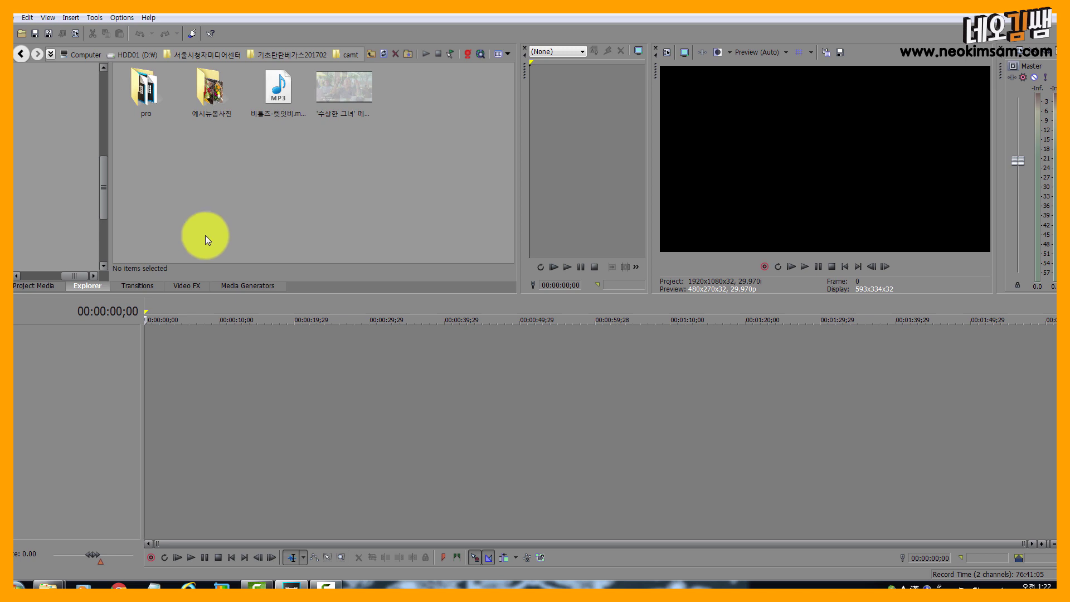
Open the 예시뉴봄사진 folder and place all of its photos on the timeline from the start
click(210, 91)
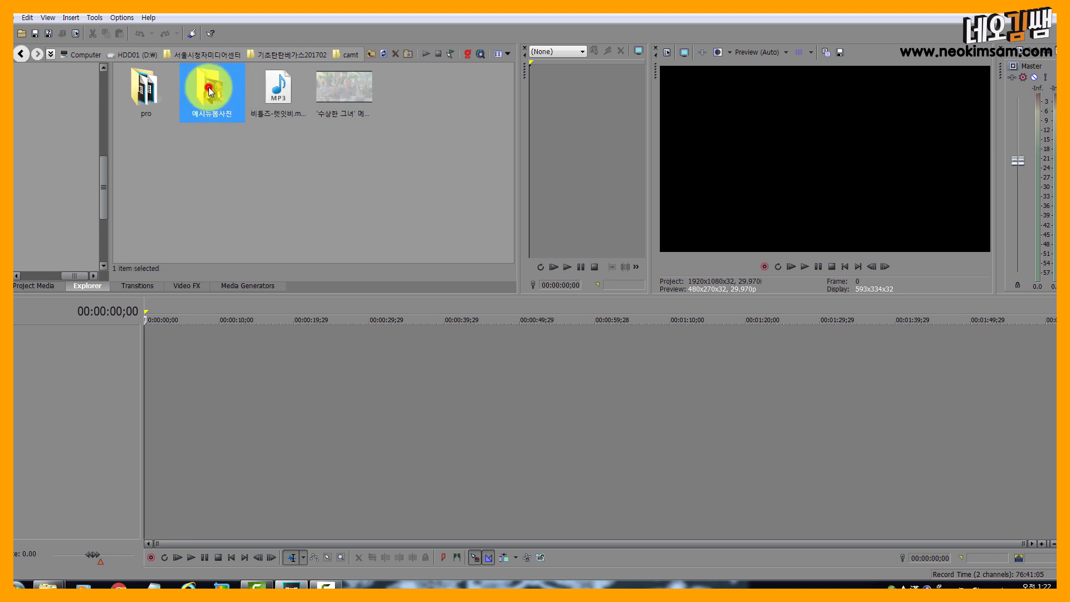
double_click(210, 91)
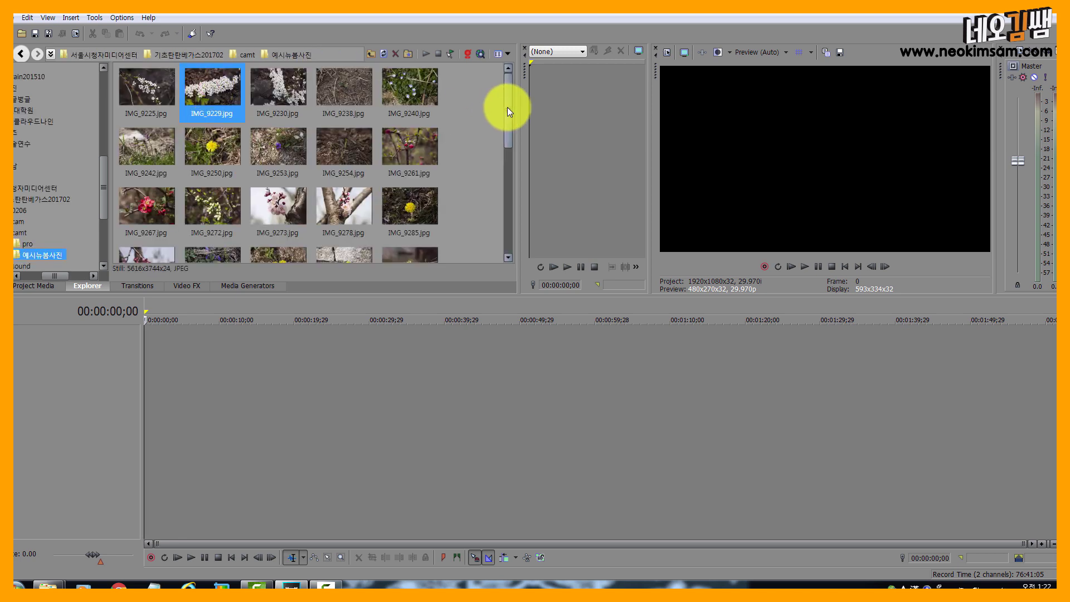
mouse_move(507, 107)
mouse_down()
mouse_move(520, 240)
mouse_move(516, 93)
mouse_move(523, 233)
mouse_move(506, 93)
mouse_up()
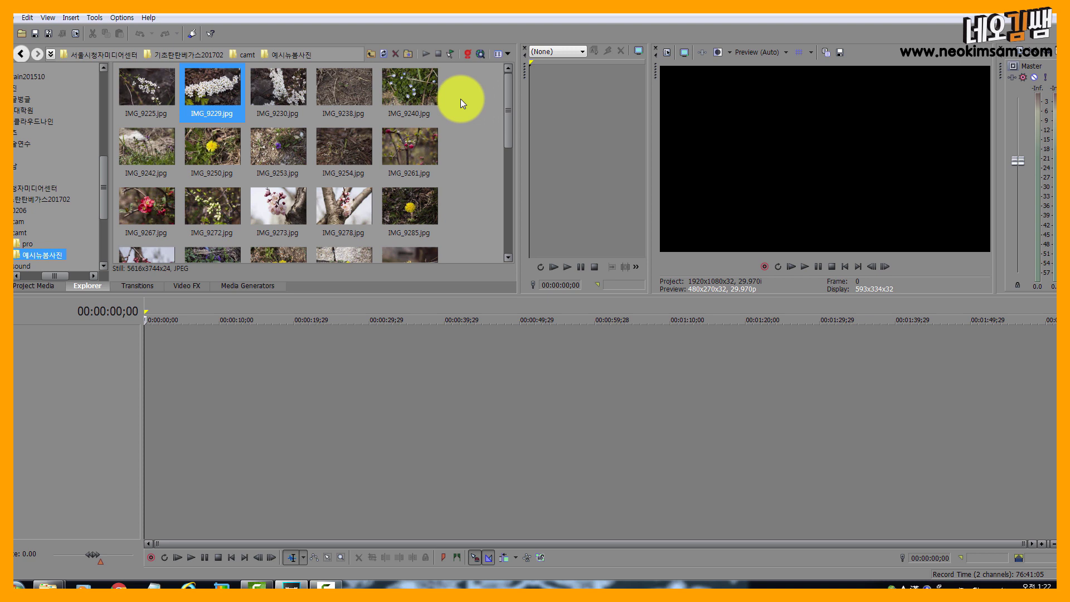
key(ctrl+a)
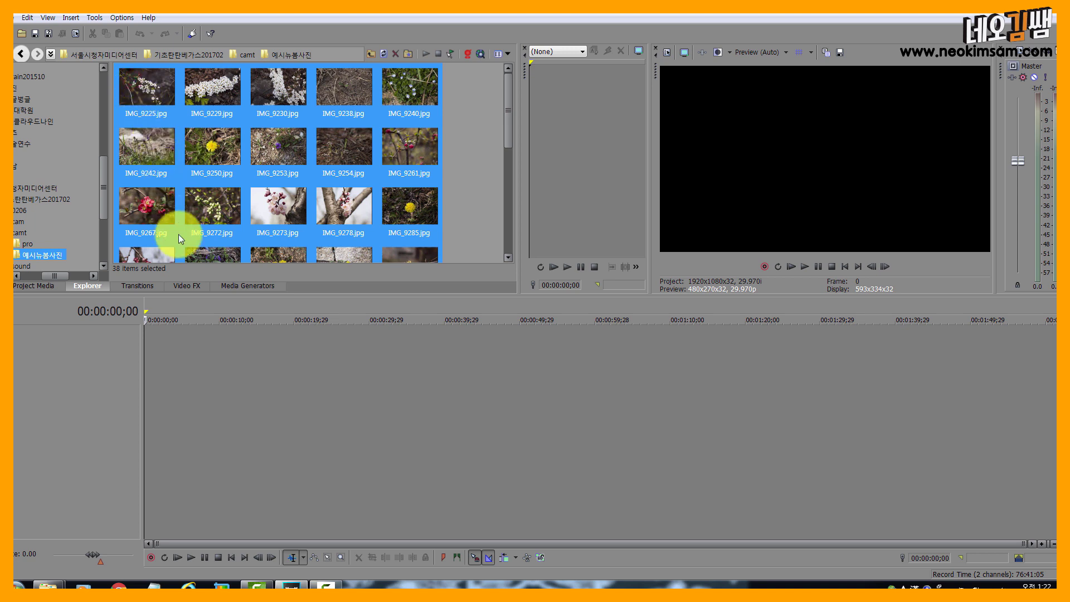
drag(179, 235, 151, 360)
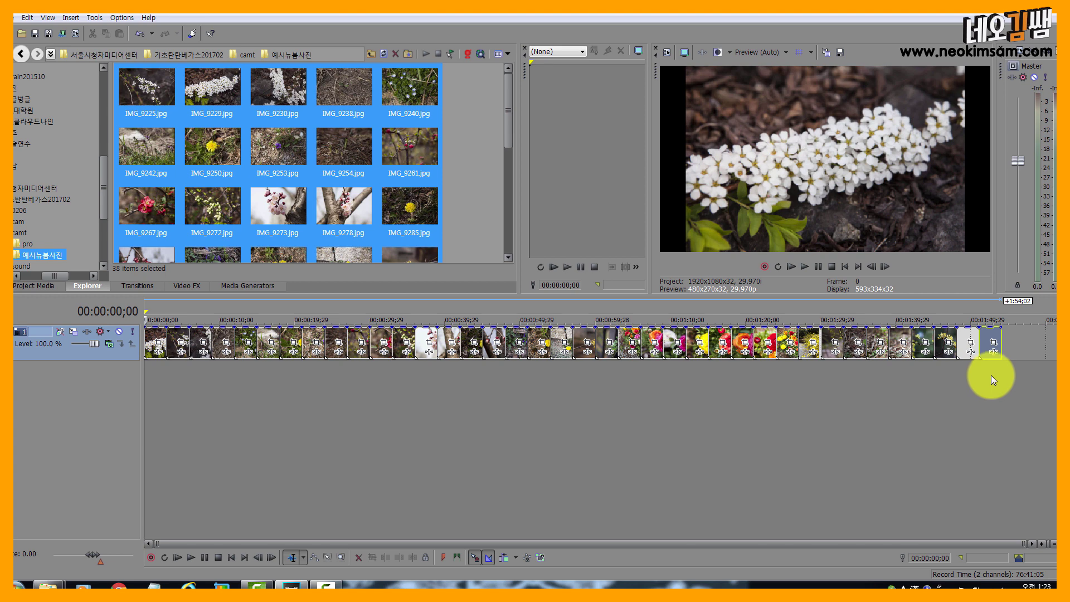
Place IMG_9261.jpg on the same video track, a short gap after the last photo
click(487, 189)
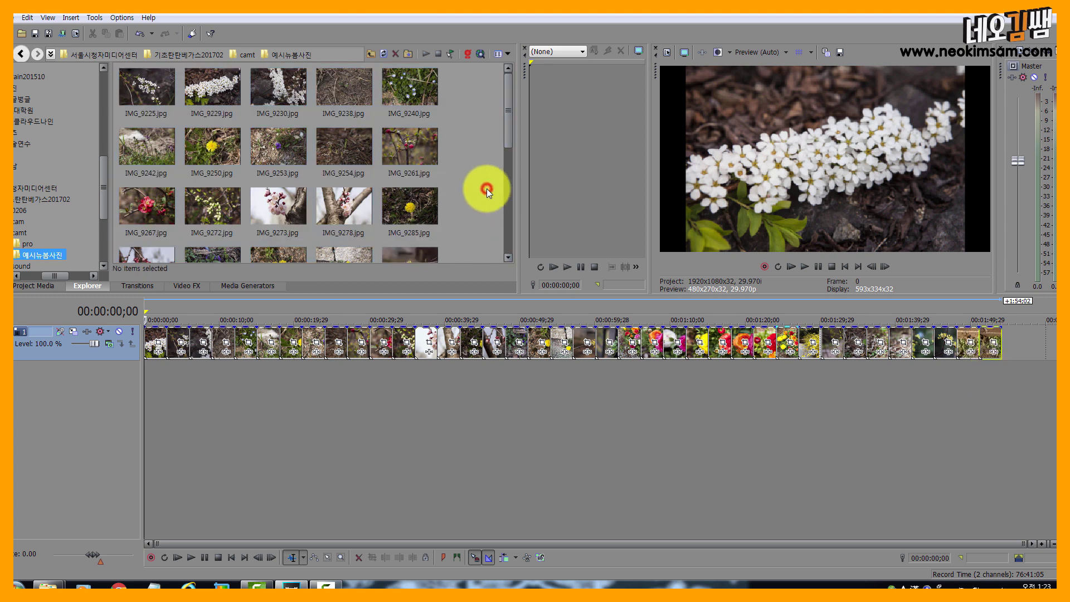
drag(410, 147, 1020, 339)
click(1024, 379)
scroll(1024, 379, up, 4)
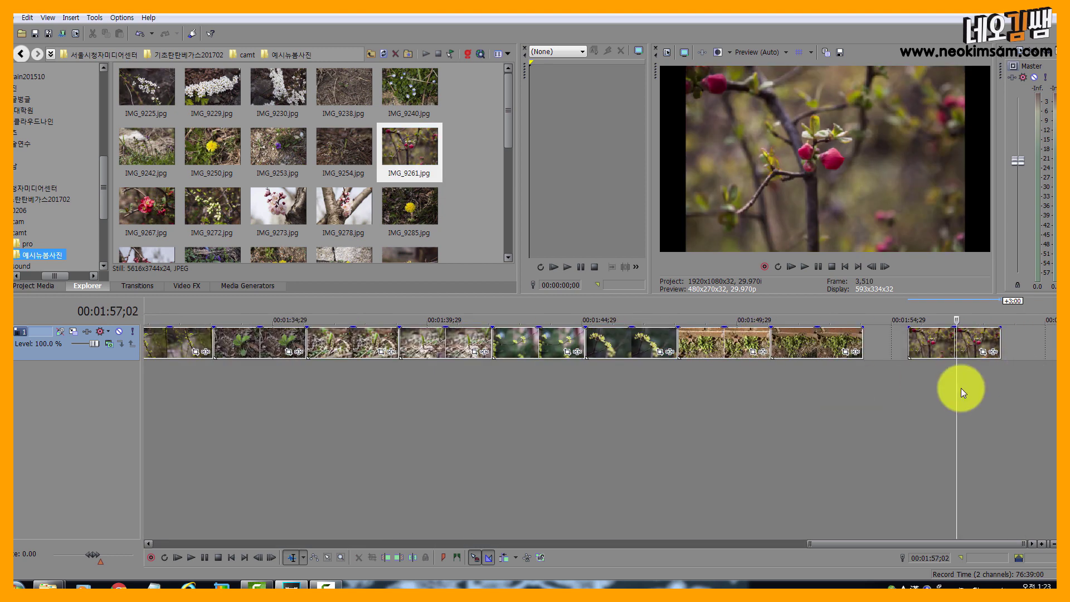
Check the durations of the separate IMG_9261.jpg clip, the yellow blossom clip and the first clip by selecting each one's time range
click(936, 342)
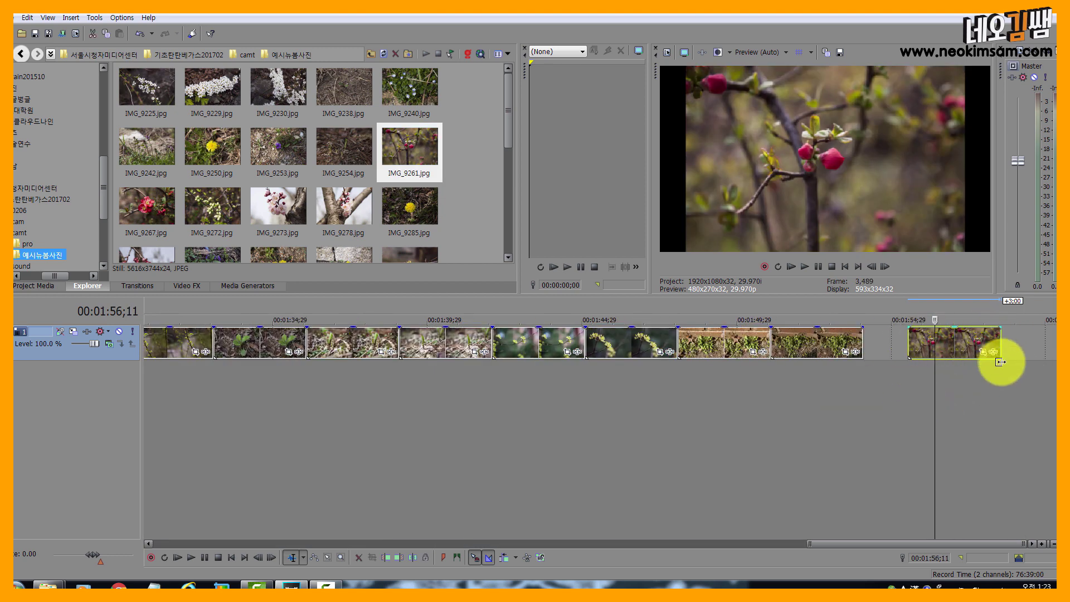
double_click(953, 340)
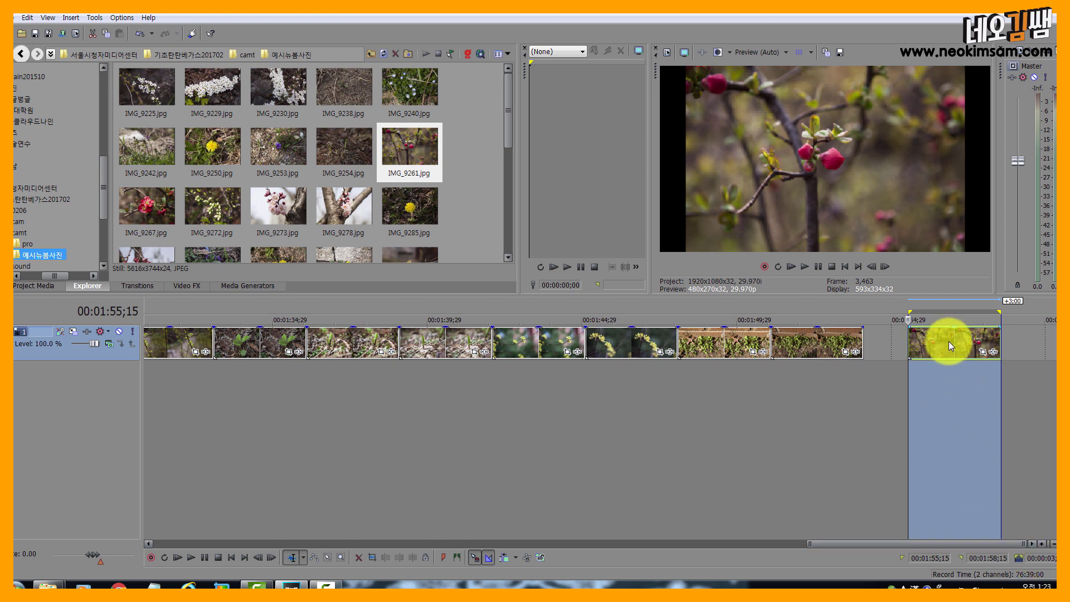
double_click(625, 341)
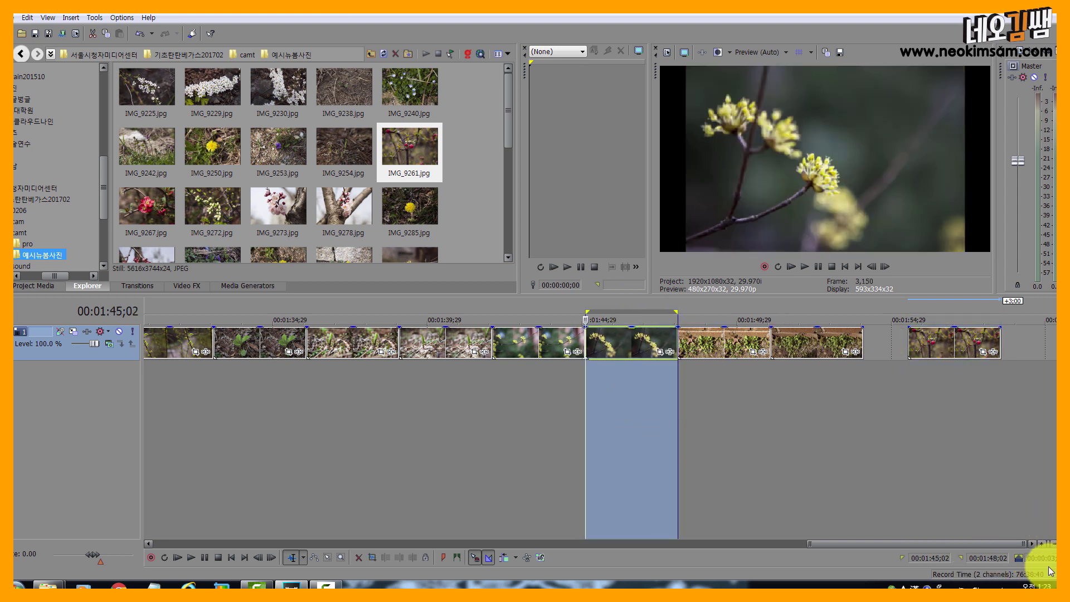
click(617, 394)
key(grave)
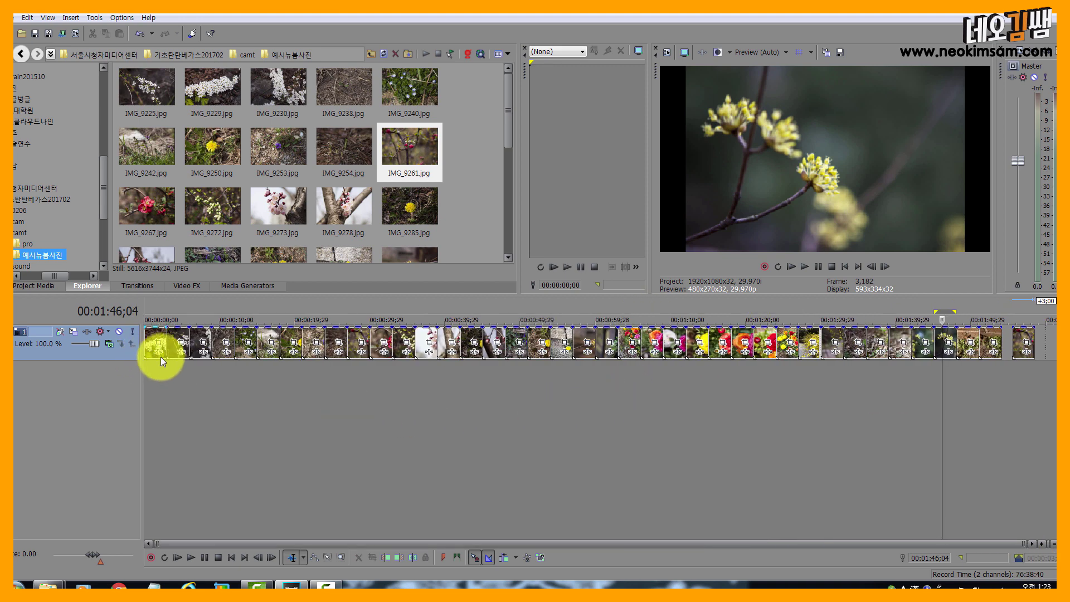
click(162, 400)
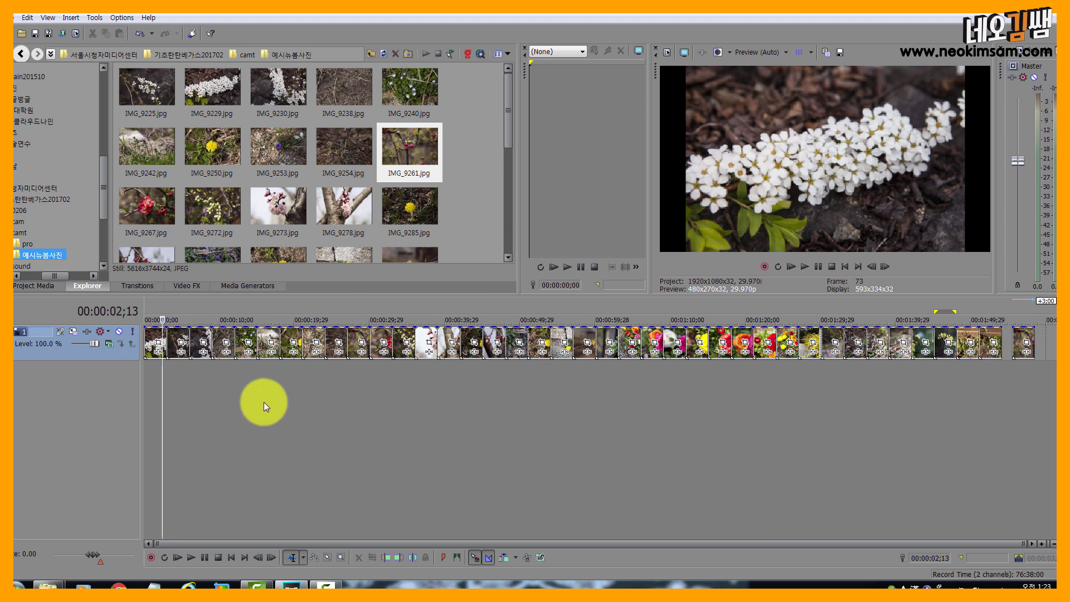
double_click(157, 337)
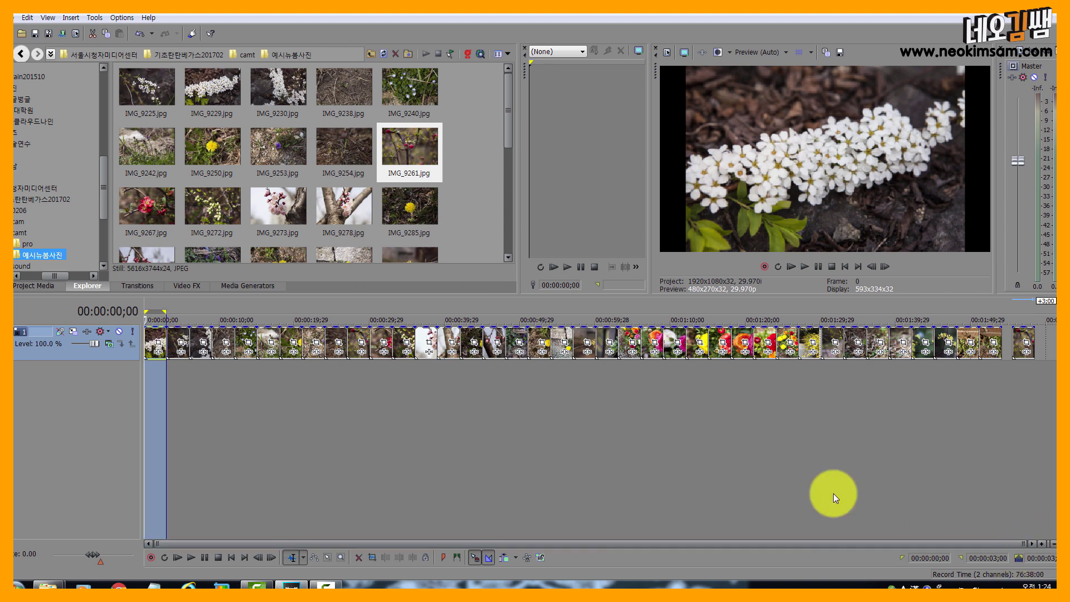
Delete every photo from the video track, from the first clip through the separate last one
click(156, 331)
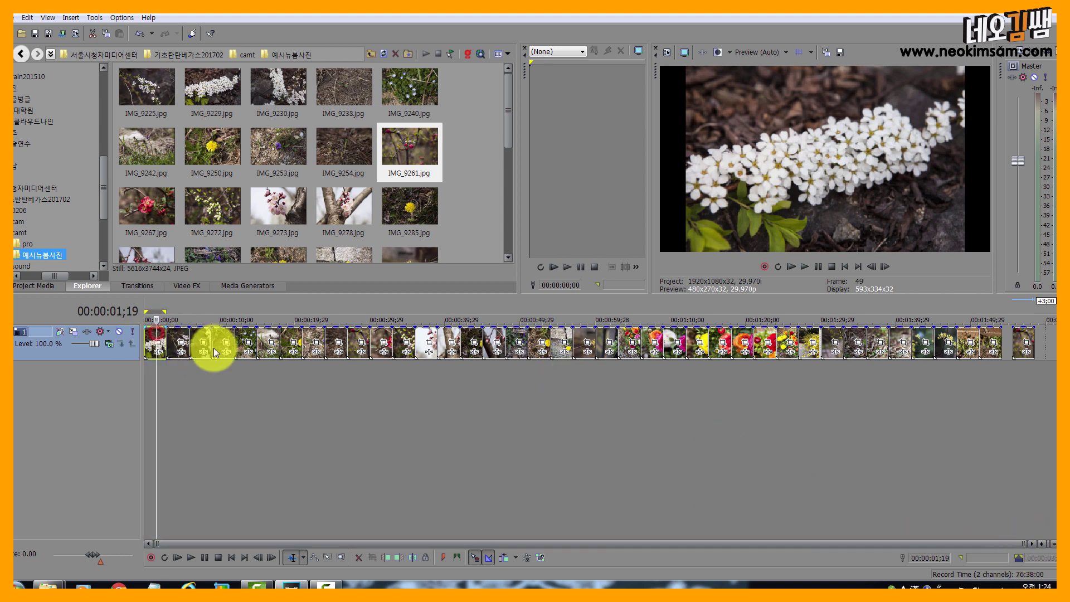
shift+click(1018, 341)
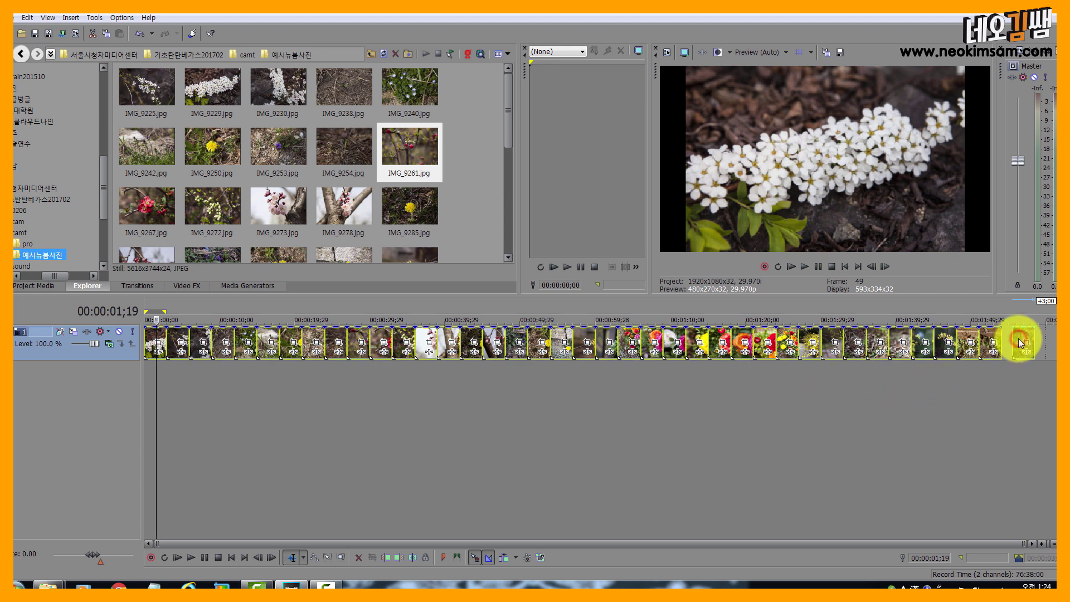
key(Delete)
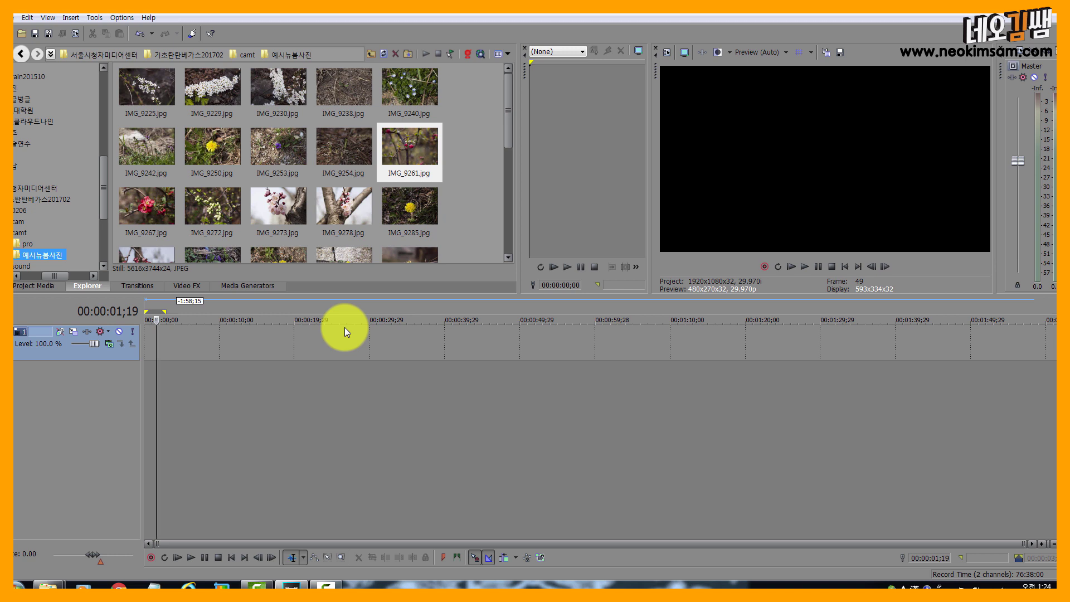
Set the new still image length to 4 seconds in the editing preferences and apply it
click(481, 189)
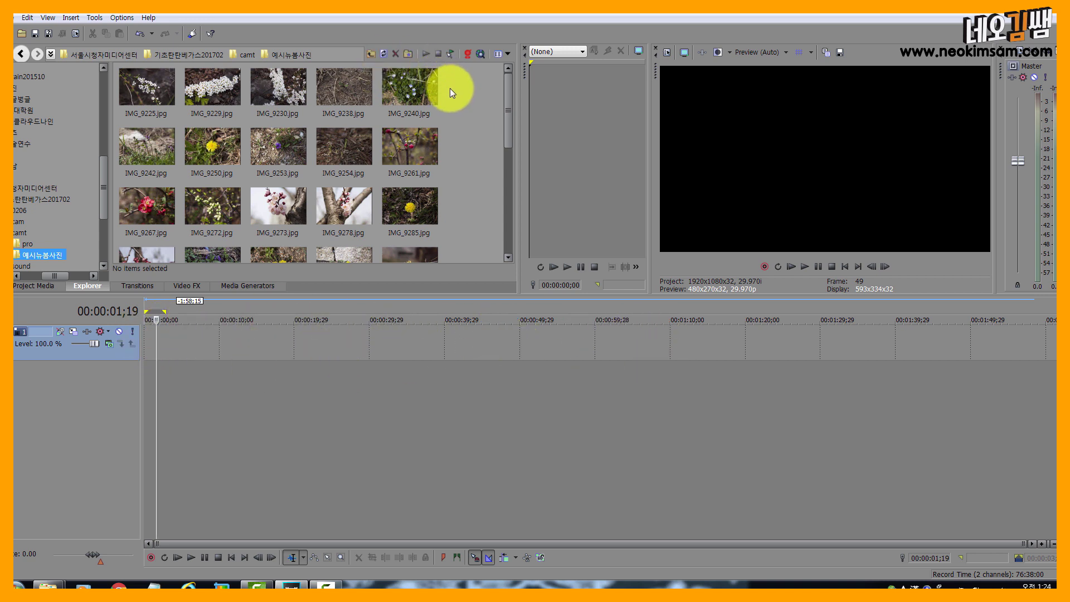
click(120, 17)
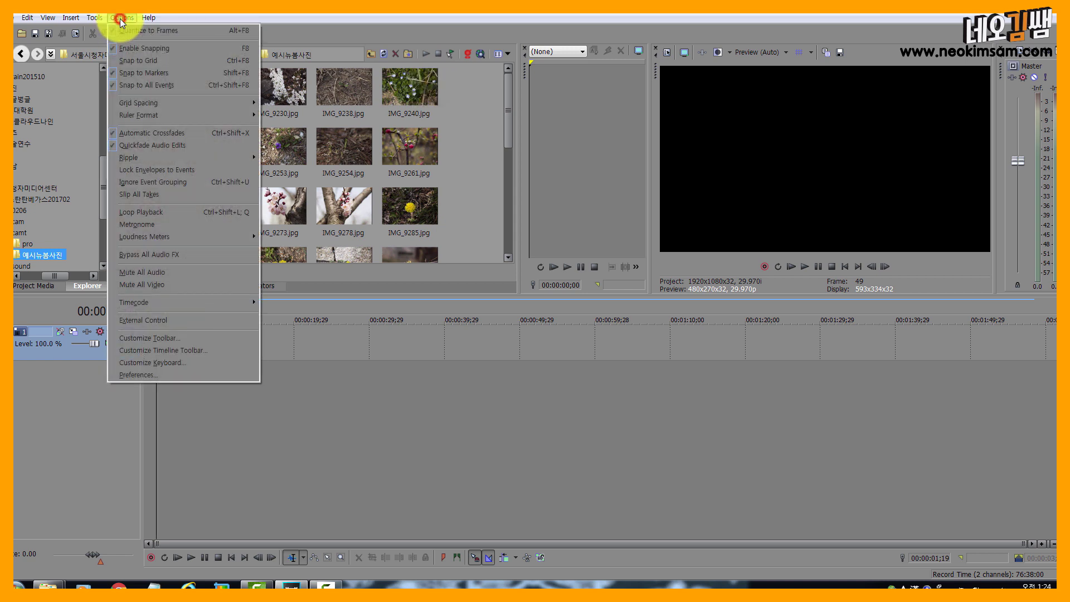
click(138, 376)
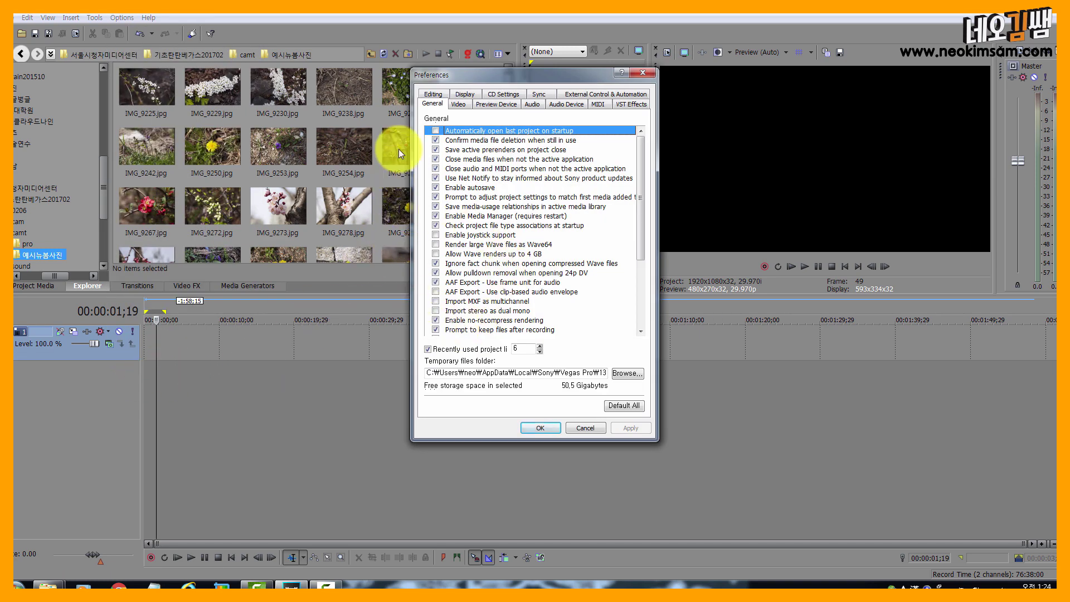
click(433, 94)
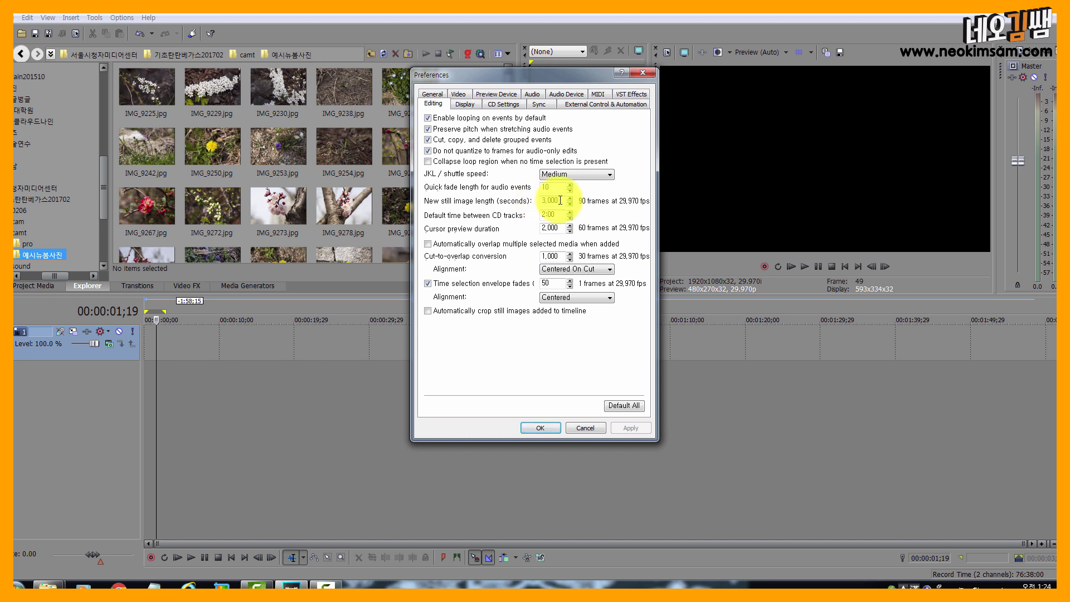
drag(560, 201, 520, 199)
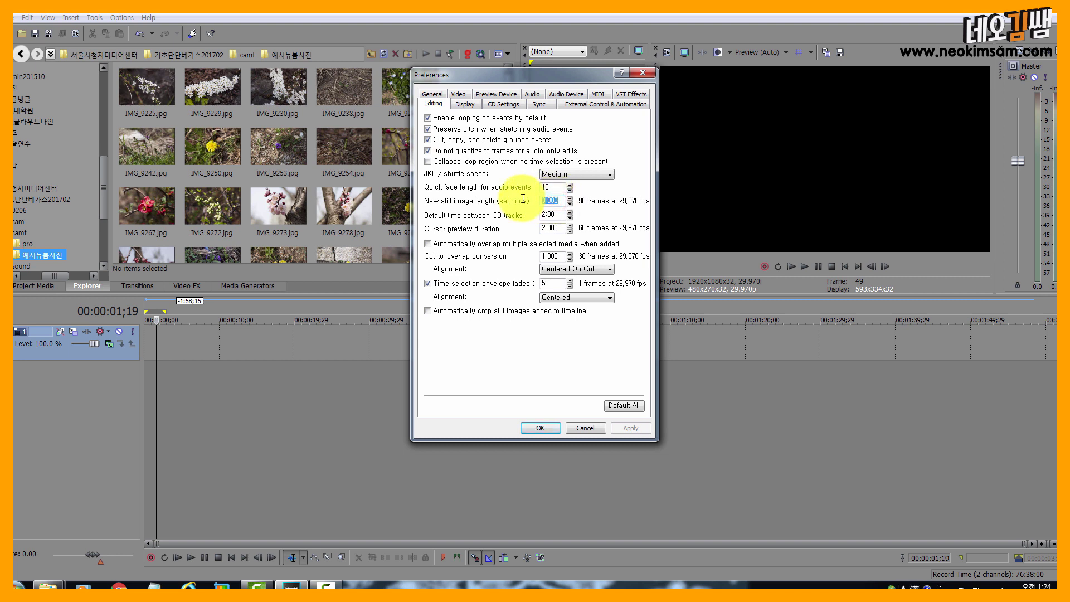
text(4)
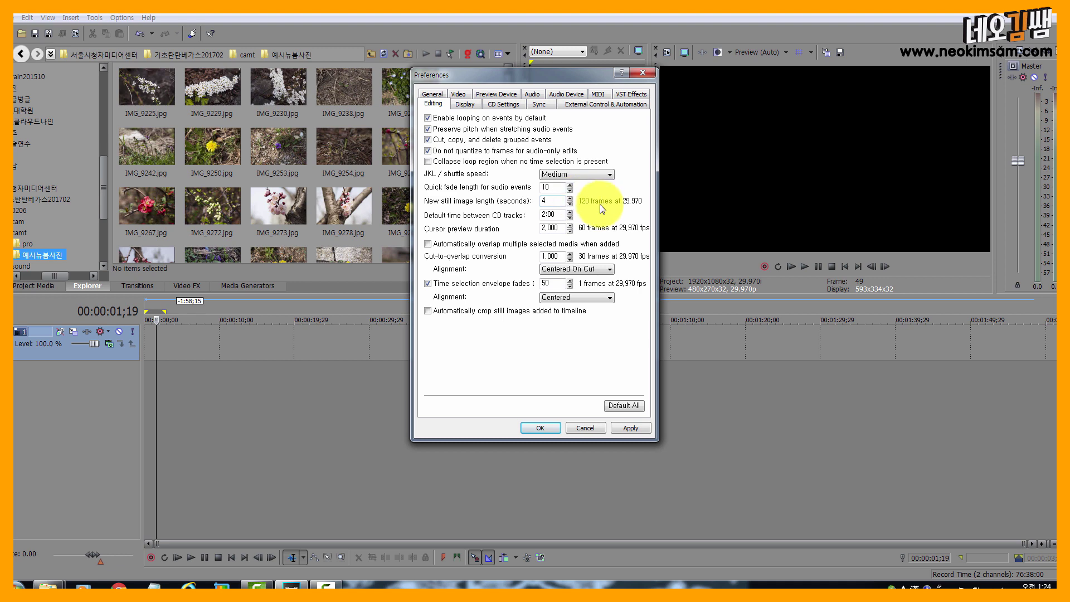
click(632, 427)
click(545, 427)
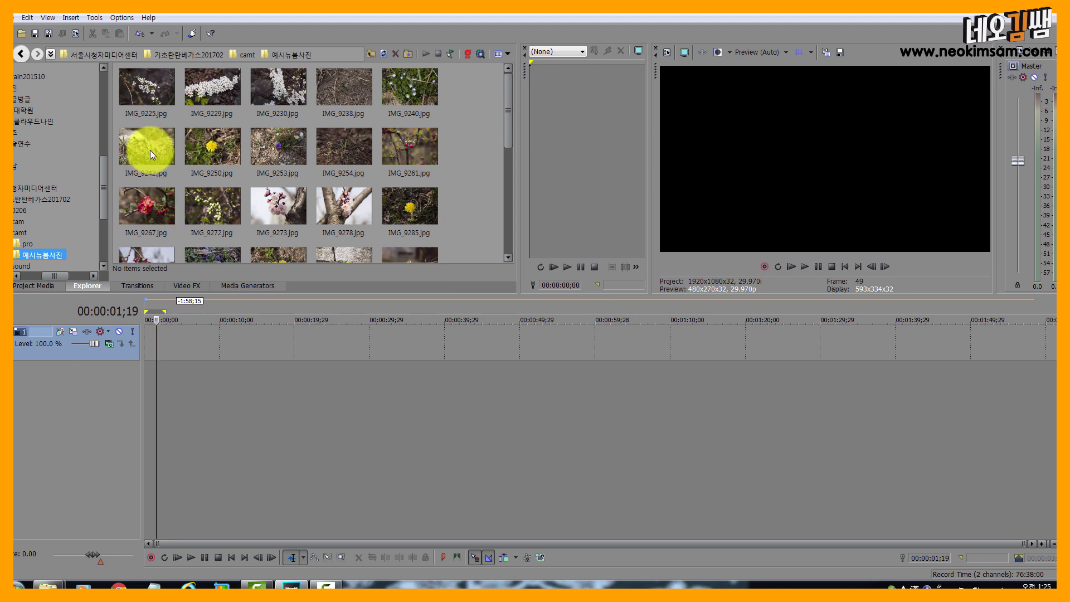
Place IMG_9225.jpg at the timeline start and IMG_9229.jpg at about 14 seconds, selecting each clip's time range to check its duration
drag(149, 154, 157, 345)
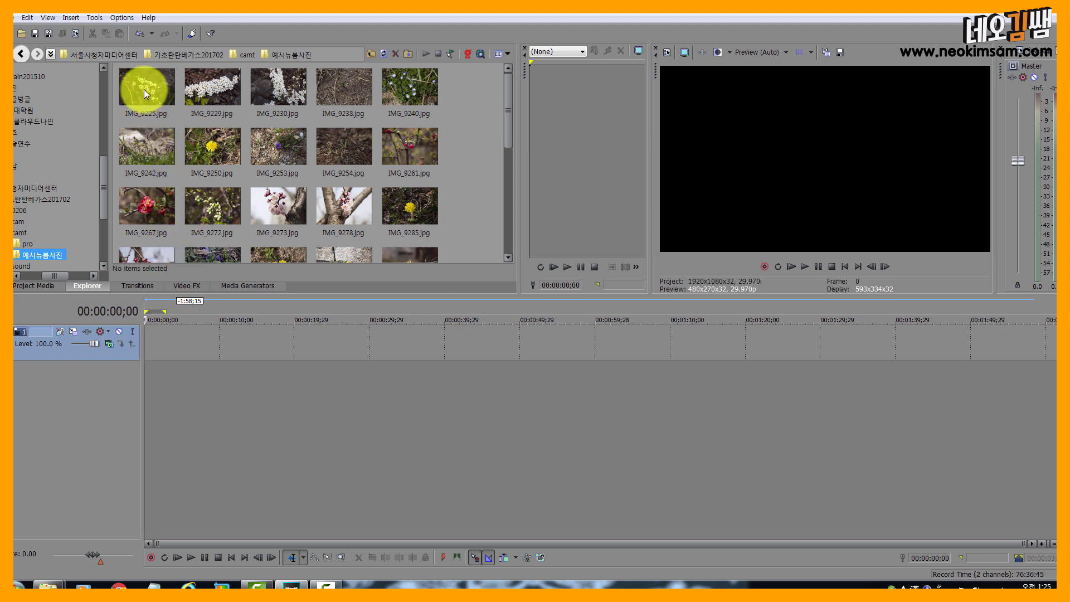
drag(142, 84, 153, 357)
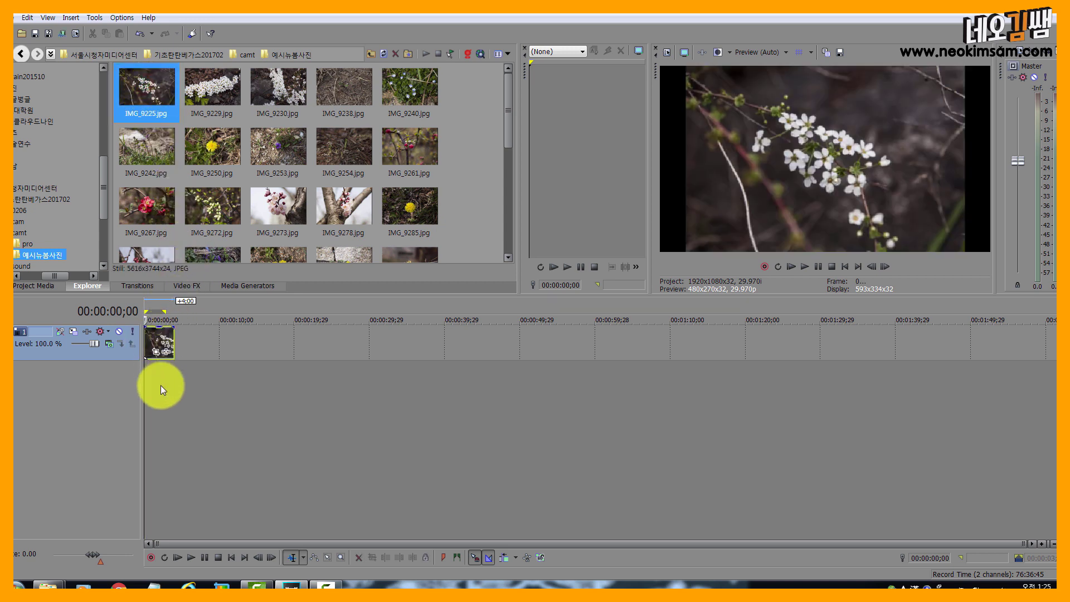
double_click(159, 338)
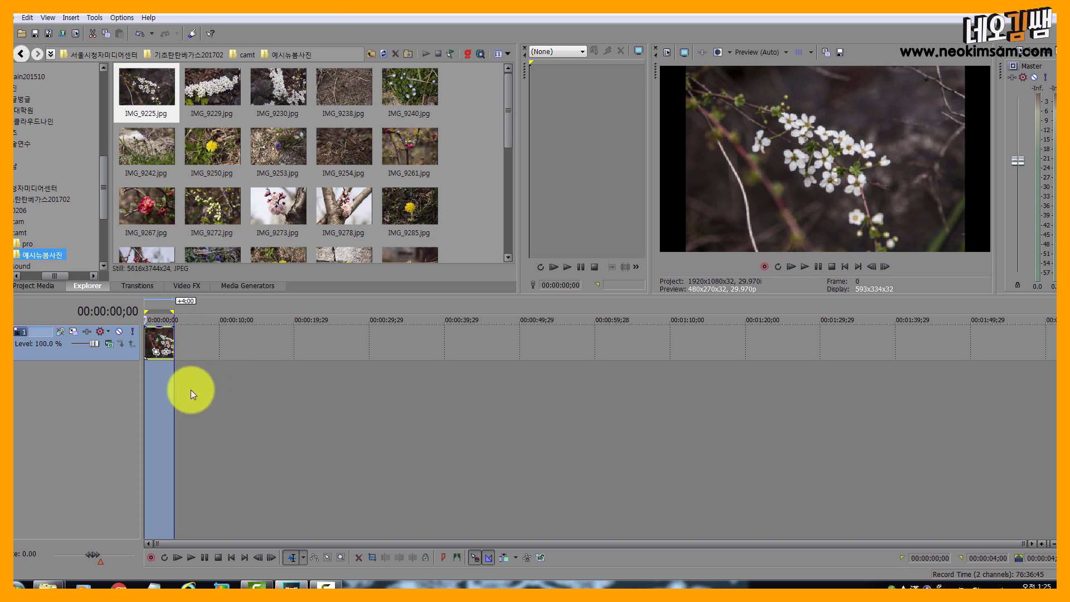
click(157, 332)
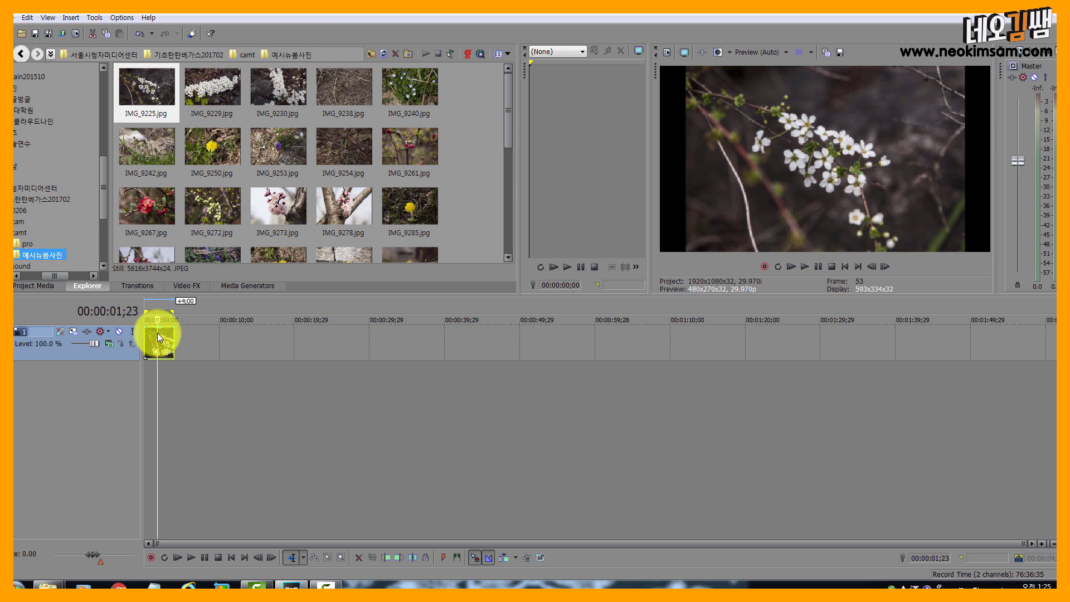
click(206, 87)
drag(257, 357, 261, 342)
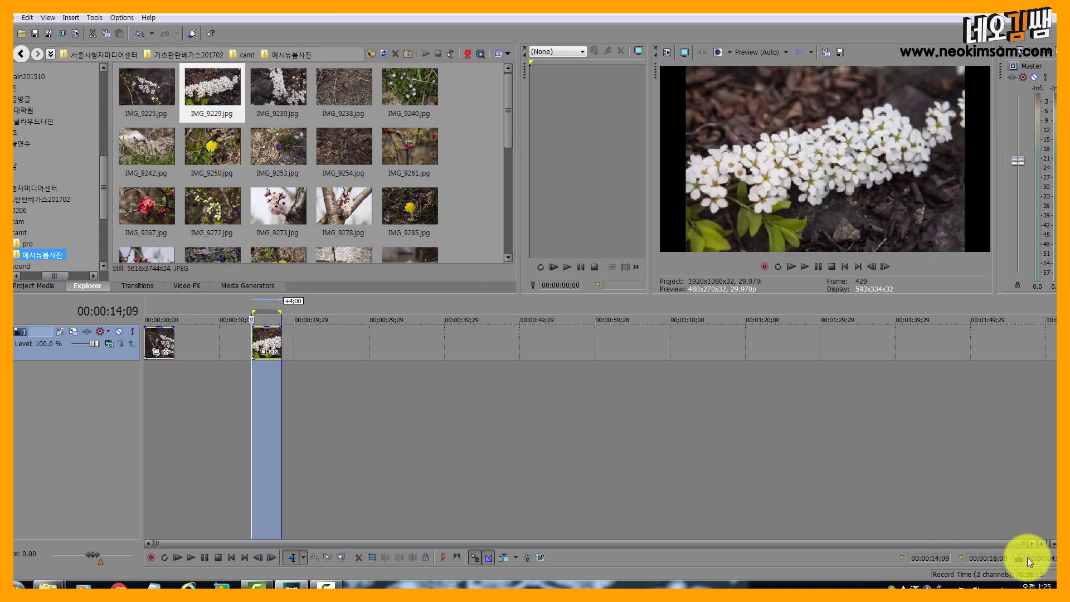
Delete the IMG_9229.jpg and IMG_9225.jpg test clips from the video track
key(Delete)
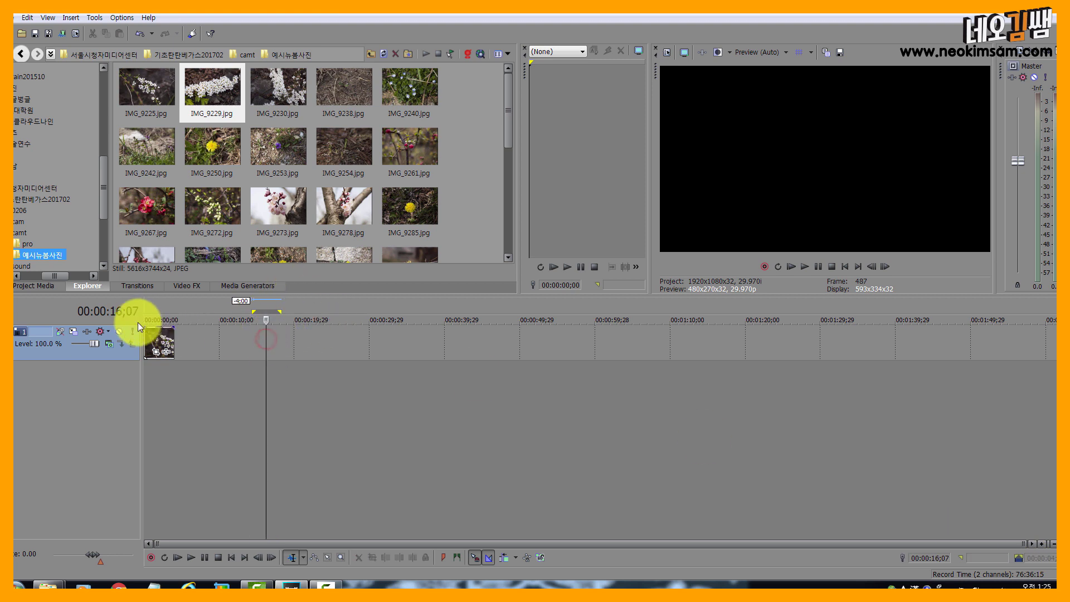
click(156, 337)
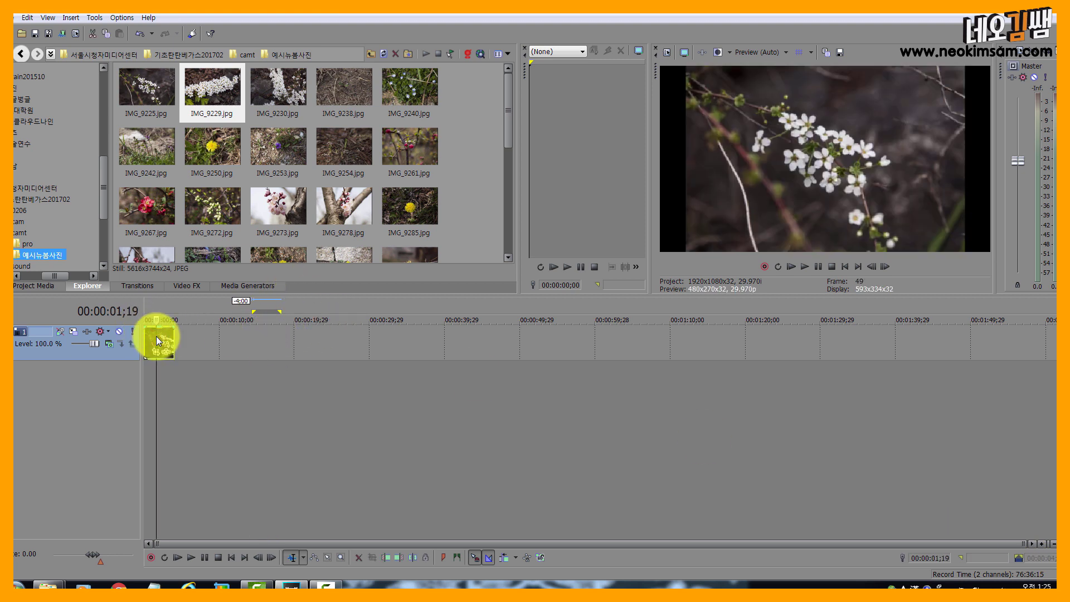
key(Delete)
Select all photos in the folder, remove the stray IMG_9225.jpg clip, and place the whole set from the start of the video track
double_click(149, 96)
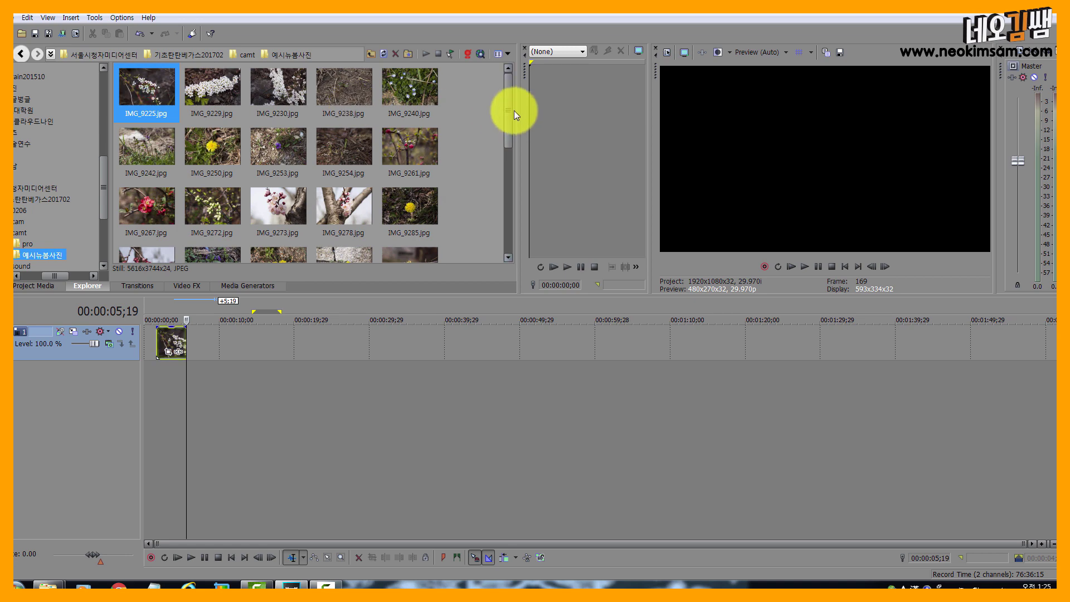
key(ctrl+a)
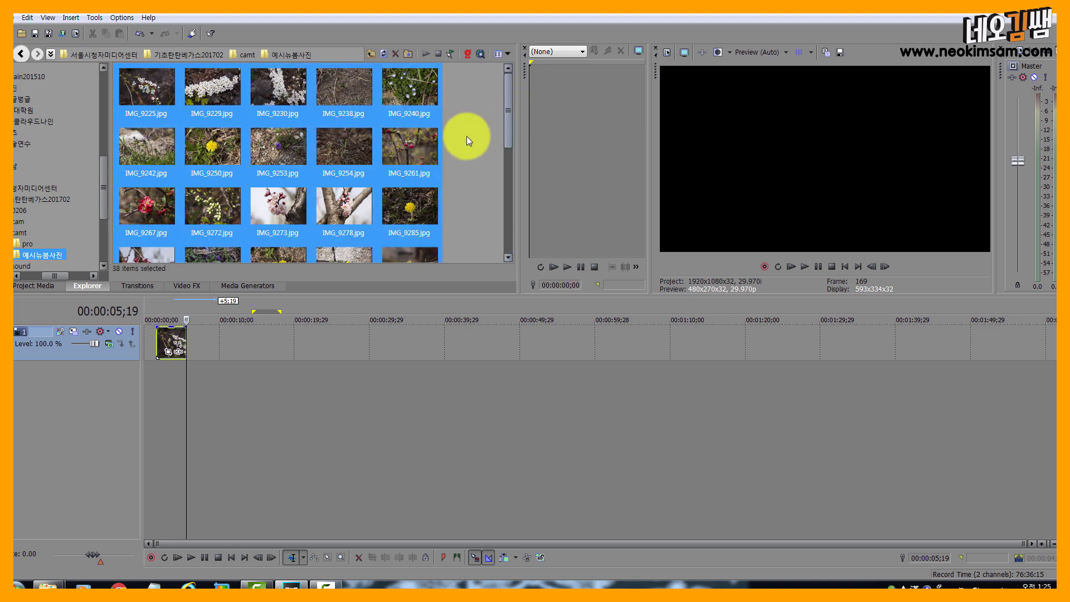
click(173, 343)
key(Delete)
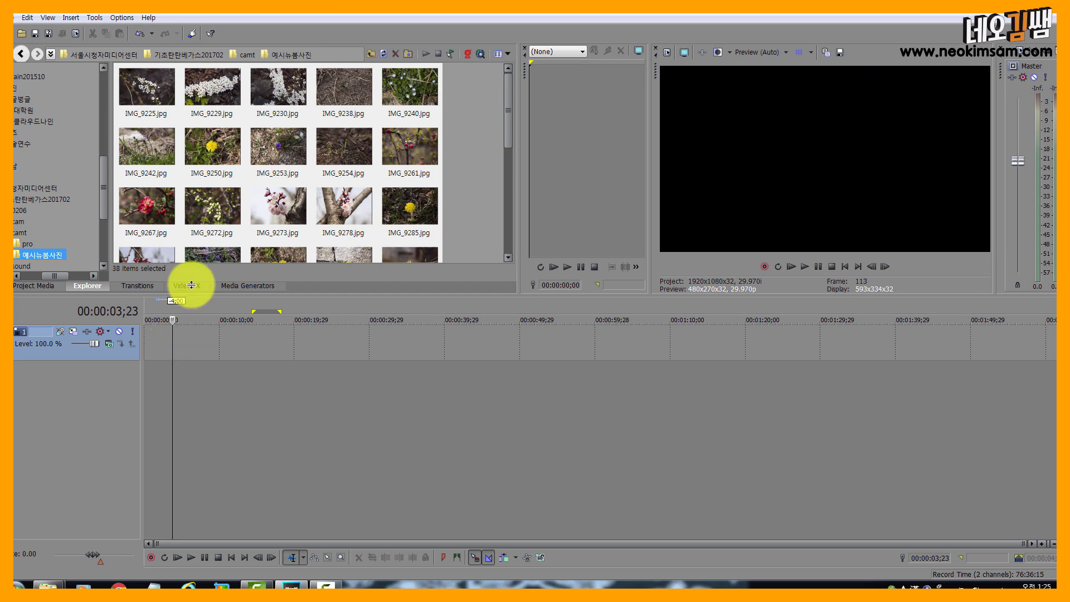
drag(148, 85, 162, 351)
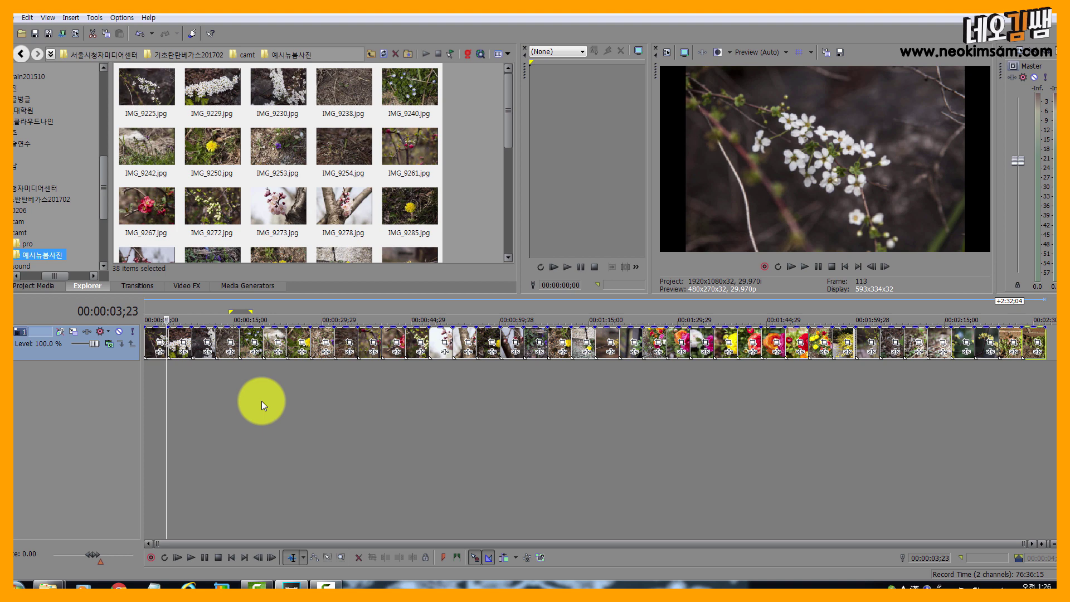
scroll(166, 398, up, 5)
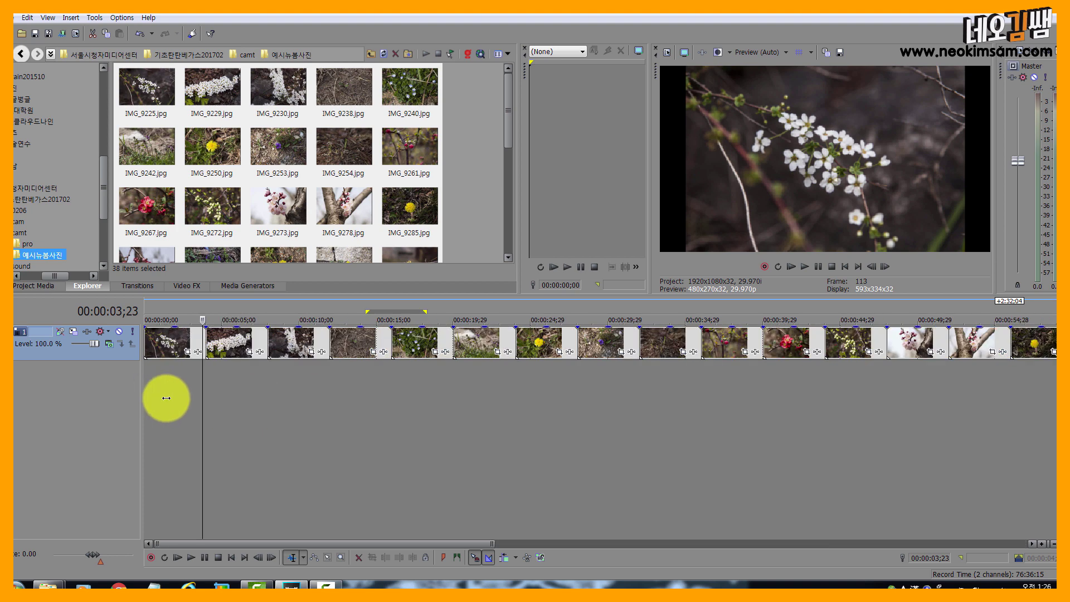
Move the cursor to the start of the timeline and look over the full photo sequence
click(175, 385)
drag(176, 381, 96, 363)
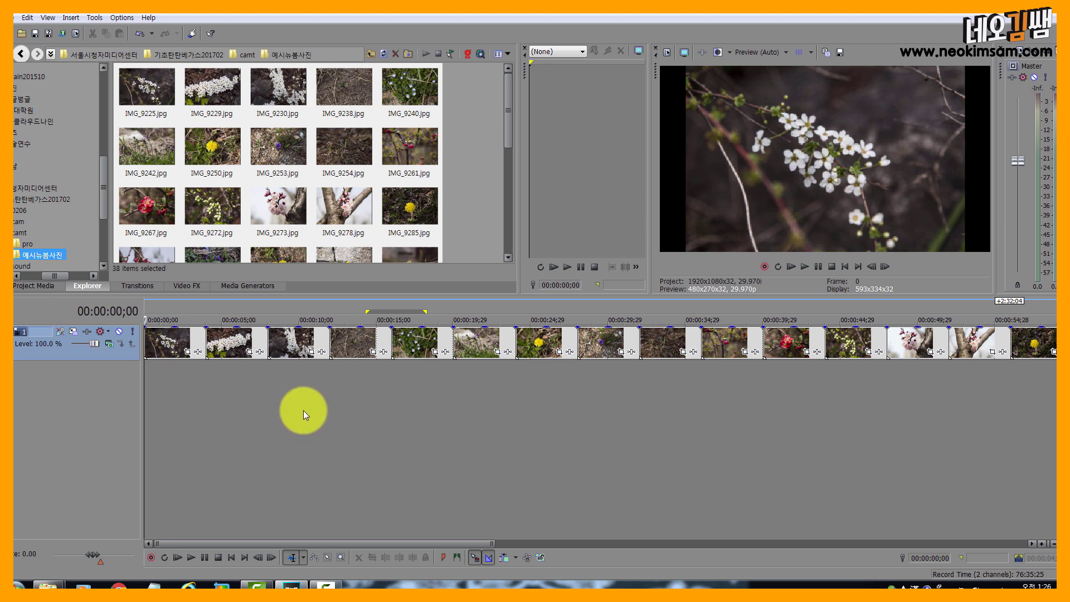
scroll(303, 410, down, 4)
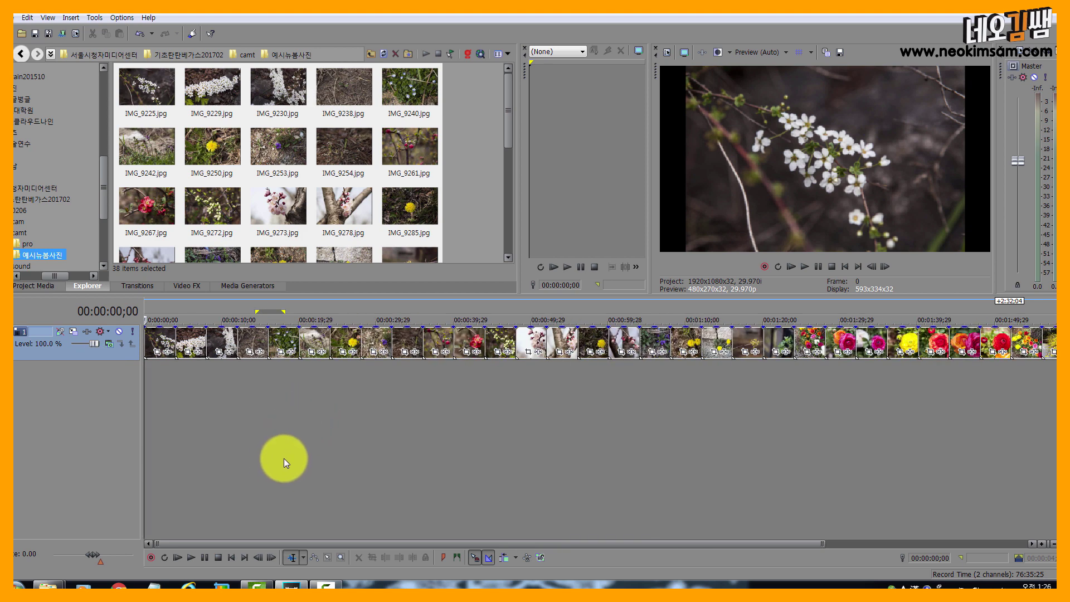
scroll(283, 458, down, 2)
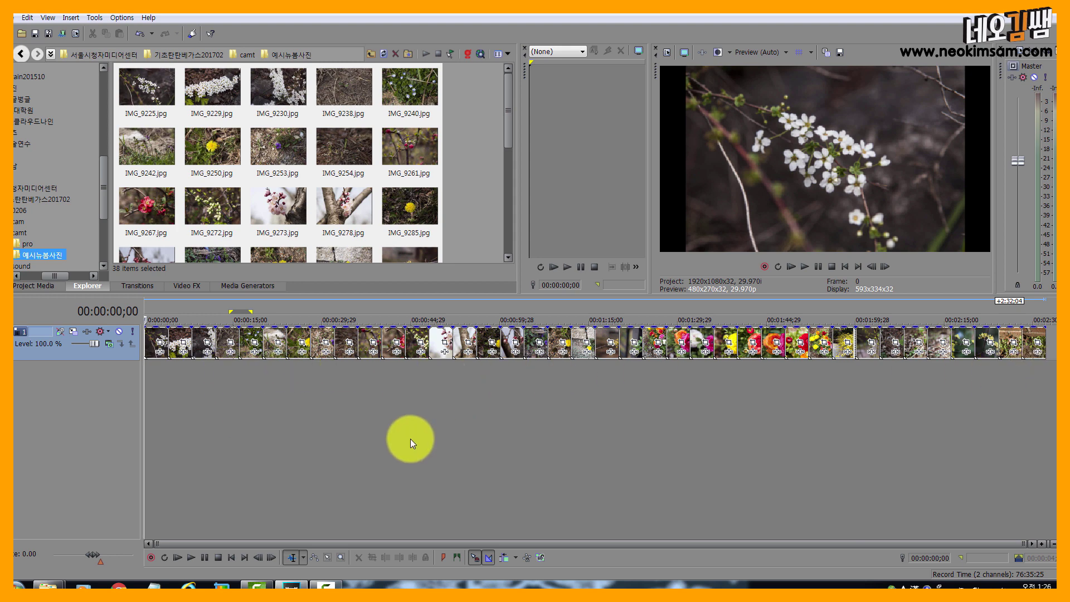
scroll(390, 438, up, 5)
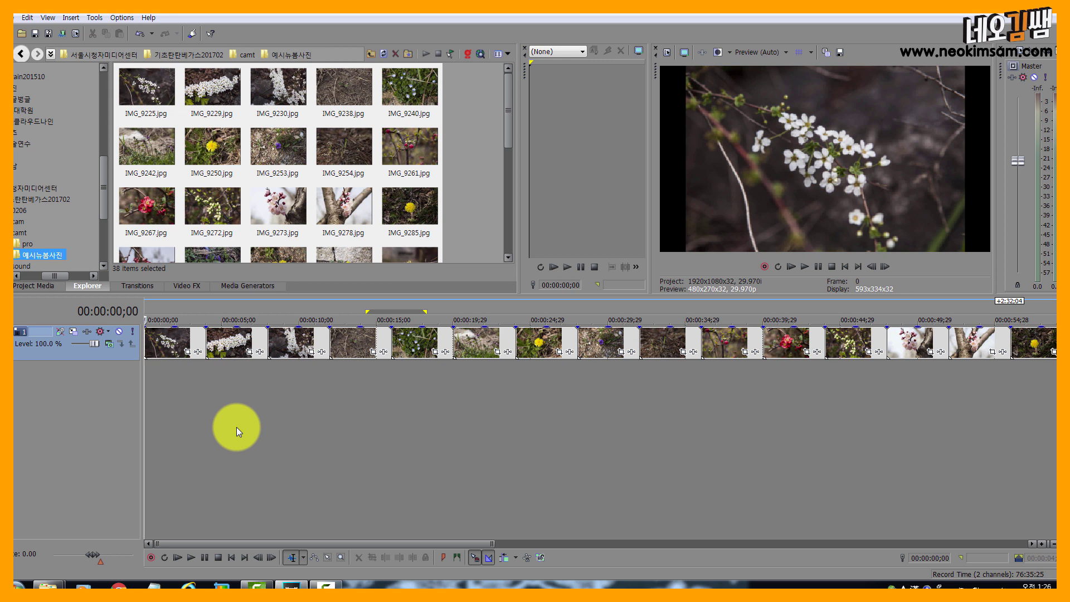
Play the slideshow from the first photo and pause at about 58 seconds
key(space)
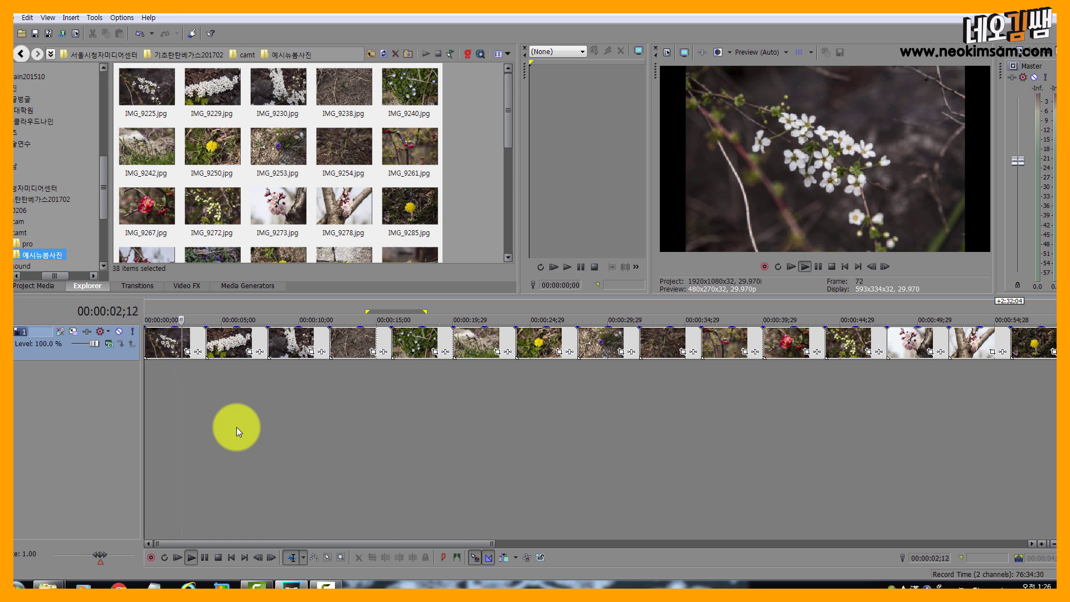
key(Return)
key(space)
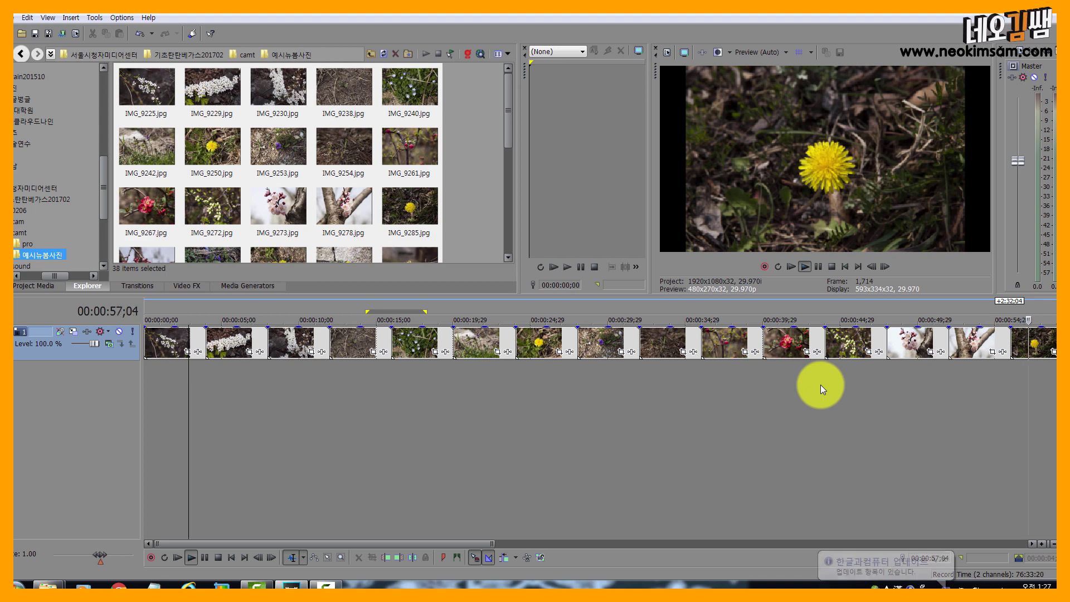
key(Return)
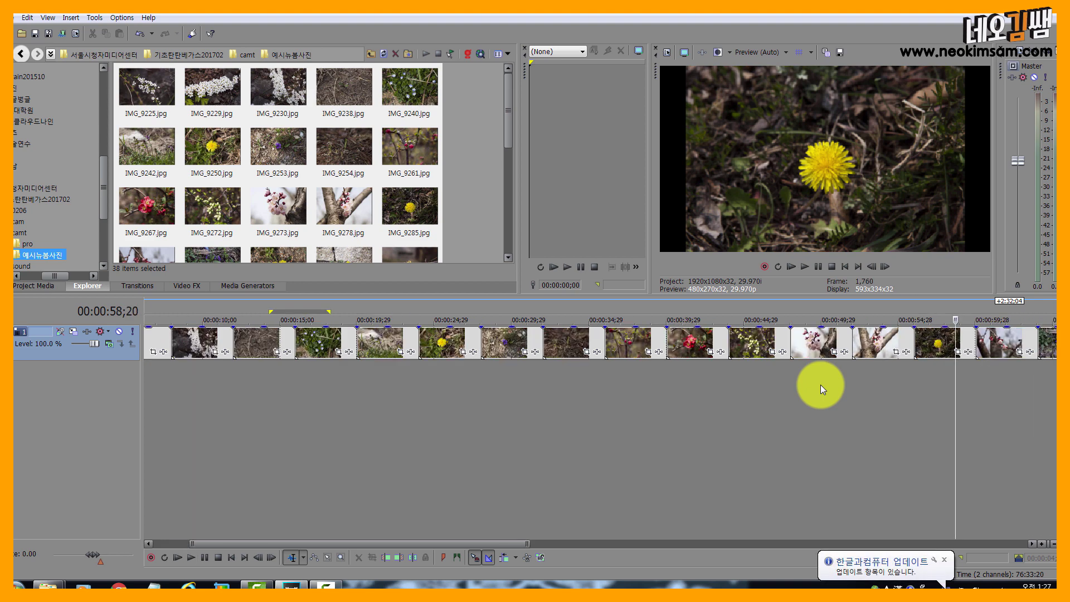
Scrub through the whole slideshow to the end of the last photo at 00:02:32;04
scroll(765, 399, down, 4)
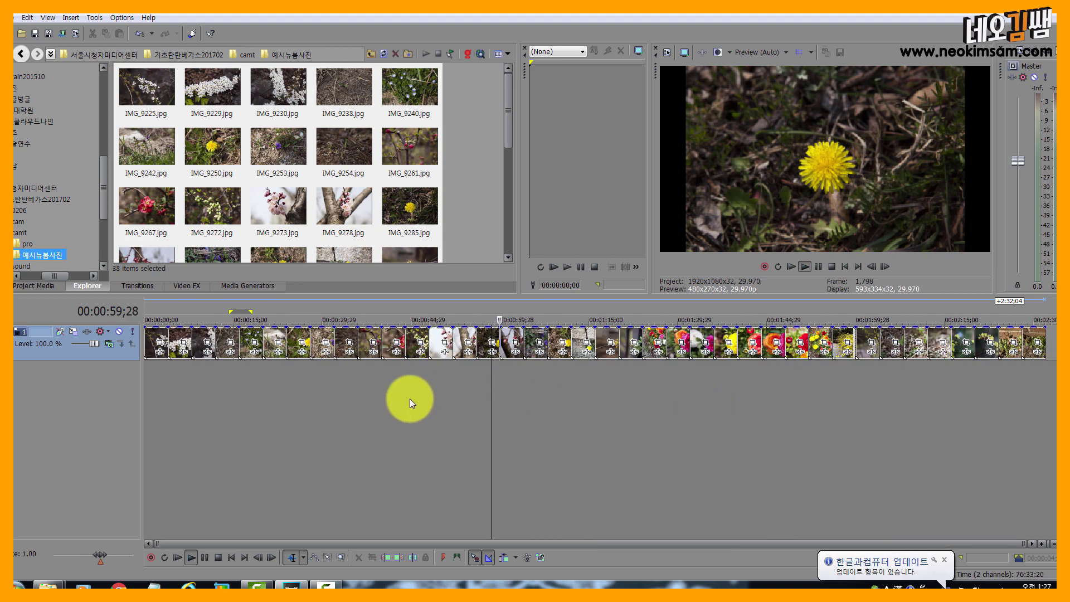
click(341, 393)
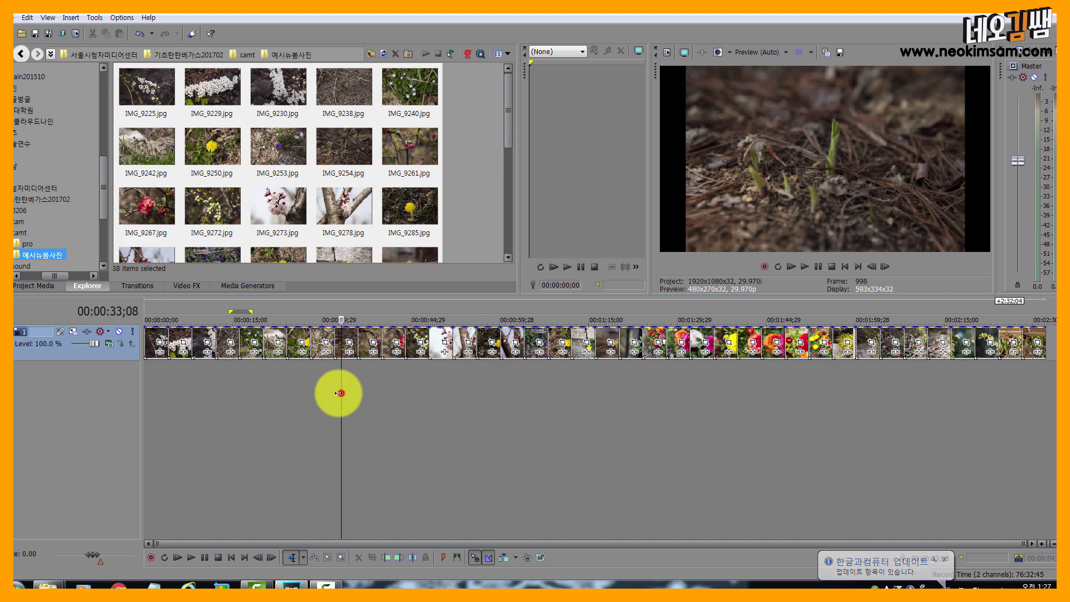
drag(341, 393, 826, 418)
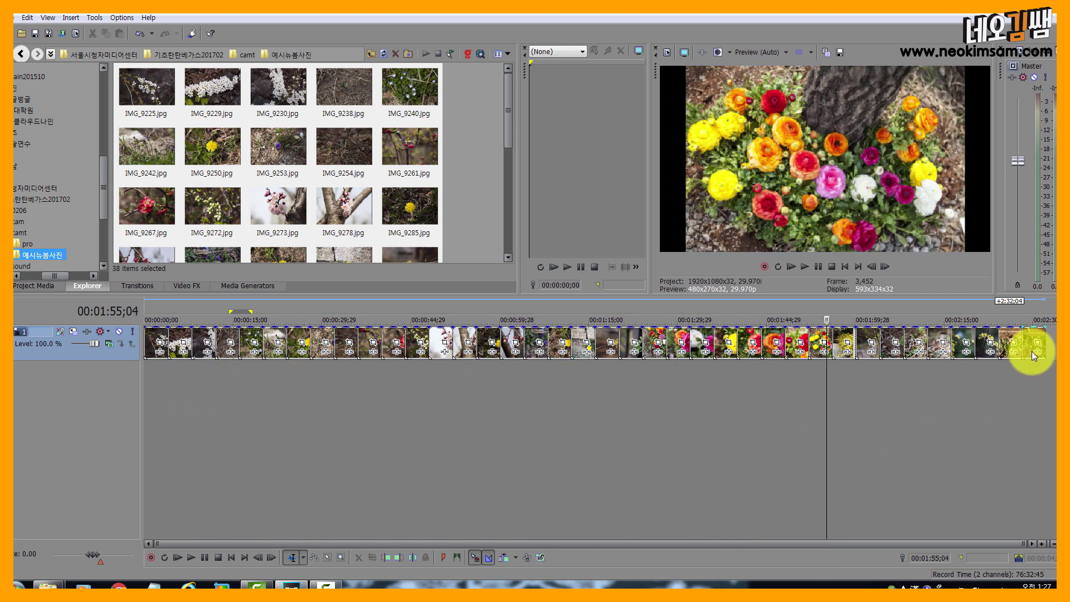
click(1033, 371)
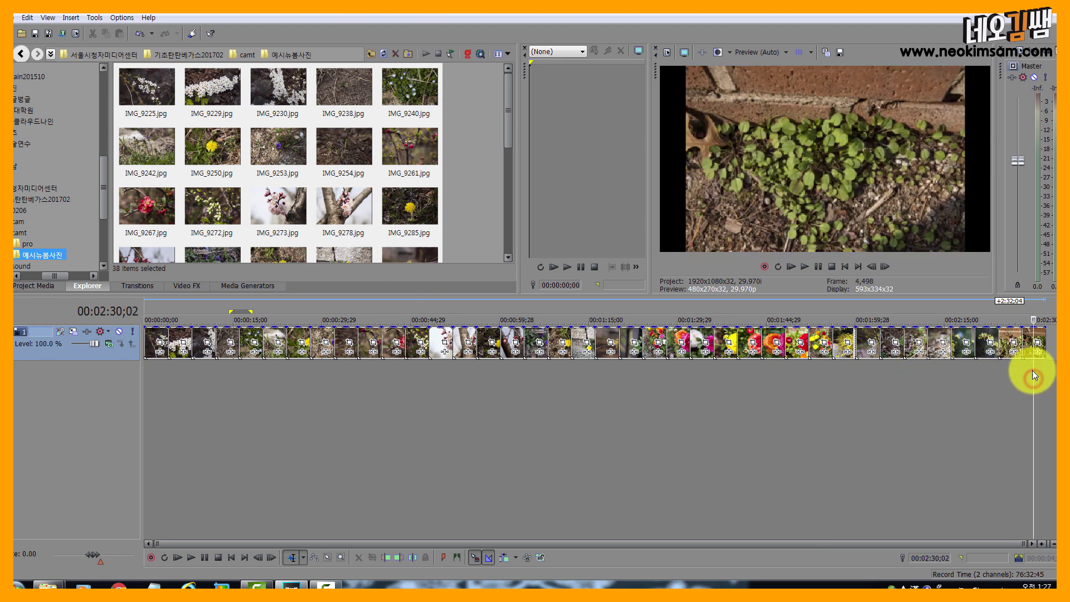
drag(1033, 371, 1042, 366)
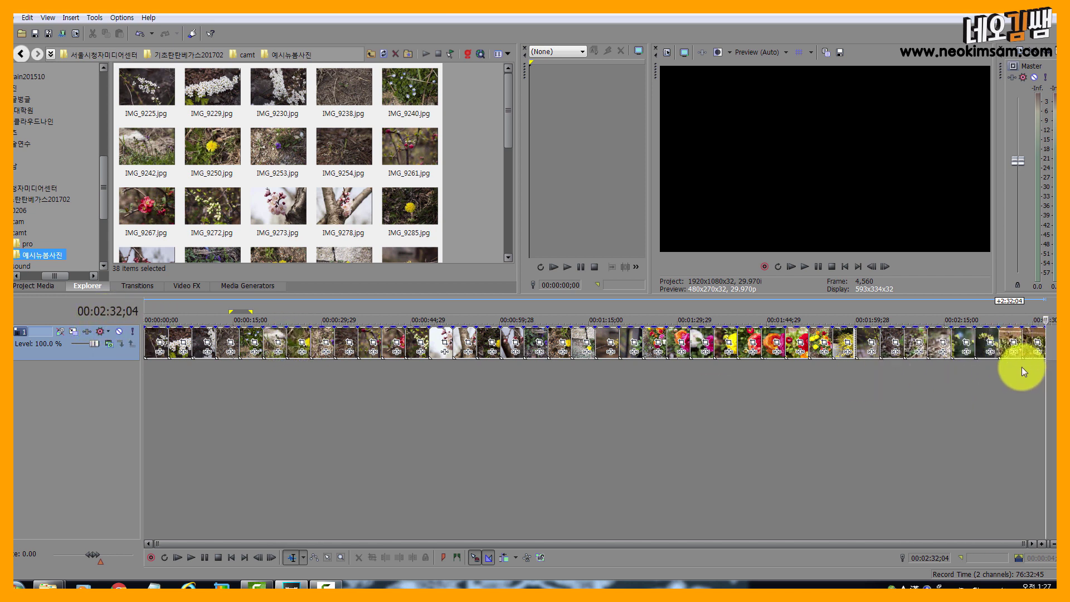
Play the slideshow from within the first photo to preview the opening pictures, and stop playback
click(155, 379)
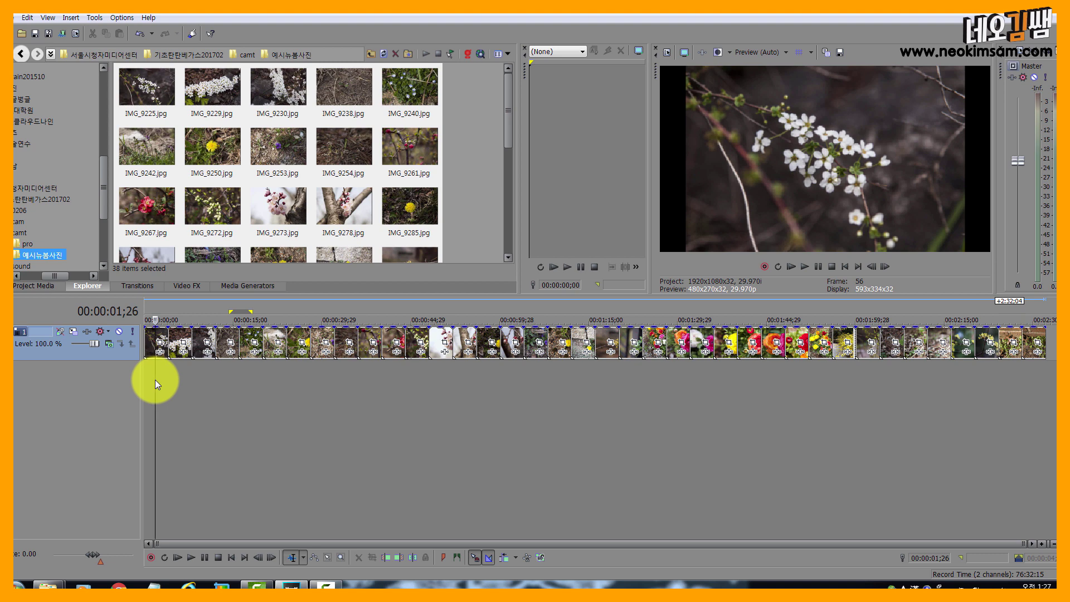
scroll(155, 379, up, 5)
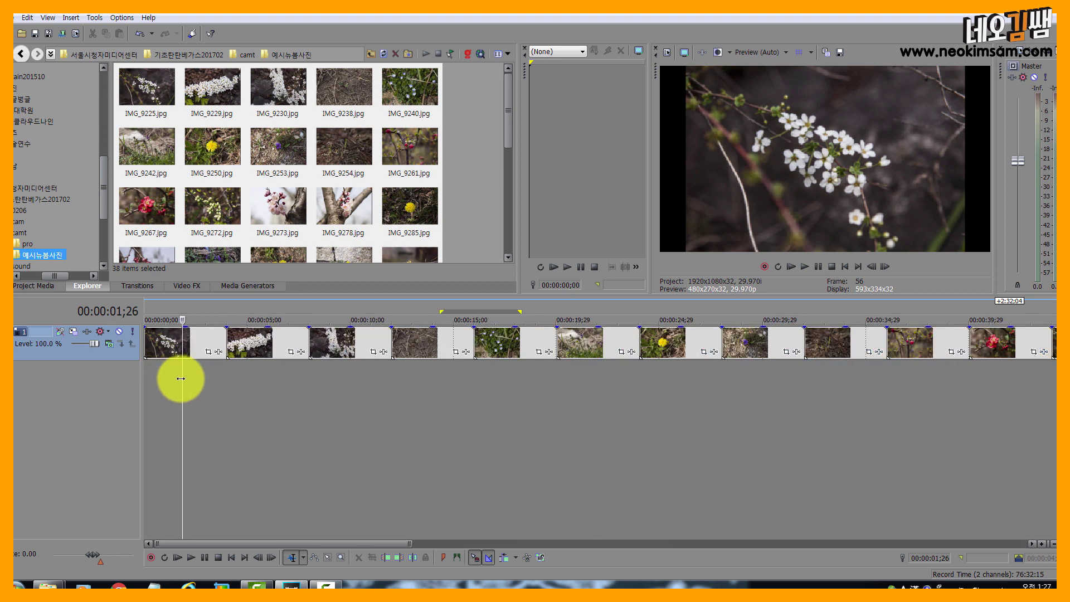
click(180, 379)
key(space)
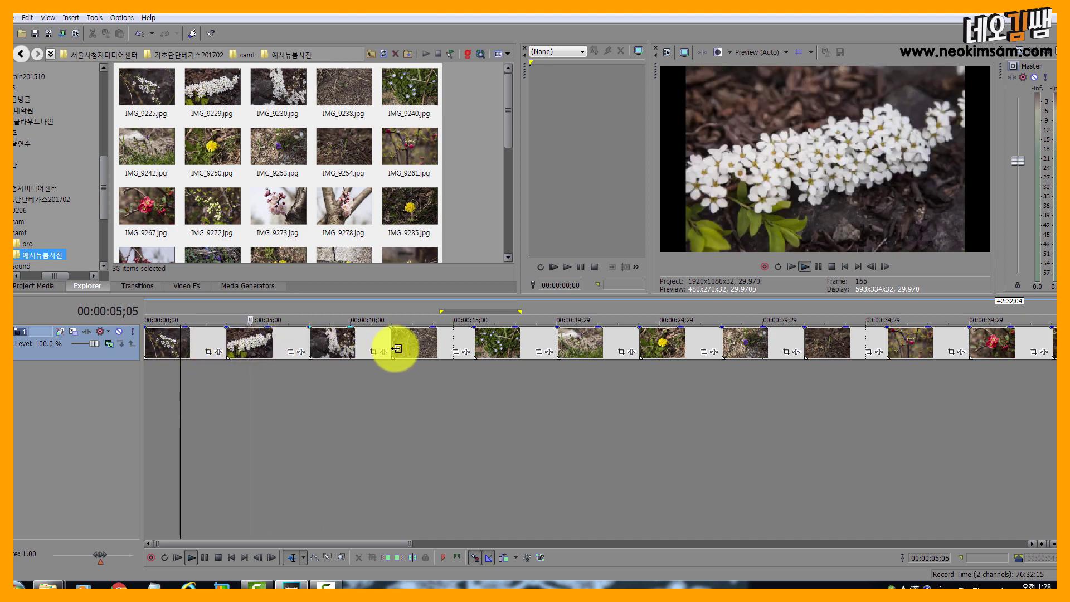
scroll(296, 402, down, 2)
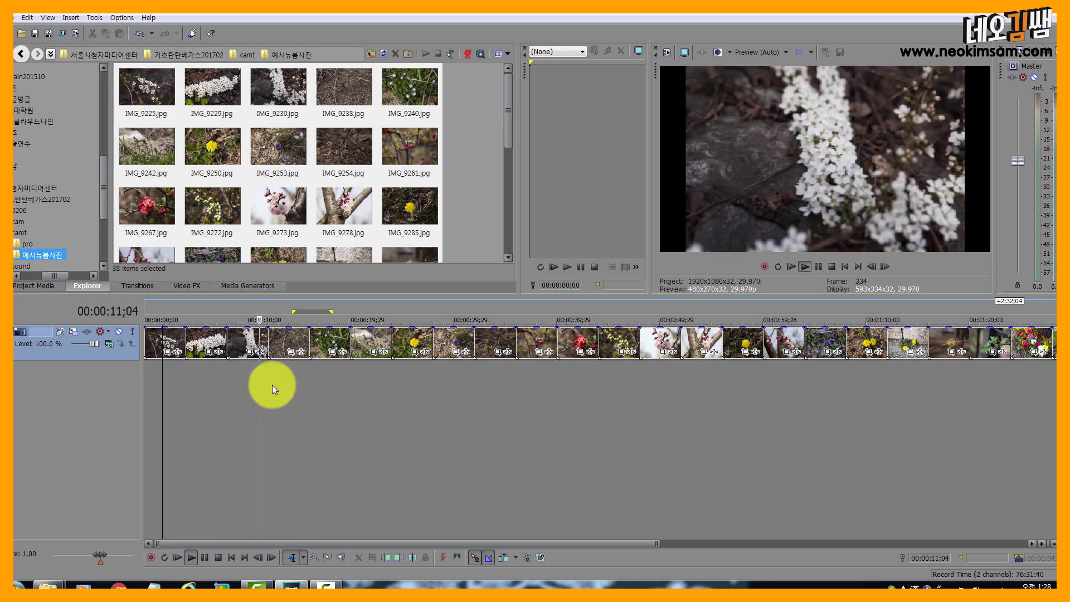
key(space)
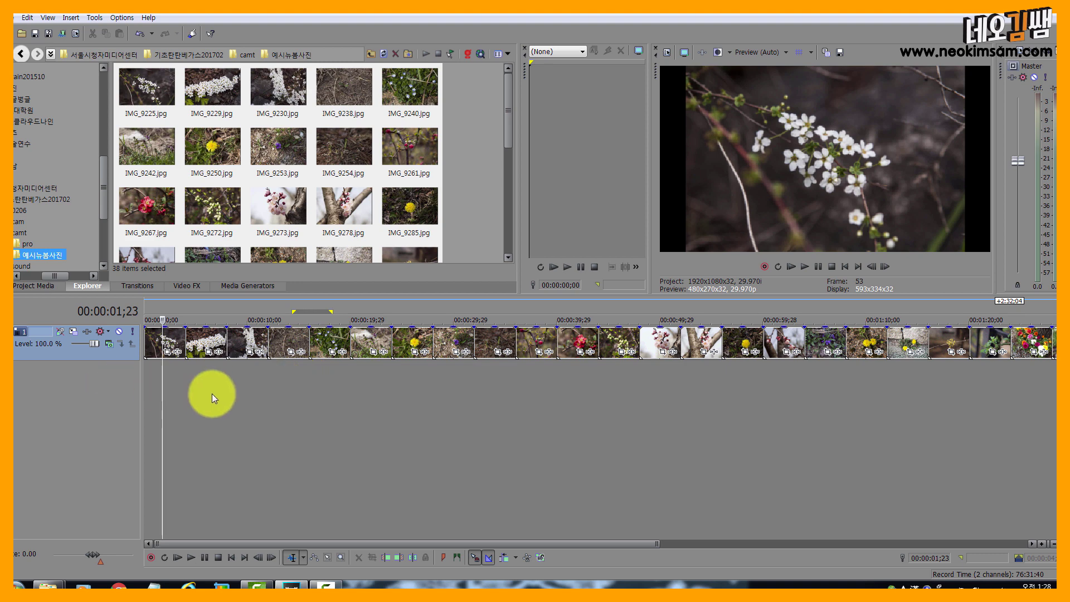
Return the cursor to the start of the timeline and fit the entire slideshow in view
scroll(207, 393, down, 1)
scroll(184, 390, up, 3)
scroll(178, 388, down, 3)
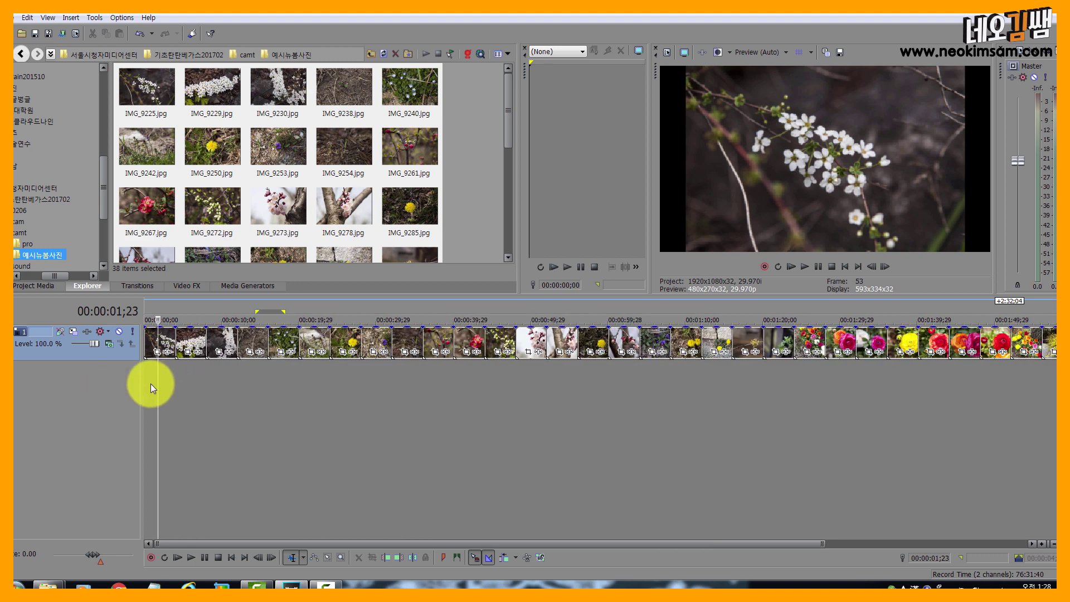
drag(158, 375, 119, 383)
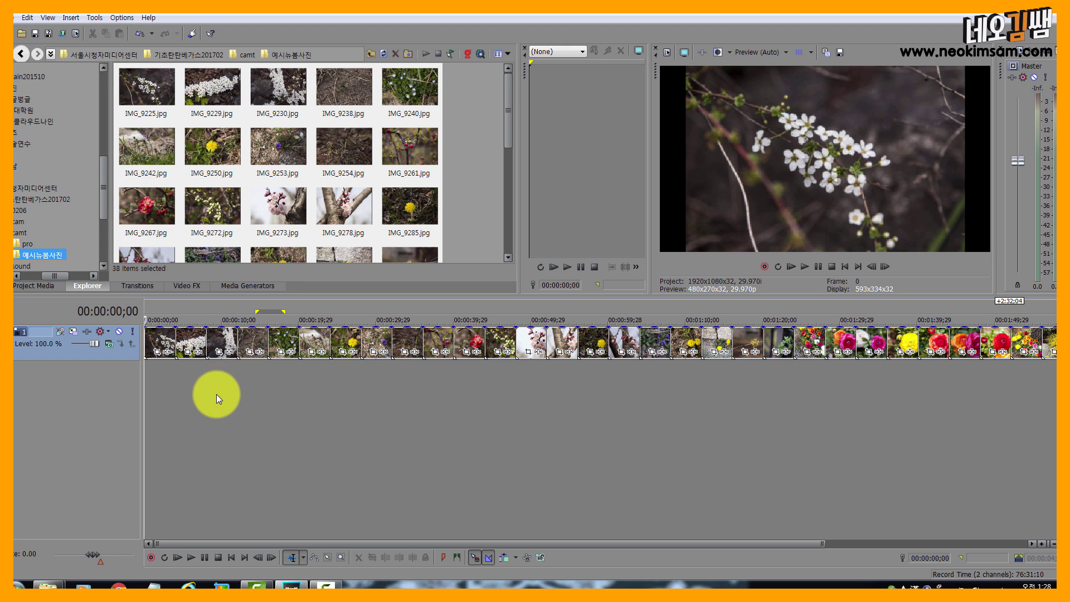
scroll(209, 410, down, 1)
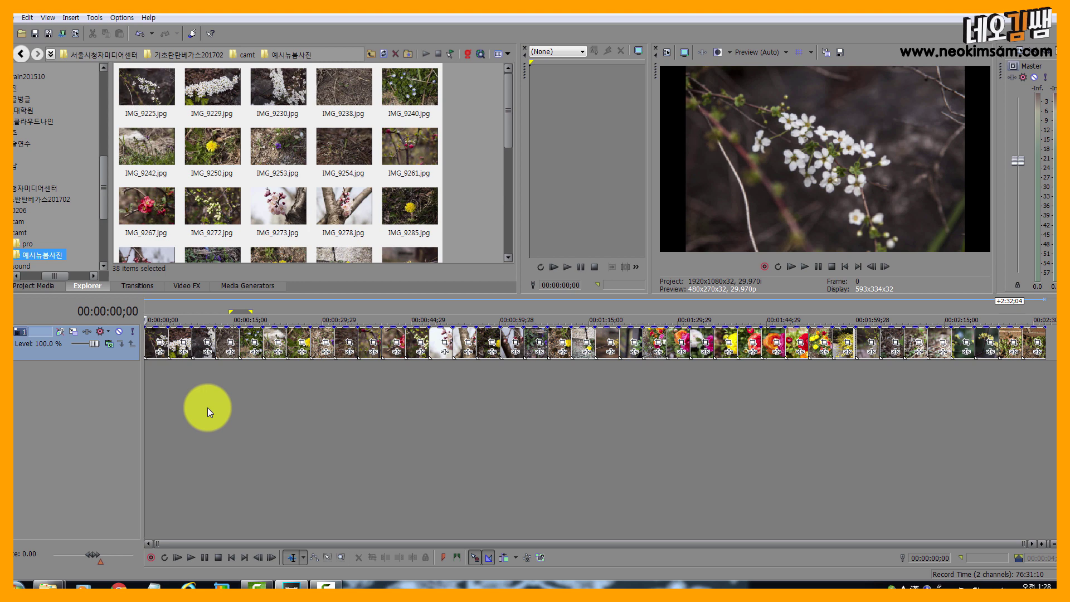
Examine the photo clips at close timeline magnification and as a complete sequence
key(Up)
key(Up)
key(Up)
key(Up)
key(Up)
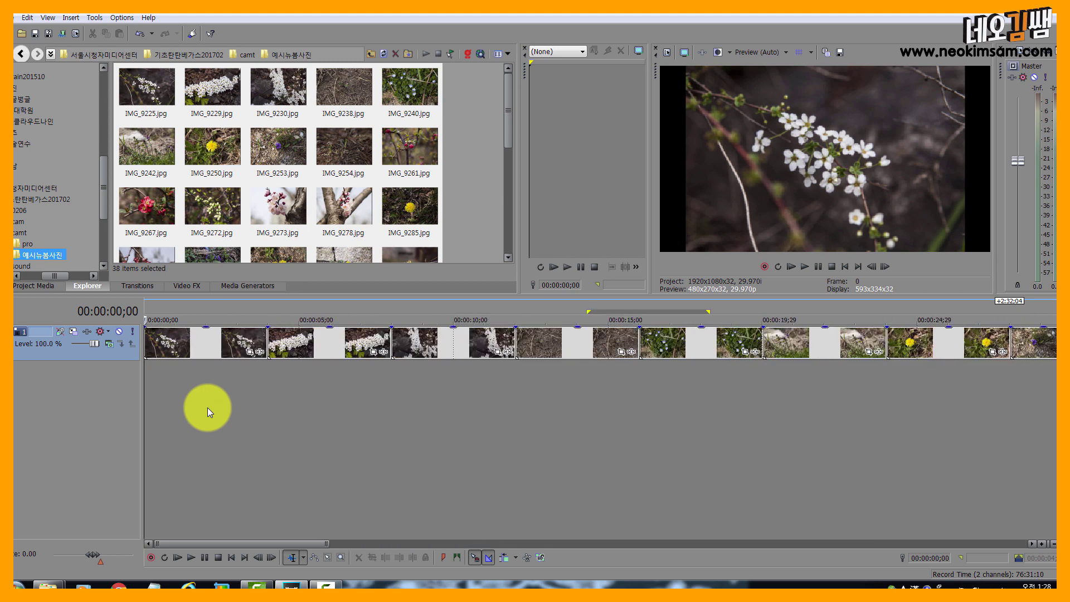
key(Down)
key(Down)
key(Down)
key(Down)
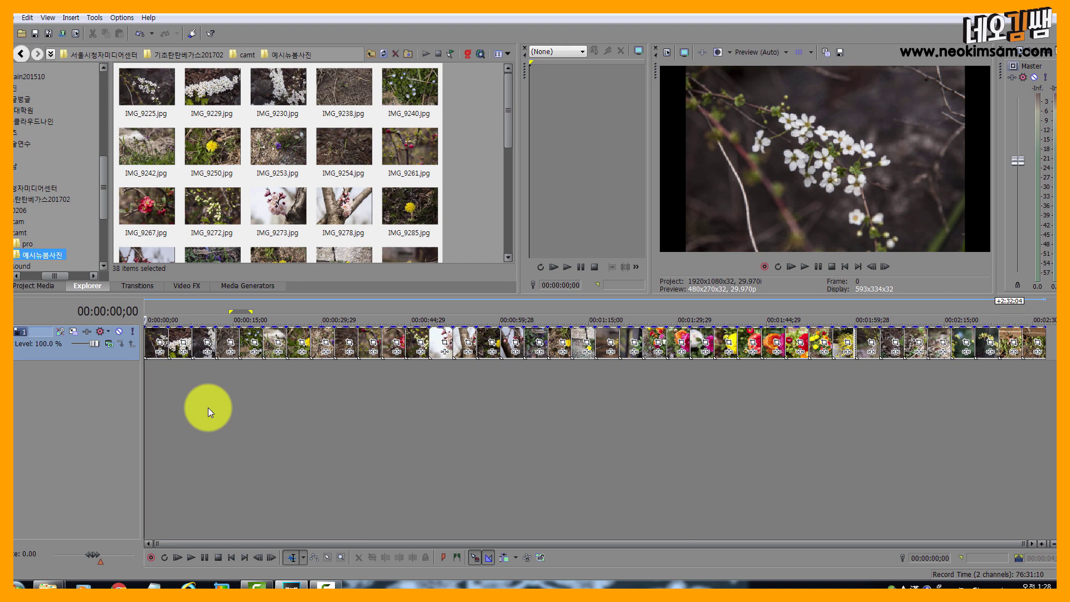
Scrub through the middle of the slideshow, leaving the cursor at about 52 seconds
click(563, 386)
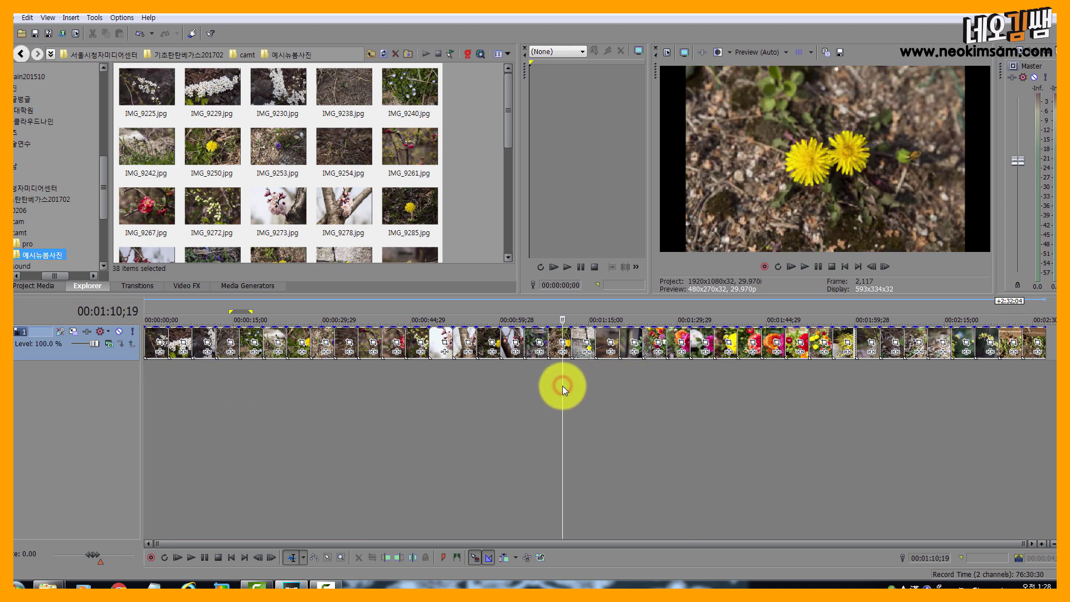
drag(563, 386, 530, 387)
drag(233, 380, 452, 390)
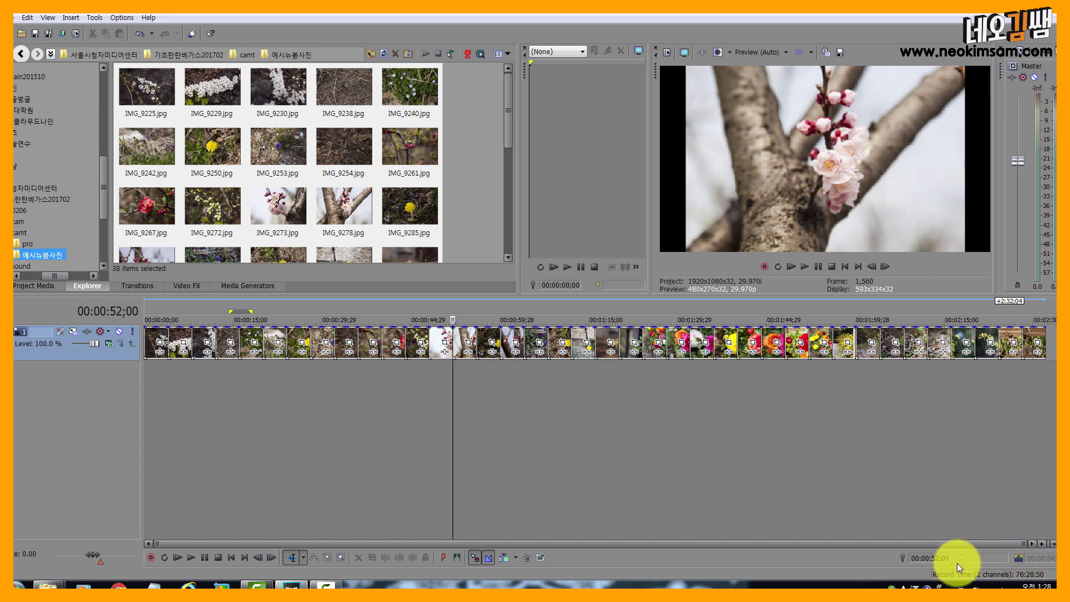
Send the cursor to the timecode 1.00.00 and insert a marker there
click(929, 558)
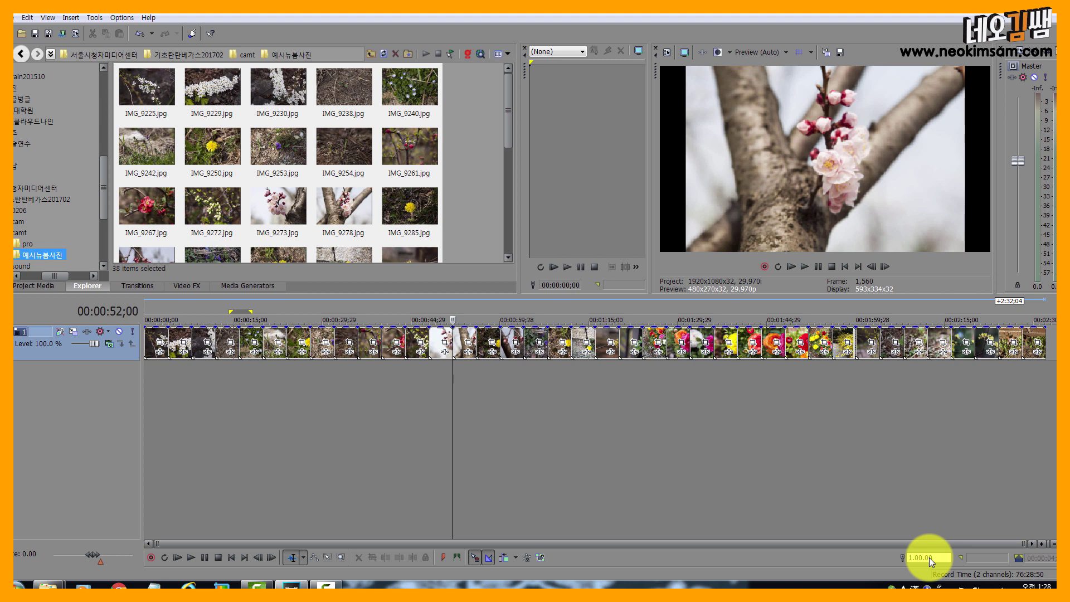
key(Return)
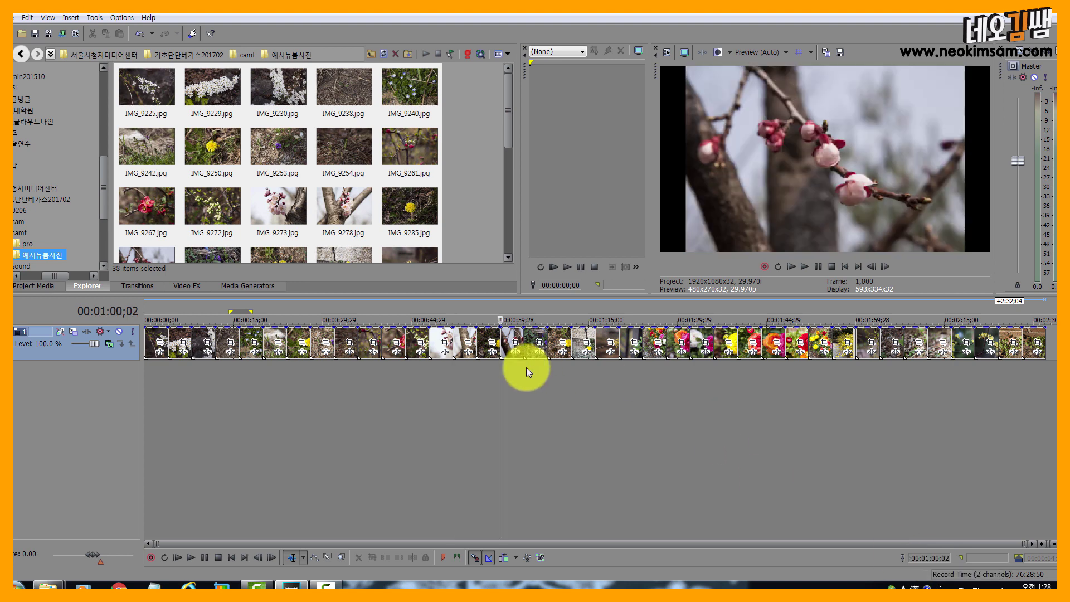
click(443, 558)
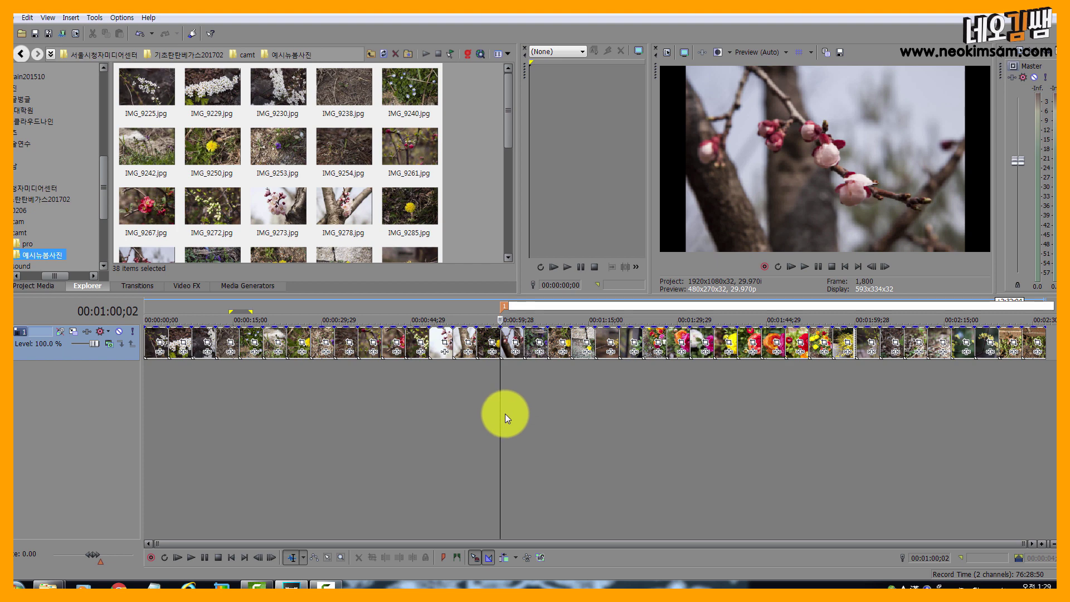
Check the marker's position against the photo clips and return the cursor to the timeline start
scroll(499, 414, up, 5)
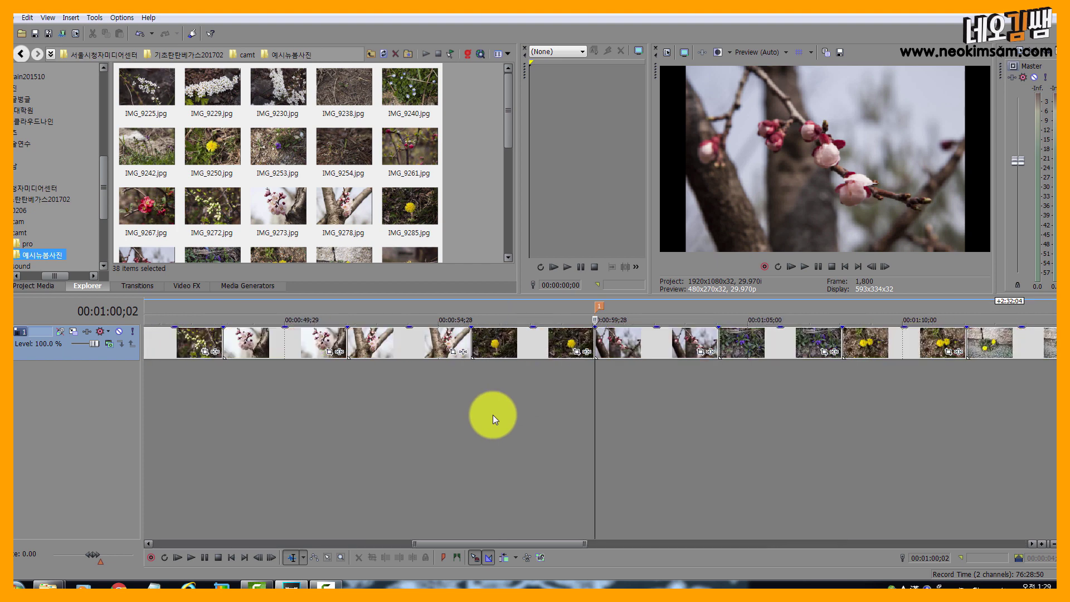
click(633, 429)
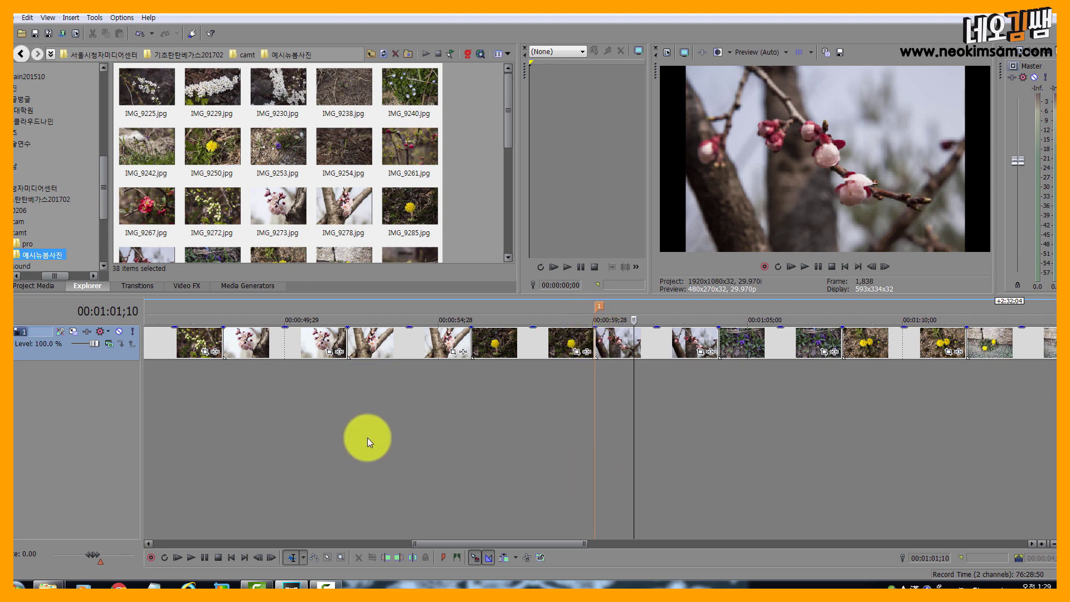
scroll(368, 437, down, 5)
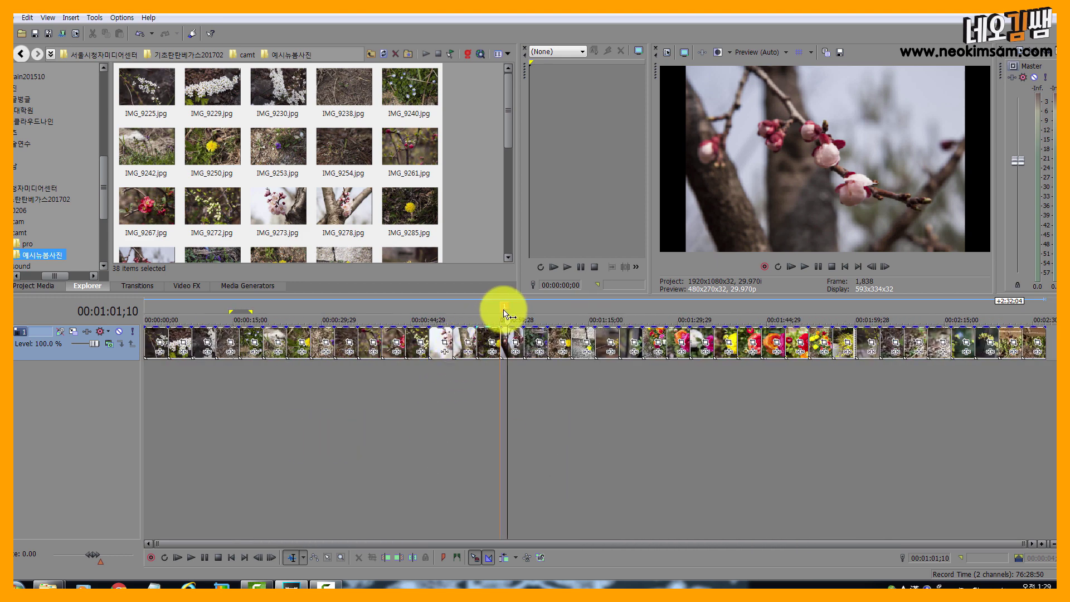
click(223, 433)
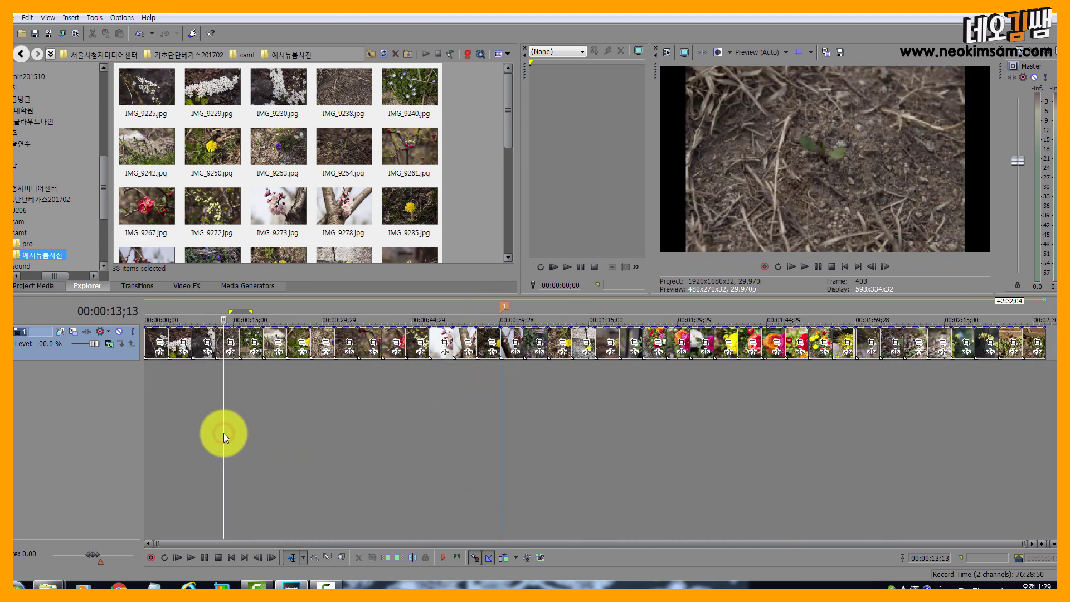
key(ctrl+Home)
drag(131, 436, 89, 410)
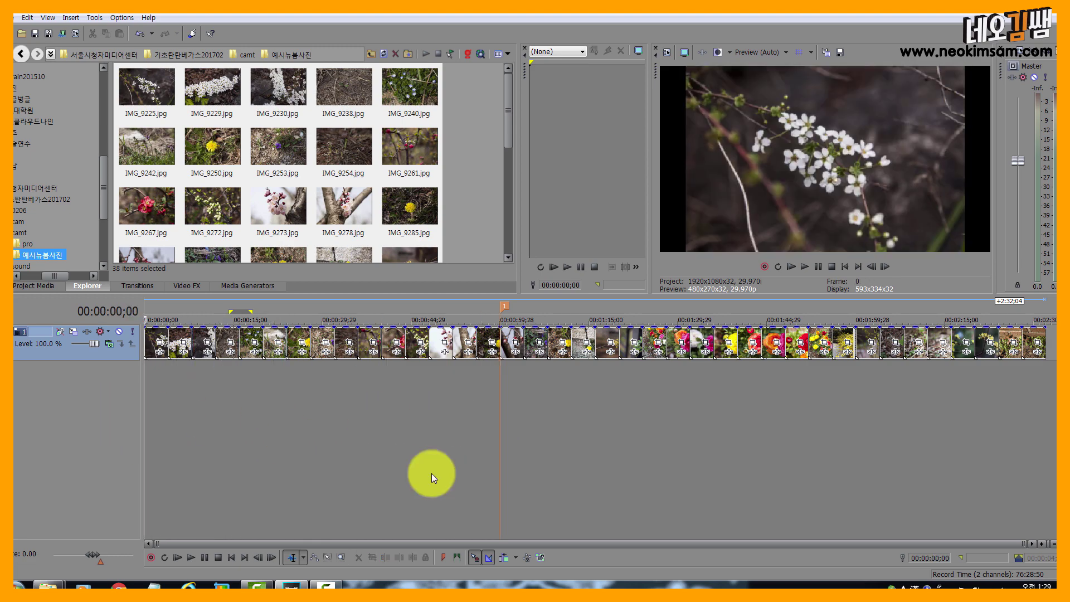
Set the auto ripple mode to Affected Tracks and start playback from the beginning
click(516, 557)
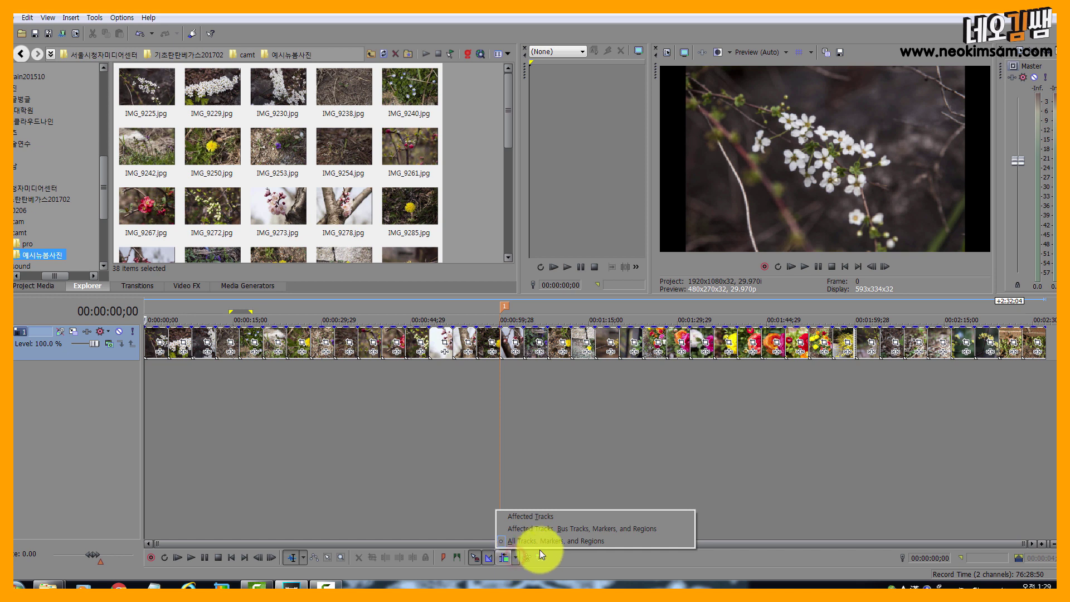
click(502, 540)
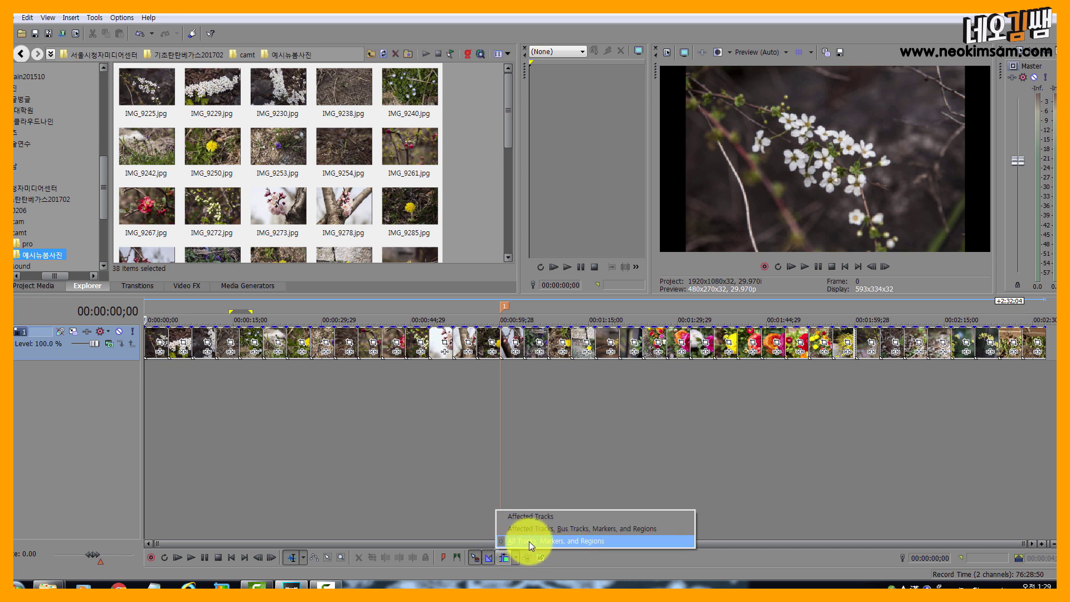
click(504, 516)
key(space)
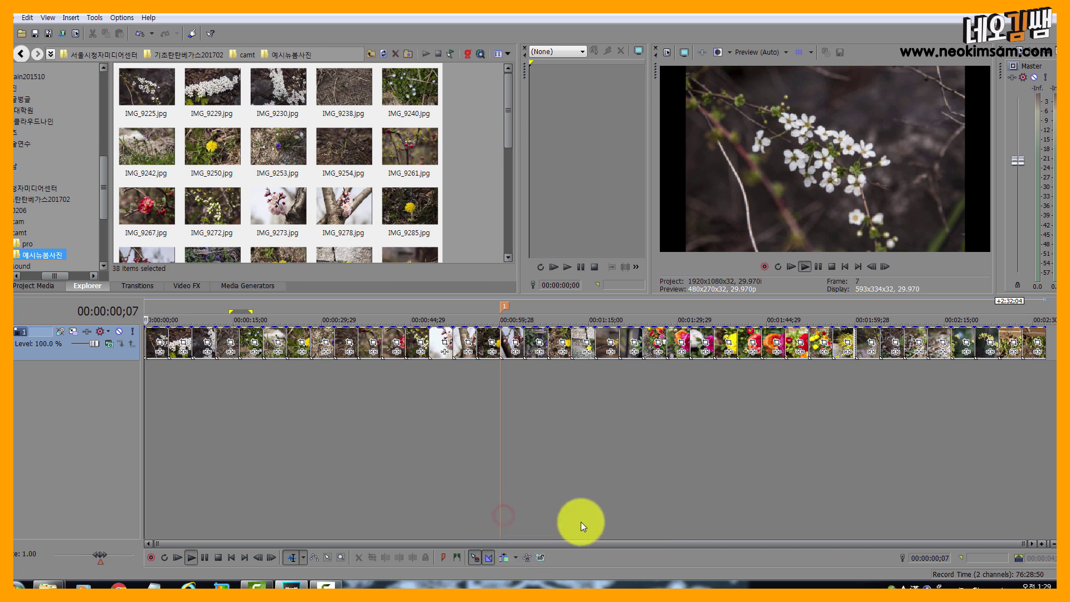
Stop playback and scrub the opening photos up to near the one-minute marker and back, leaving the cursor at about 6 seconds
click(425, 430)
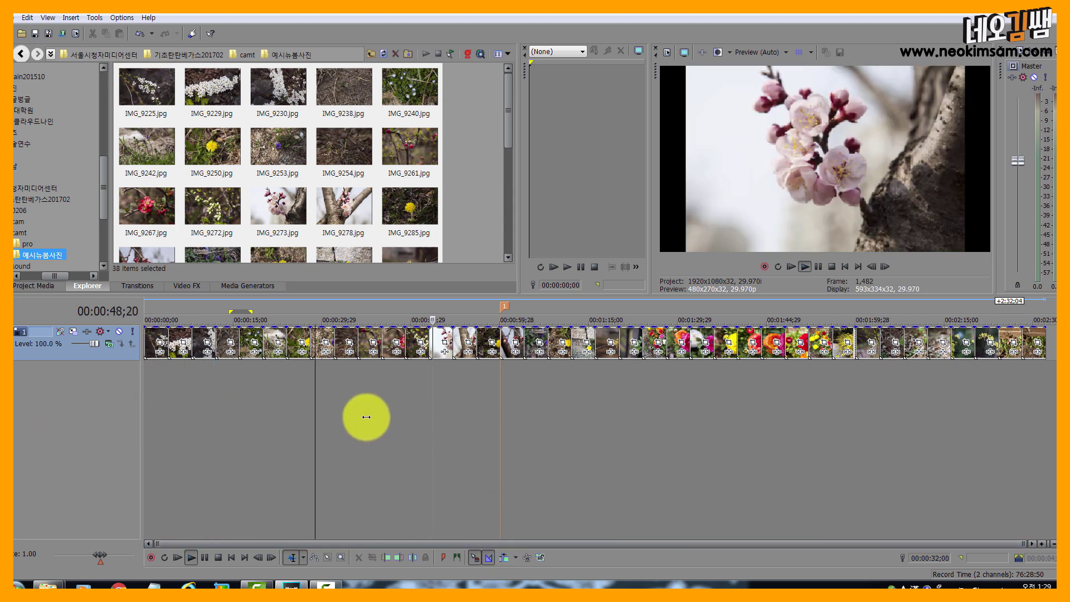
click(160, 382)
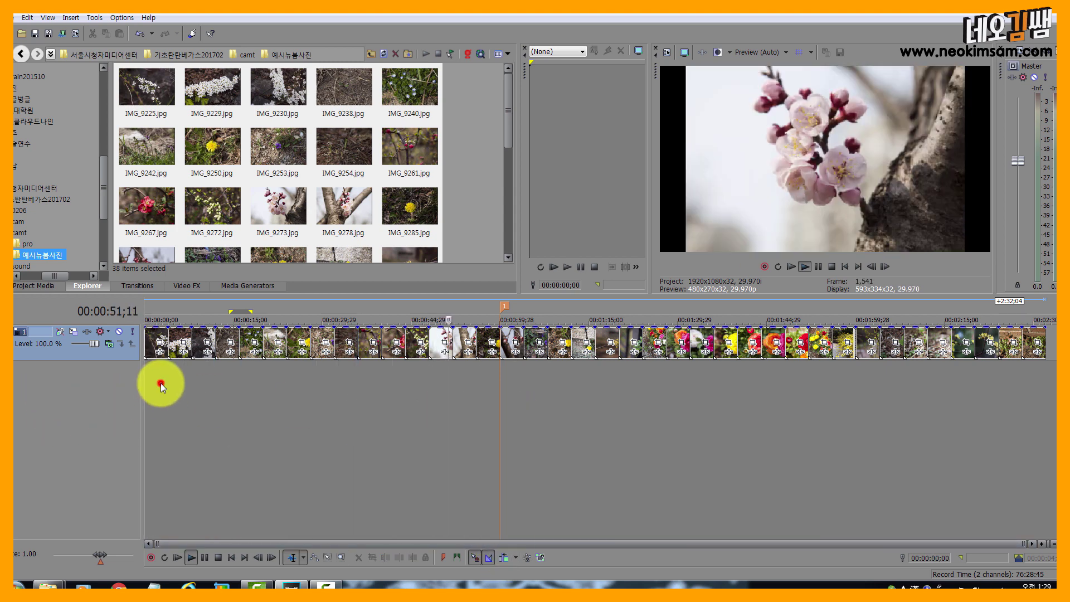
scroll(202, 386, up, 2)
click(204, 375)
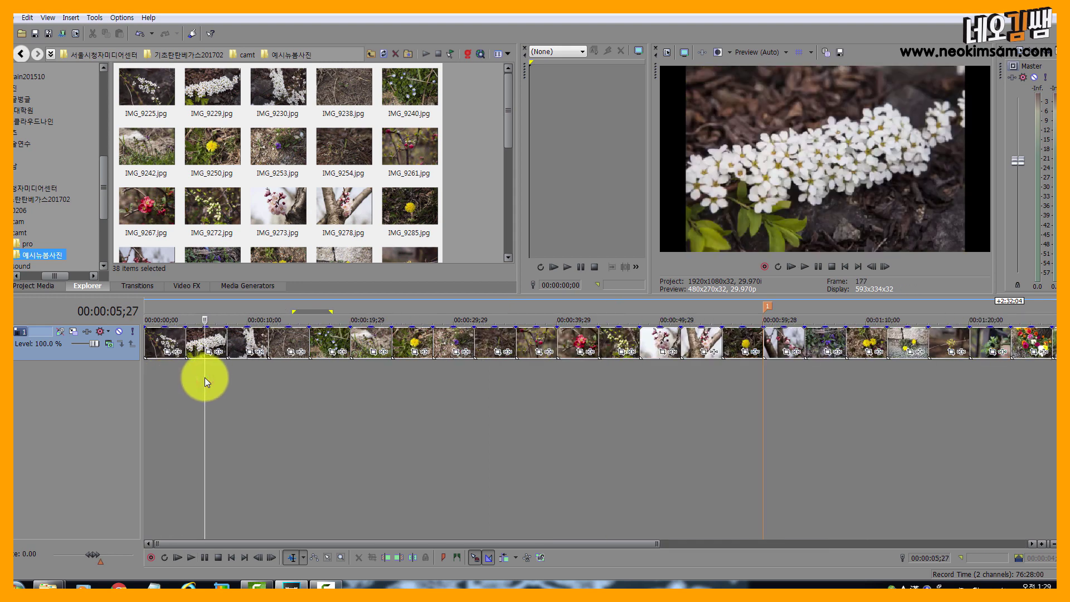
drag(205, 378, 578, 404)
scroll(578, 403, down, 2)
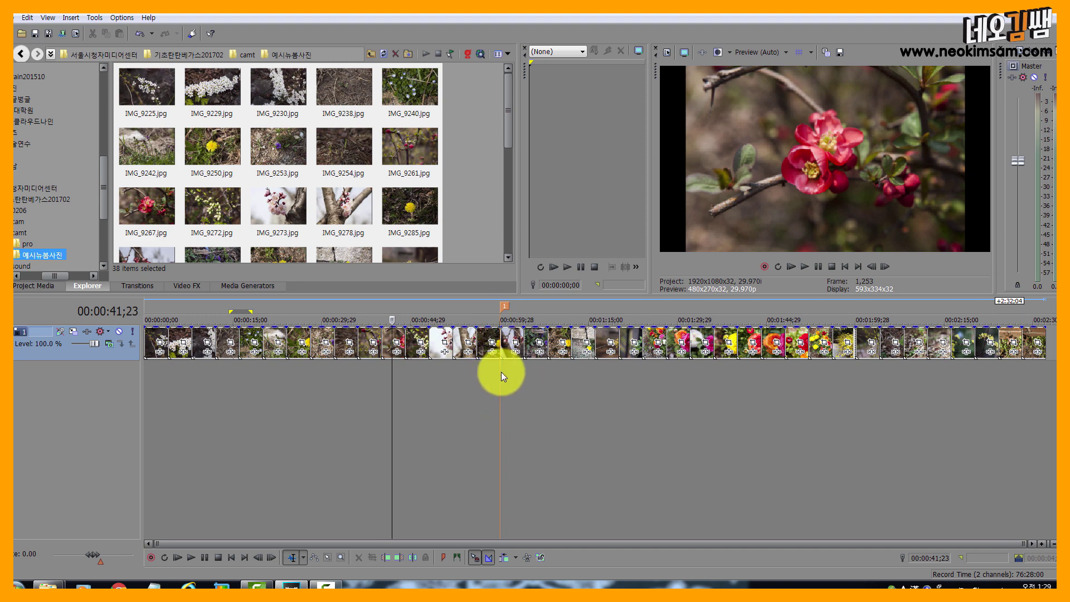
click(483, 373)
drag(482, 373, 178, 369)
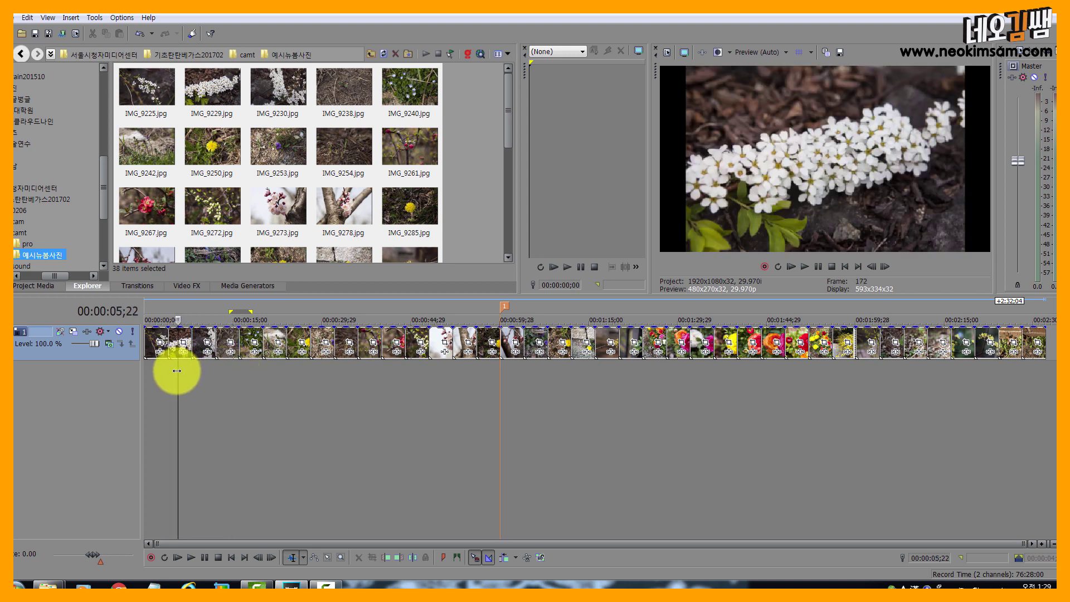
Enable auto ripple and delete the first photo clip so the following clips close the gap
scroll(175, 366, up, 3)
click(184, 348)
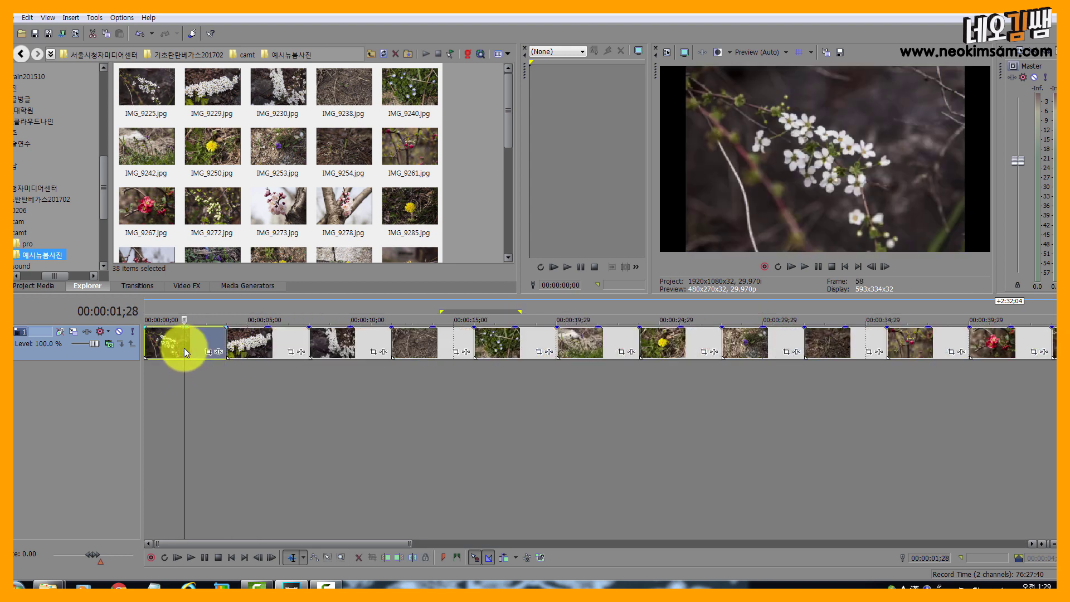
click(504, 557)
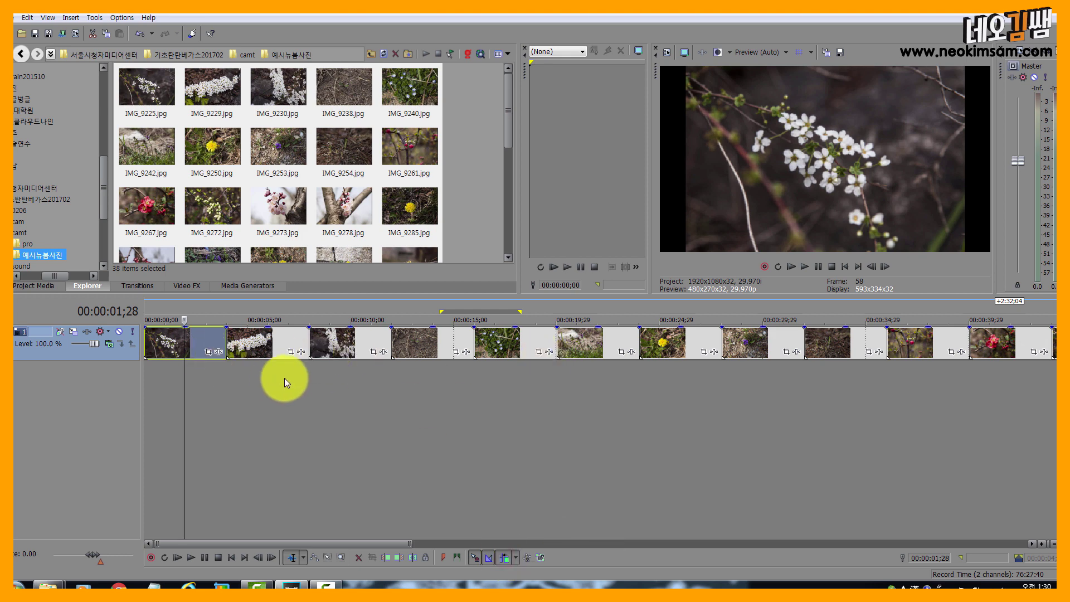
key(Delete)
Delete the second white-blossom photo on the timeline and the dry-ground sprout photo that follows it
click(255, 346)
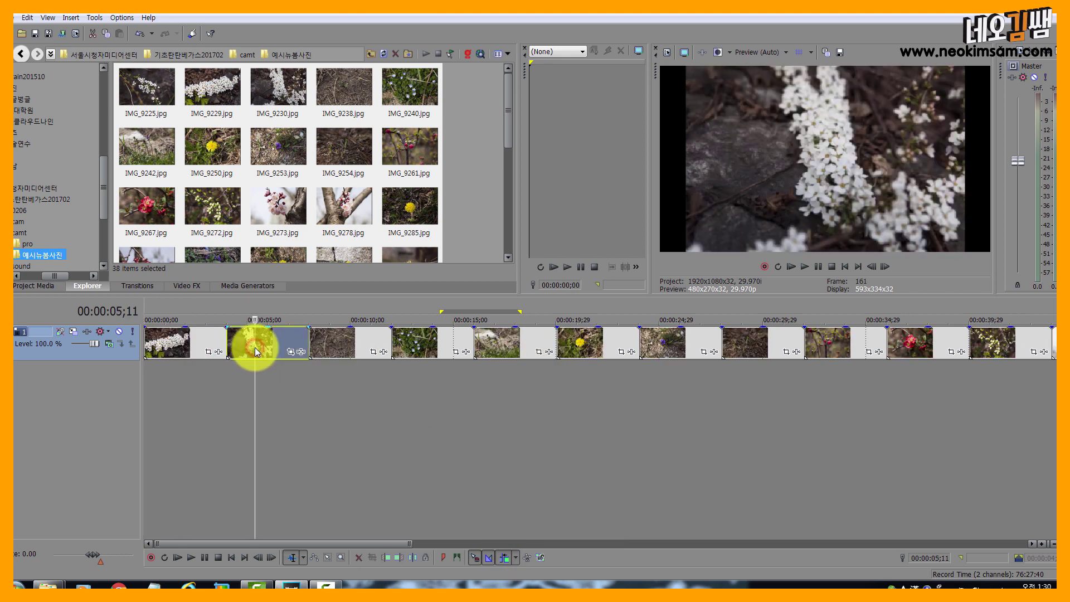
key(Delete)
click(270, 345)
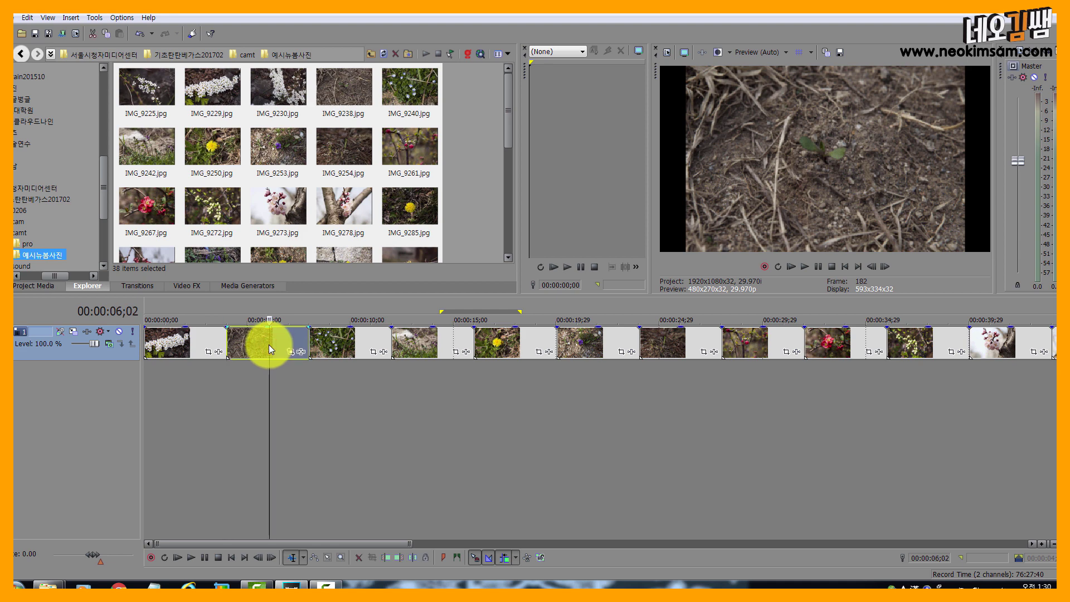
click(239, 345)
click(333, 344)
click(257, 346)
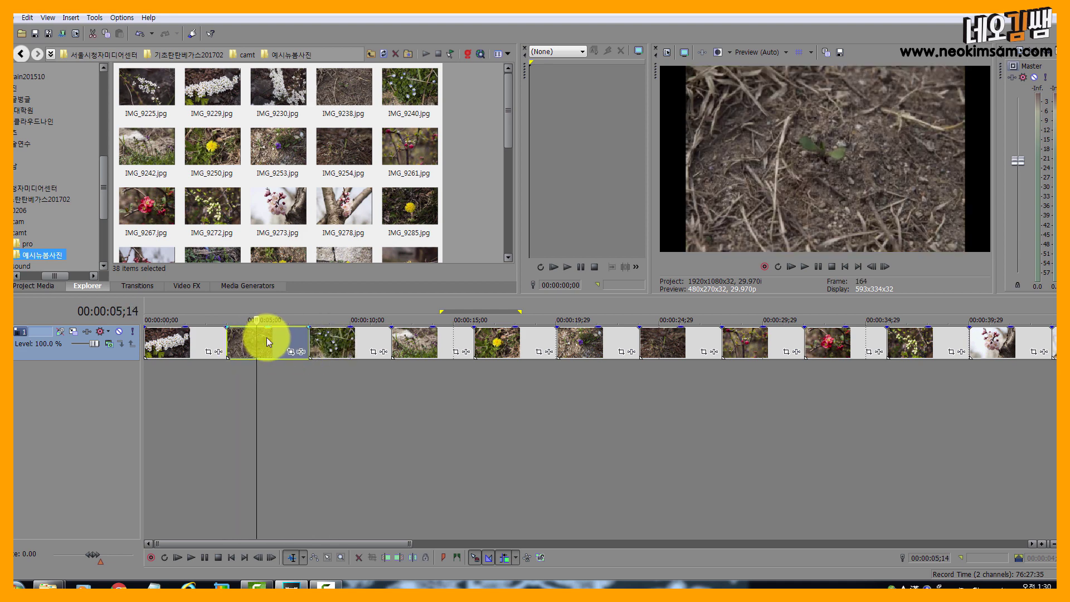
key(Delete)
Delete the photo of purple-topped weeds and the single violet photo, keeping the yellow dandelion between them
click(333, 345)
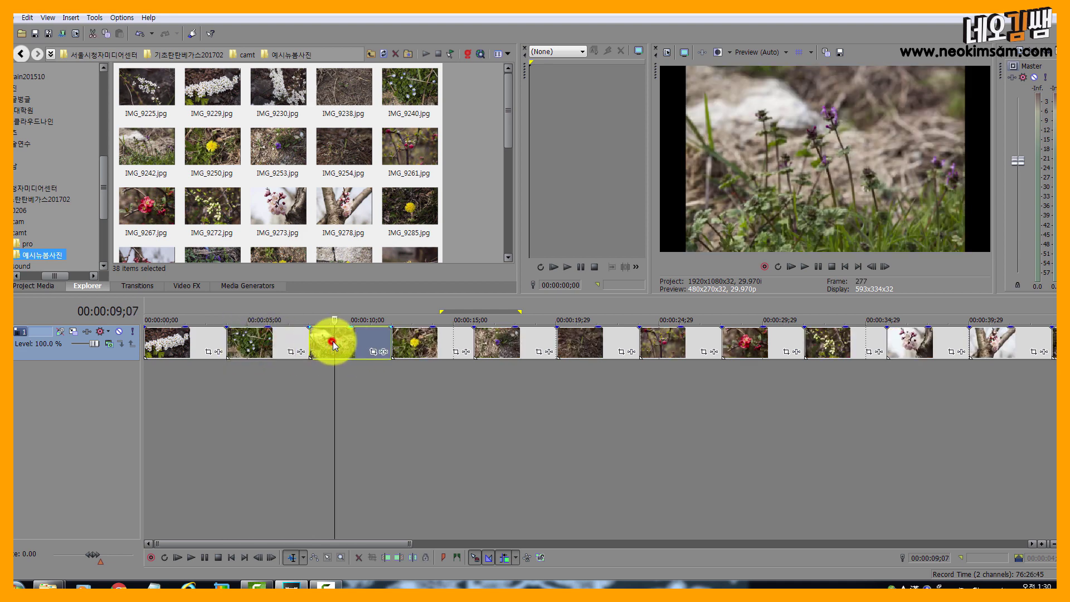
key(Delete)
click(357, 343)
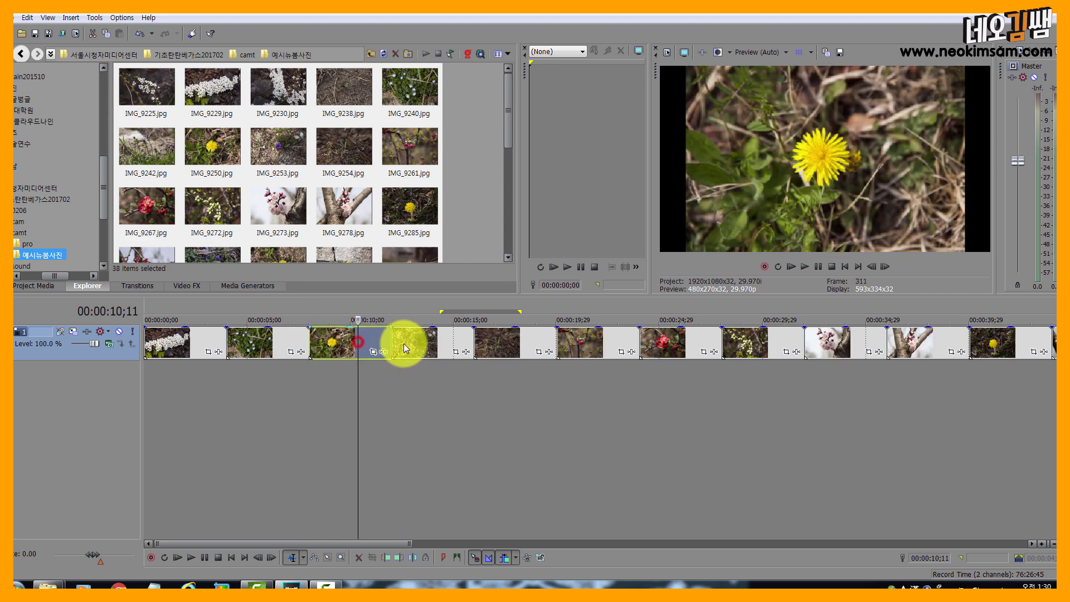
click(419, 342)
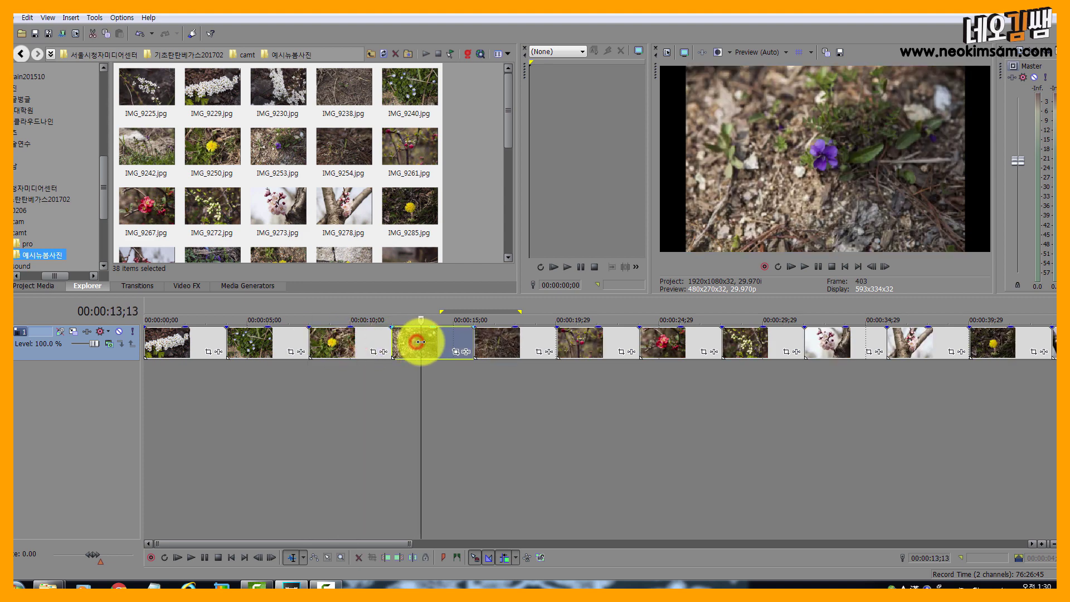
key(Delete)
Delete the green shoots photo after the dandelion and the pink-bud branch photo that follows it
click(431, 343)
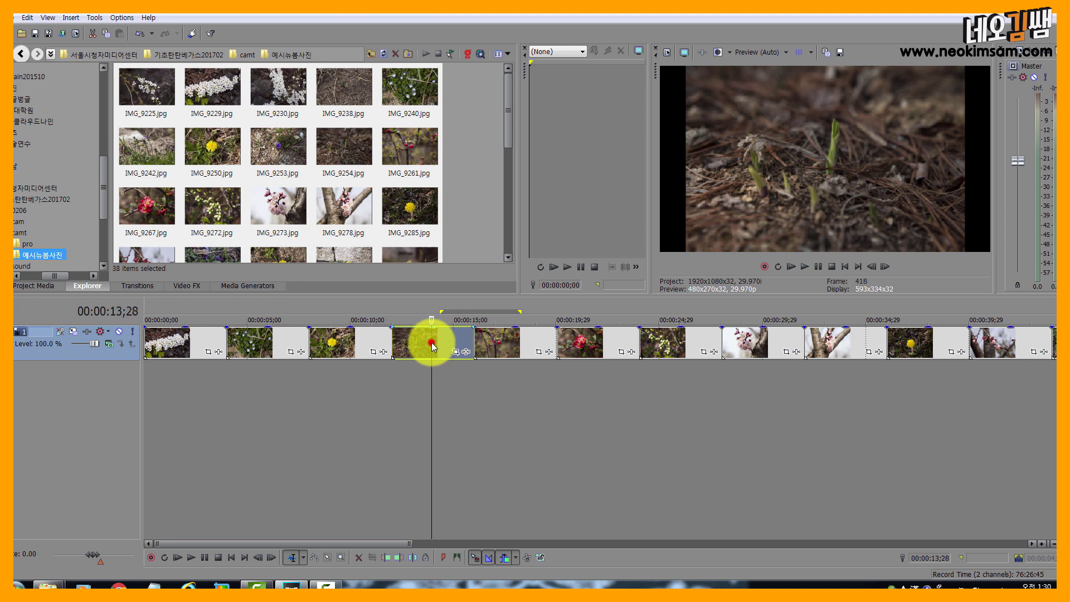
key(Delete)
click(434, 343)
click(501, 346)
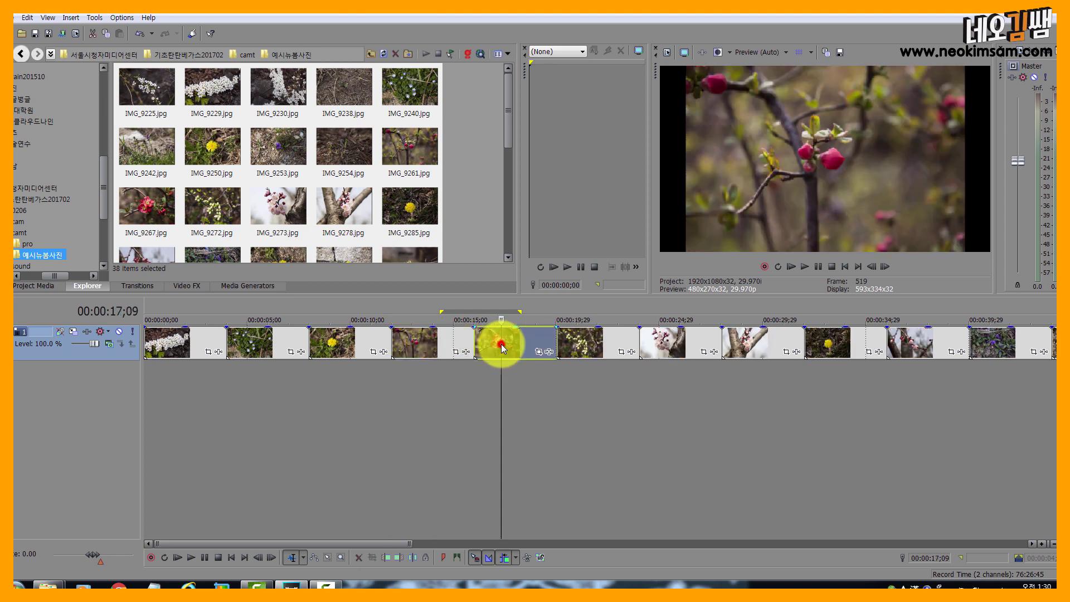
click(419, 346)
key(Delete)
Compare the two adjacent pale blossom photos and delete the second one
click(502, 346)
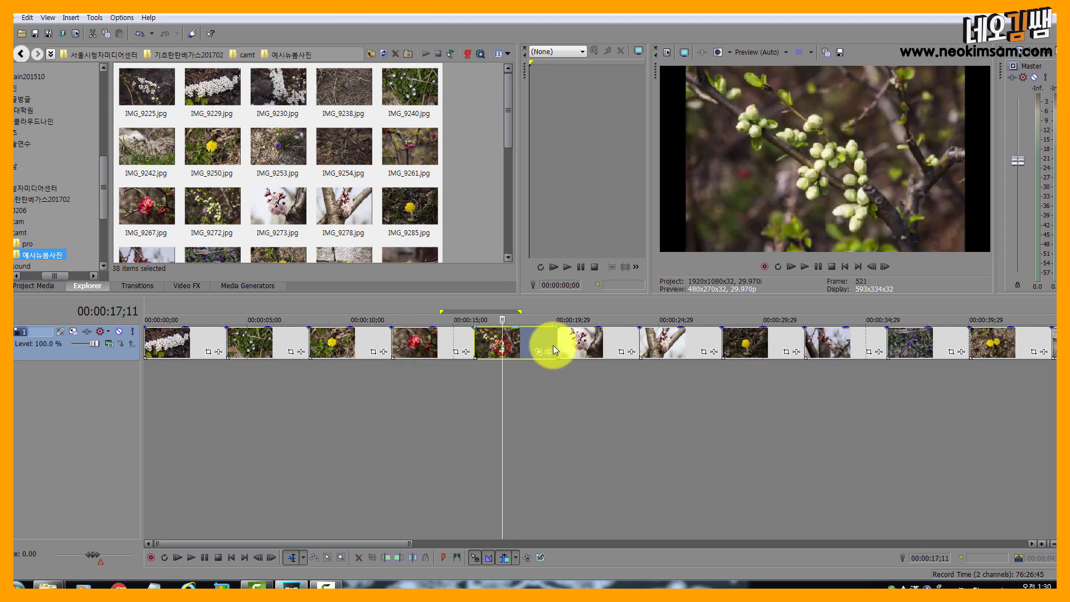
click(593, 344)
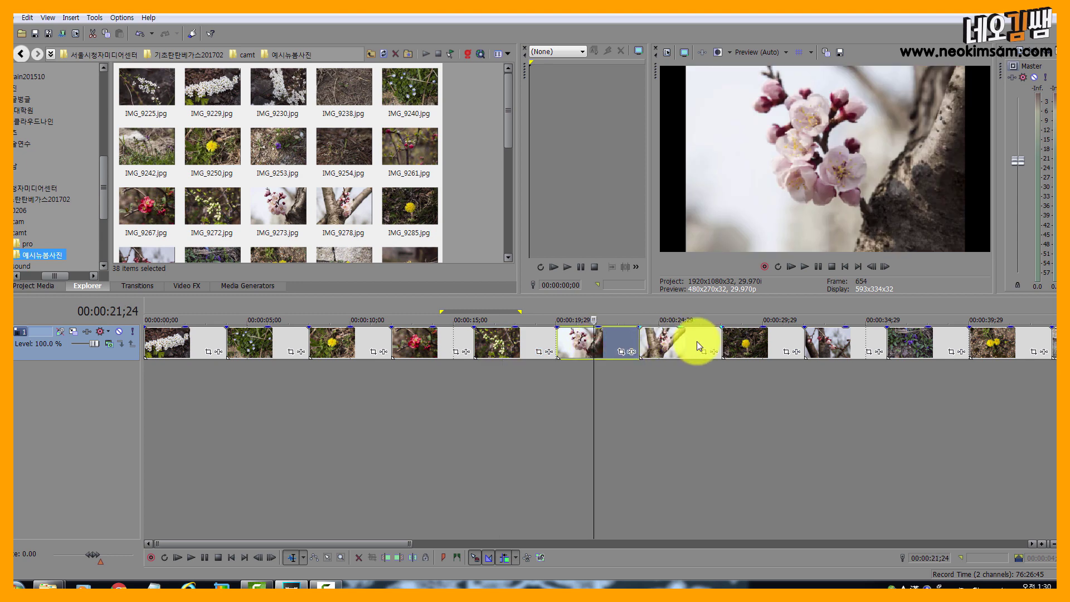
click(697, 345)
click(609, 338)
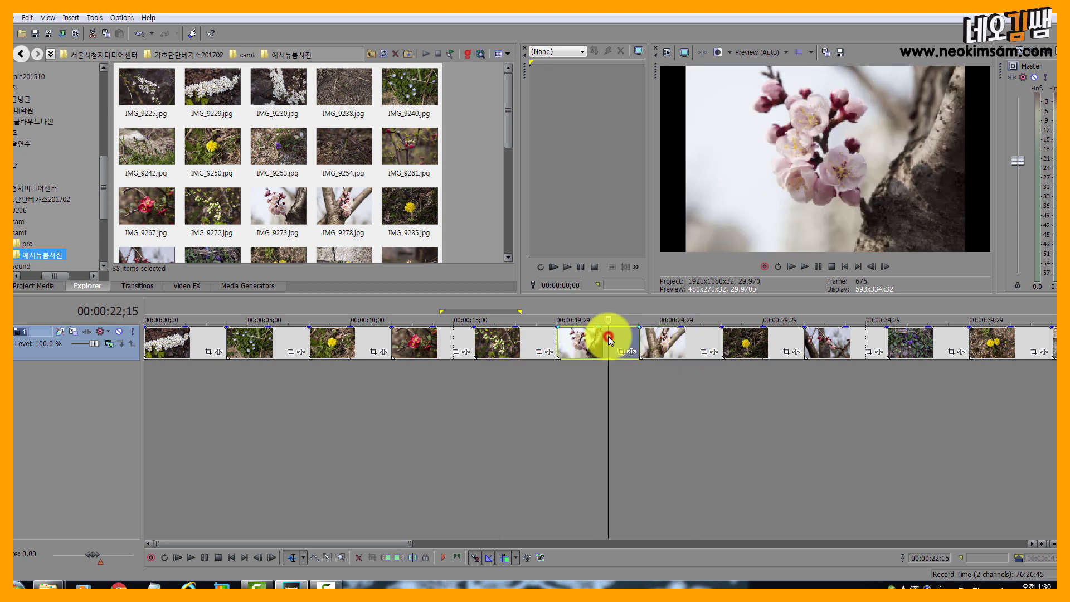
click(718, 340)
key(Delete)
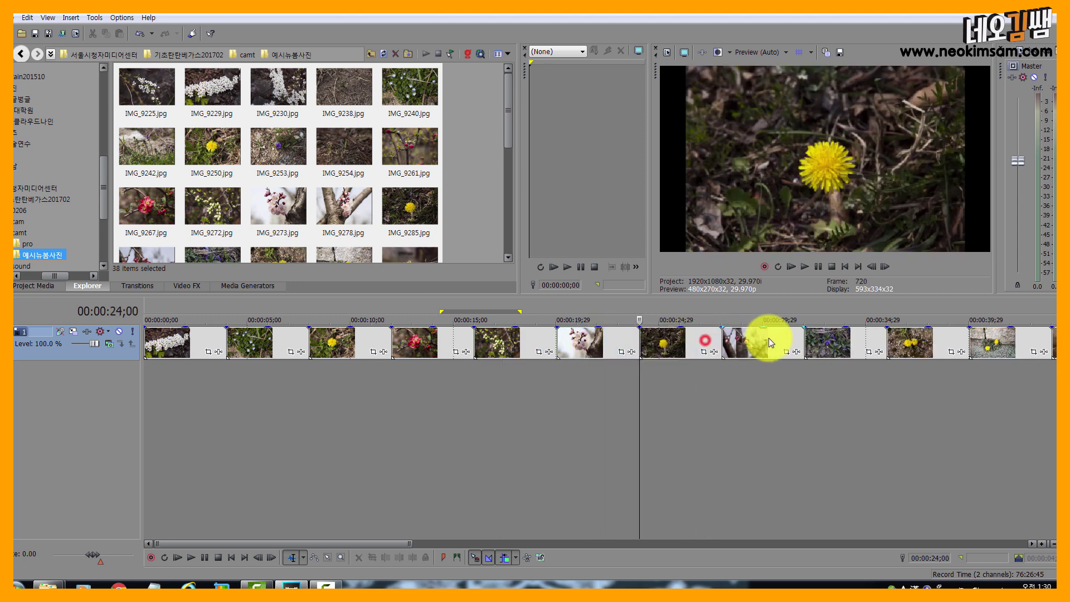
Delete the photo of pink buds on a branch that follows the second dandelion clip
click(669, 343)
scroll(648, 347, down, 3)
click(618, 340)
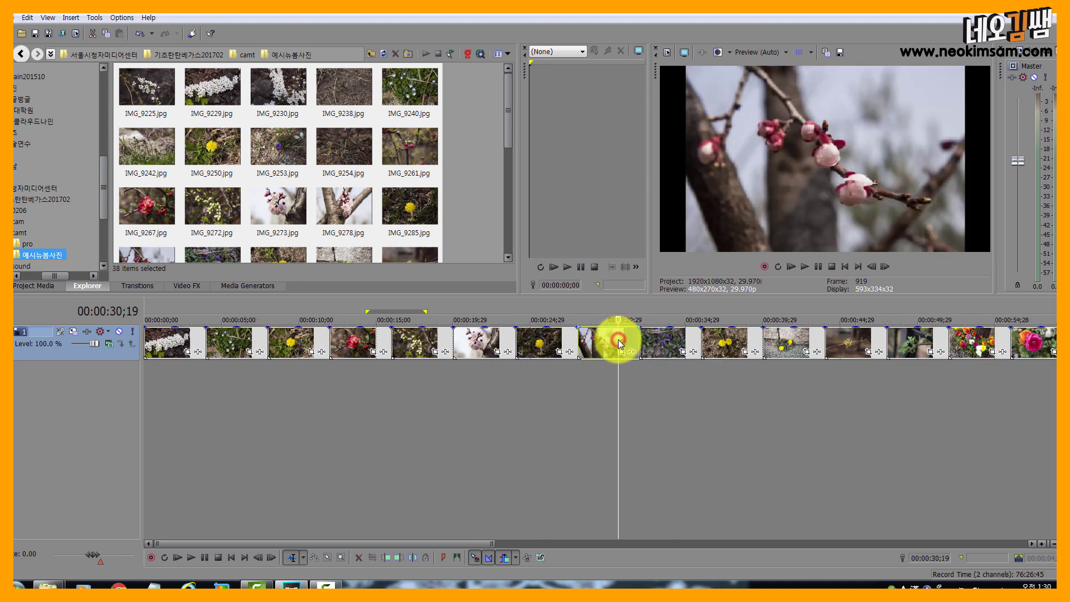
key(Delete)
Review the violet and paired dandelion photos, then delete the stone-wall dandelion photo and the yellow blossom twig photo
click(599, 338)
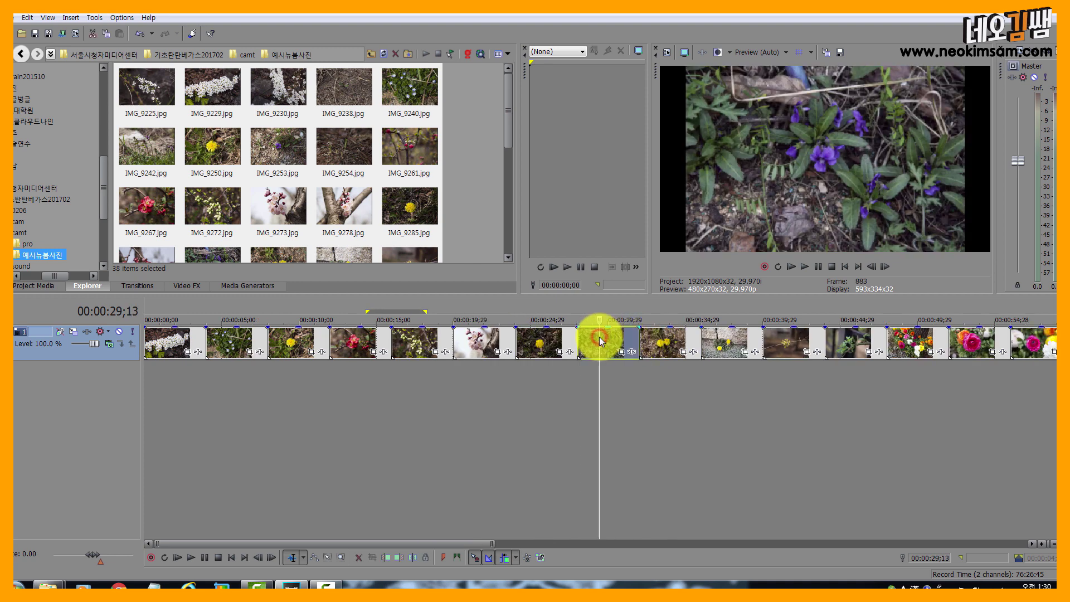
click(660, 335)
click(729, 338)
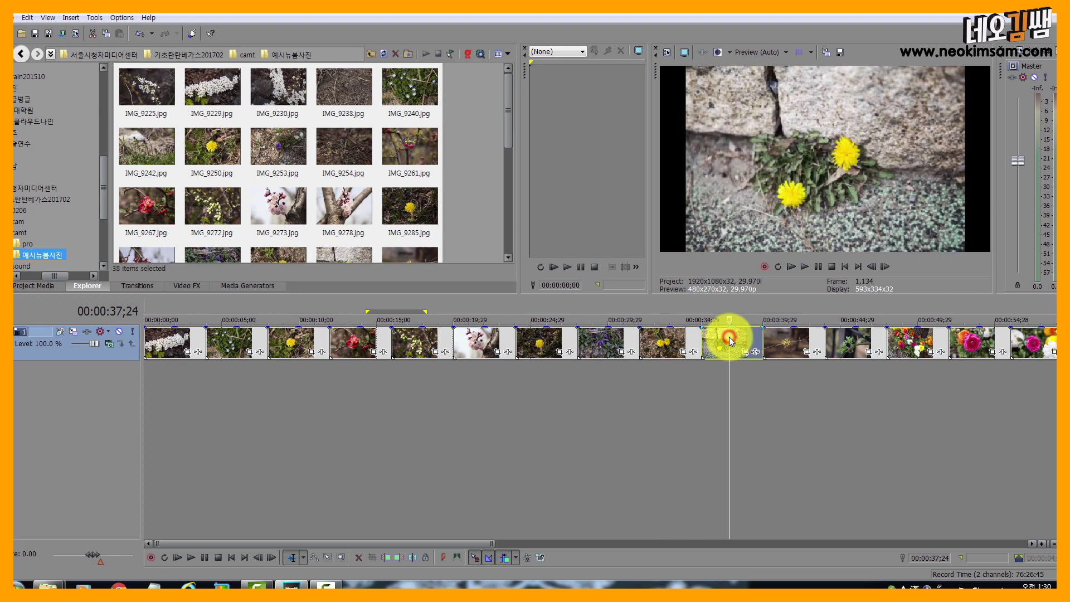
click(671, 342)
click(739, 343)
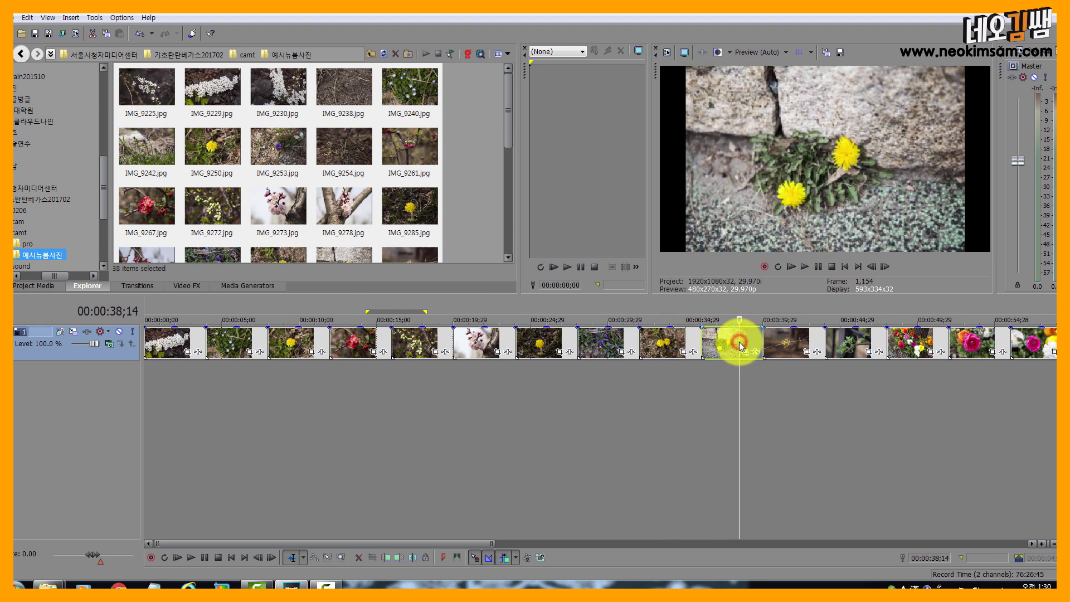
key(Delete)
click(740, 341)
key(Delete)
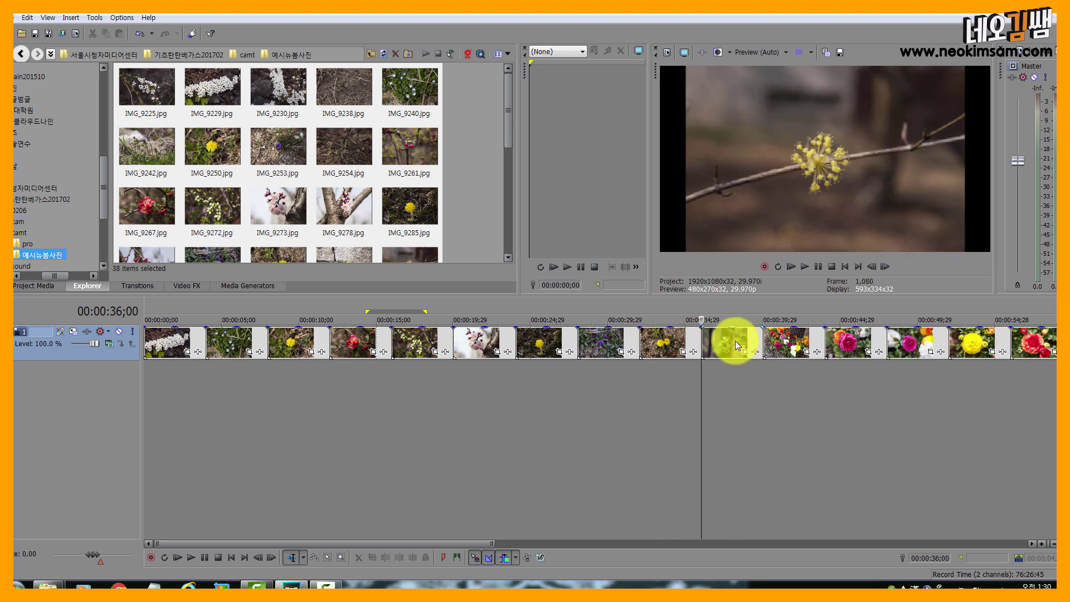
Compare the bright garden flower photos and delete the pink flower shot with white blooms around it
click(788, 342)
click(840, 342)
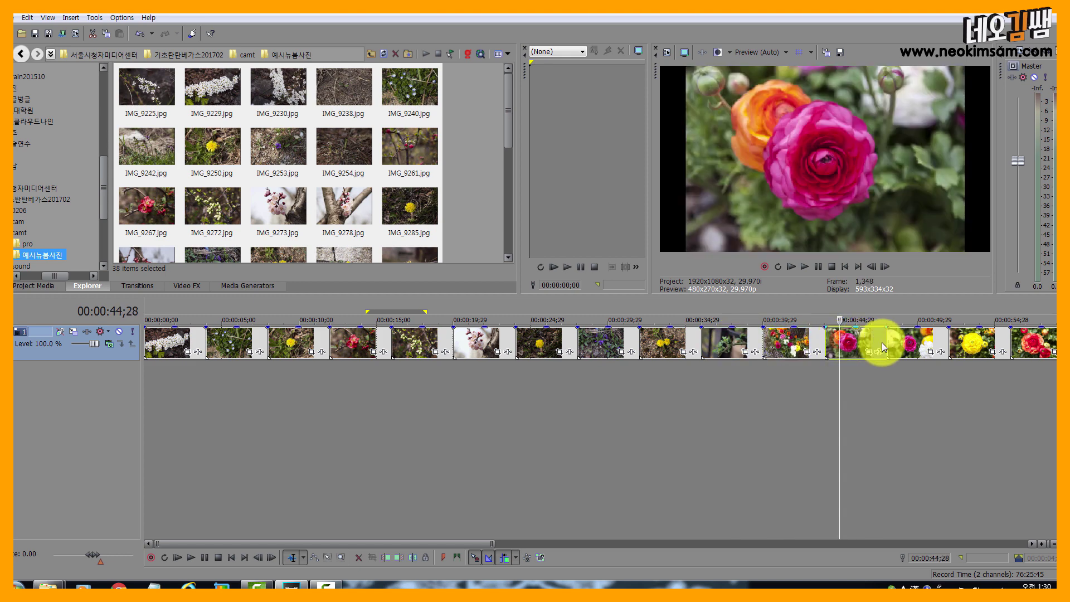
click(904, 344)
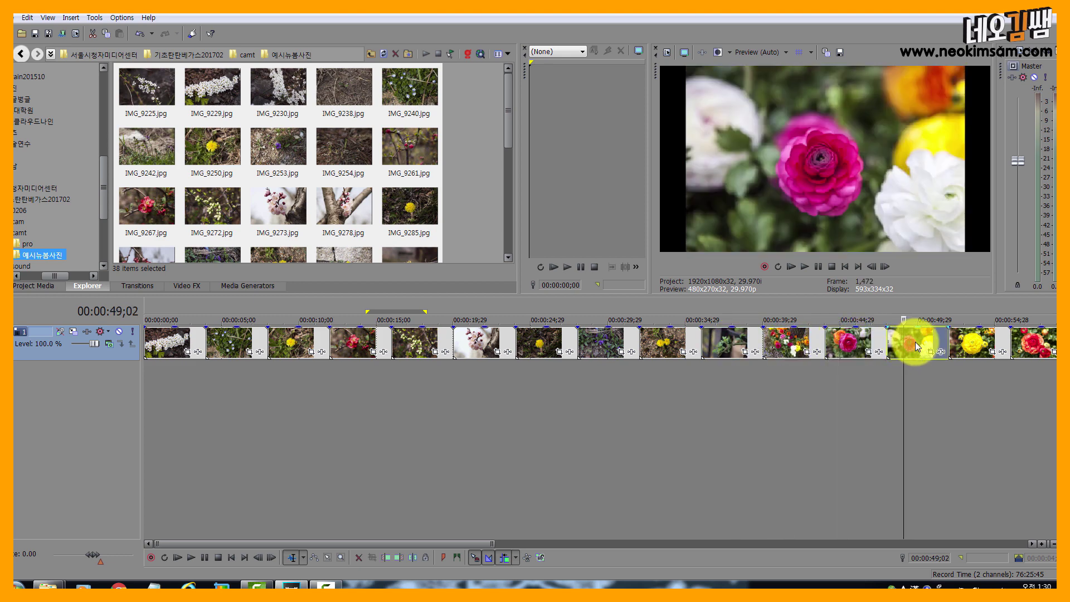
key(Delete)
Review the yellow, red and orange-pink flower photos, then delete the red flower clip starting at the one-minute marker
click(915, 342)
click(968, 341)
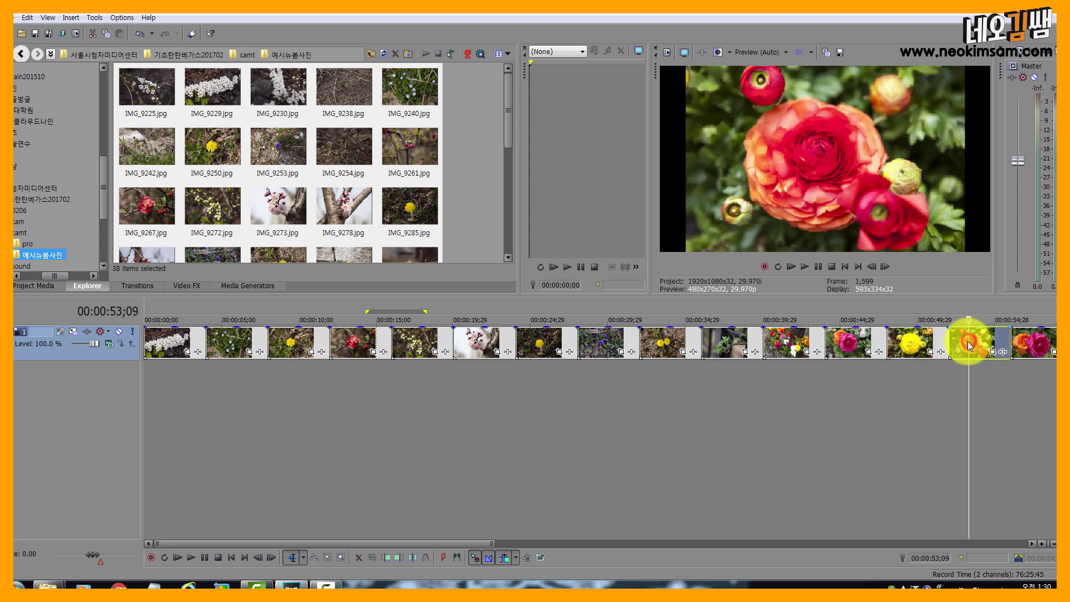
click(1031, 342)
click(972, 346)
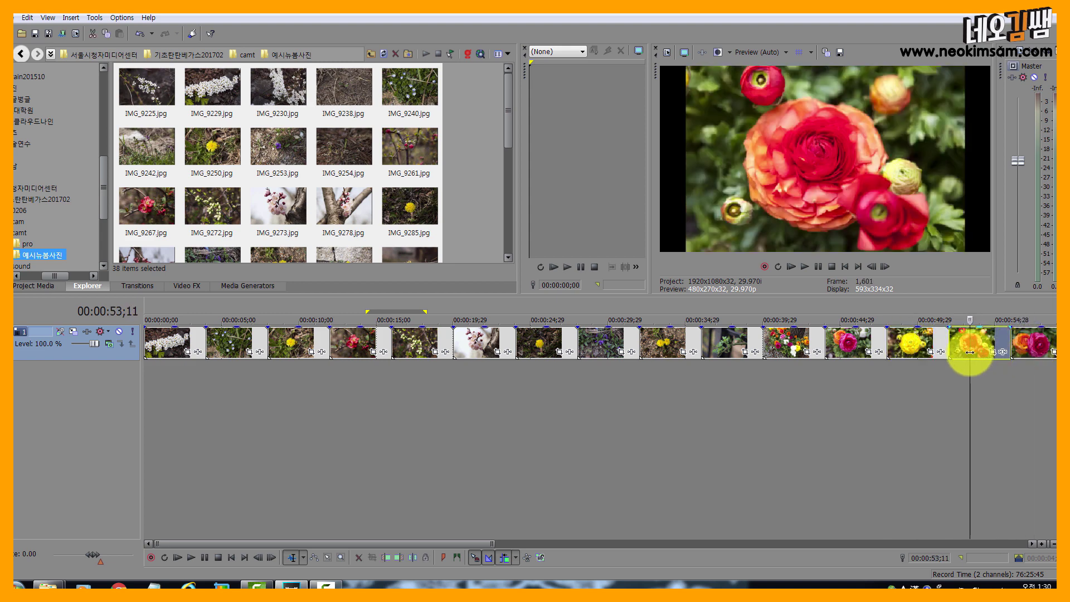
click(1042, 351)
scroll(1041, 354, down, 3)
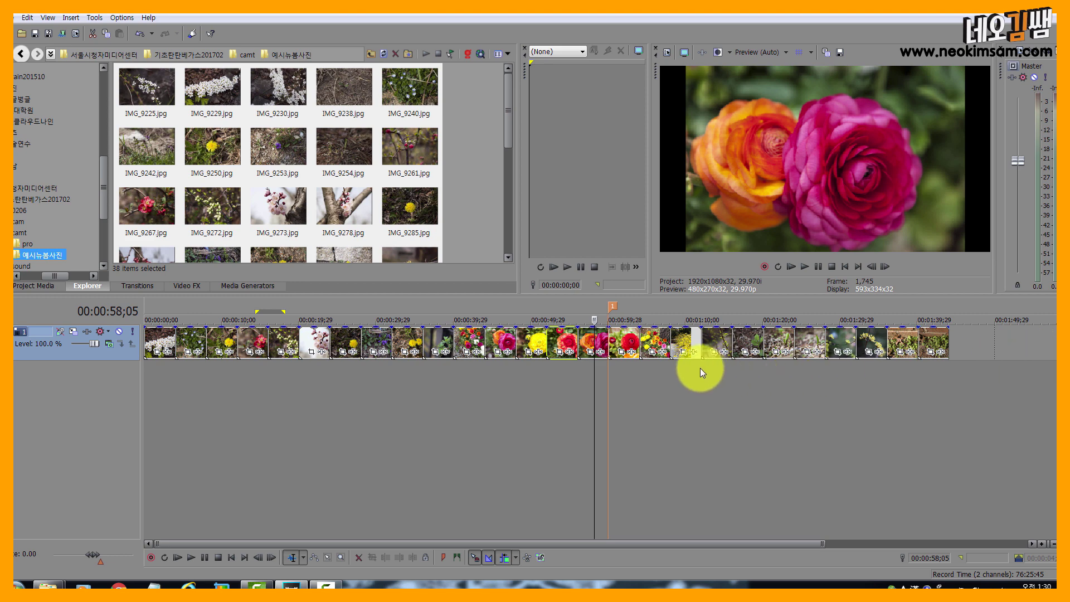
click(625, 334)
key(Delete)
Delete the mixed flower-bed photo at the one-minute marker and the brown twig photo right after the yellow shrub
click(619, 345)
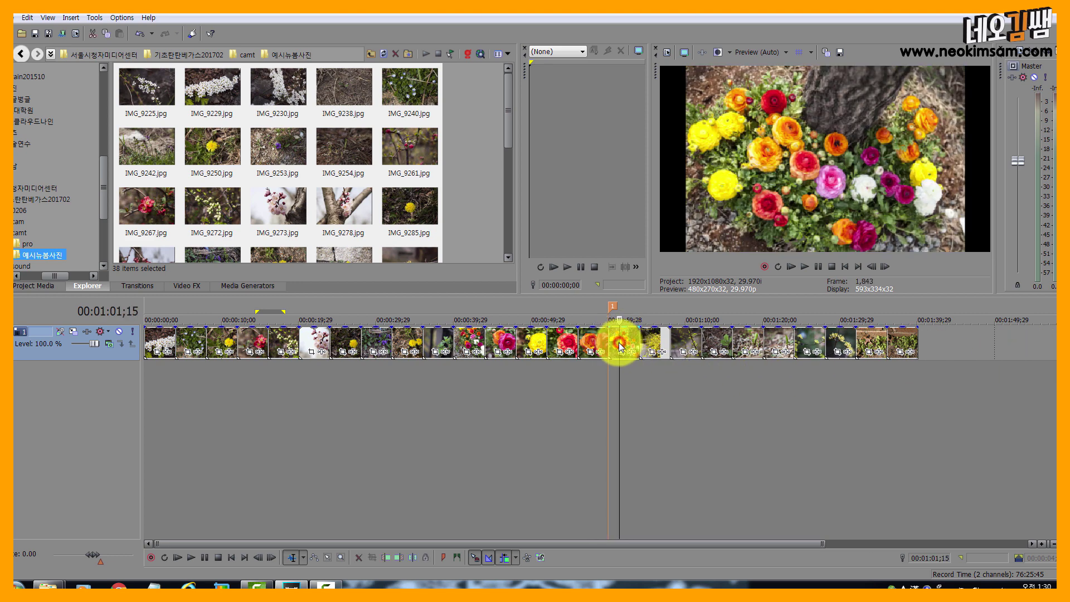
scroll(620, 346, up, 3)
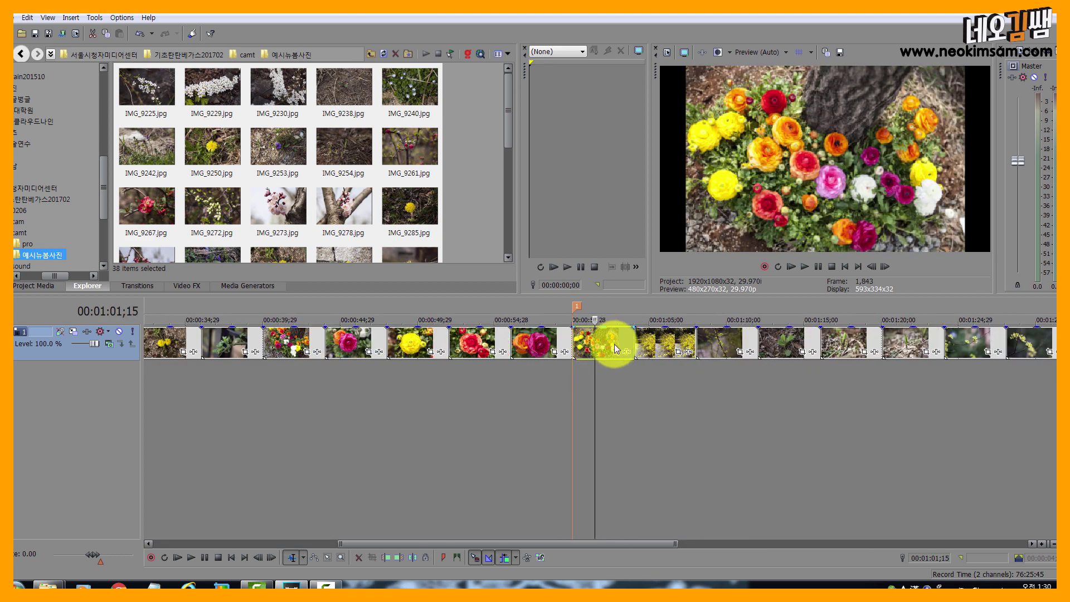
click(608, 342)
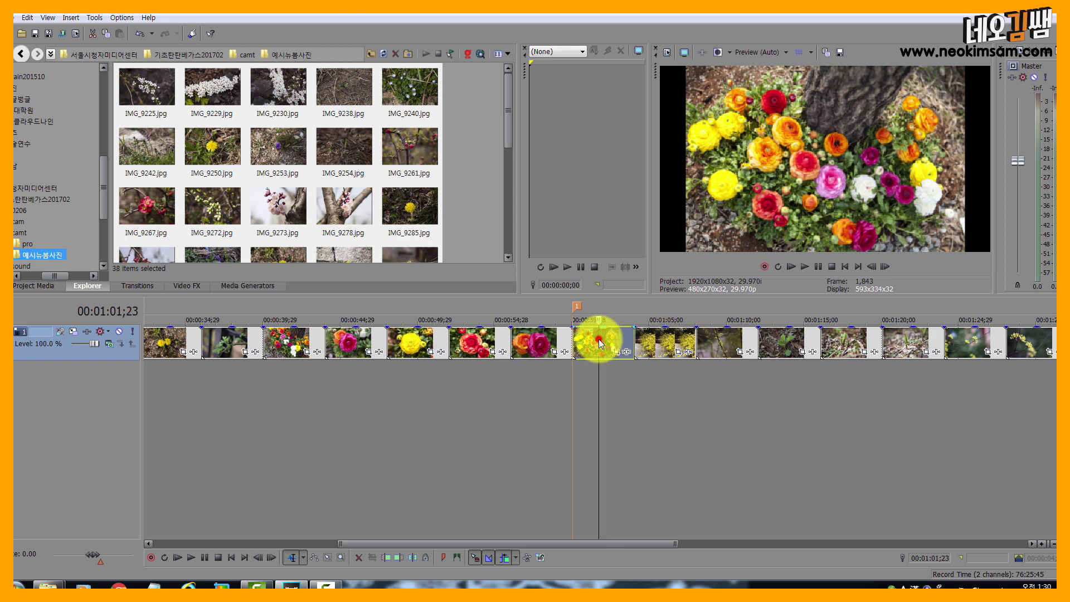
key(Delete)
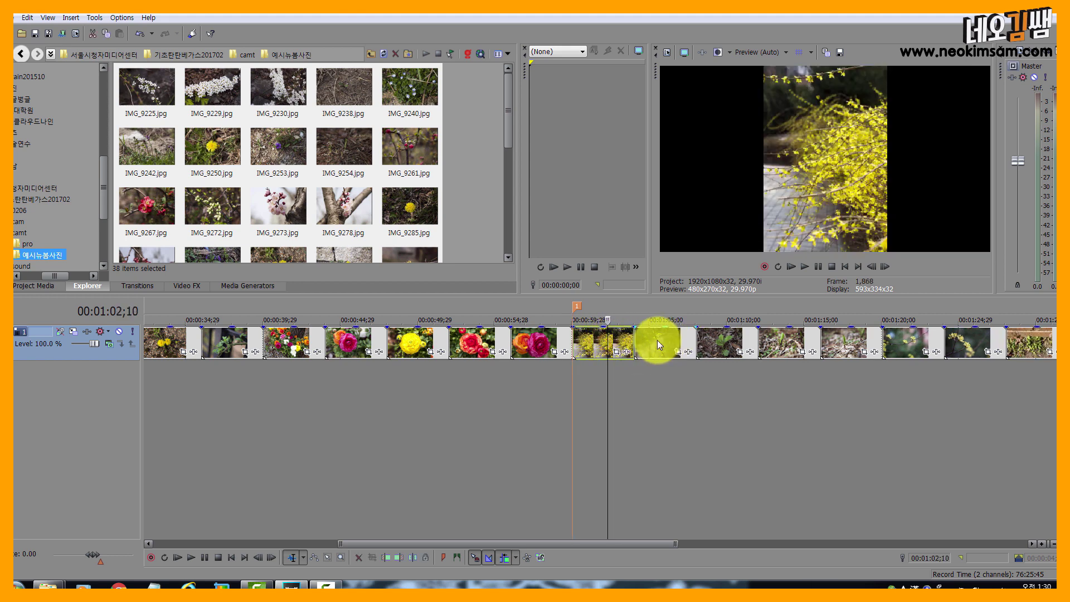
click(658, 341)
mouse_move(657, 341)
mouse_down()
mouse_move(714, 342)
mouse_move(648, 343)
mouse_move(663, 340)
mouse_up()
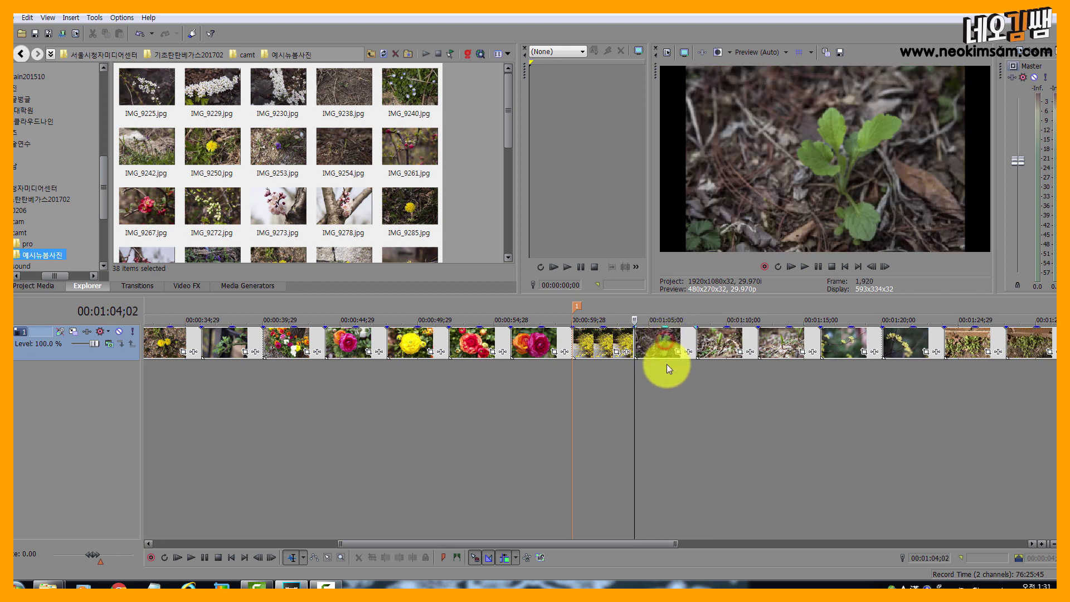
scroll(666, 363, down, 4)
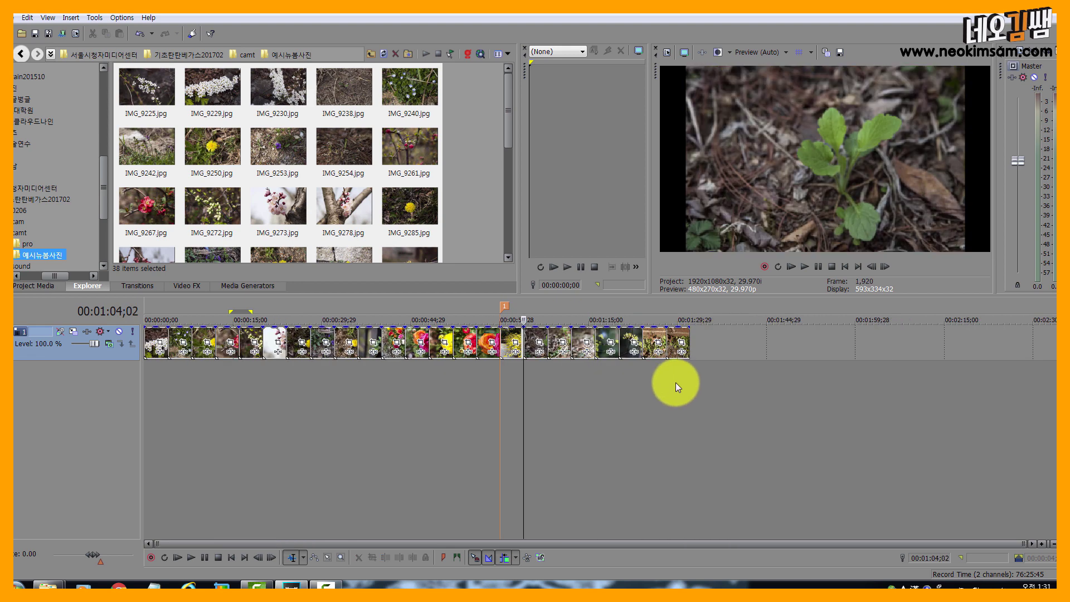
Return the playhead to the very beginning of the project, with the first white-blossom photo magnified on the timeline
click(553, 337)
scroll(552, 335, up, 3)
scroll(686, 443, down, 3)
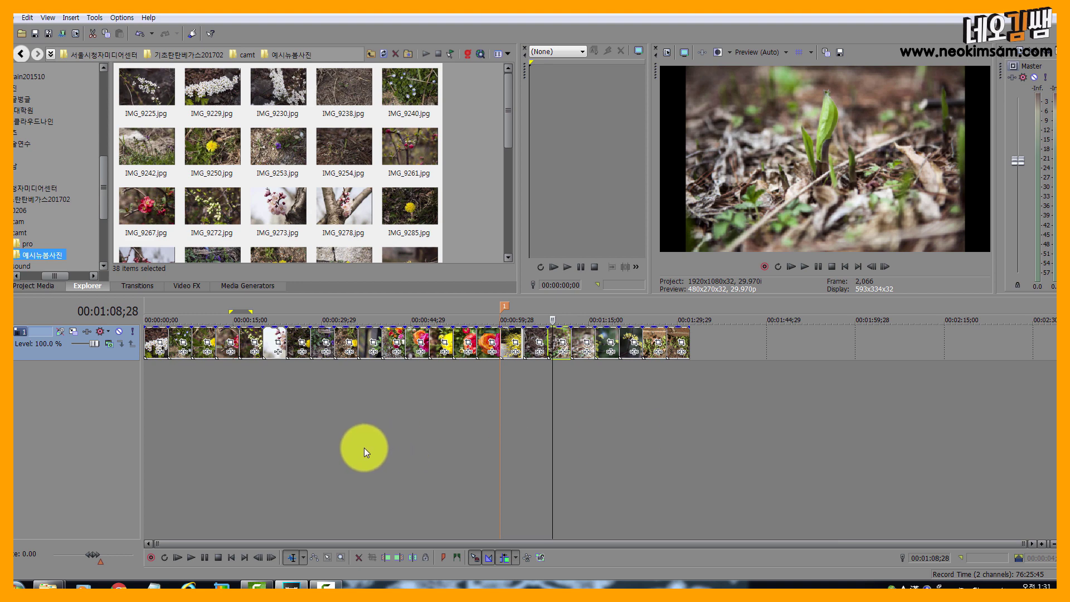
click(161, 387)
scroll(164, 386, up, 3)
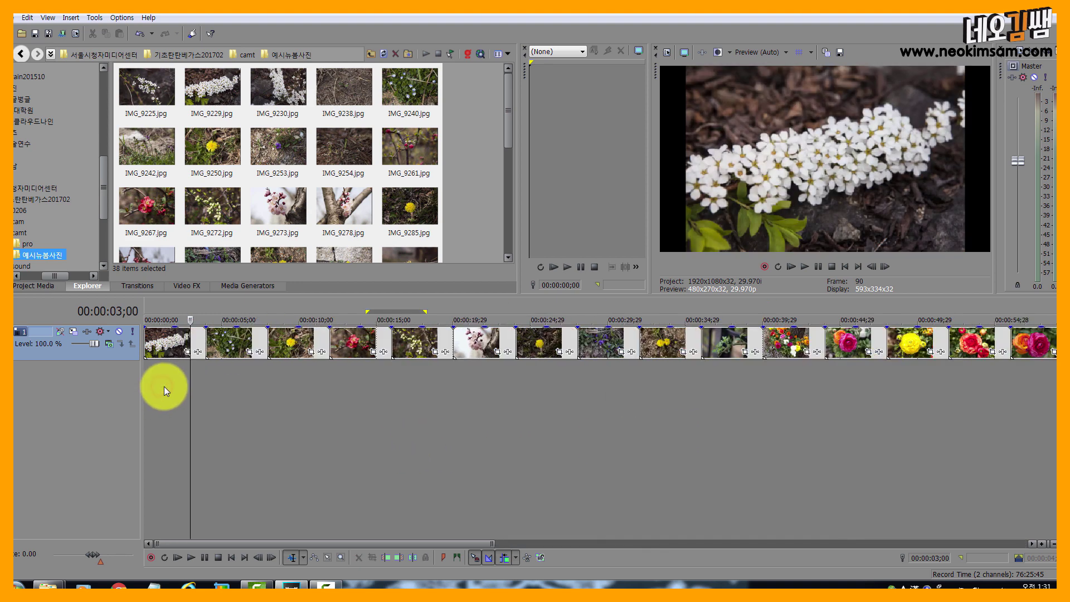
scroll(312, 435, up, 2)
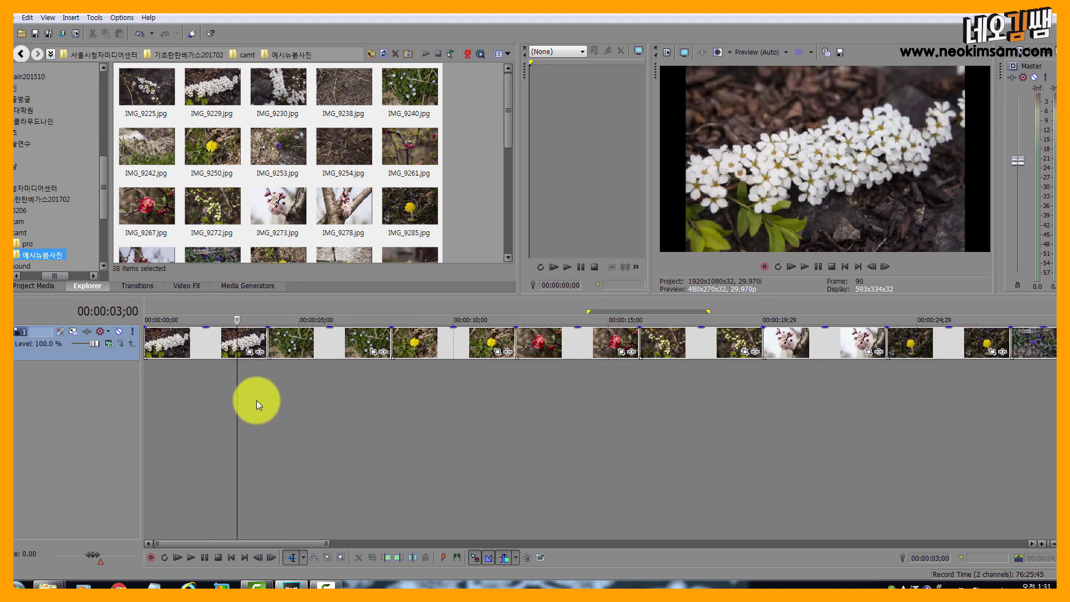
drag(237, 392, 115, 375)
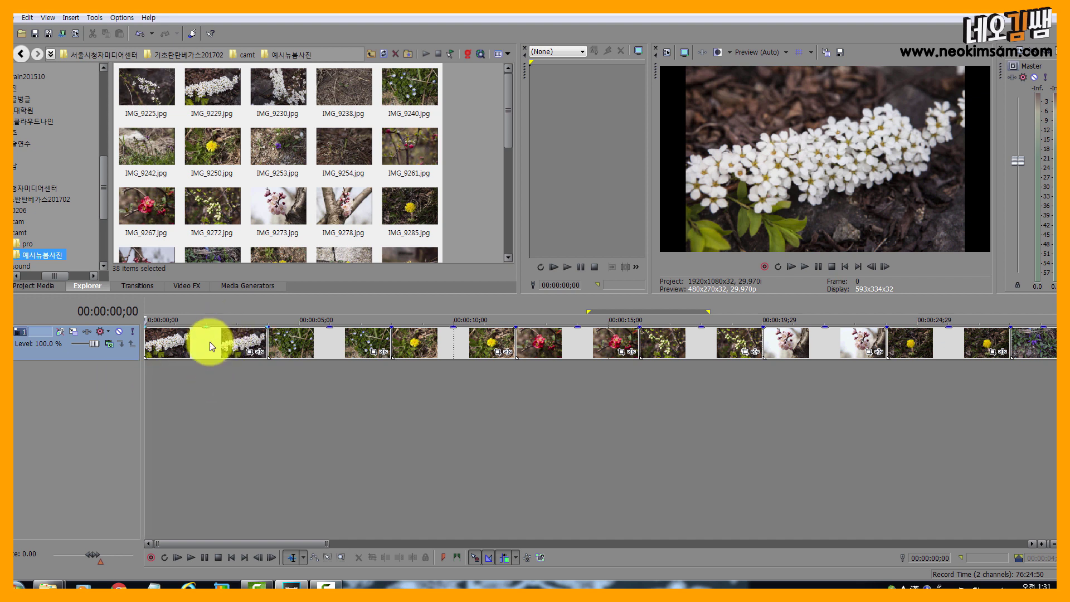
Open Event Pan/Crop for the first photo, IMG_9229, and enlarge its window over the upper part of the workspace
click(205, 343)
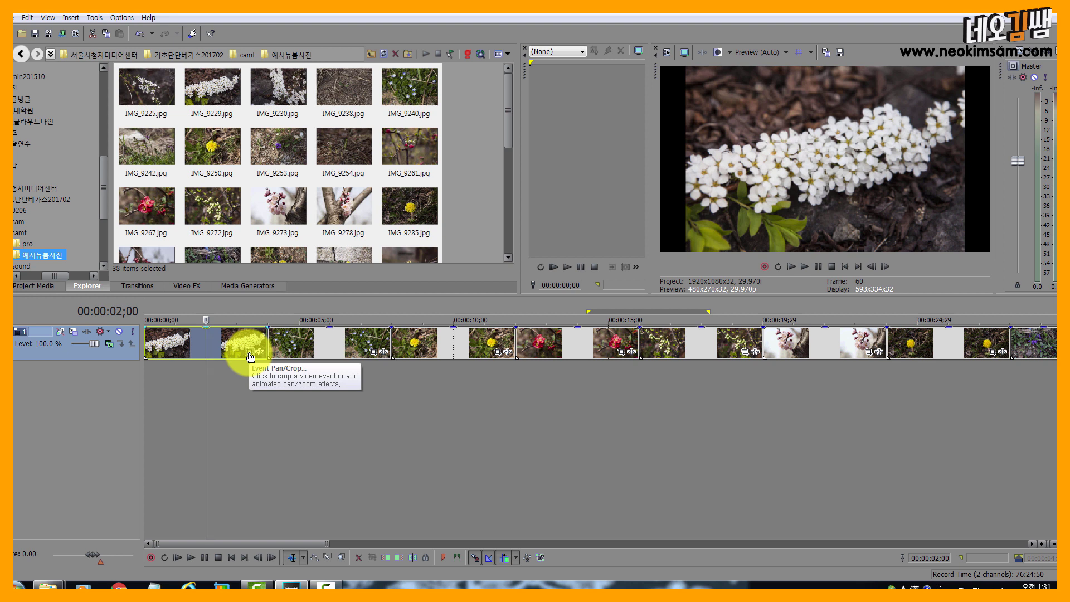
click(249, 353)
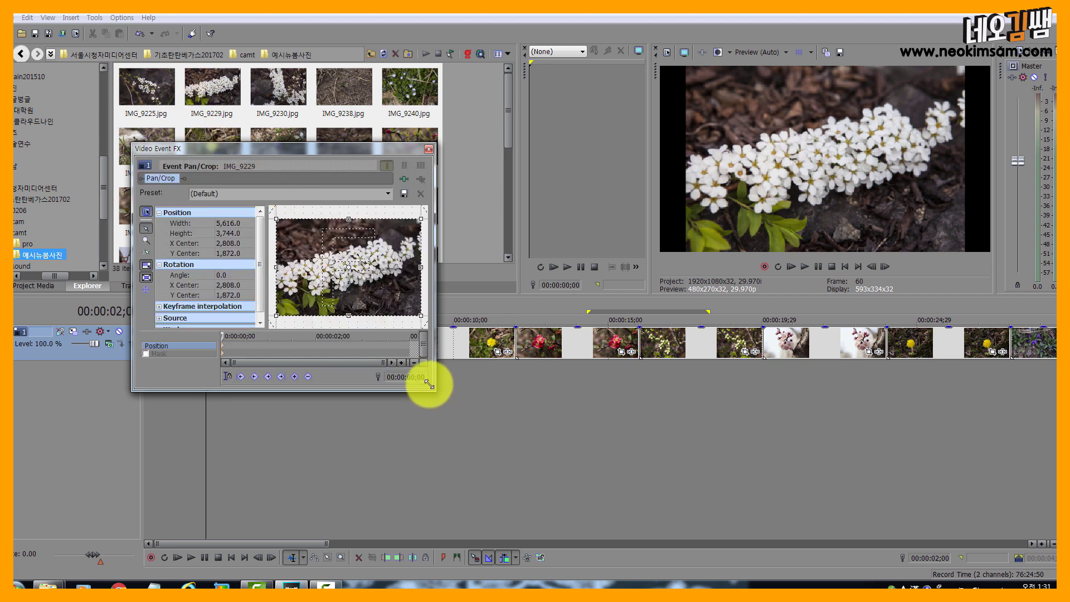
drag(289, 146, 175, 38)
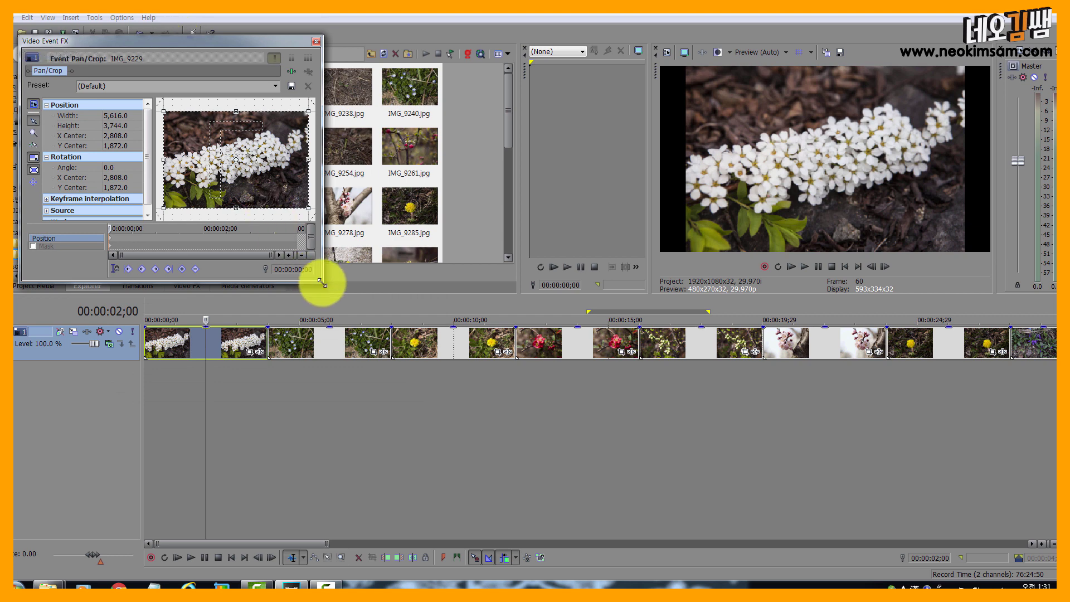
drag(327, 282, 638, 491)
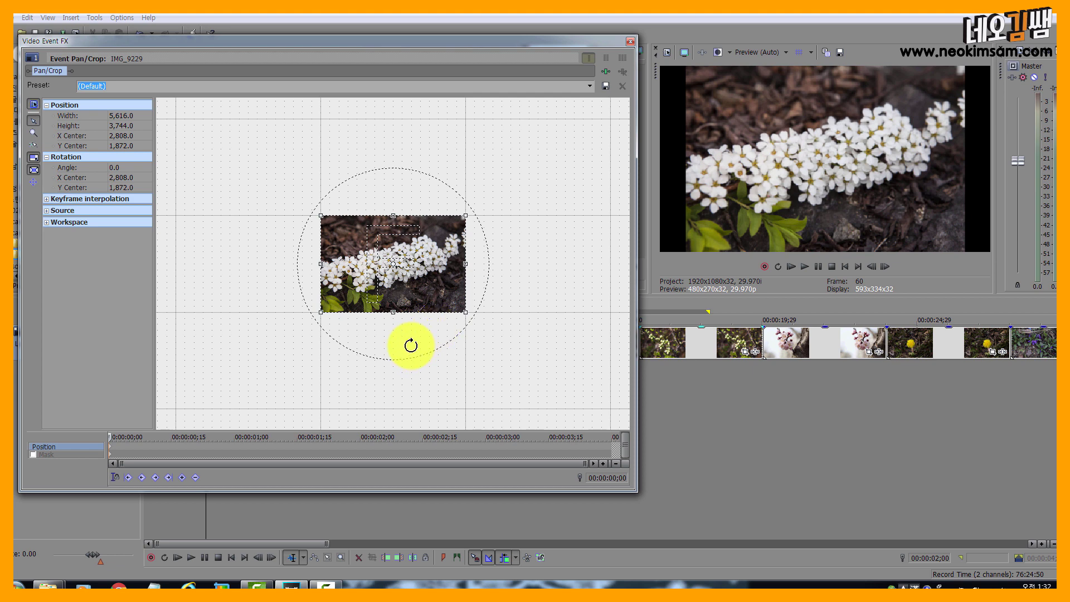
Examine the white-blossom photo in the Pan/Crop workspace at close-up and reduced magnifications
scroll(411, 345, up, 6)
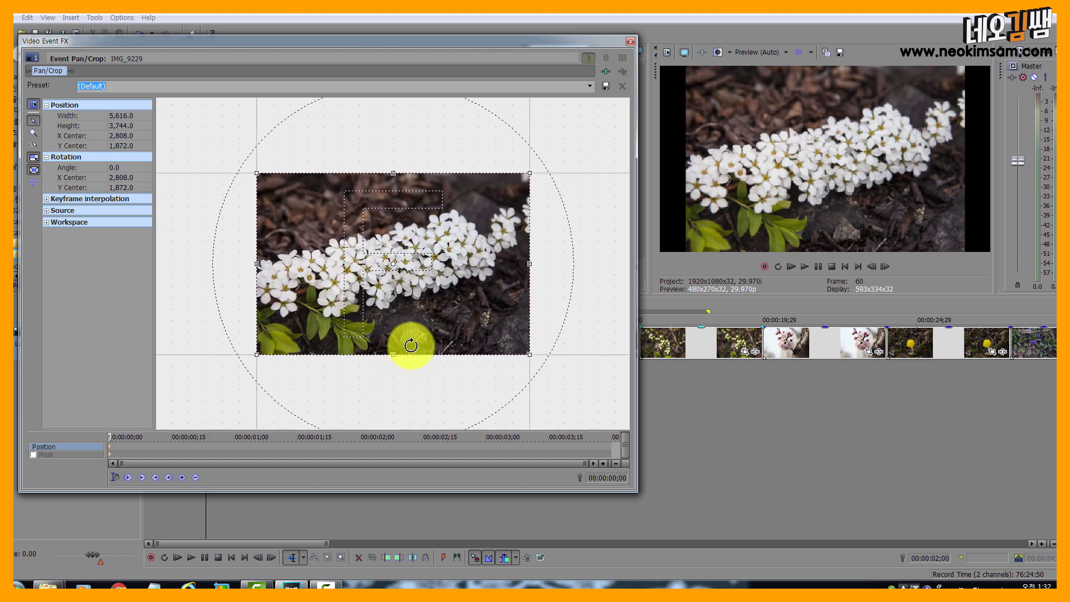
scroll(410, 346, up, 8)
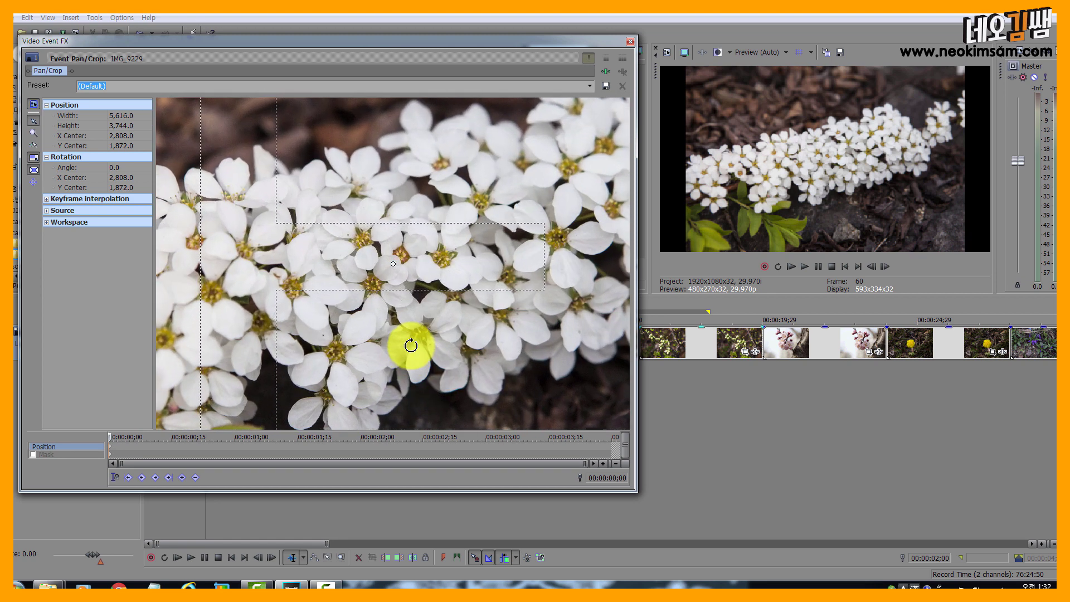
scroll(411, 346, down, 10)
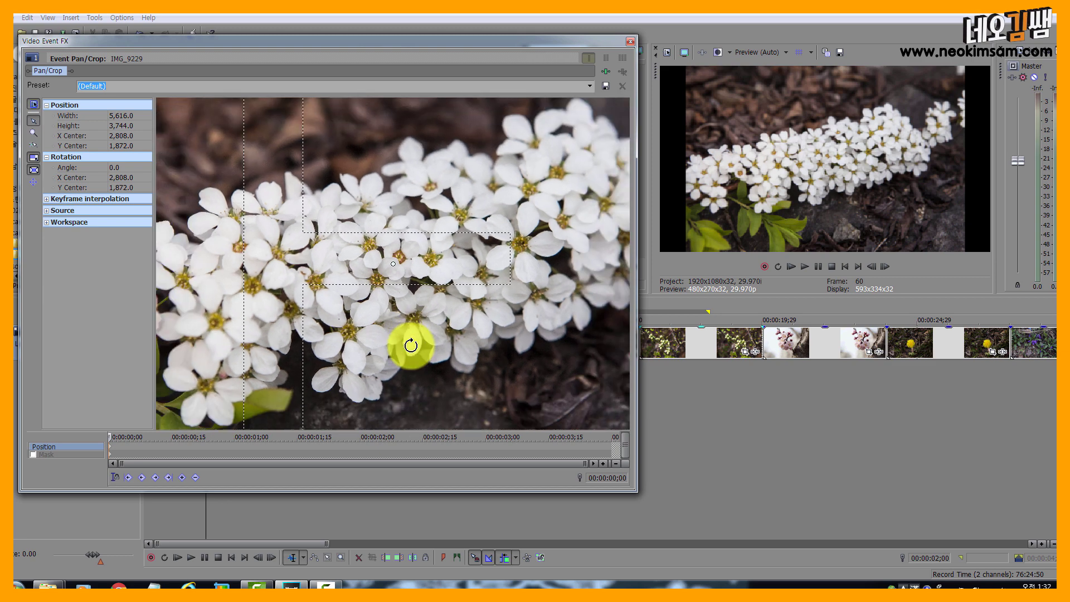
scroll(410, 345, down, 5)
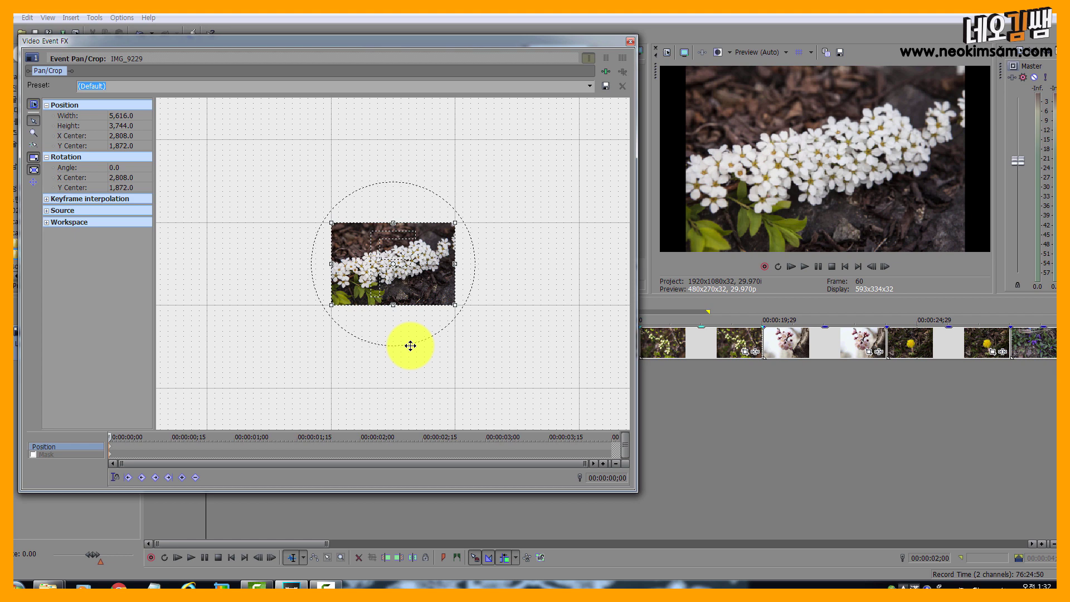
scroll(410, 346, up, 10)
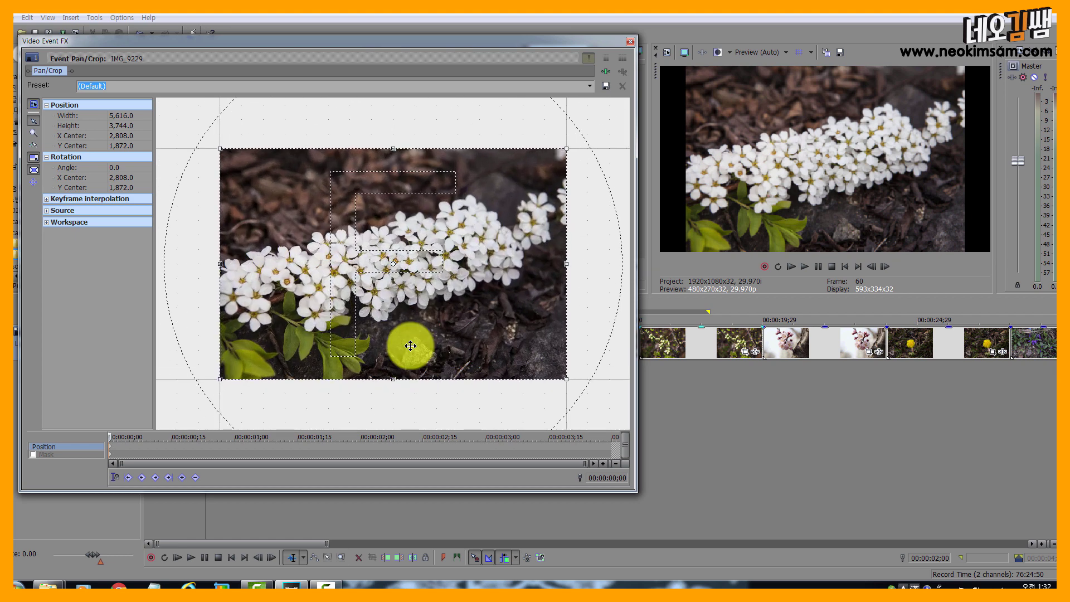
scroll(410, 346, down, 8)
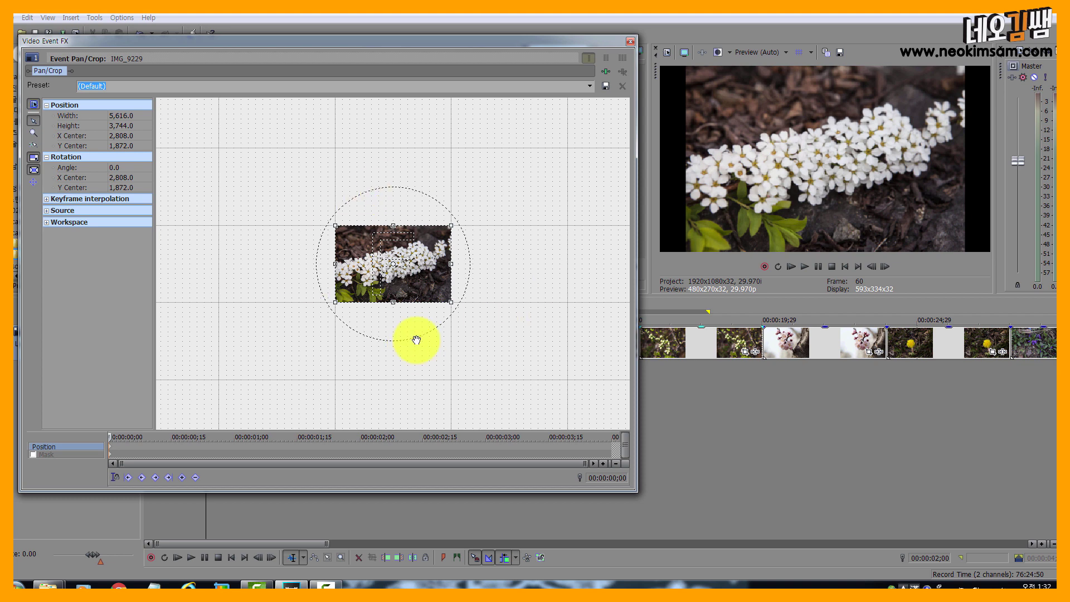
scroll(379, 343, up, 6)
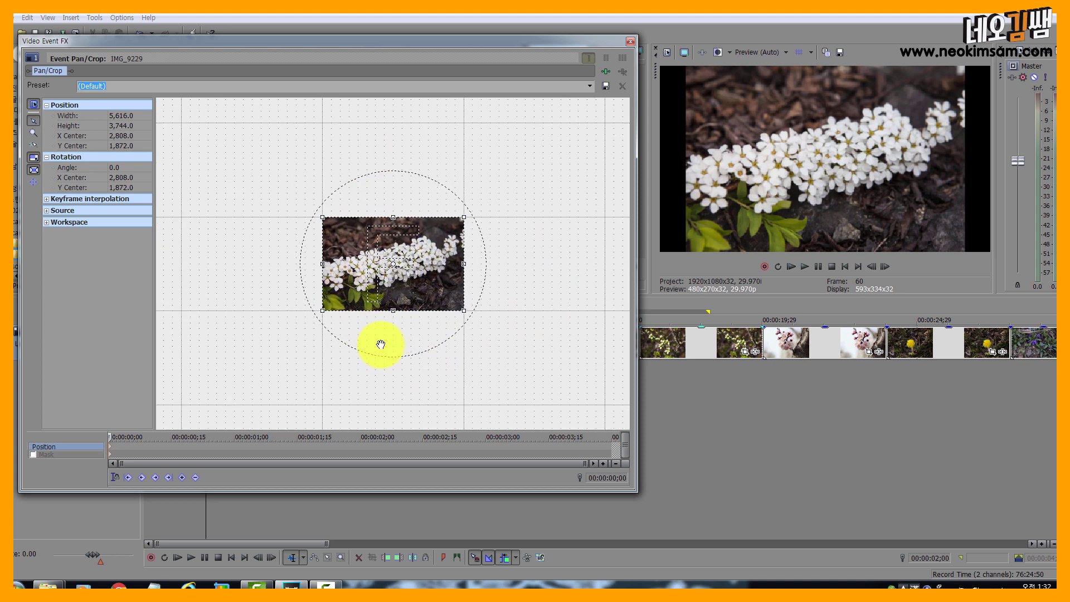
scroll(380, 345, up, 1)
scroll(381, 345, down, 5)
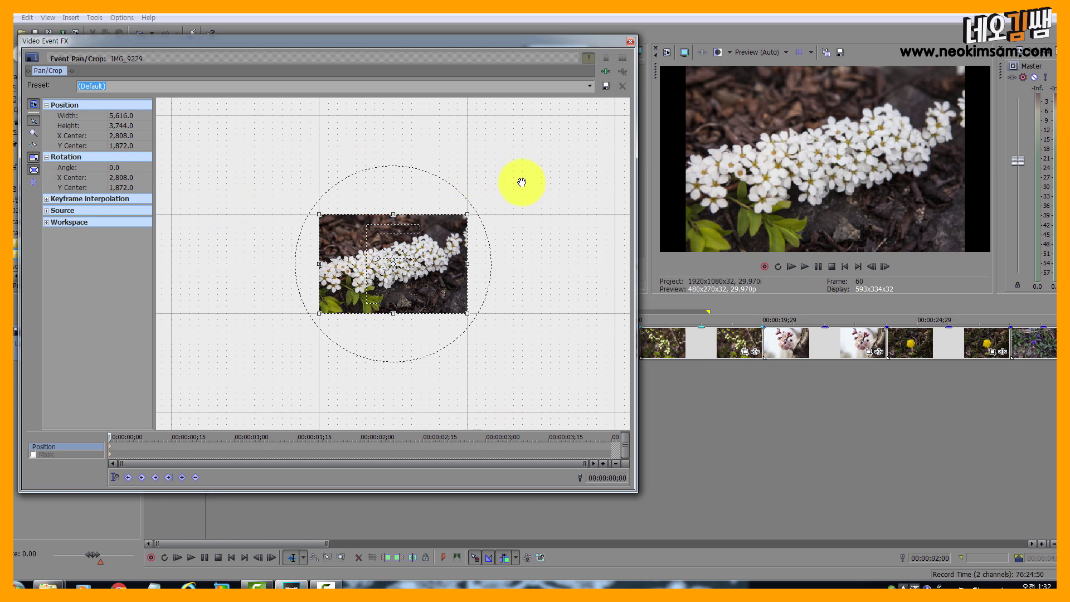
Inspect different parts of the Pan/Crop workspace around the photo, finishing with the whole frame near the middle
mouse_move(520, 178)
mouse_down()
mouse_move(387, 179)
mouse_move(555, 189)
mouse_move(416, 179)
mouse_move(587, 177)
mouse_move(437, 198)
mouse_move(559, 264)
mouse_move(557, 123)
mouse_move(428, 195)
mouse_move(545, 253)
mouse_move(545, 149)
mouse_move(418, 179)
mouse_move(497, 267)
mouse_move(604, 215)
mouse_move(558, 170)
mouse_move(485, 184)
mouse_move(485, 223)
mouse_move(525, 189)
mouse_up()
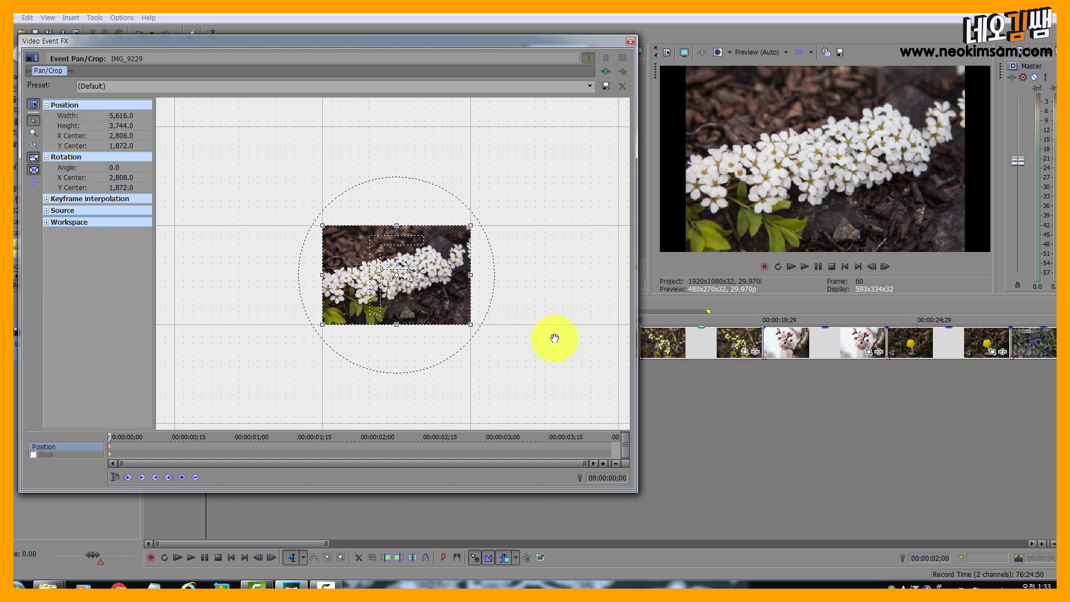
drag(555, 338, 531, 317)
scroll(519, 308, up, 6)
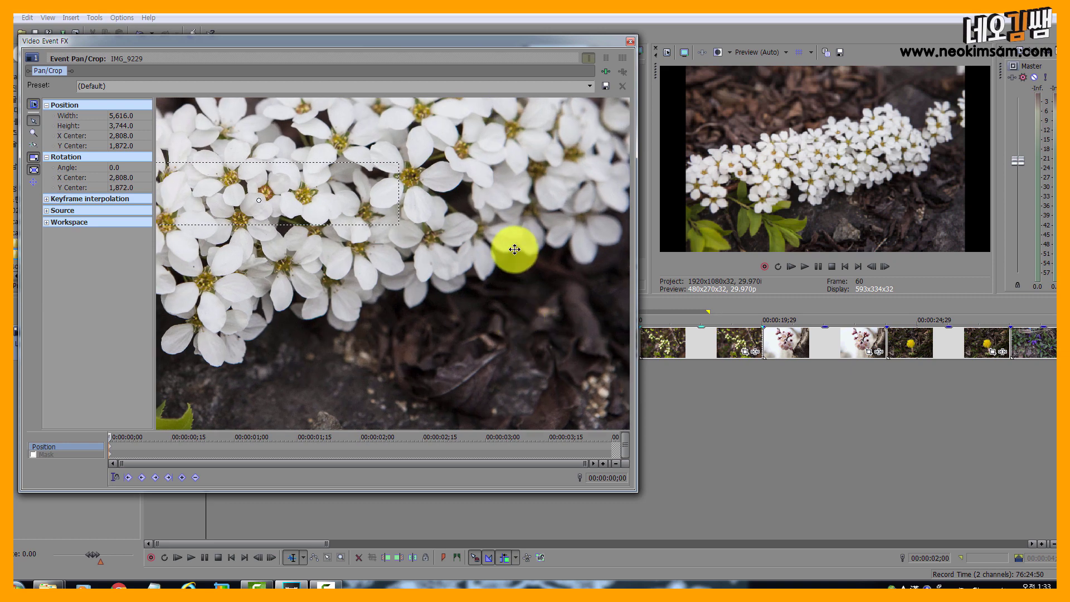
scroll(494, 260, down, 4)
scroll(493, 282, down, 3)
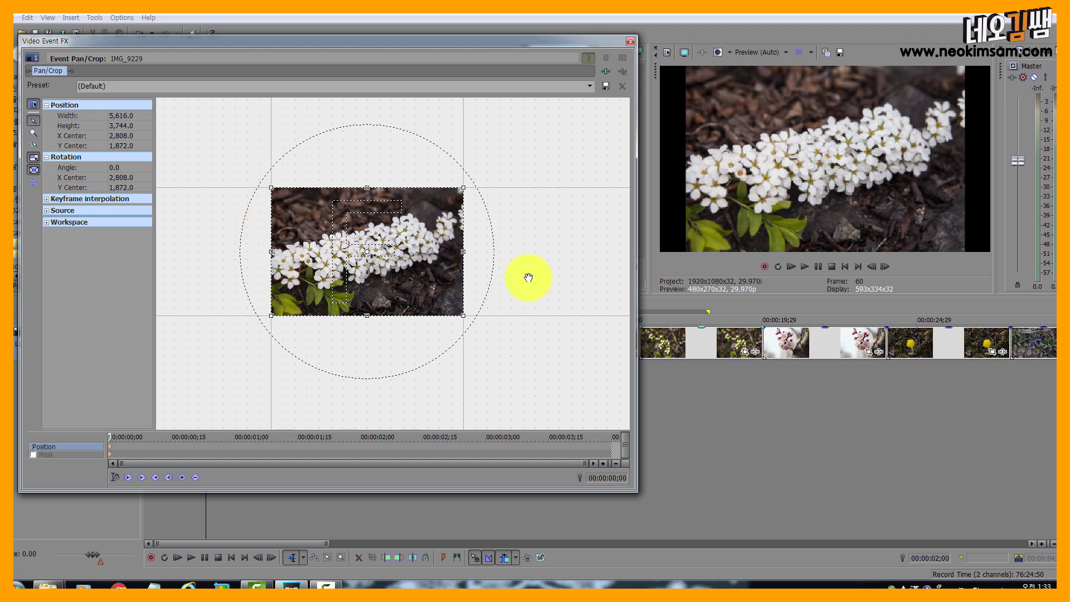
drag(528, 277, 547, 262)
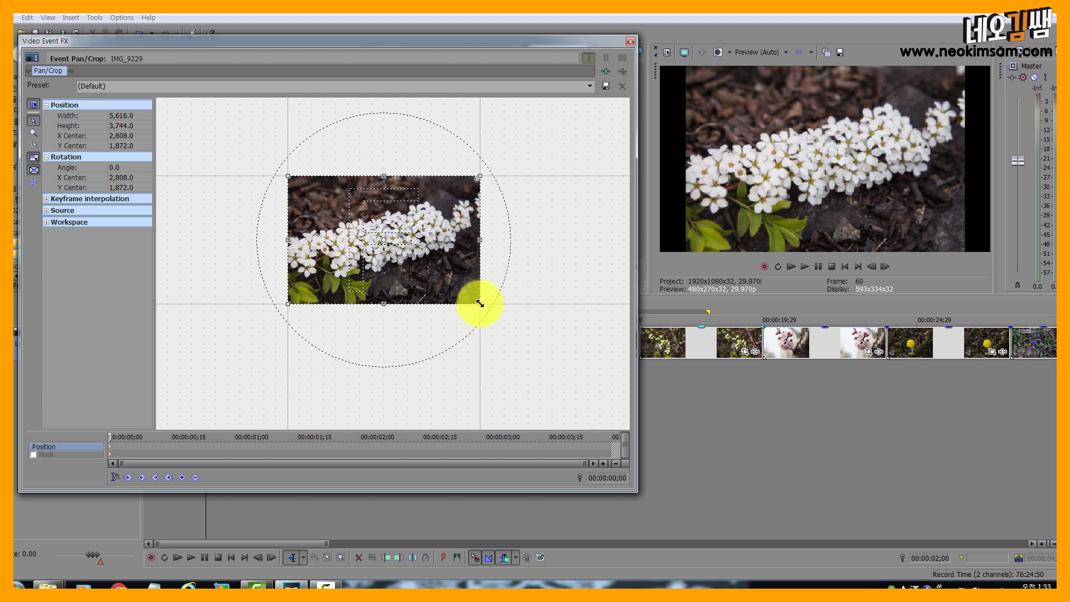
mouse_move(560, 344)
mouse_down()
mouse_move(544, 281)
mouse_move(568, 227)
mouse_move(573, 439)
mouse_move(571, 326)
mouse_move(324, 328)
mouse_move(714, 342)
mouse_move(557, 342)
mouse_move(610, 349)
mouse_move(576, 279)
mouse_move(530, 270)
mouse_move(512, 337)
mouse_move(559, 371)
mouse_move(581, 347)
mouse_up()
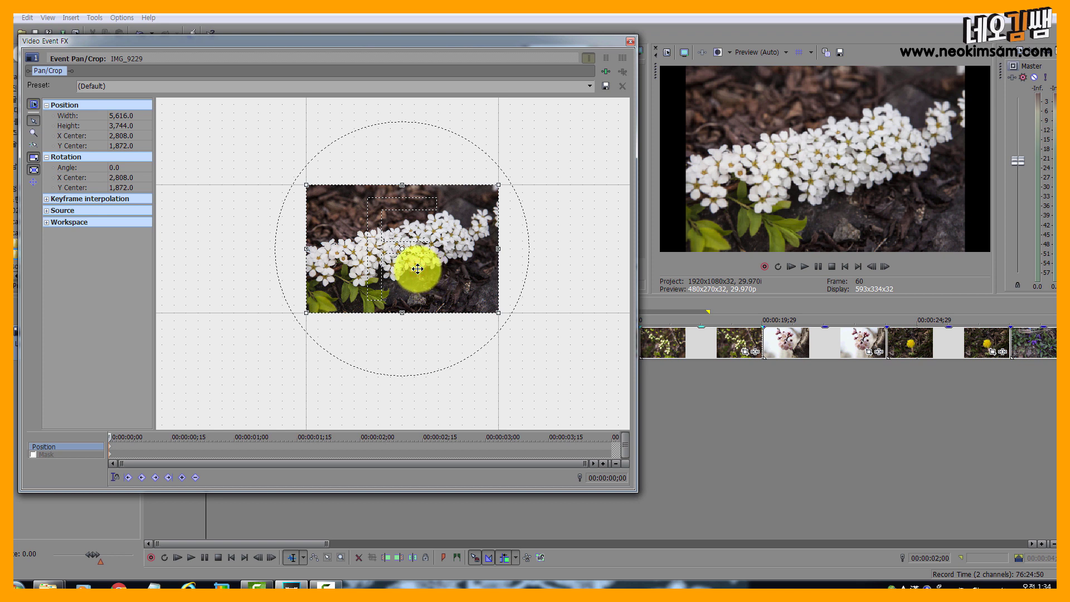
Shift the crop frame around and off the photo, ending back over it at X Center 2,742.9 and Y Center 1,888.3
drag(417, 269, 418, 268)
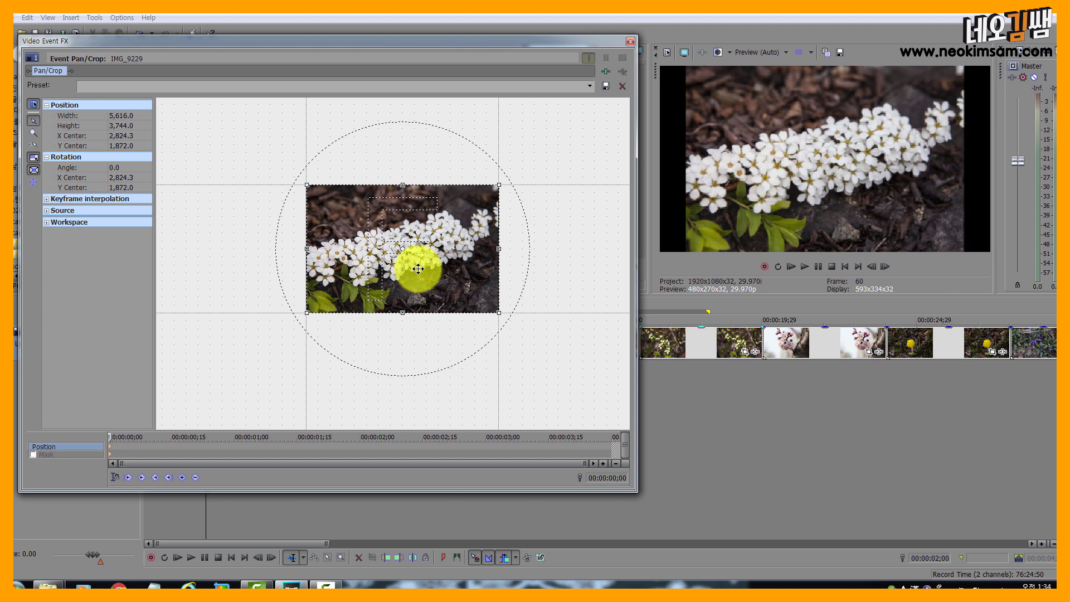
drag(418, 269, 413, 322)
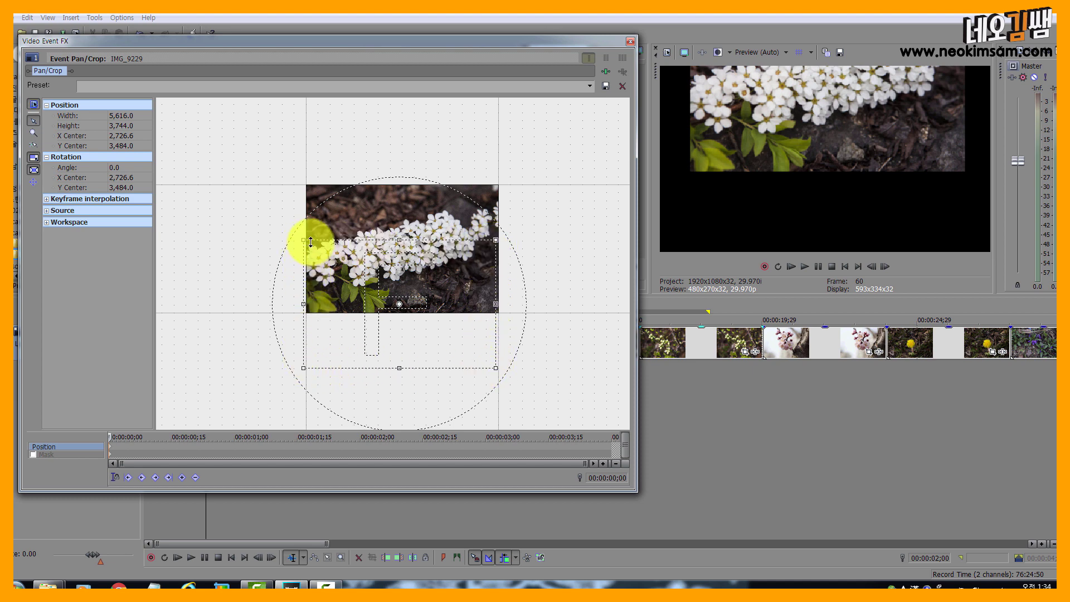
drag(430, 328, 222, 211)
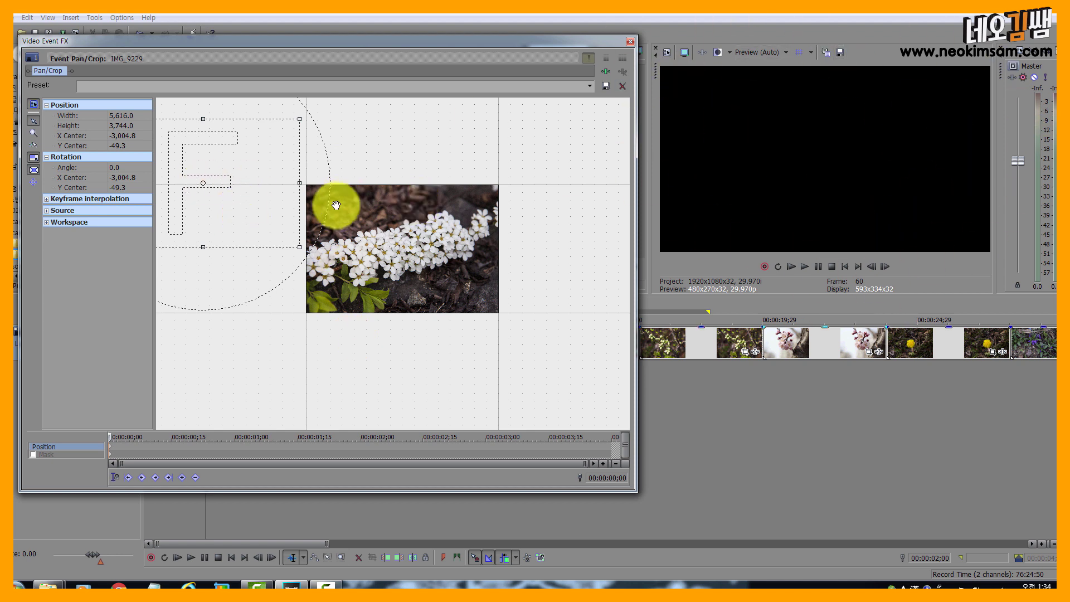
drag(231, 212, 411, 277)
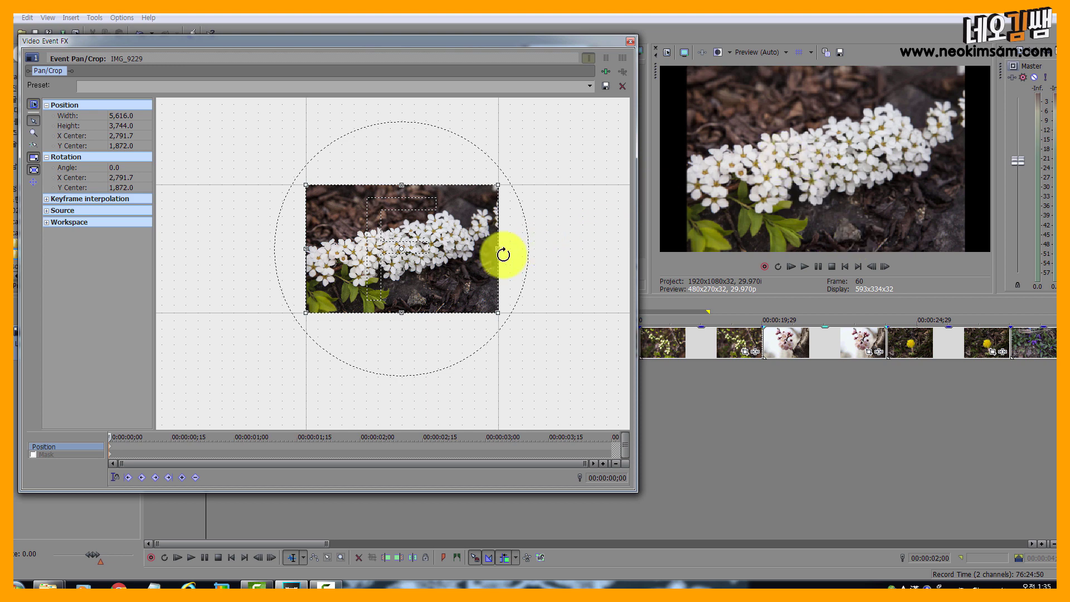
drag(471, 254, 385, 210)
drag(509, 208, 462, 231)
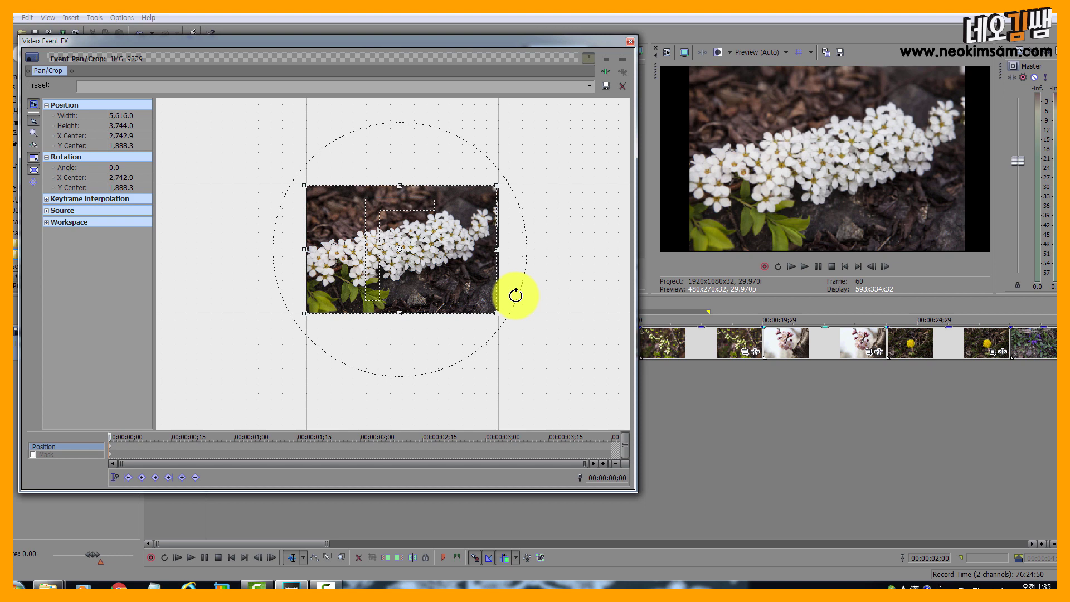
Rotate the crop frame through more than a full turn, ending nearly level at an angle of -362.2
drag(513, 296, 516, 239)
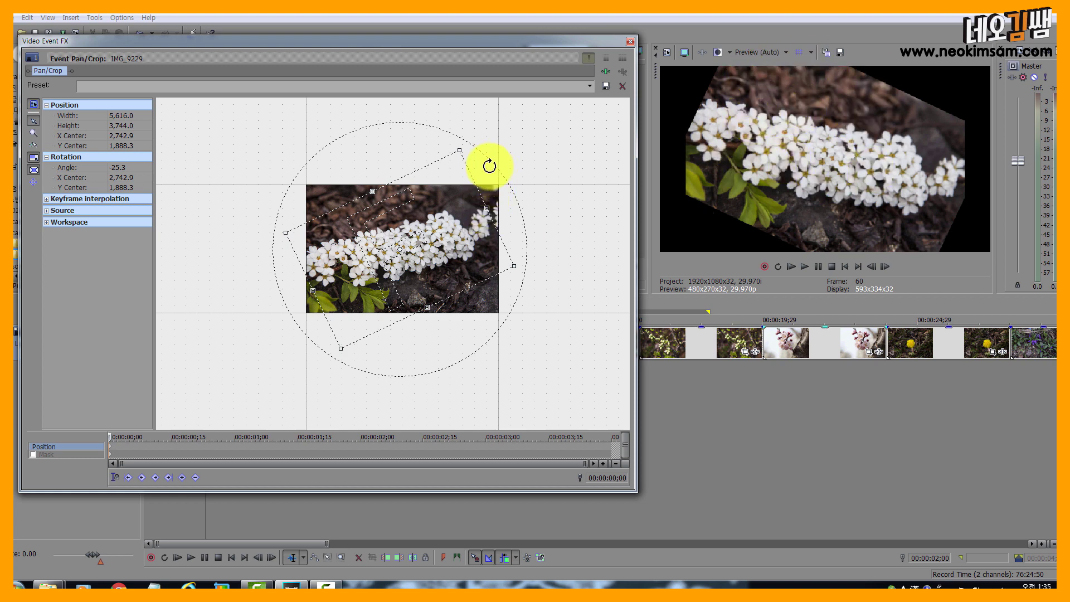
drag(490, 165, 534, 207)
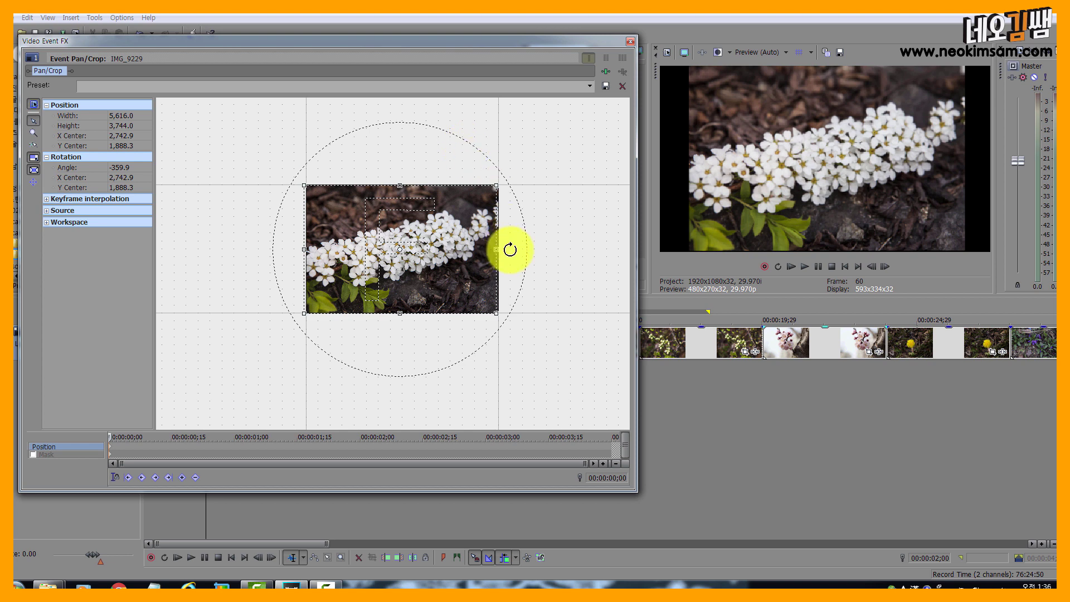
drag(524, 260, 485, 179)
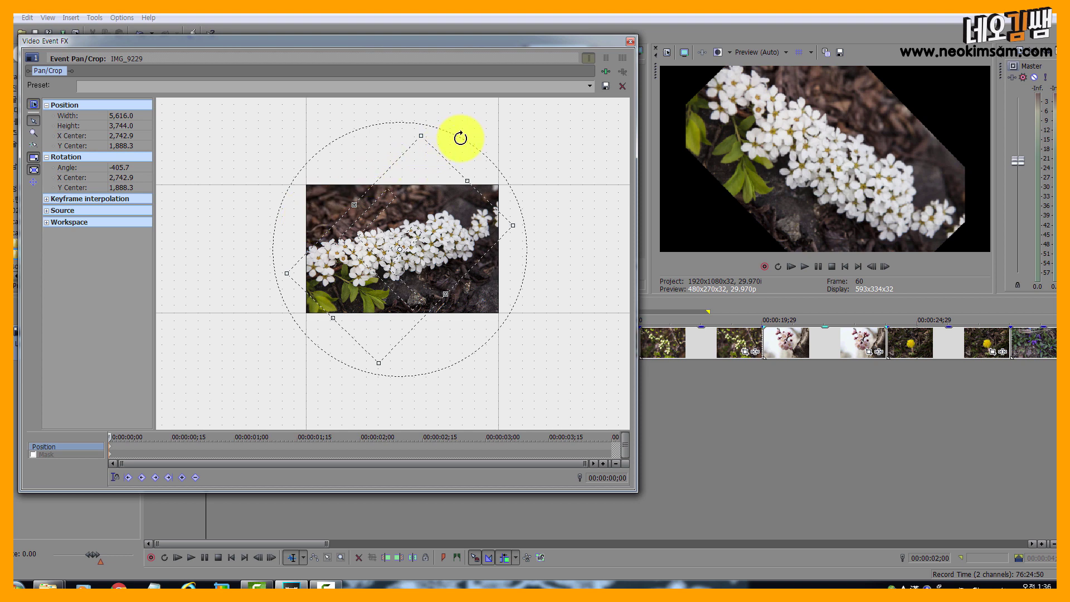
drag(458, 136, 477, 244)
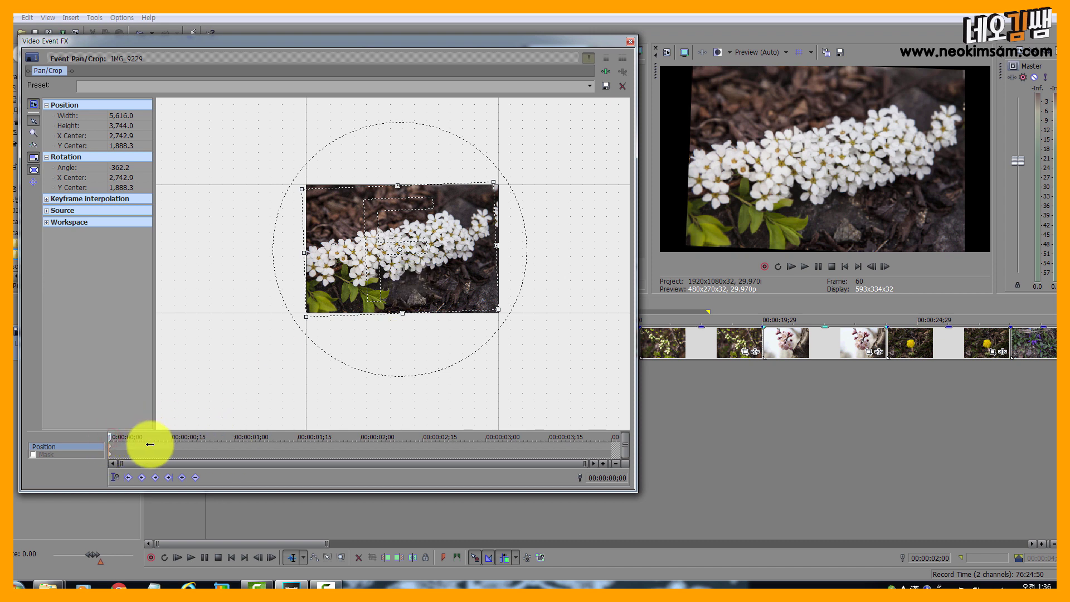
Scrub through the photo's Pan/Crop keyframe timeline and return its cursor to 00:00:00;00
click(229, 446)
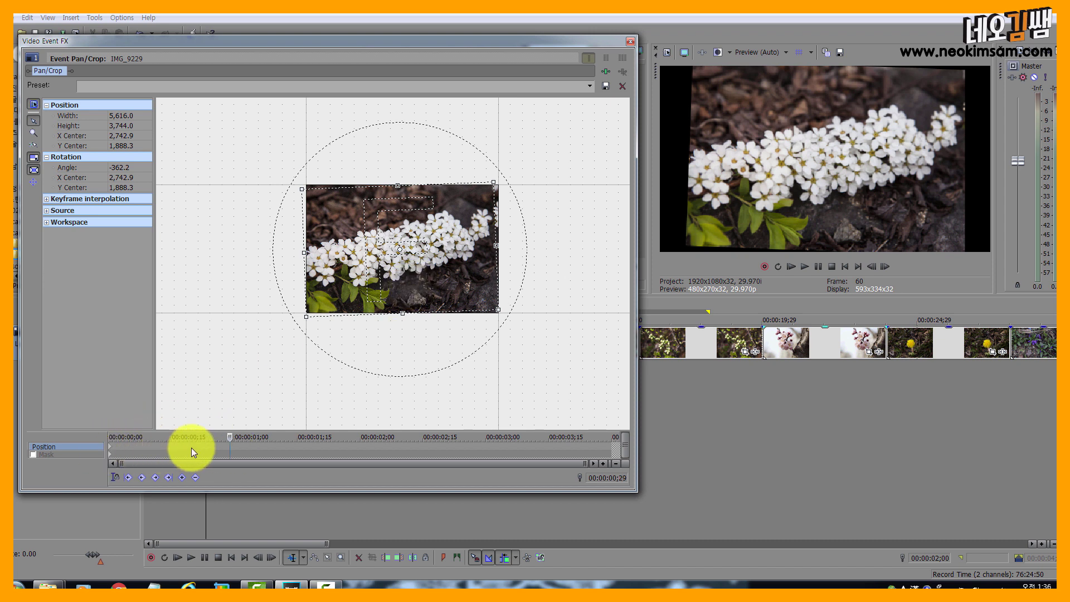
click(226, 449)
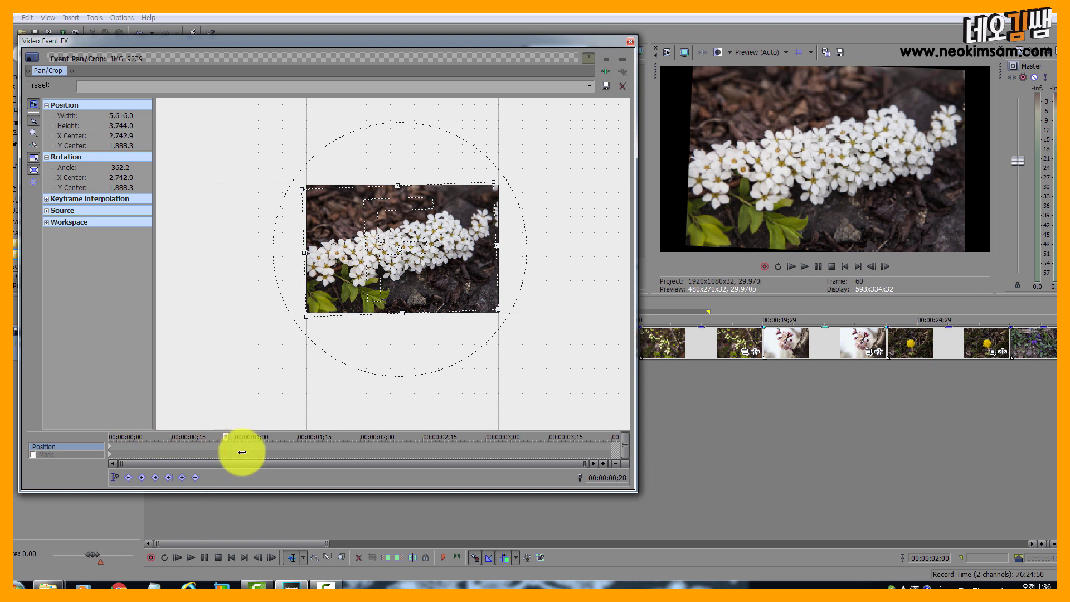
click(201, 448)
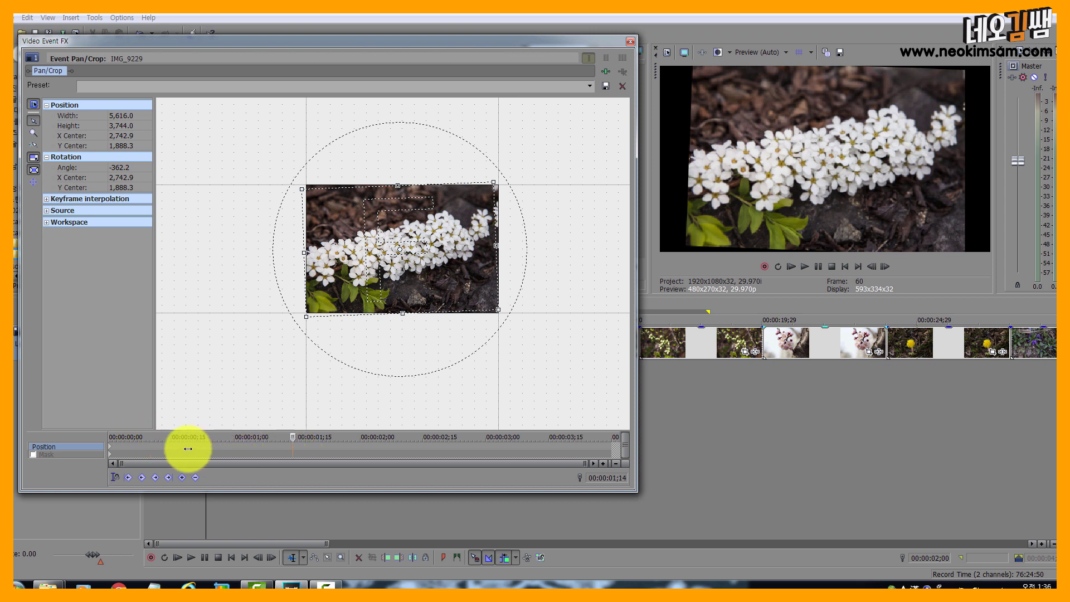
click(155, 449)
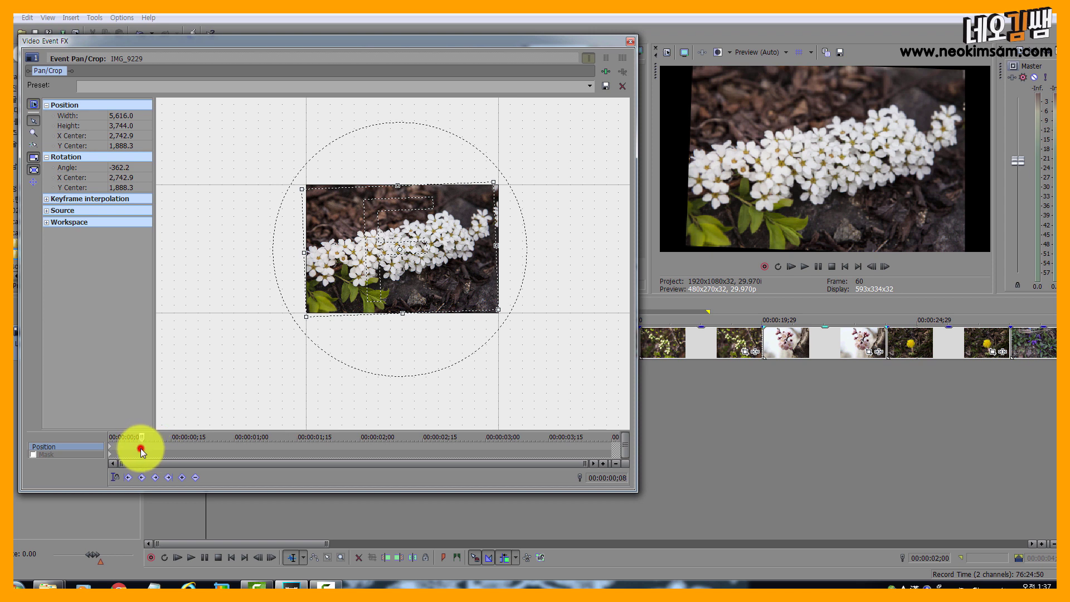
click(105, 444)
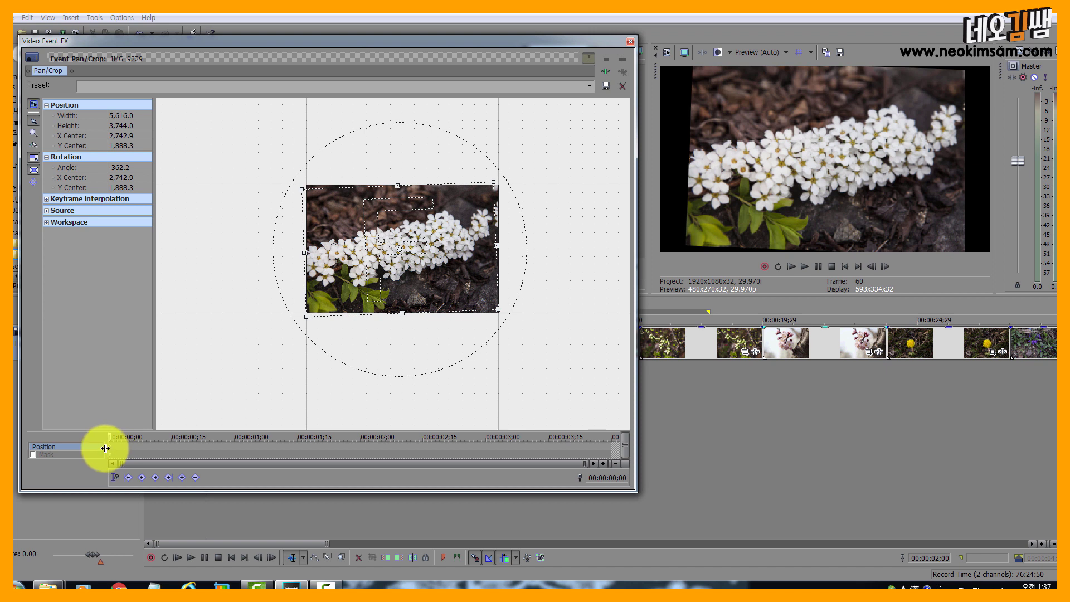
Move the keyframe cursor to 00:00:00;10 and expand the Keyframe interpolation, Source and Workspace settings
drag(113, 453, 144, 453)
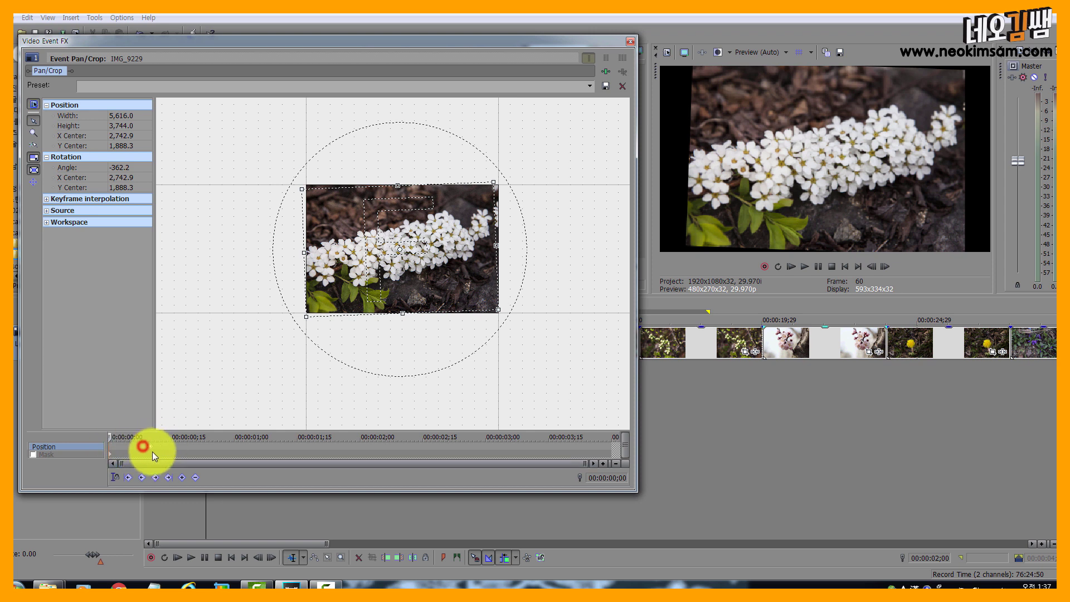
click(152, 452)
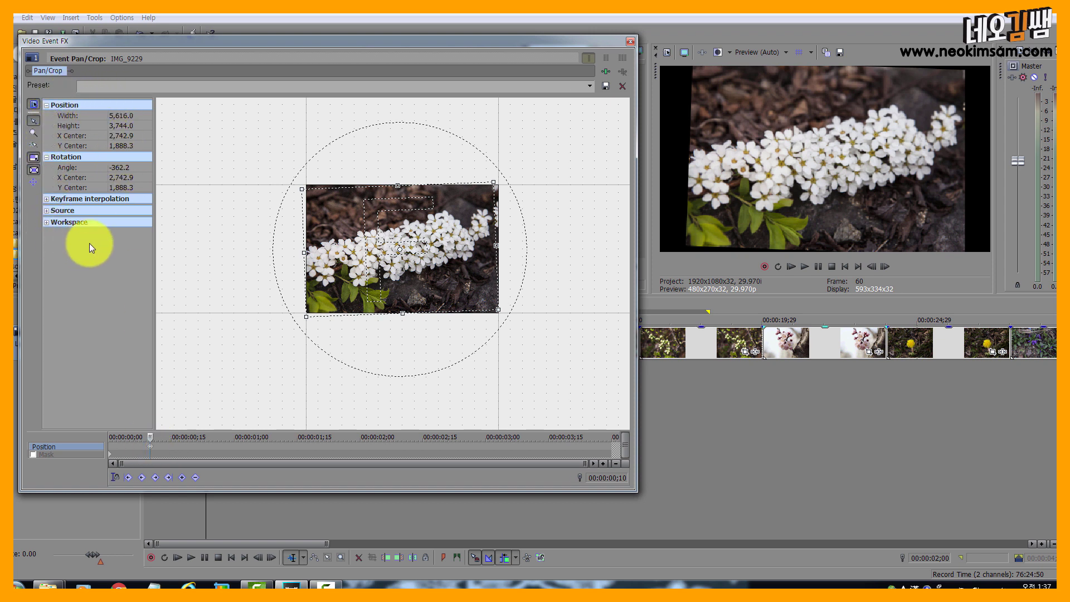
click(48, 199)
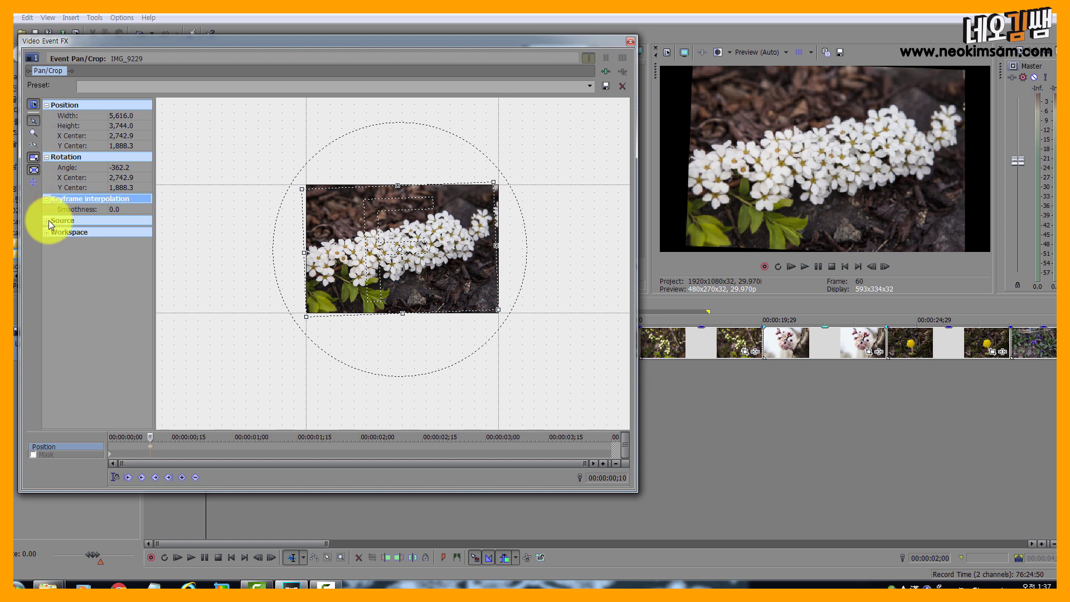
click(49, 220)
click(47, 252)
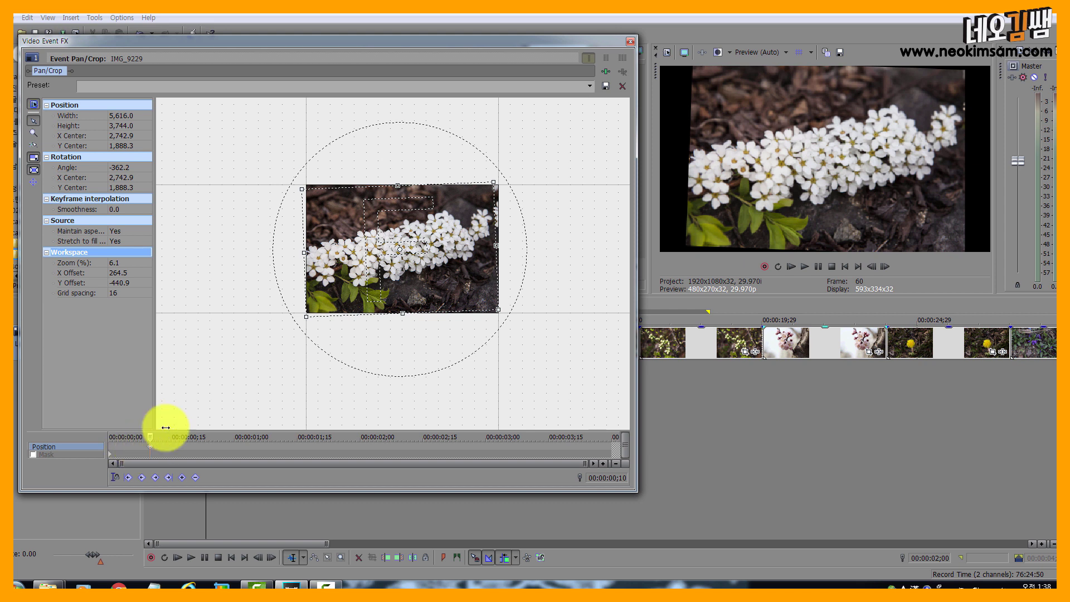
Reset the photo's framing with the (Default) preset and shrink the Pan/Crop window so it clears the timeline thumbnails
click(590, 85)
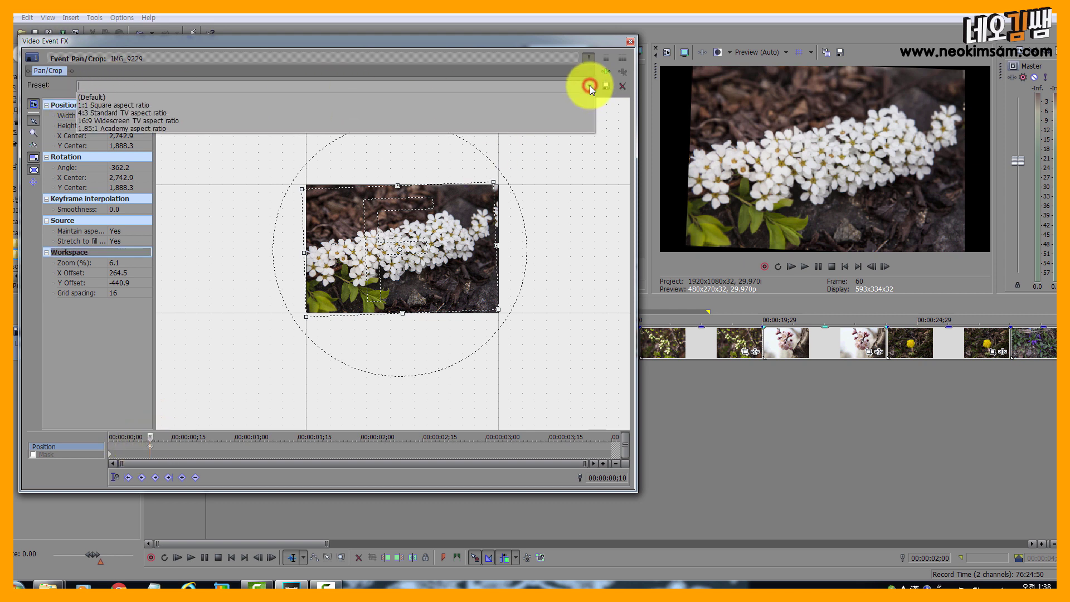
click(95, 96)
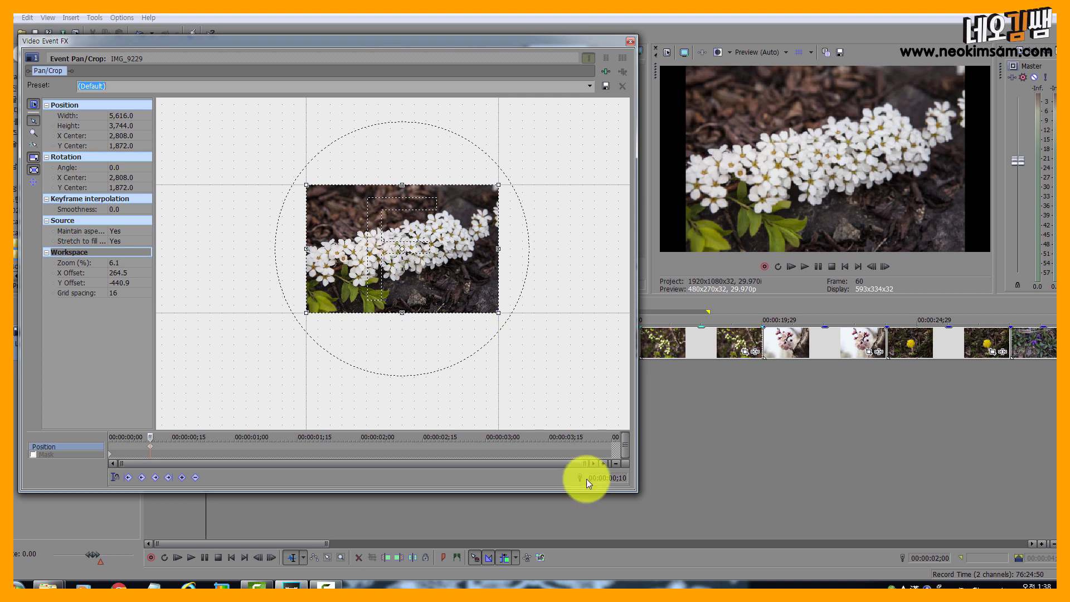
drag(636, 493, 498, 483)
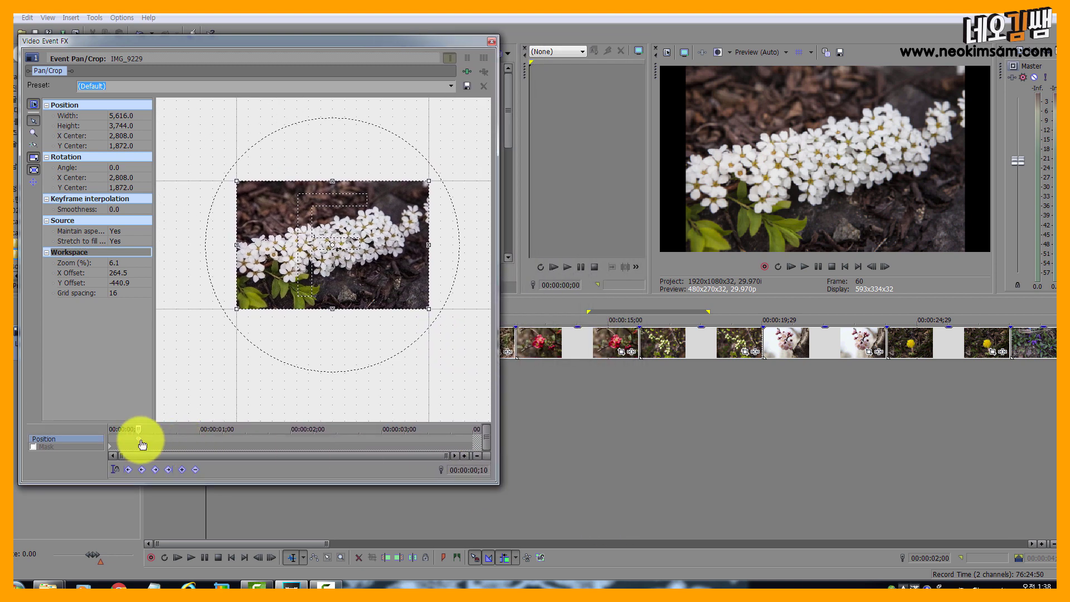
Add a Position keyframe at 00:00:00;20 and place the keyframe cursor on it
double_click(170, 439)
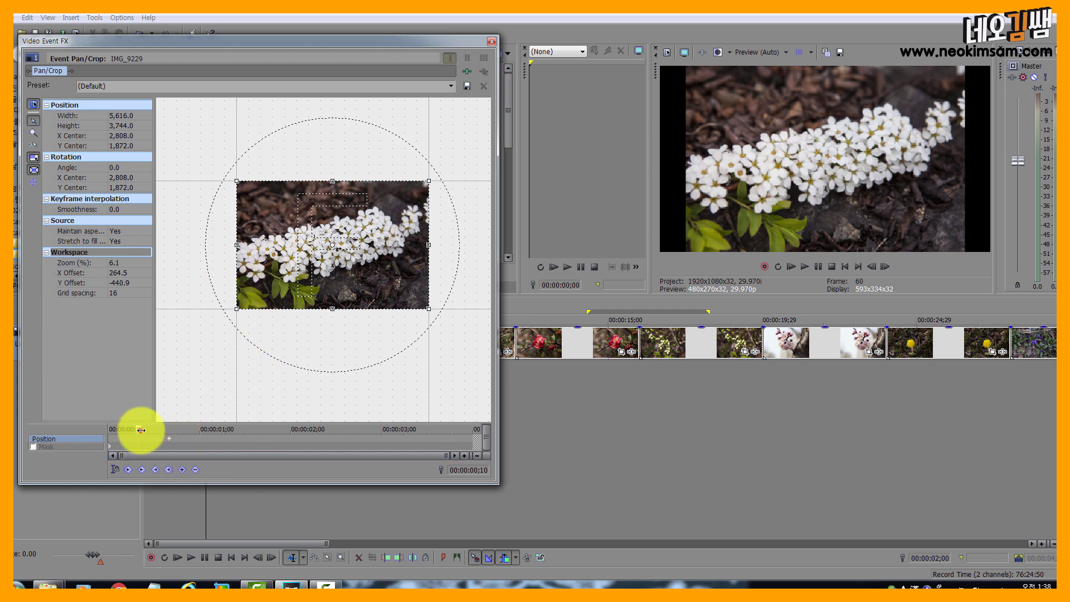
drag(141, 430, 178, 430)
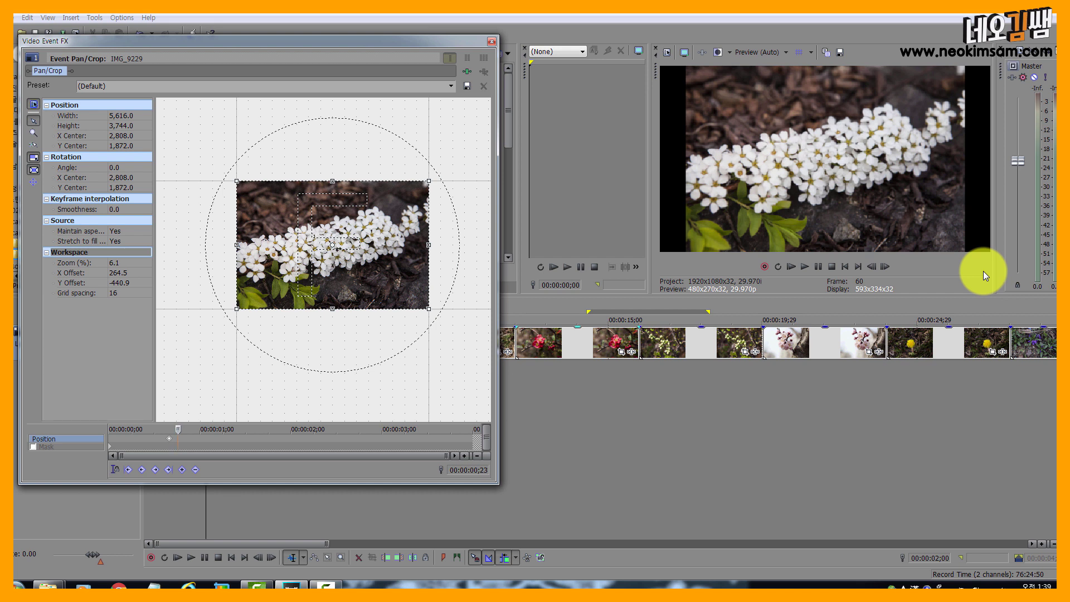
click(169, 439)
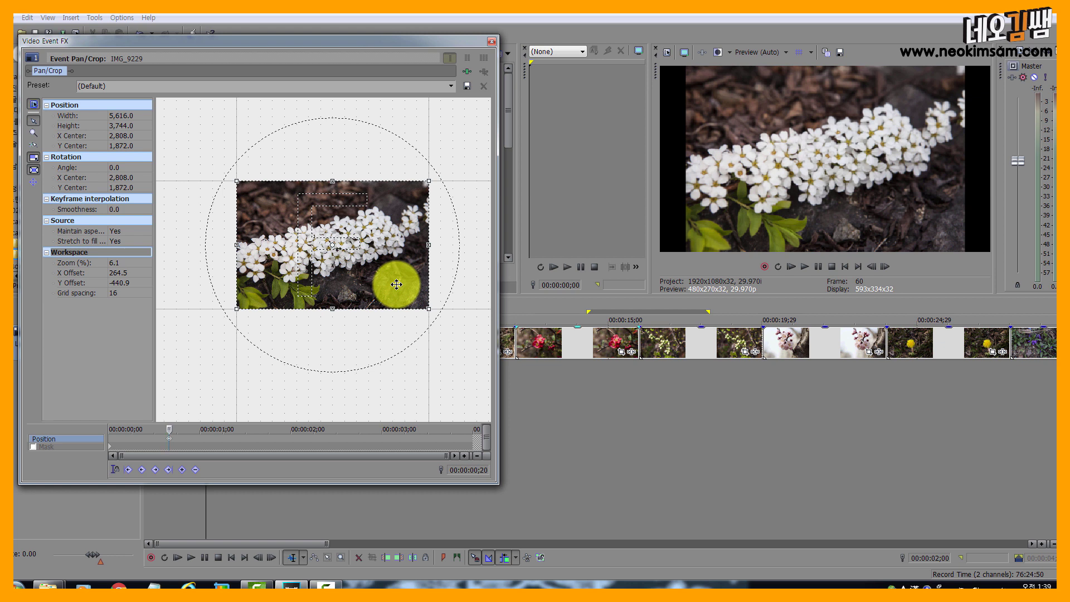
Match the crop frame to the output aspect and shift it to X Center 2,775.4 and Y Center 1,692.9
right_click(381, 329)
click(358, 346)
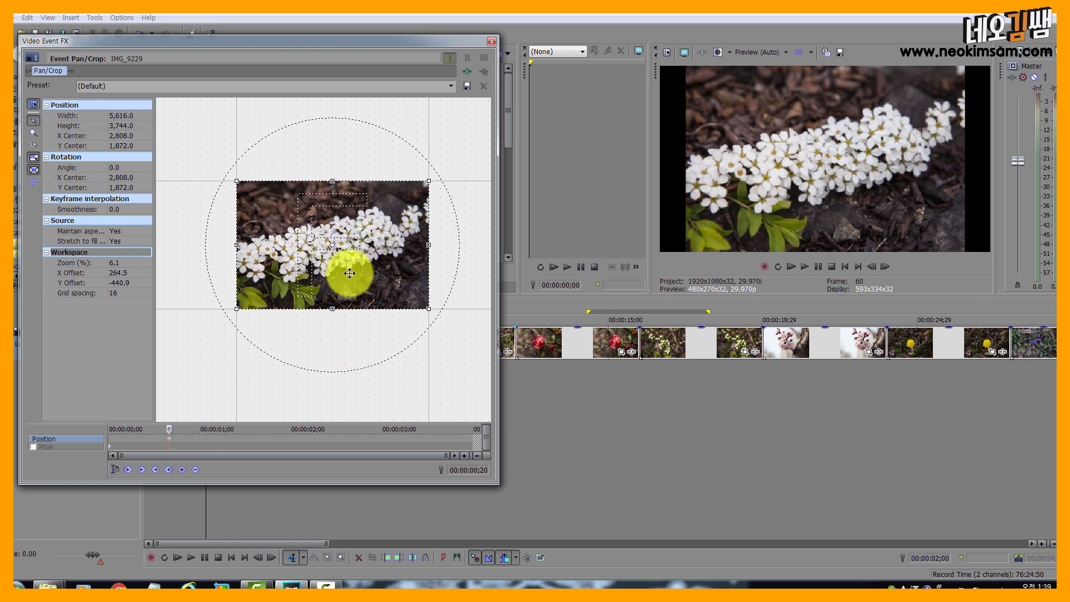
right_click(367, 337)
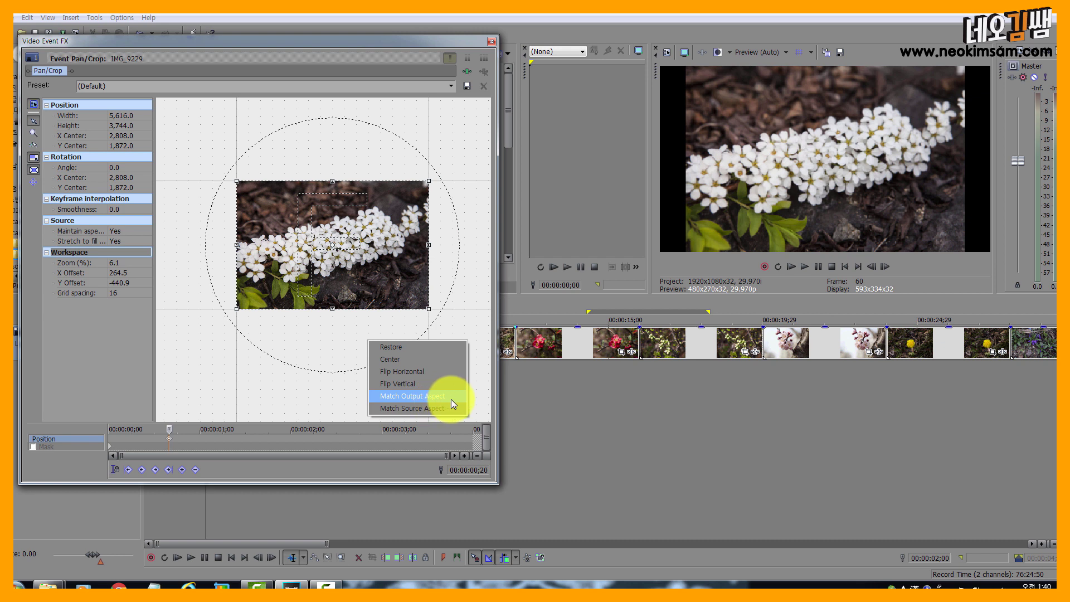
click(410, 397)
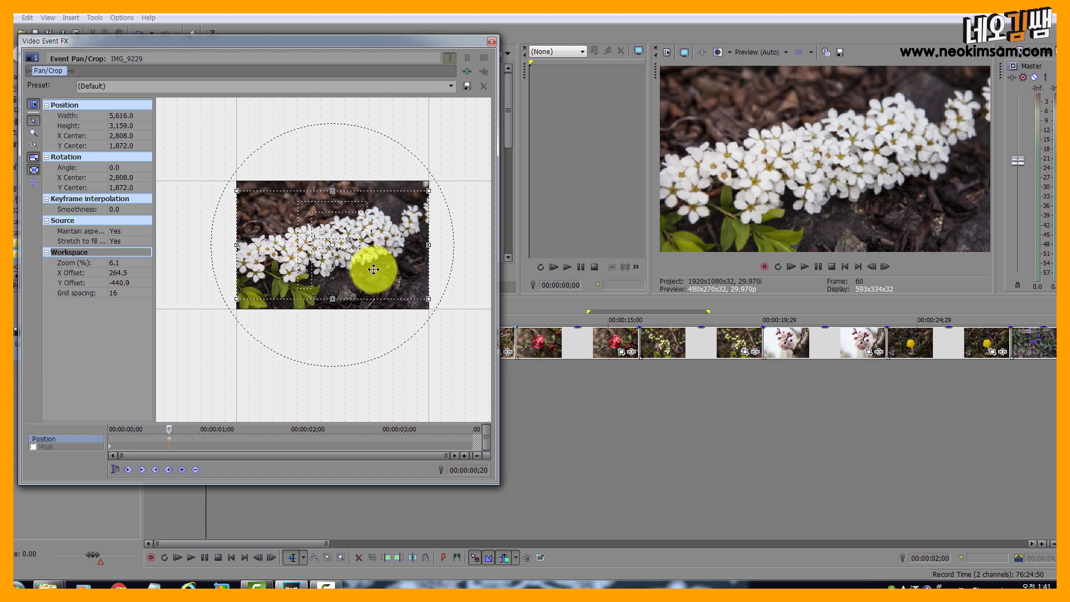
mouse_move(370, 267)
mouse_down()
mouse_move(363, 240)
mouse_move(397, 268)
mouse_move(382, 277)
mouse_move(363, 263)
mouse_move(375, 270)
mouse_move(370, 256)
mouse_up()
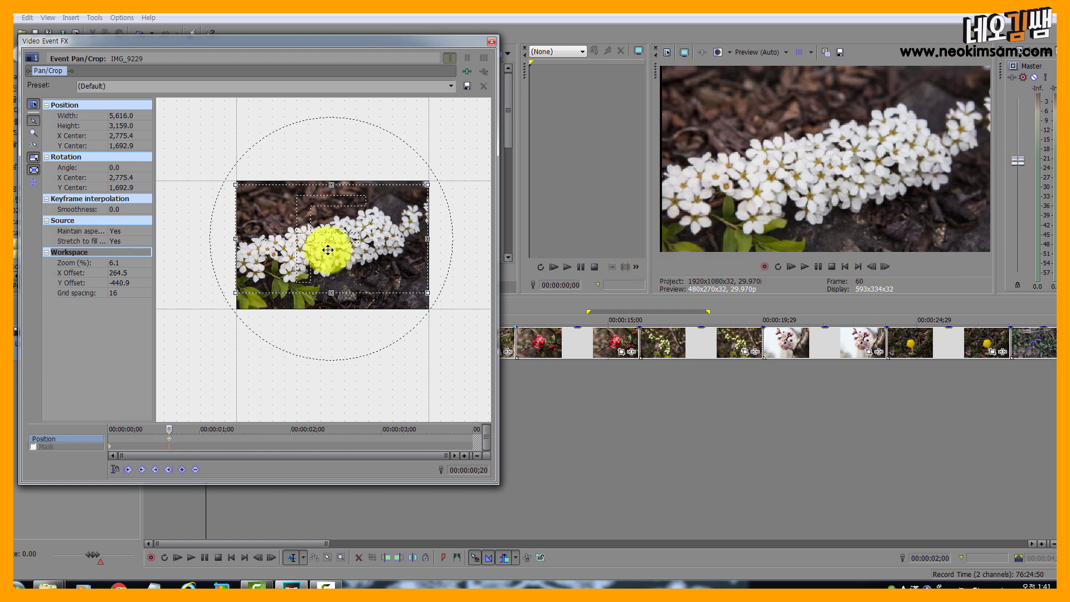
Reset the 00:00:00;20 keyframe to the (Default) preset and shift its frame to X Center 2,466.1 and Y Center 1,790.6
double_click(169, 441)
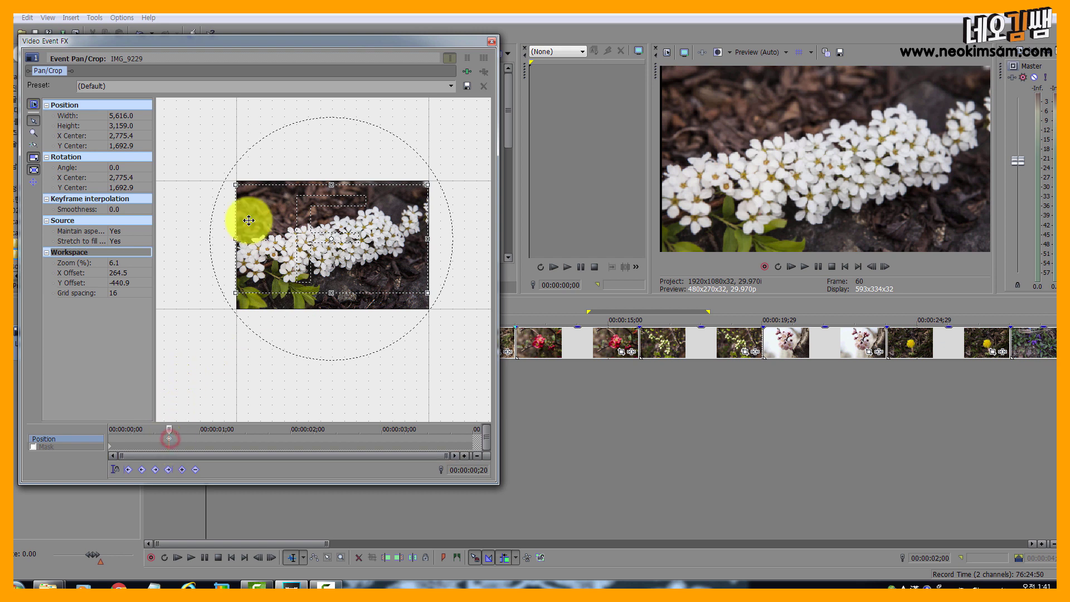
click(452, 85)
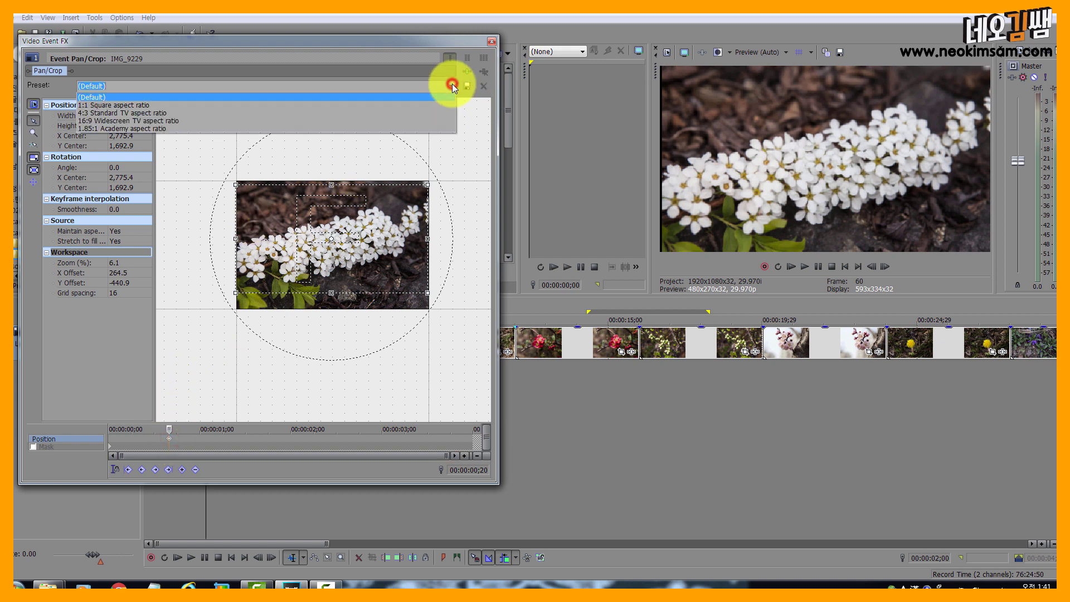
click(93, 97)
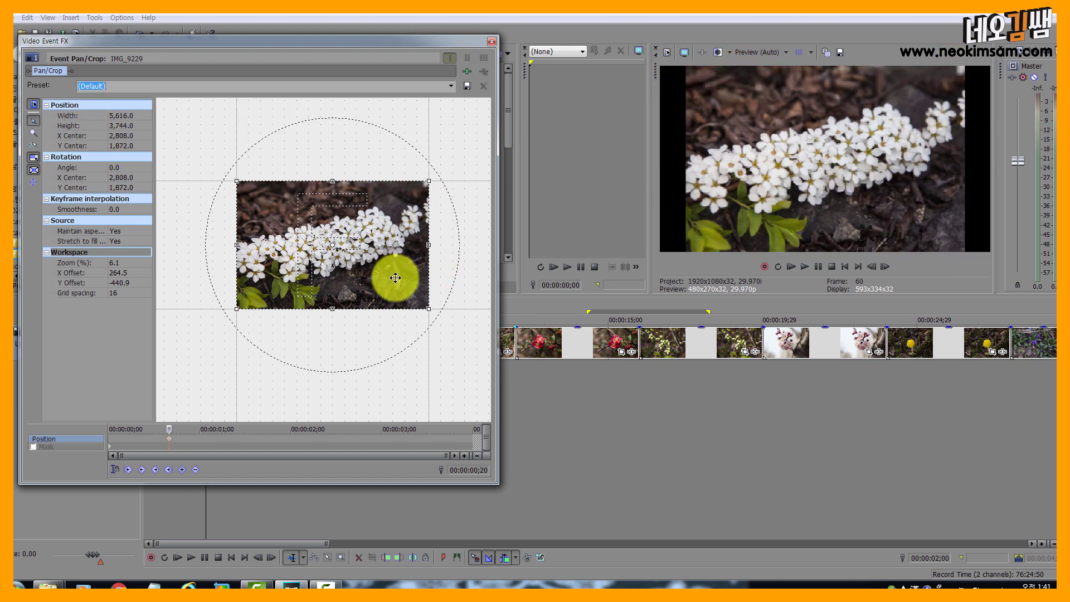
drag(395, 278, 375, 248)
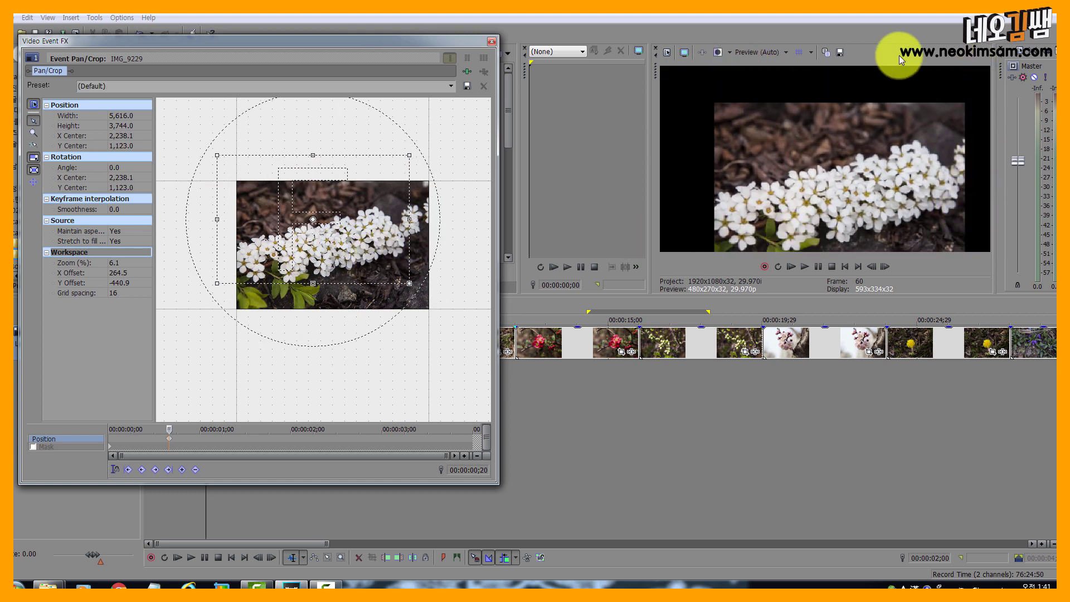
drag(363, 239, 383, 248)
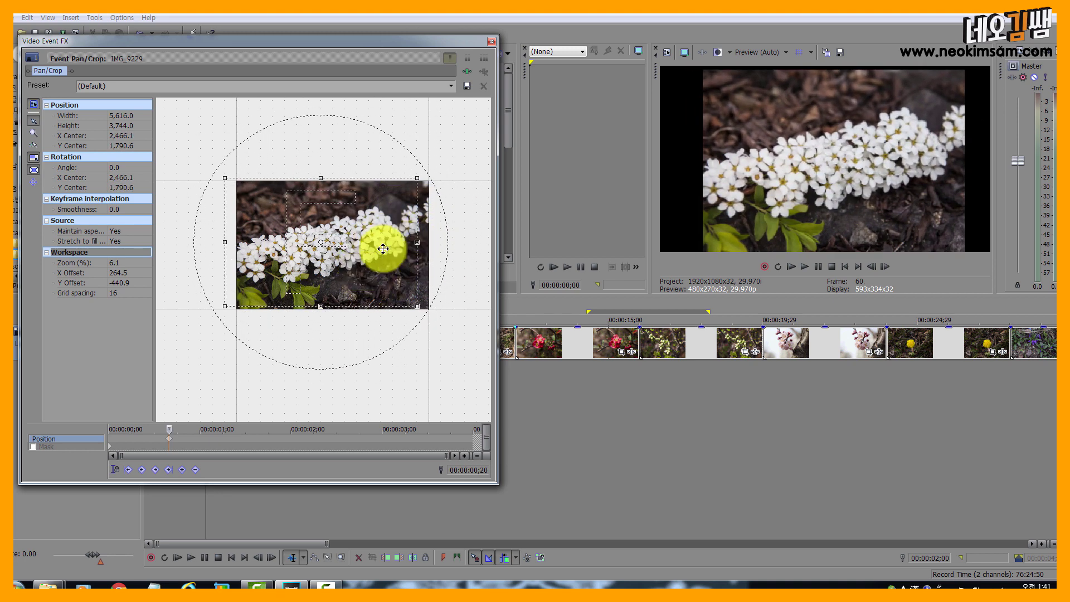
Match the 00:00:00;20 keyframe's frame to the output aspect and recenter it at X Center 2,808.0 and Y Center 1,872.0
click(169, 438)
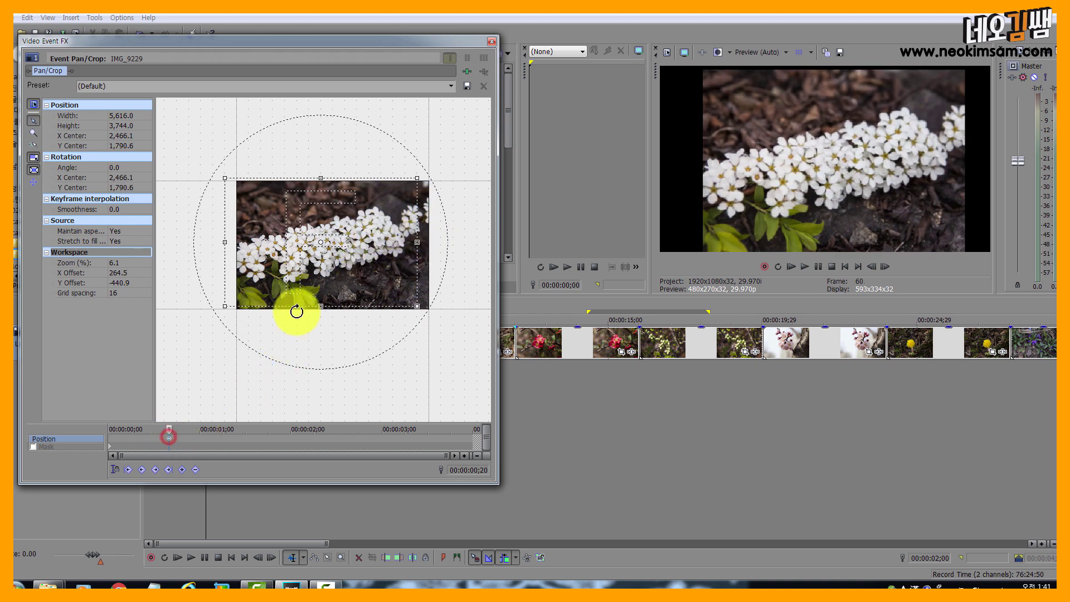
right_click(369, 294)
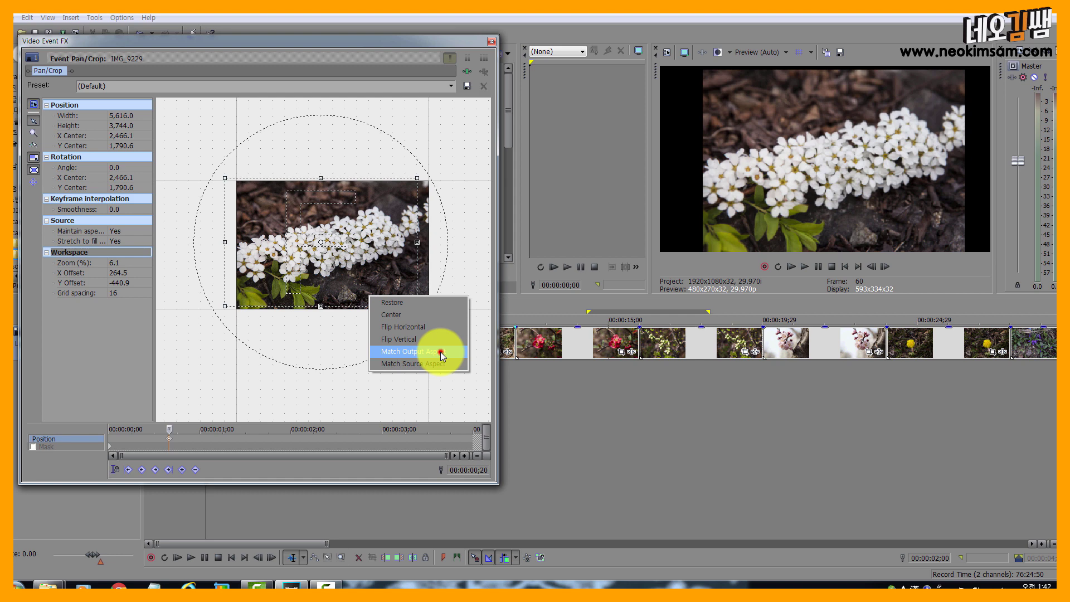
click(413, 351)
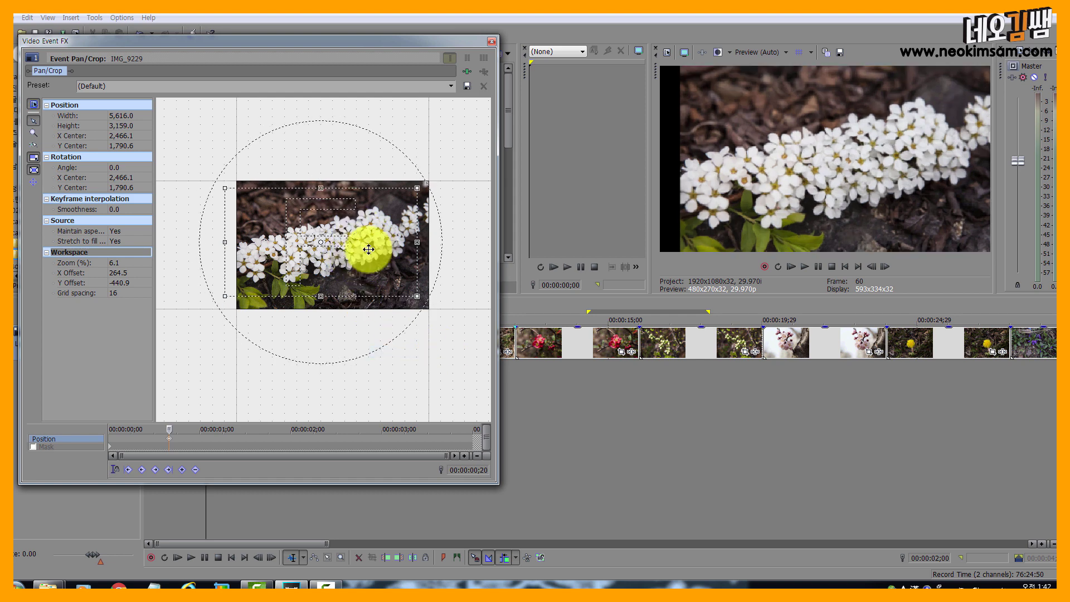
mouse_move(369, 255)
mouse_down()
mouse_move(382, 246)
mouse_move(380, 255)
mouse_up()
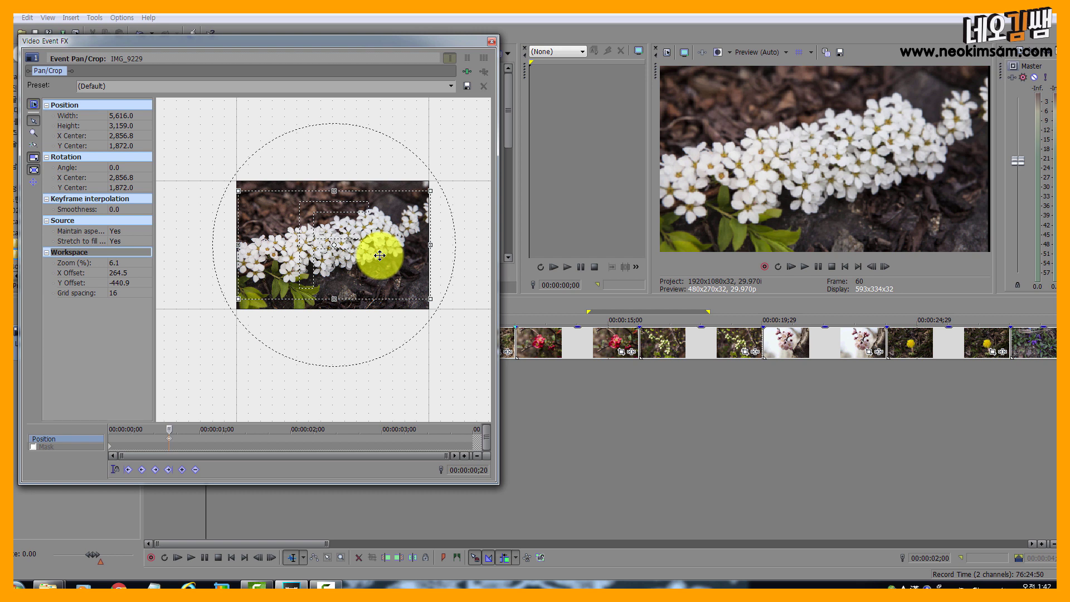
mouse_move(380, 255)
mouse_down()
mouse_move(390, 266)
mouse_move(387, 246)
mouse_move(393, 266)
mouse_up()
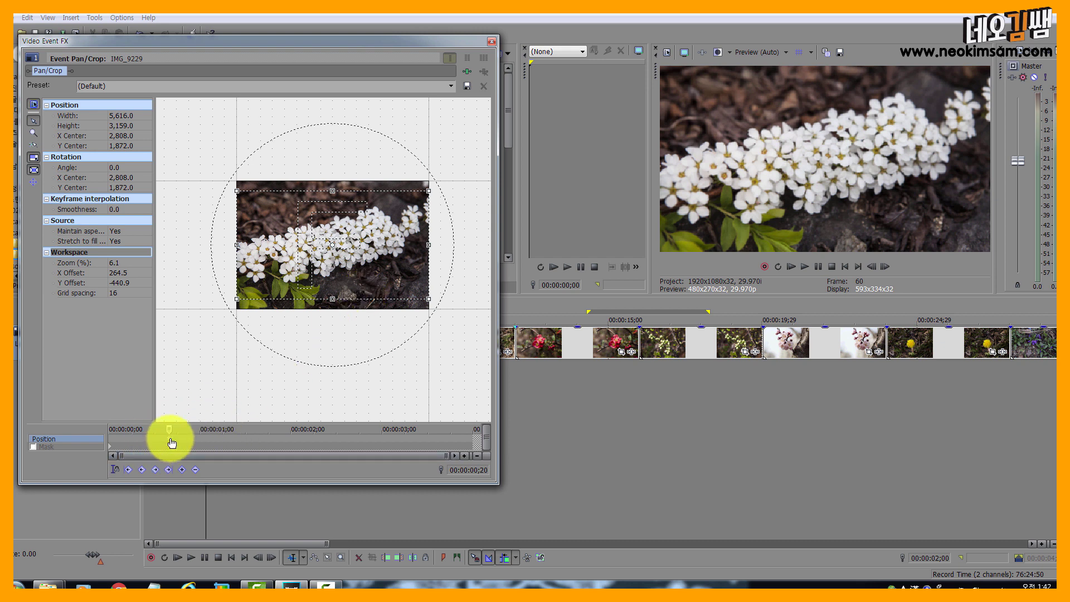
click(327, 299)
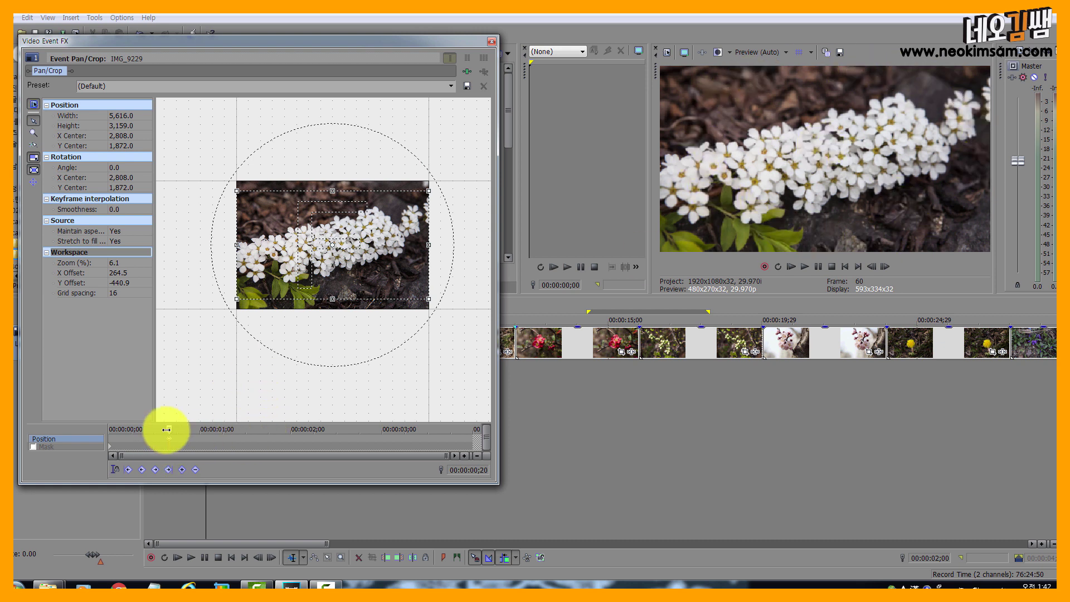
Create a zoom-in keyframe at 00:00:02;28 by shrinking the crop frame around its center to 2,652.6 by 1,492.1
click(319, 437)
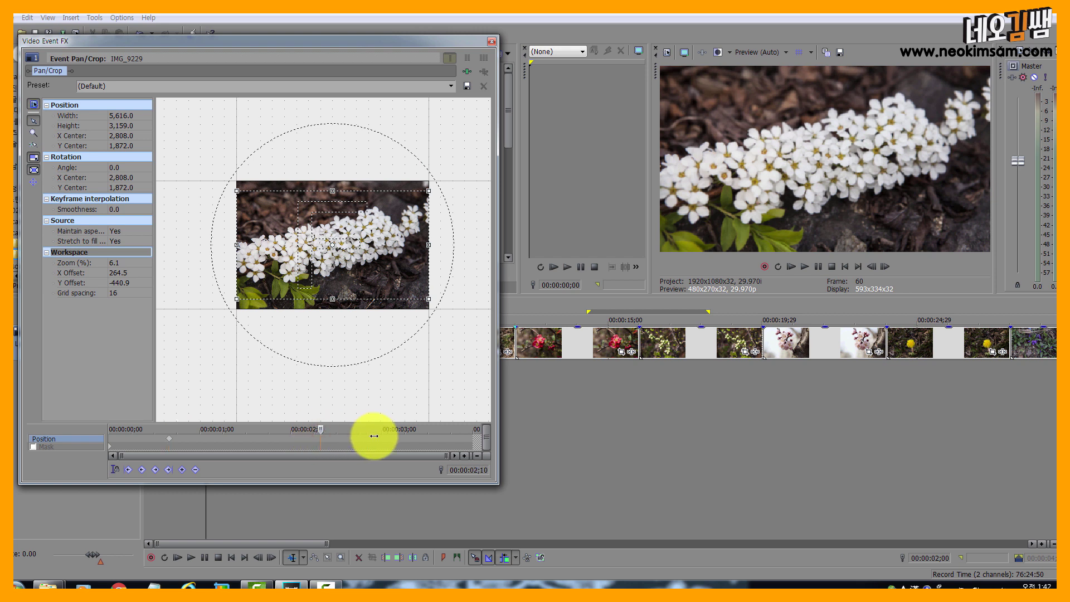
drag(374, 436, 375, 436)
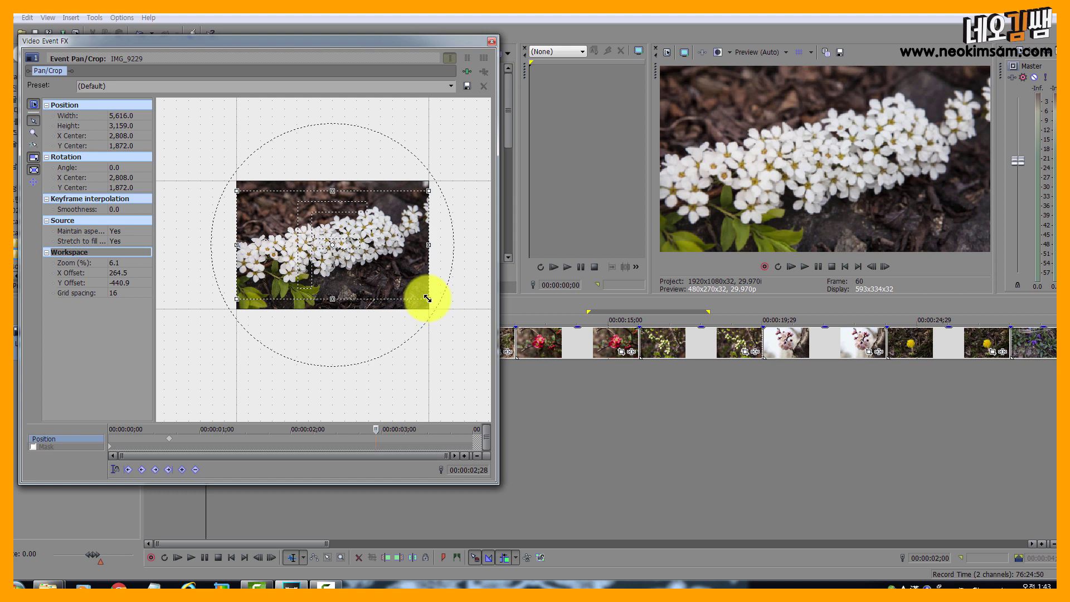
drag(427, 298, 415, 291)
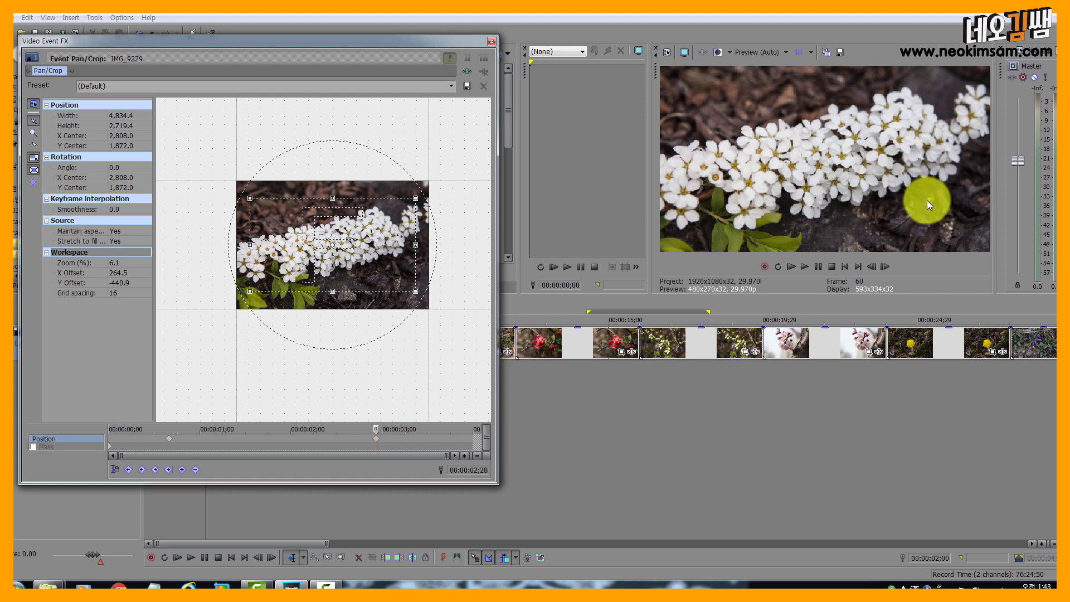
drag(413, 291, 419, 338)
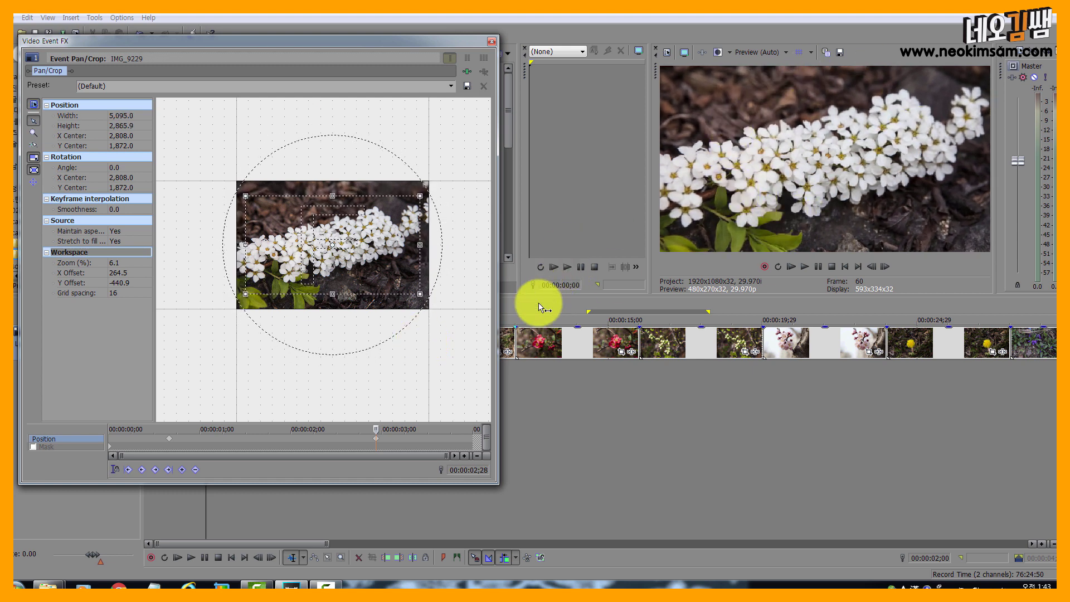
drag(420, 294, 377, 282)
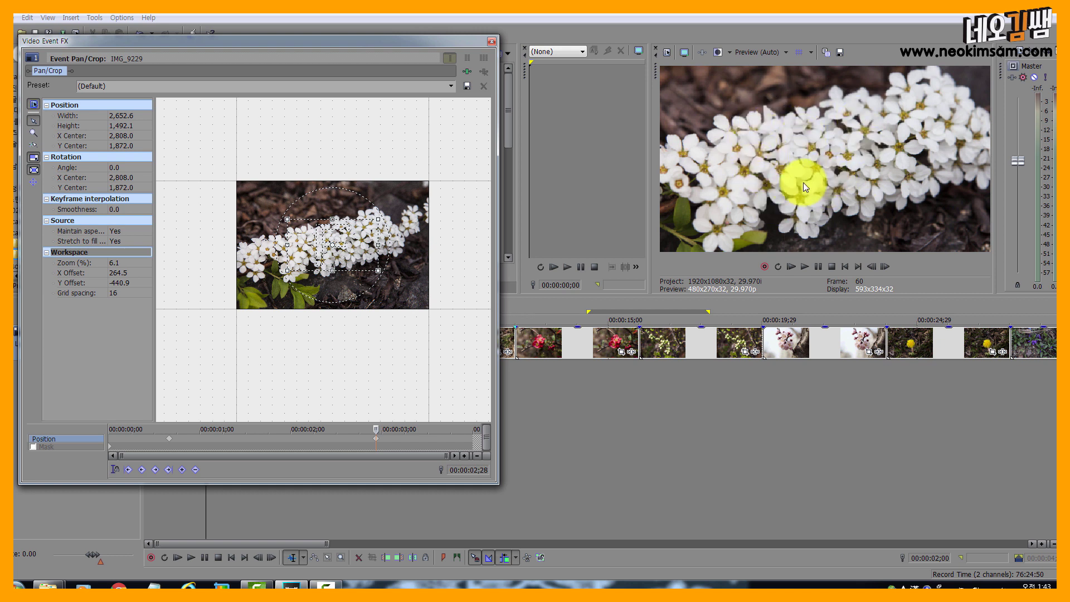
click(377, 441)
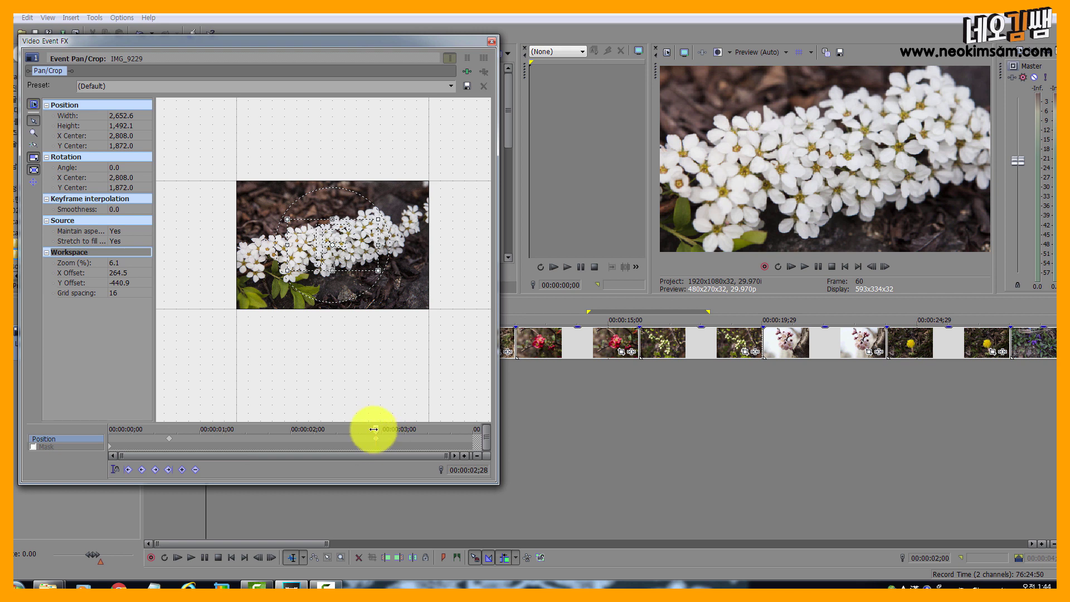
Close the Pan/Crop window and play the slideshow from the beginning to check the first photo's zoom
drag(373, 429, 165, 436)
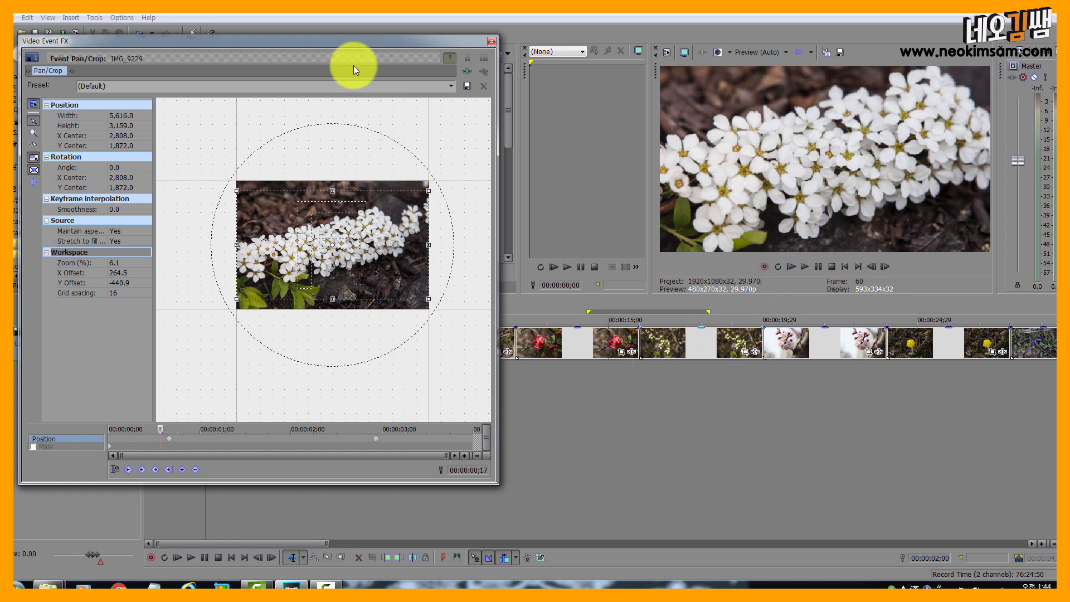
drag(341, 44, 439, 65)
click(586, 63)
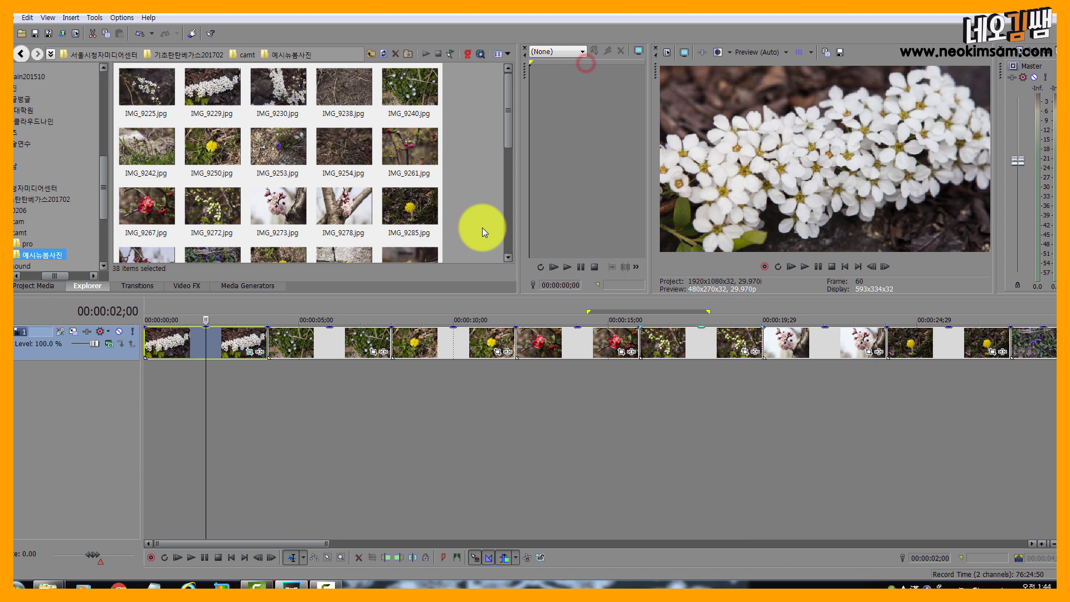
click(206, 379)
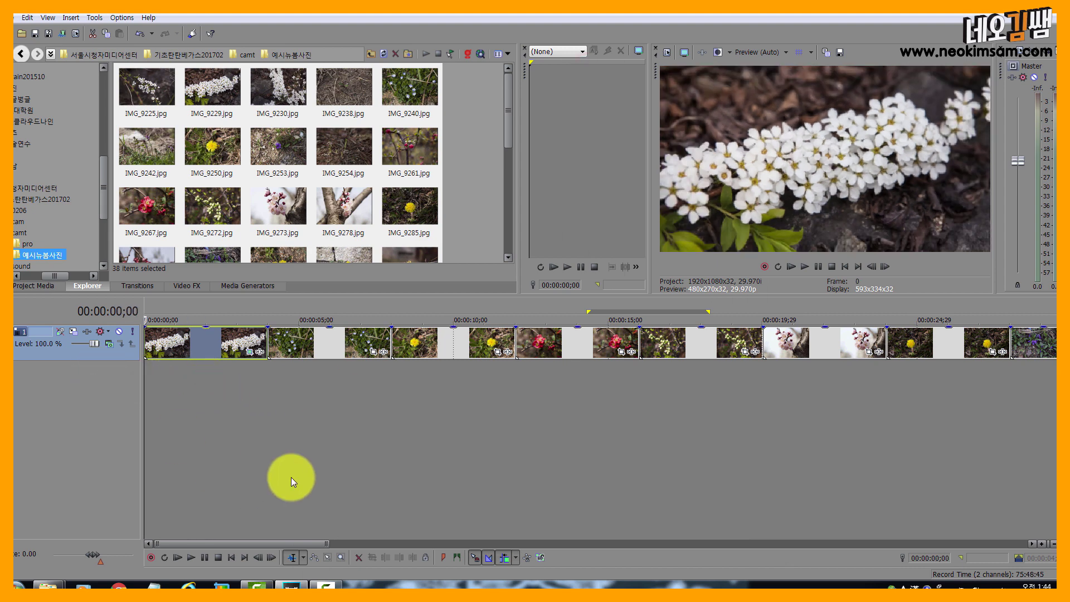
key(space)
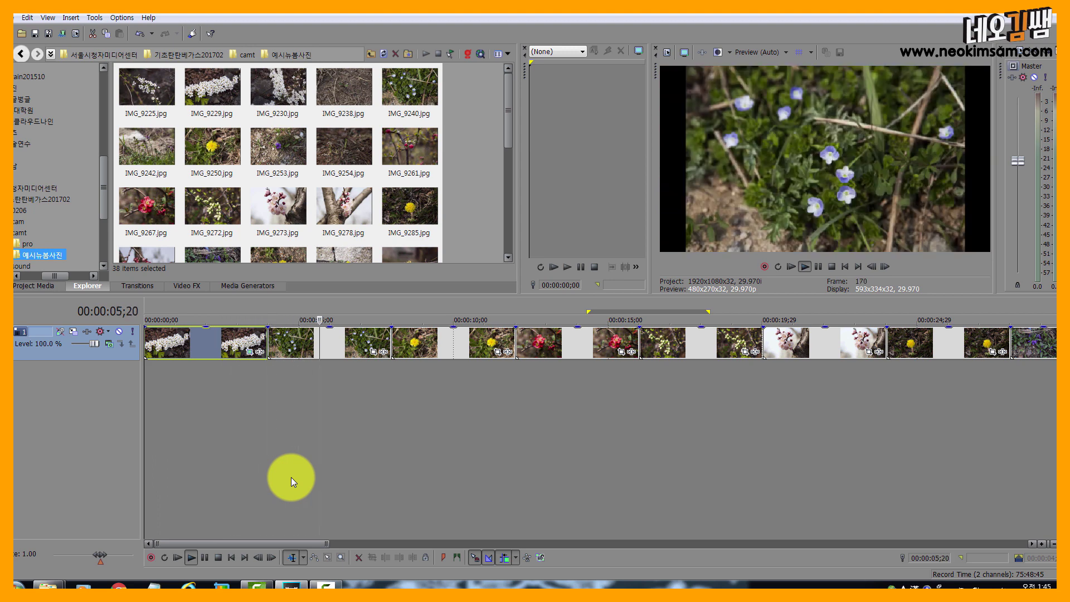
Stop playback, open Event Pan/Crop for the first photo, and move its starting keyframe to 00:00:00;00
key(space)
click(215, 339)
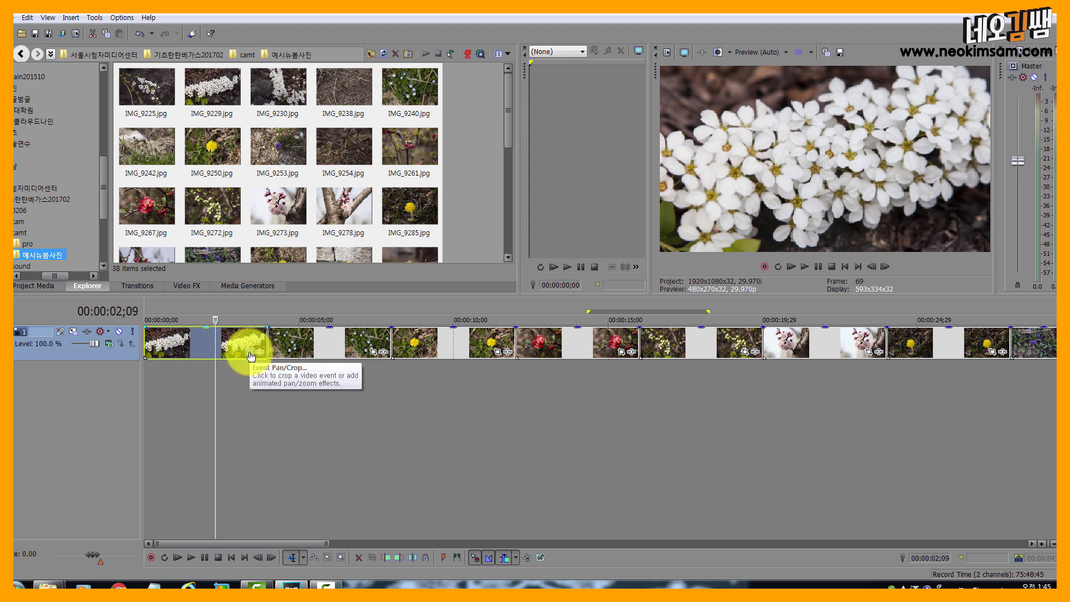
click(250, 353)
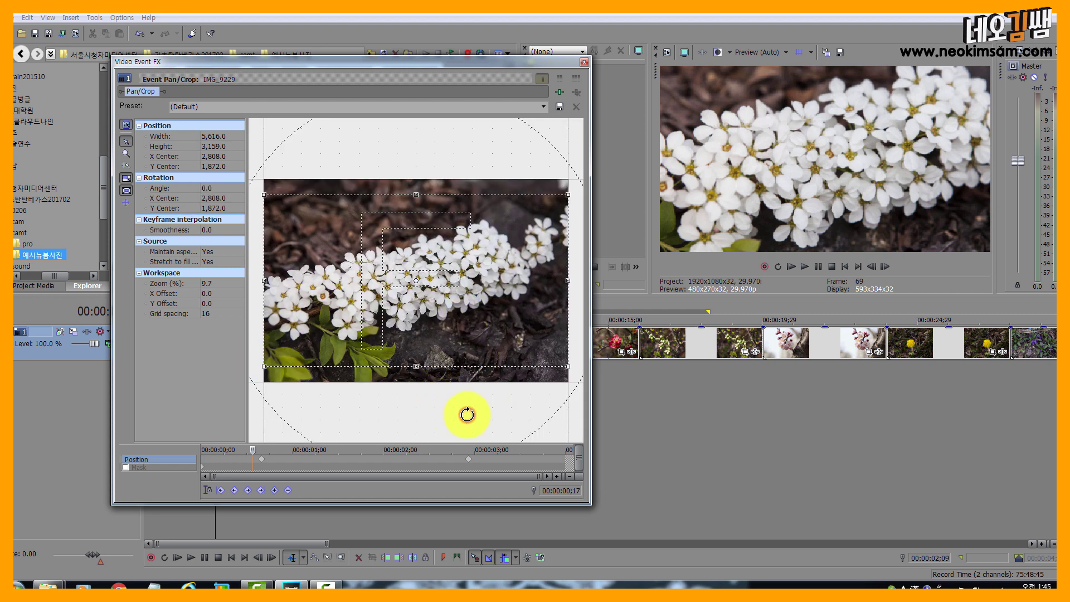
scroll(467, 415, down, 5)
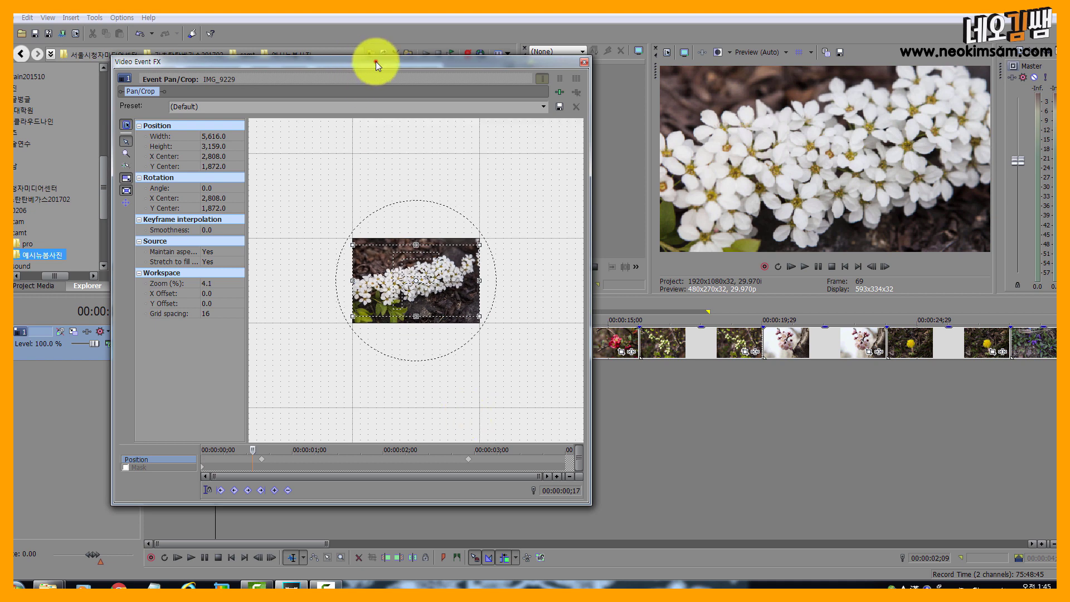
drag(376, 61, 294, 21)
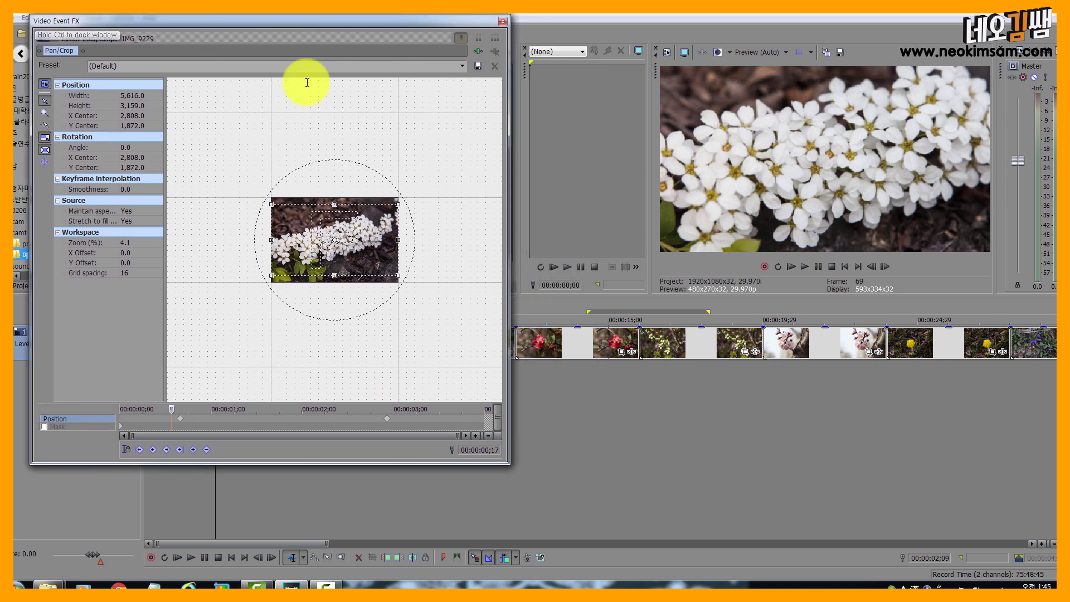
click(178, 411)
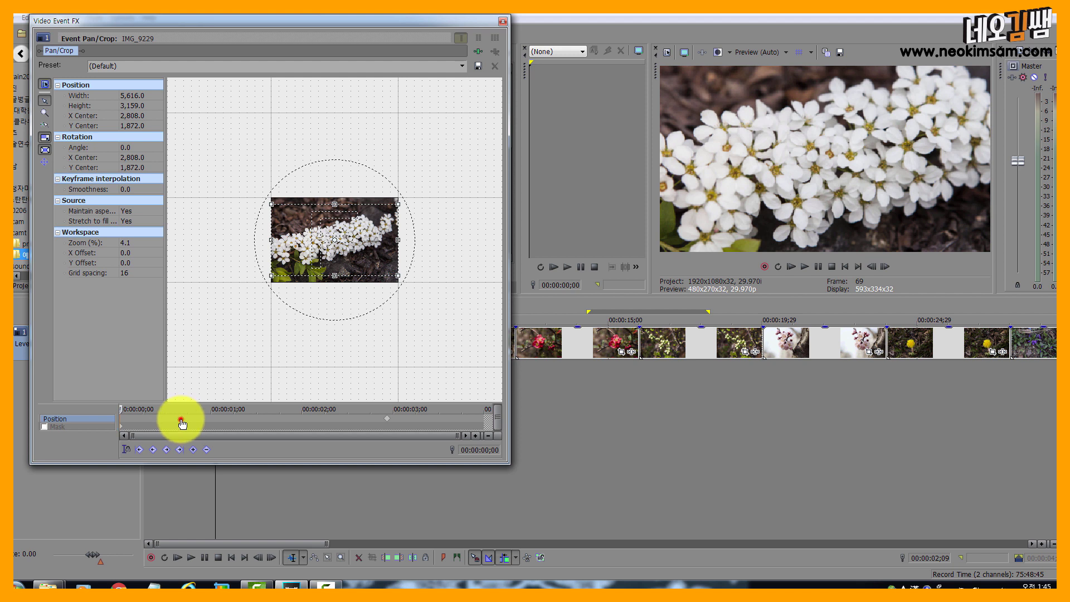
drag(182, 424, 96, 425)
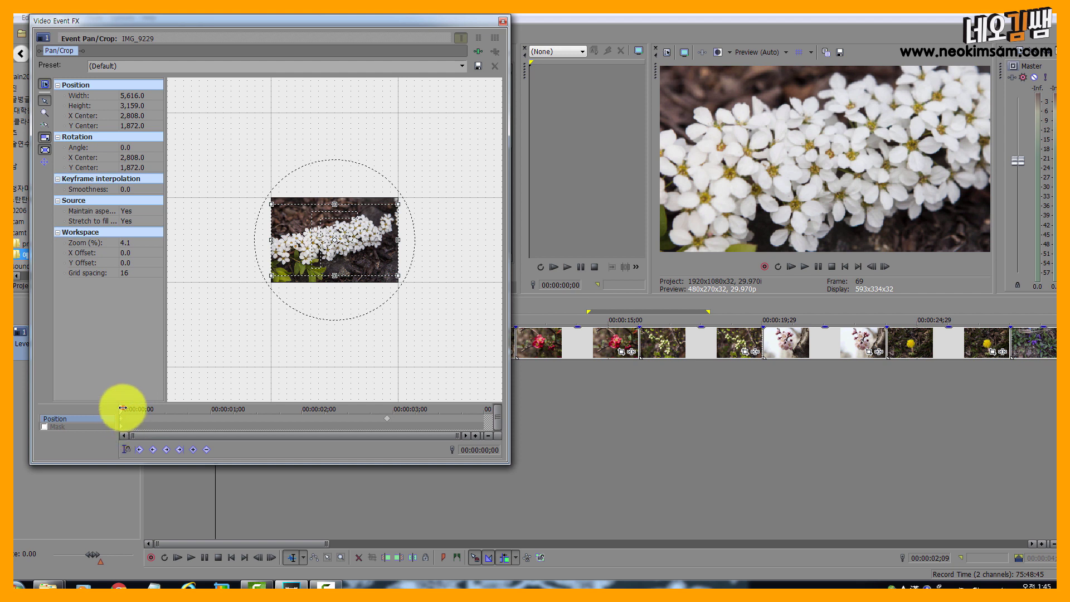
Move the zoom-in keyframe to the end of the first photo at 00:00:04;00 and close the Pan/Crop window
click(200, 410)
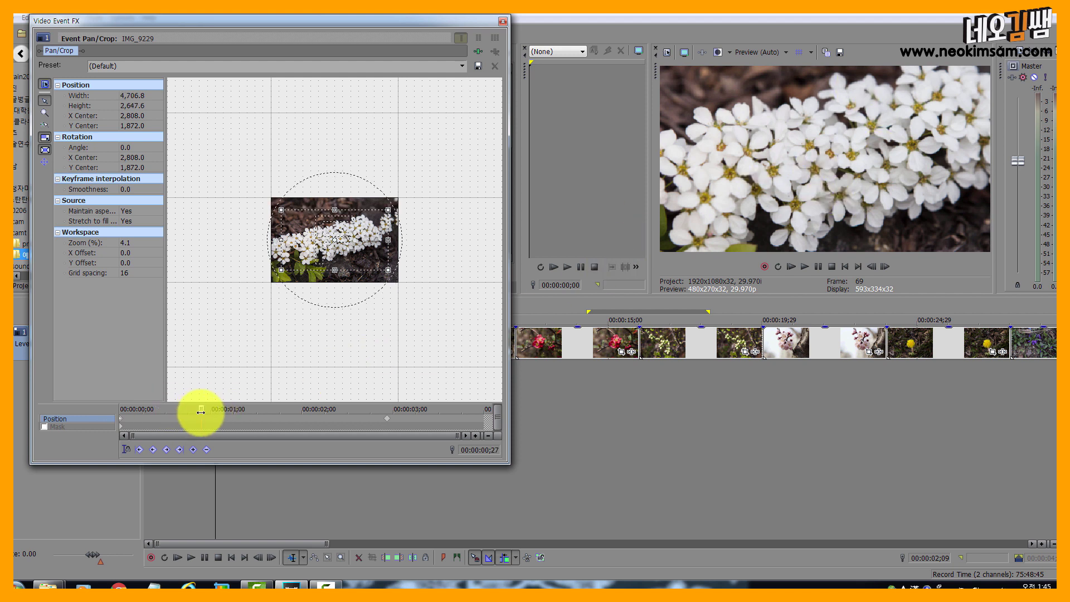
drag(201, 411, 341, 411)
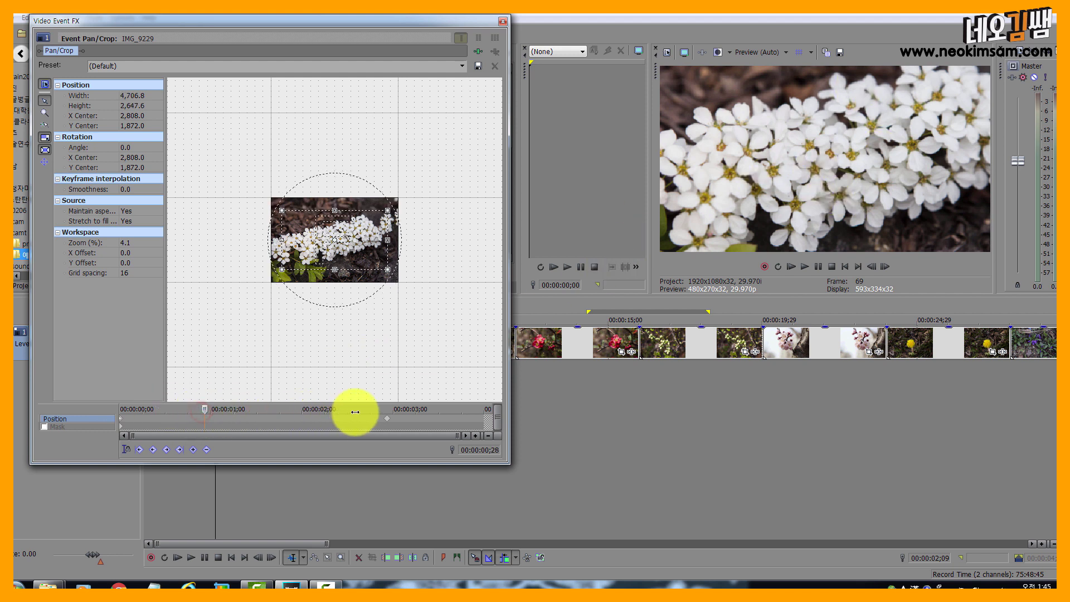
click(385, 409)
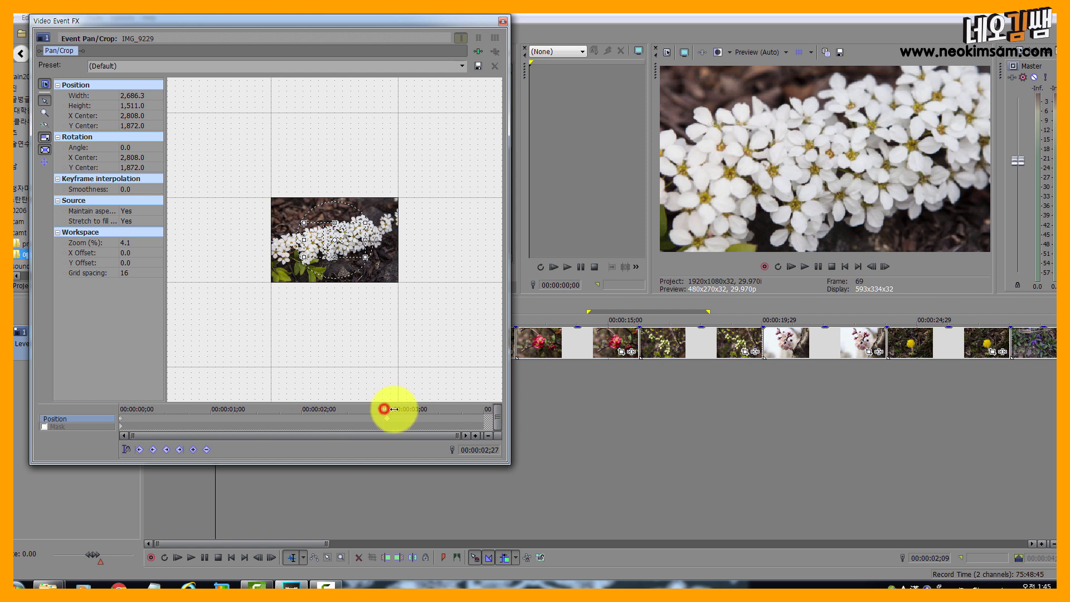
drag(394, 409, 542, 411)
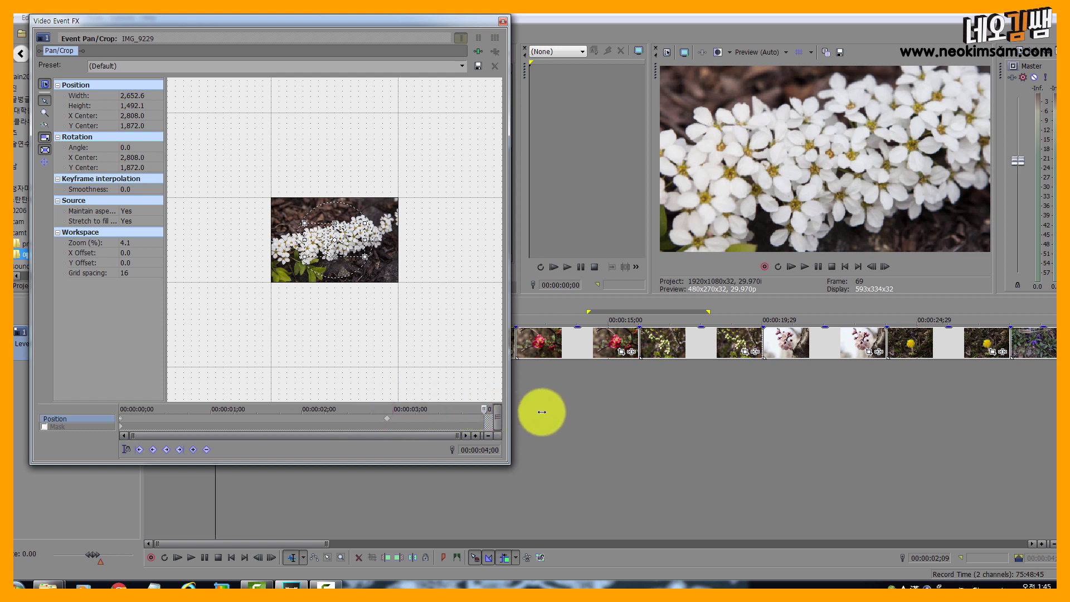
drag(388, 418, 486, 425)
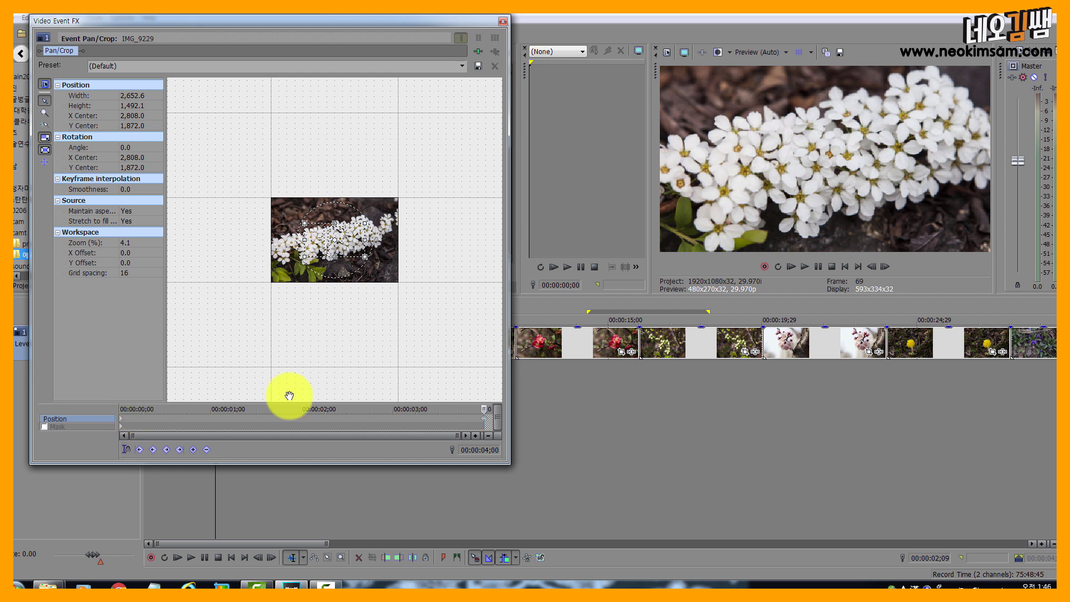
click(484, 421)
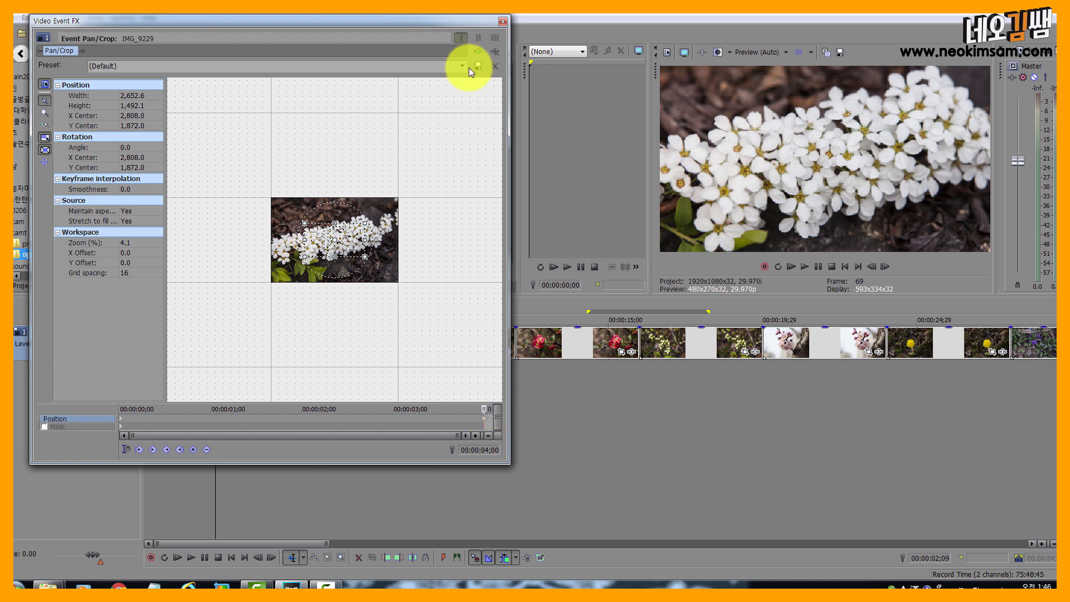
click(504, 23)
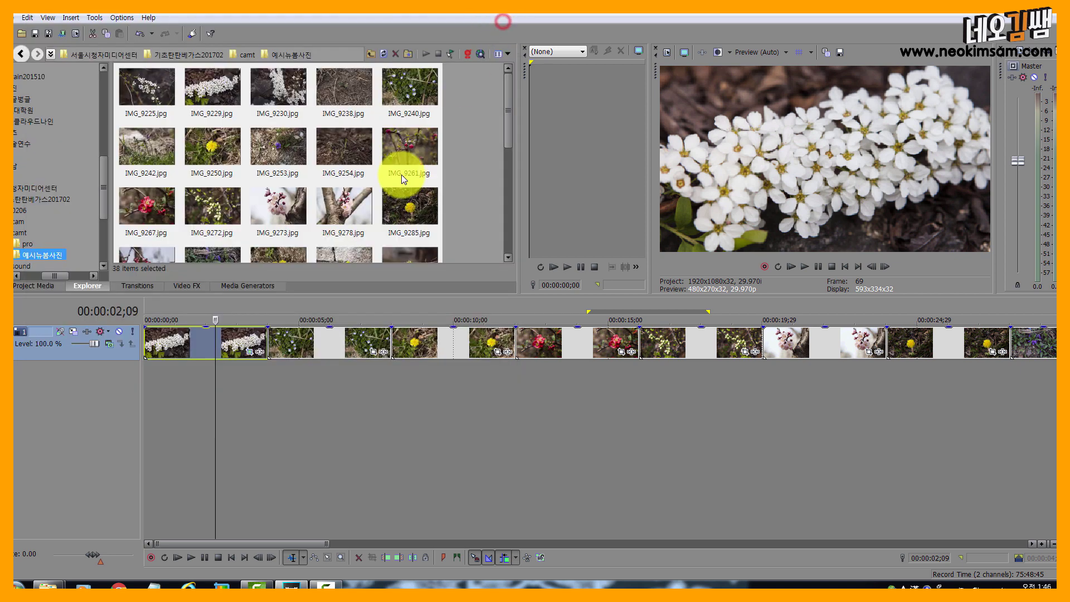
Play the slideshow from the beginning to check that the first photo's zoom runs over its whole duration
click(215, 374)
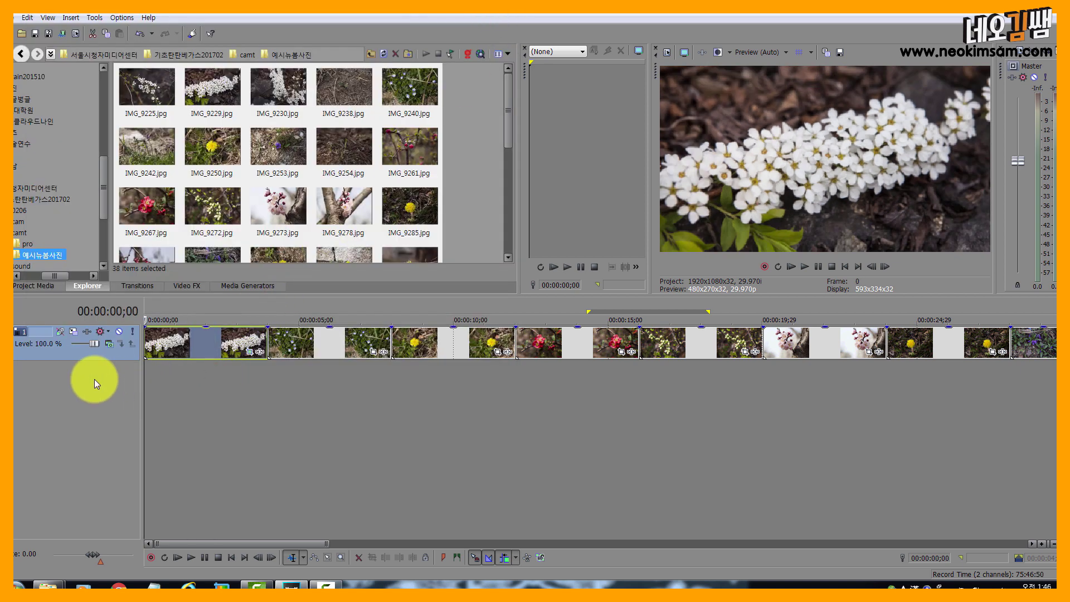
key(space)
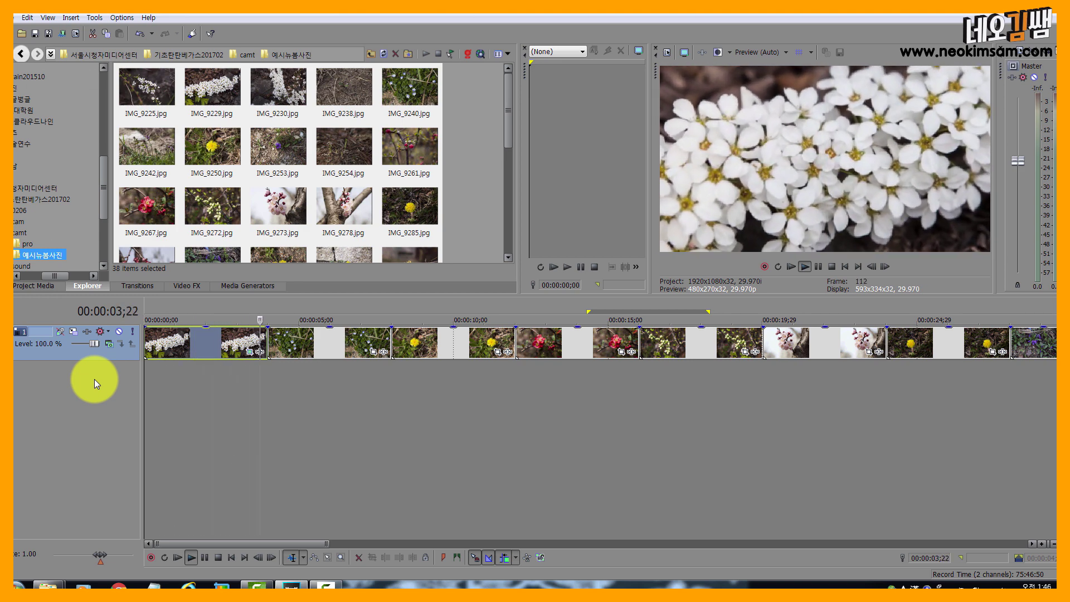
key(space)
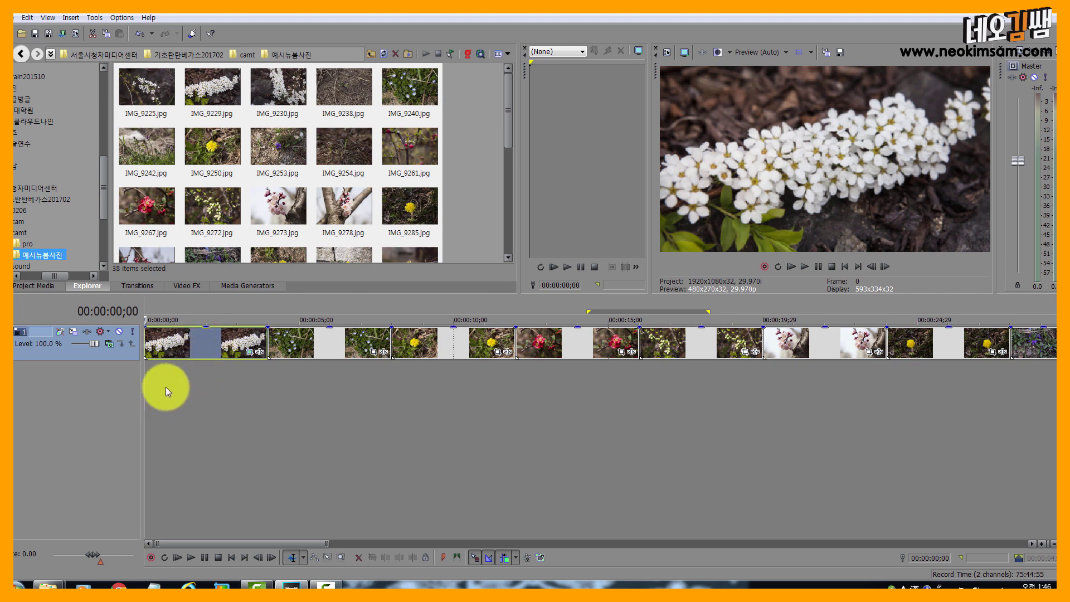
key(space)
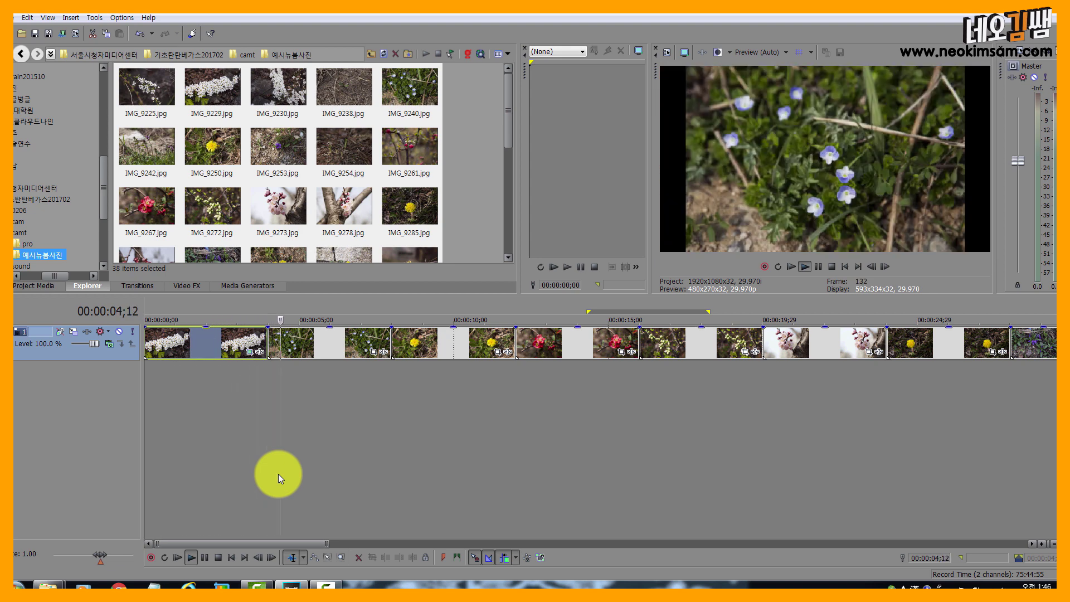
key(space)
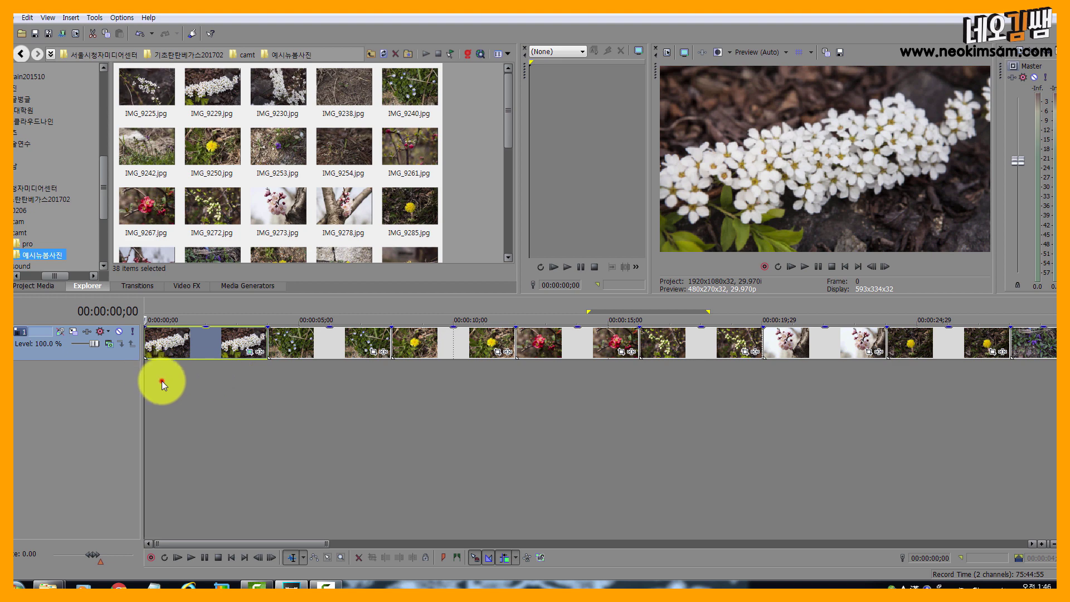
drag(162, 380, 119, 372)
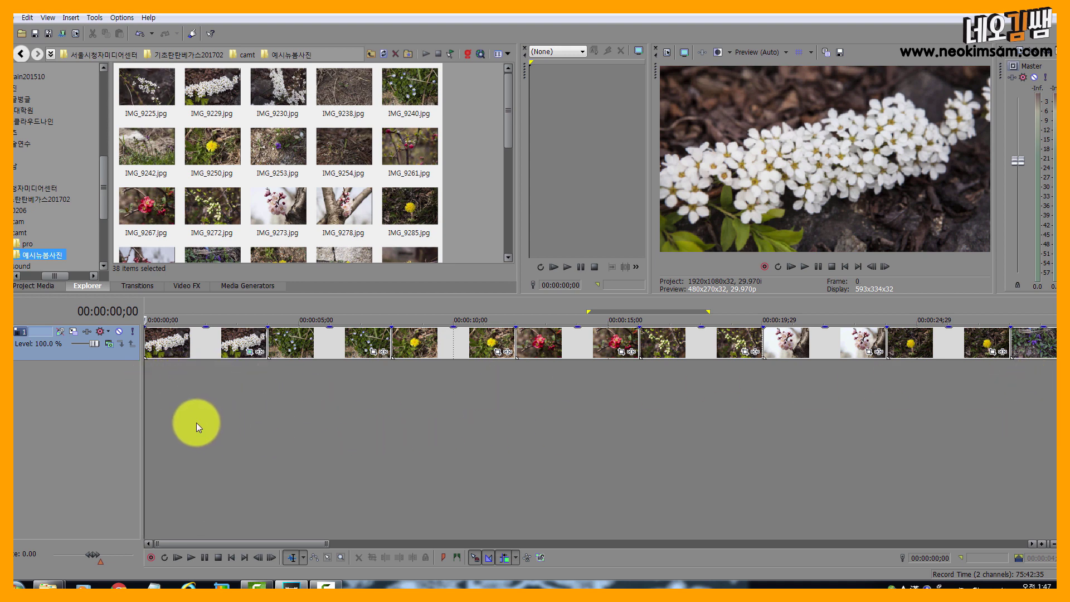
Enlarge the first photo's crop frame at the 00:00:04;00 keyframe to about 5,024.7 by 2,826.4 for a gentler zoom
click(250, 354)
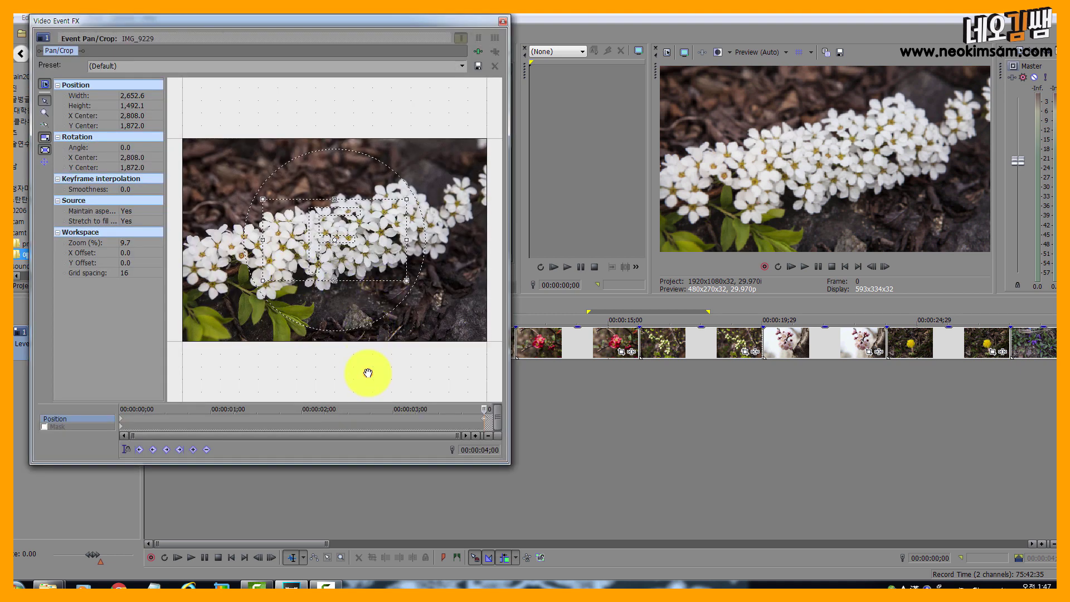
scroll(368, 373, down, 2)
scroll(368, 373, down, 3)
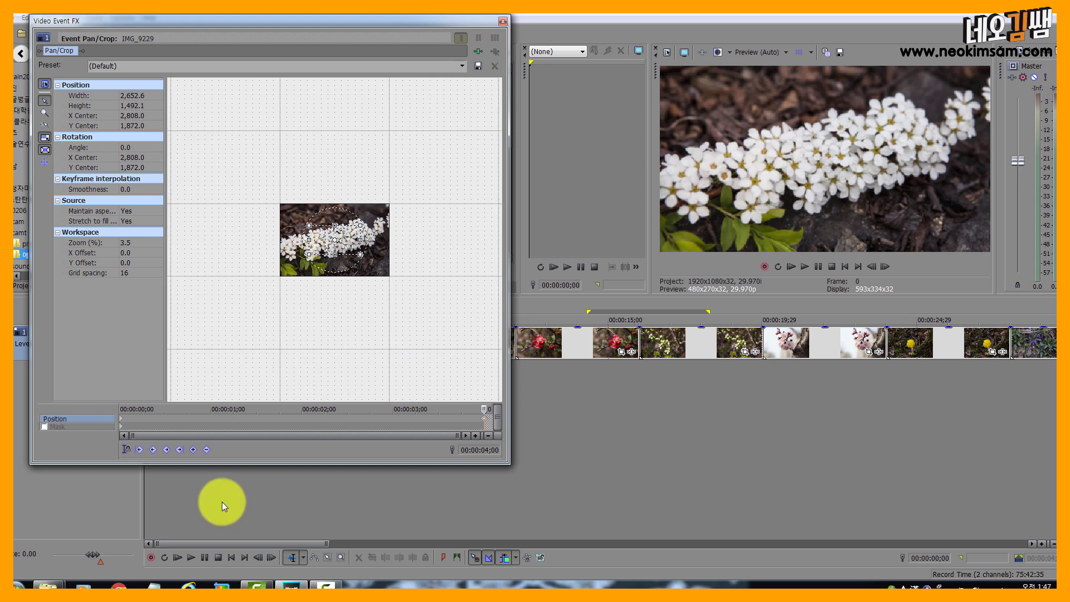
click(121, 421)
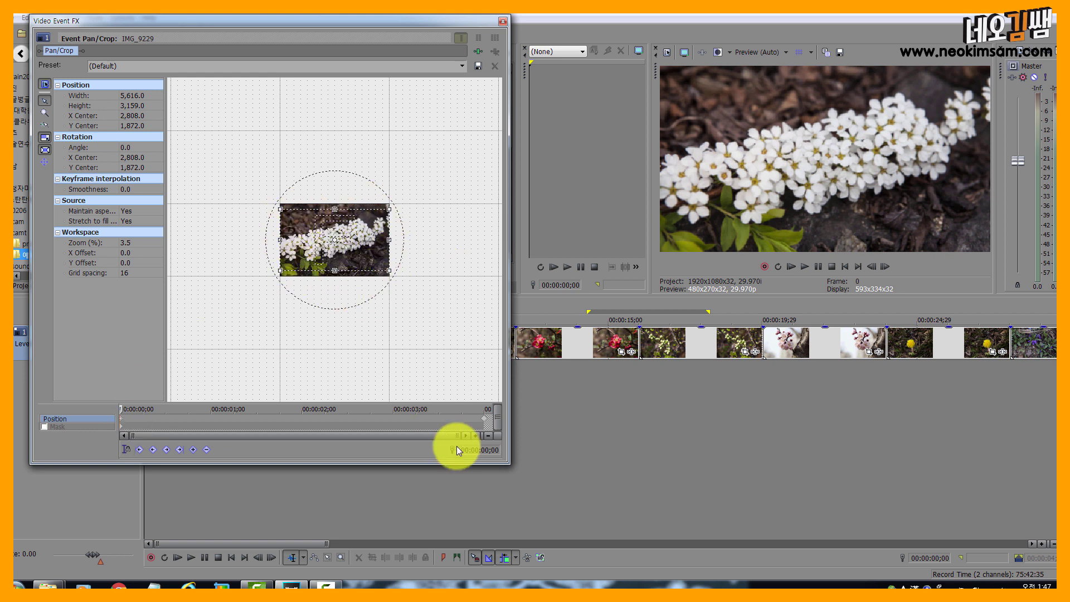
click(485, 420)
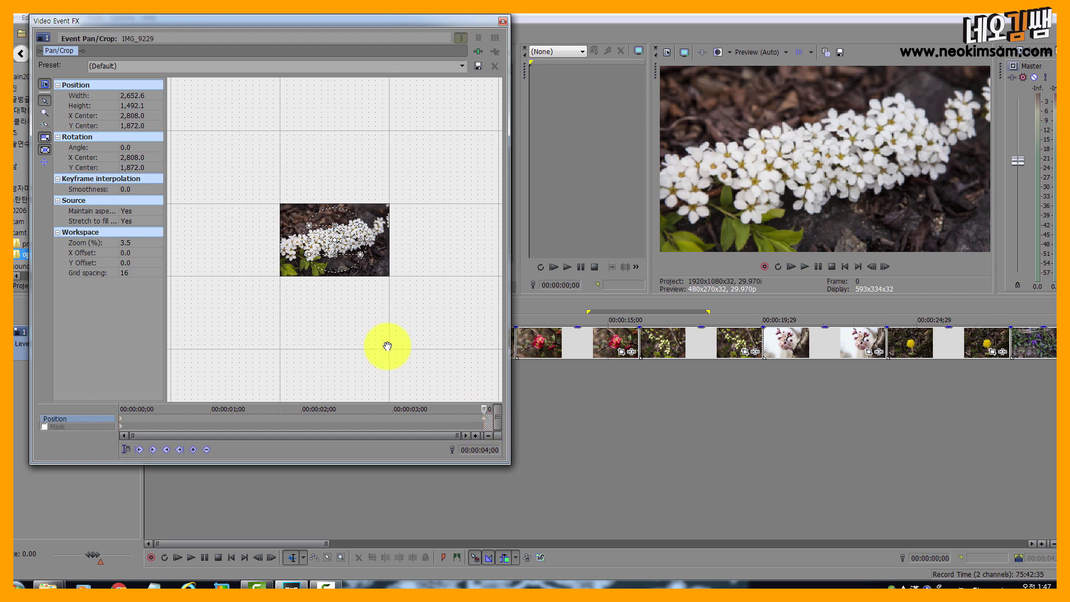
drag(389, 271, 361, 255)
scroll(358, 260, up, 5)
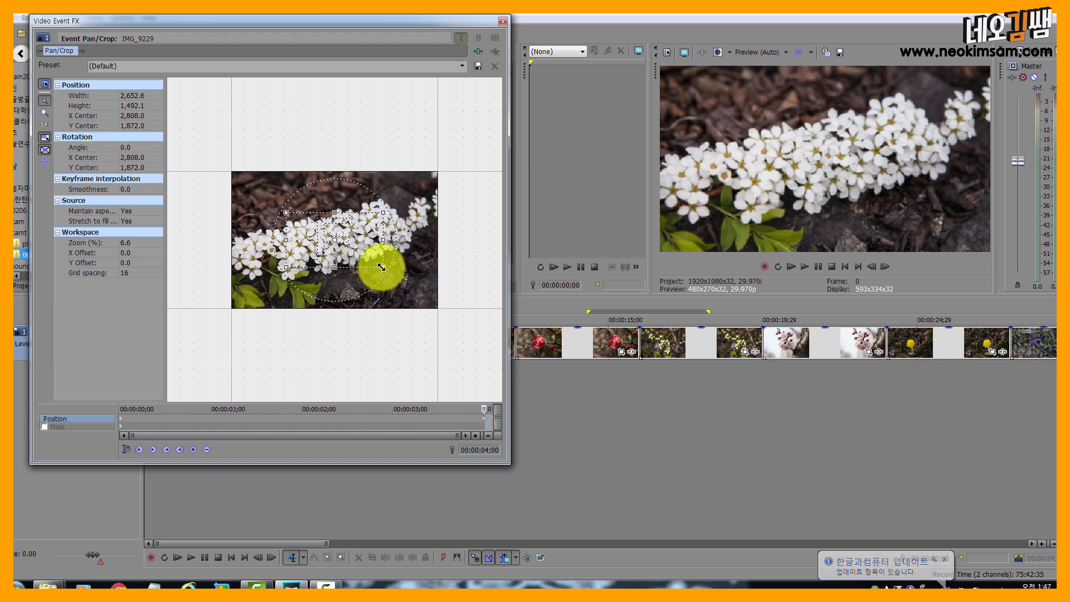
drag(381, 267, 424, 296)
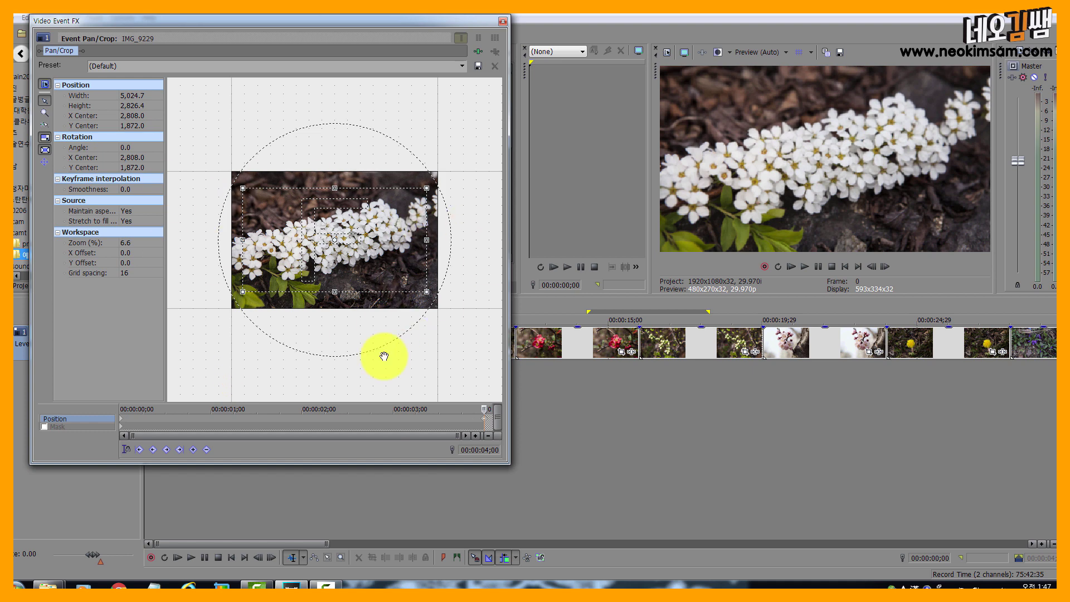
click(503, 21)
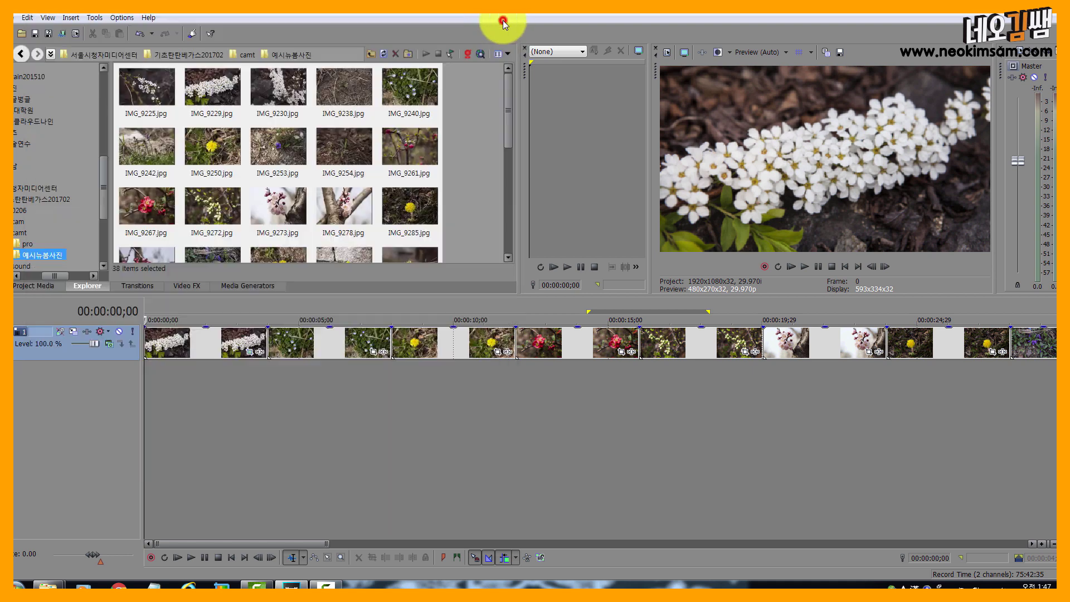
Play the first photo from the start of the timeline to check the gentler zoom, stopping in the second photo
click(239, 384)
click(238, 378)
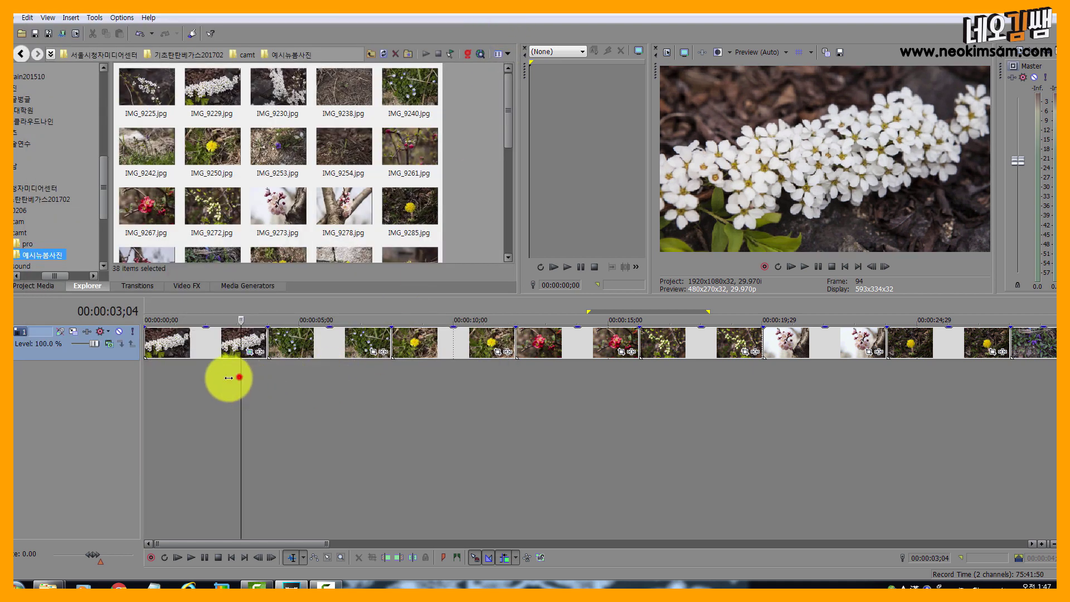
key(space)
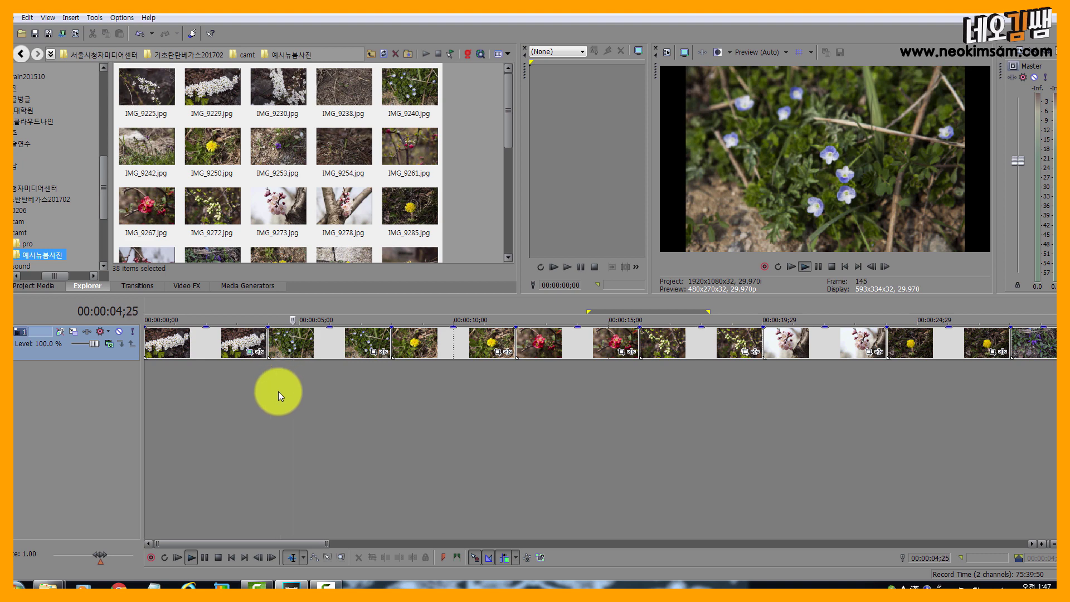
key(space)
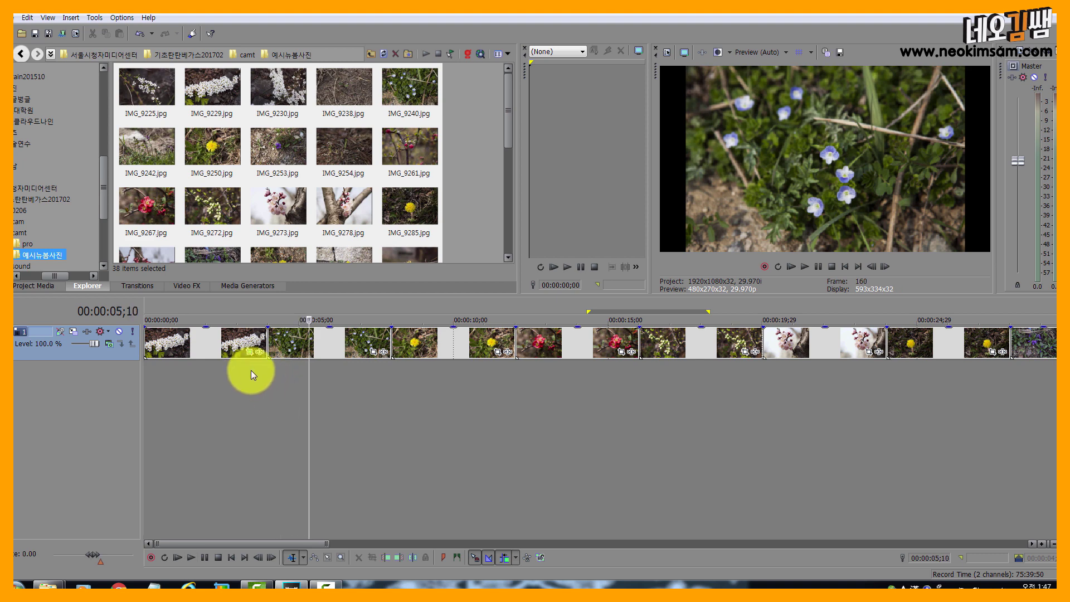
Enlarge the first photo's crop frame at the 00:00:04;00 keyframe to about 5,353.6 by 3,011.4 and close the Pan/Crop window
click(251, 355)
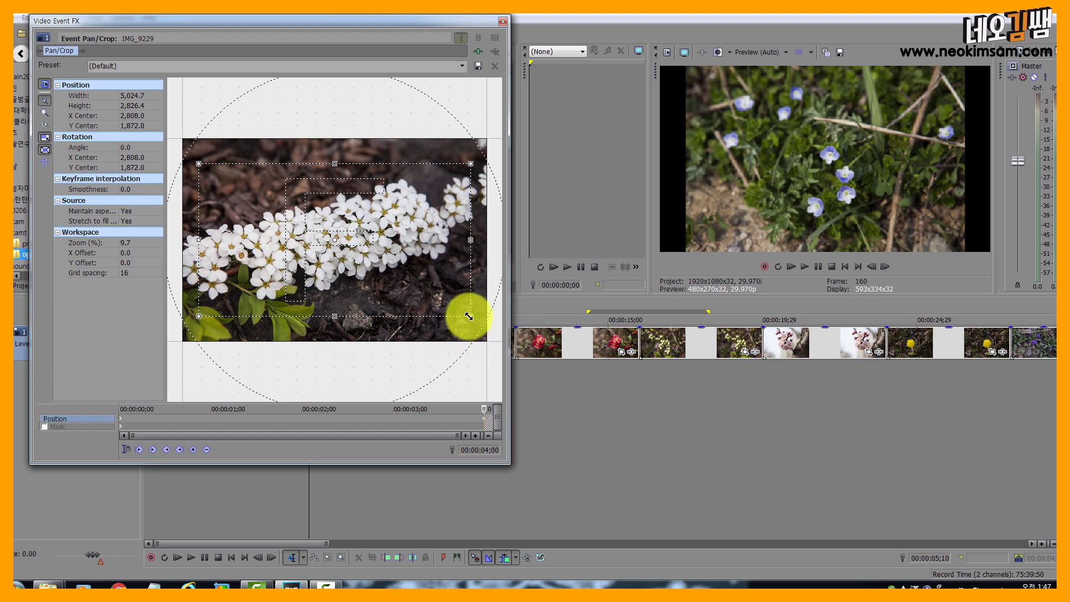
mouse_move(470, 316)
mouse_down()
mouse_move(487, 332)
mouse_move(479, 327)
mouse_up()
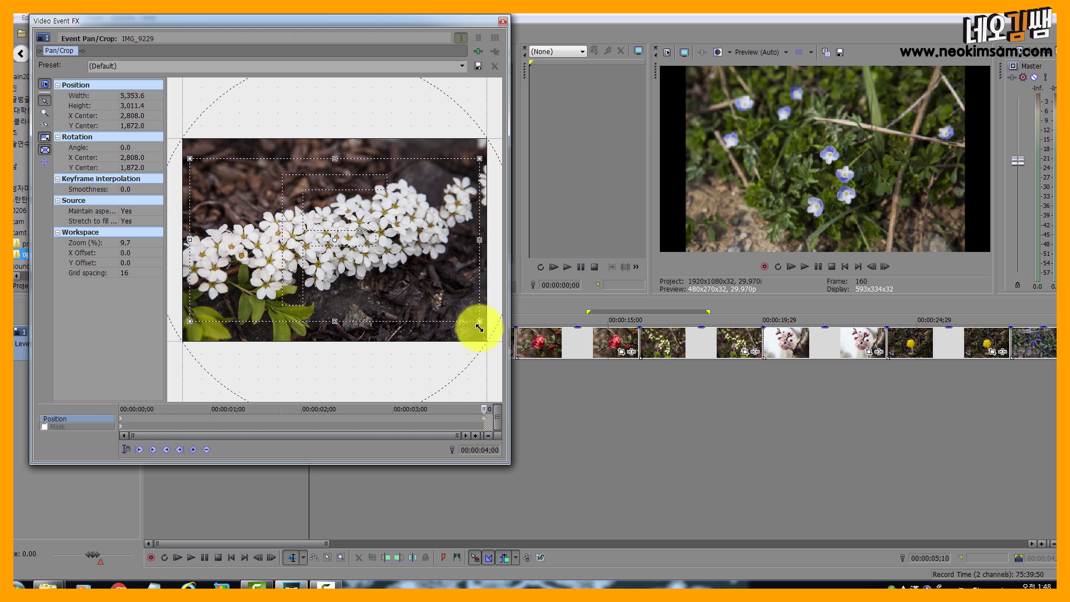
click(502, 23)
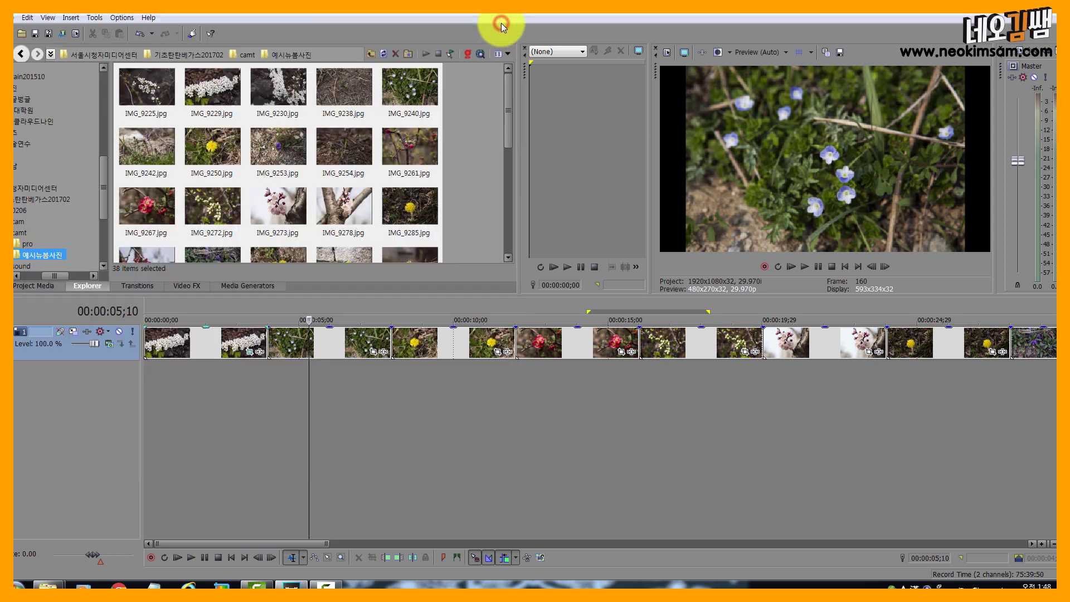
Return to the start of the timeline and play the first photo to check its subtler zoom
click(326, 411)
drag(325, 391, 86, 406)
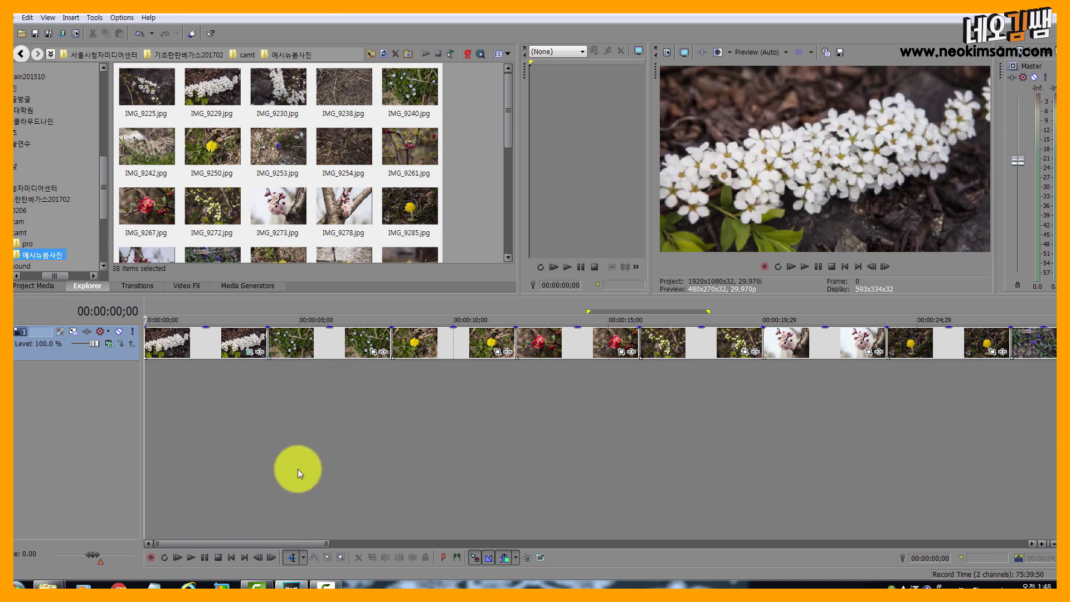
key(space)
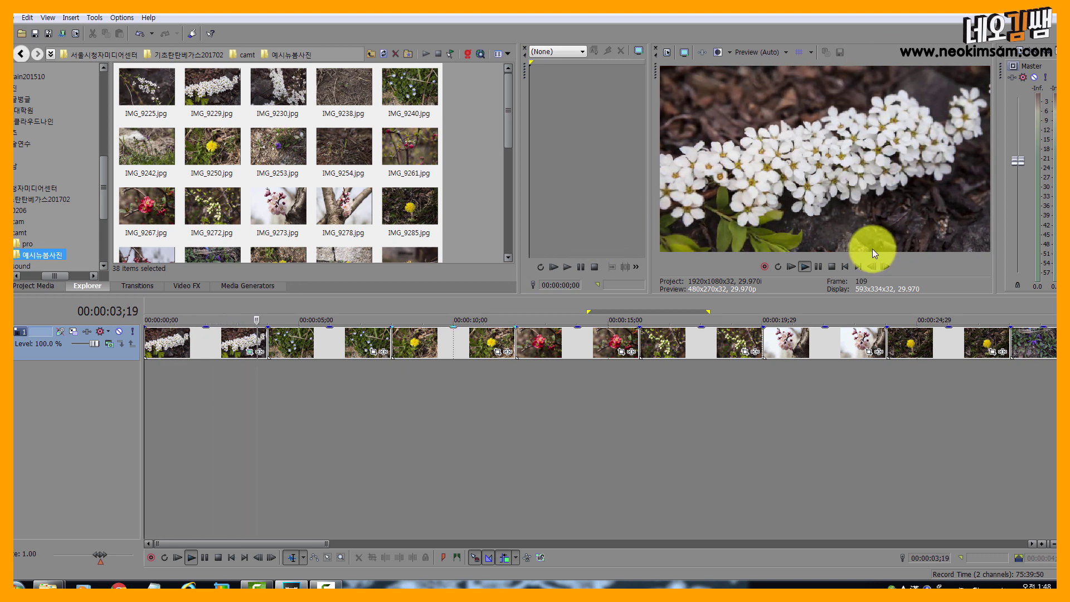
key(space)
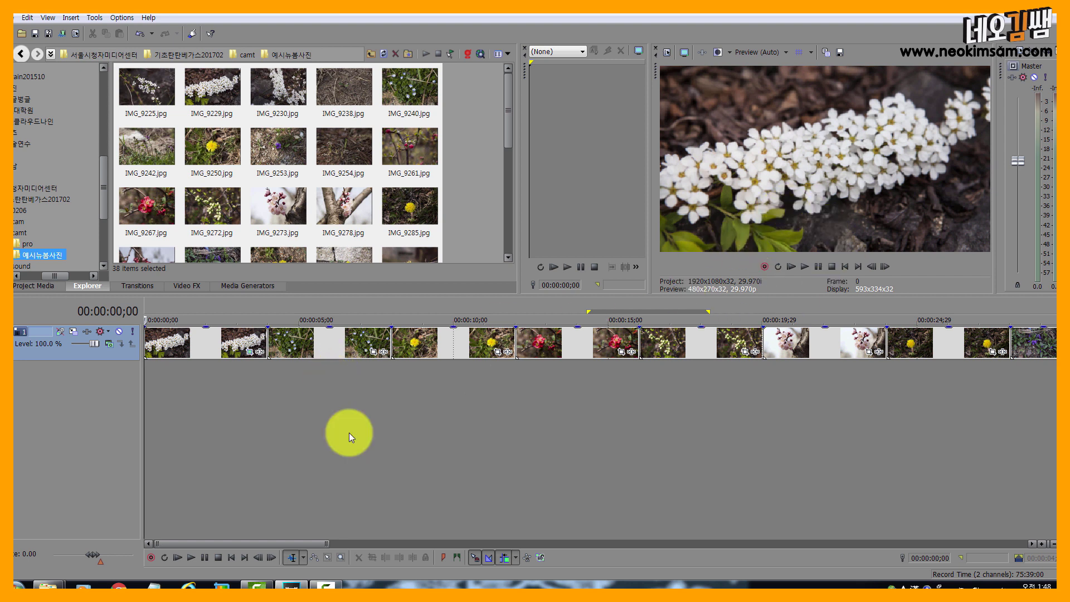
Play the slideshow from the start to check the first photo's zoom again, stopping in the second photo
key(space)
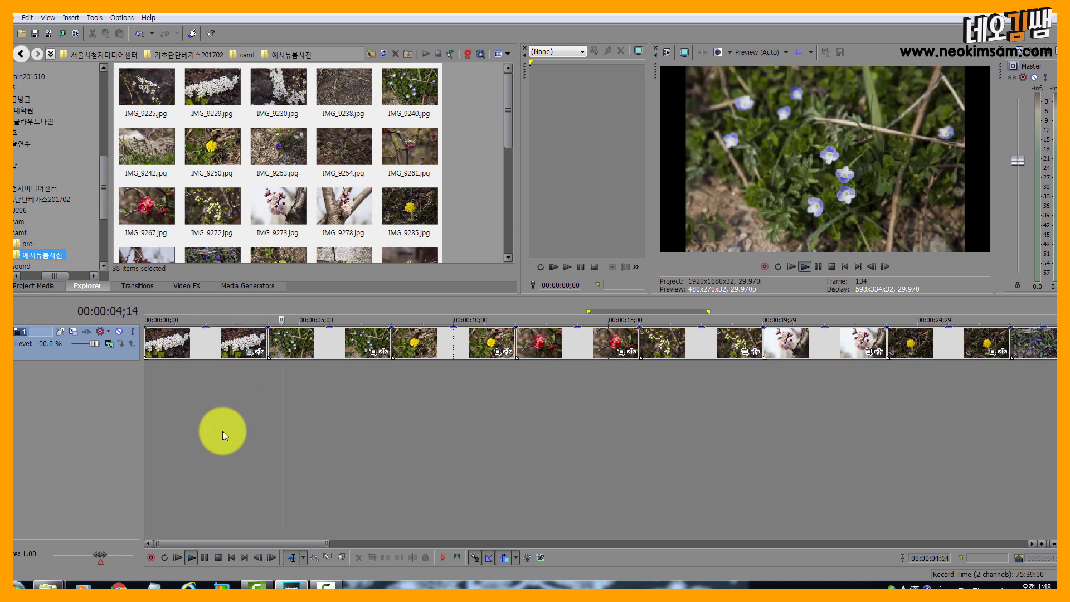
key(space)
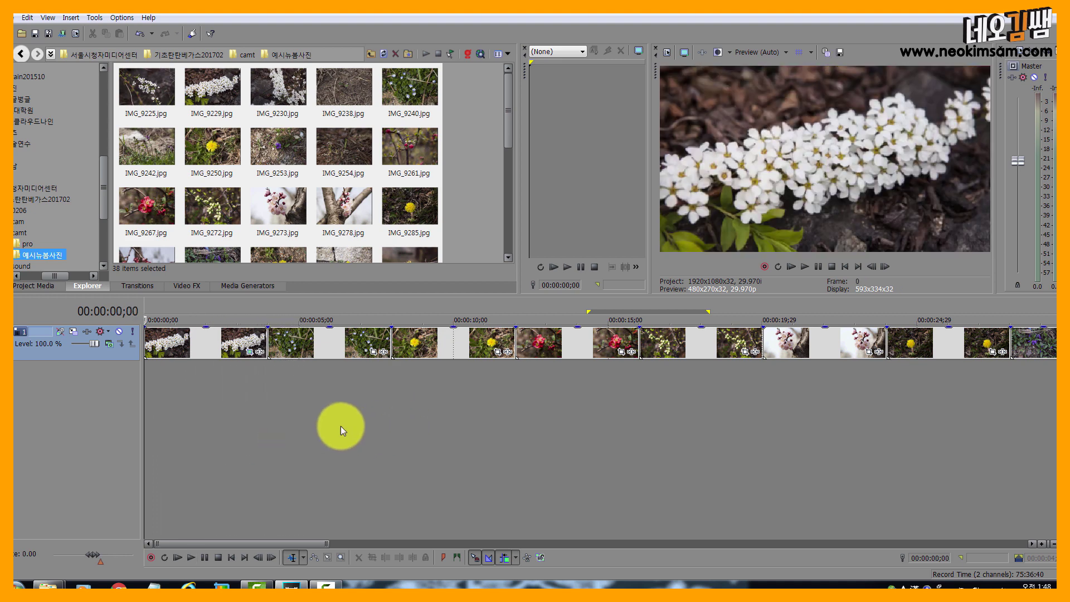
Open Event Pan/Crop for the second photo, IMG_9240, and match its crop frame to the output aspect
click(309, 403)
scroll(310, 403, up, 2)
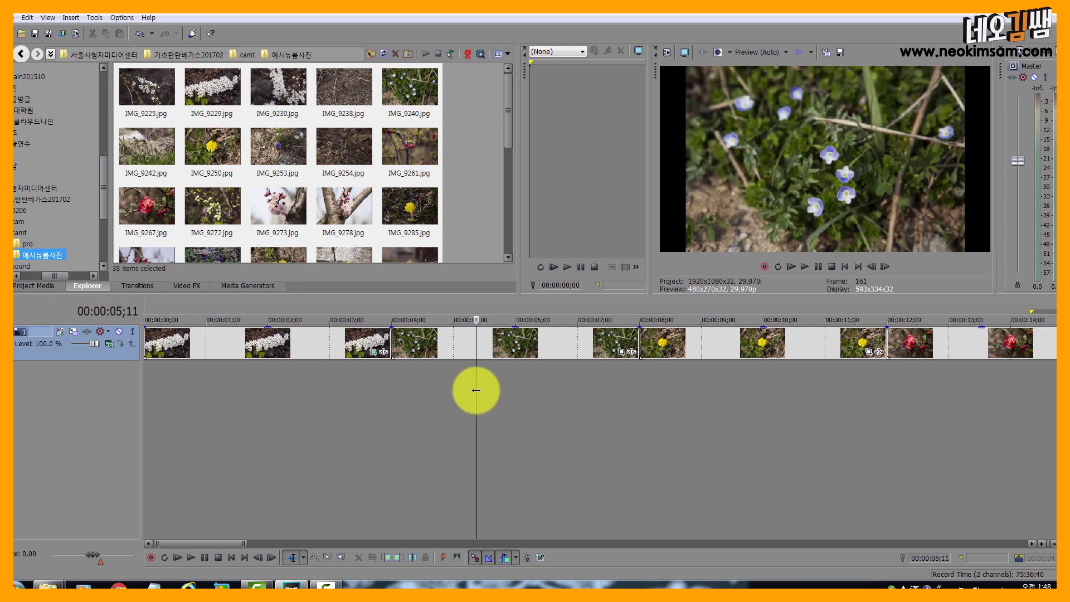
click(480, 393)
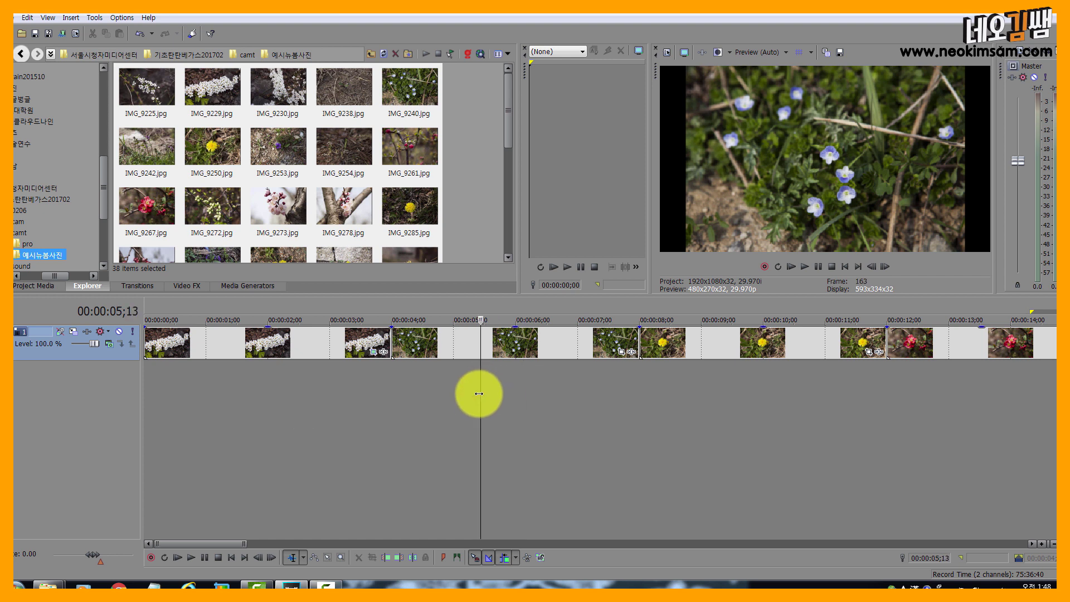
click(462, 342)
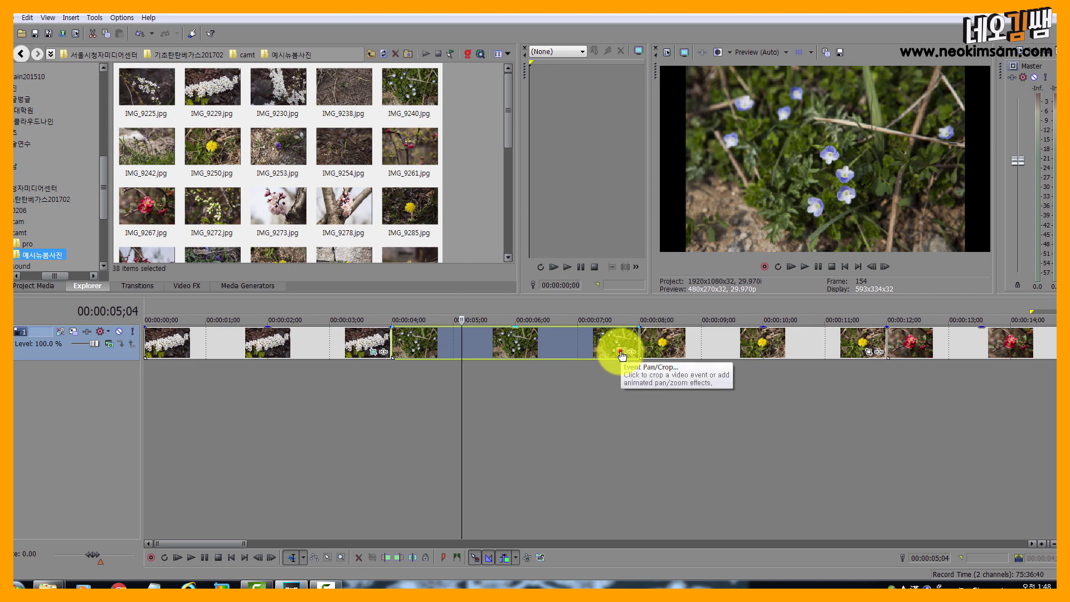
click(622, 352)
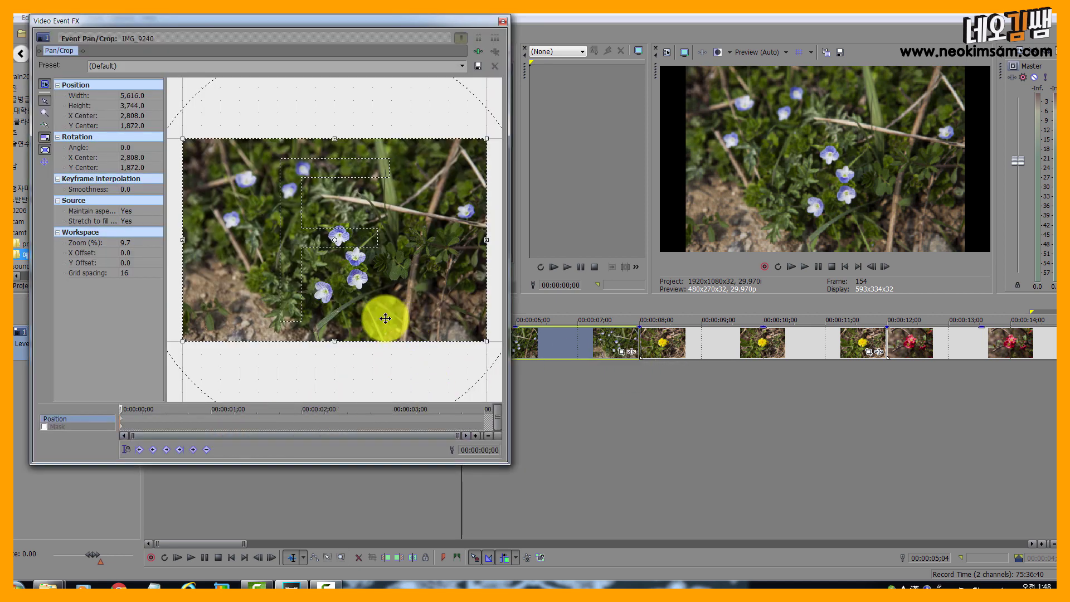
scroll(383, 314, down, 2)
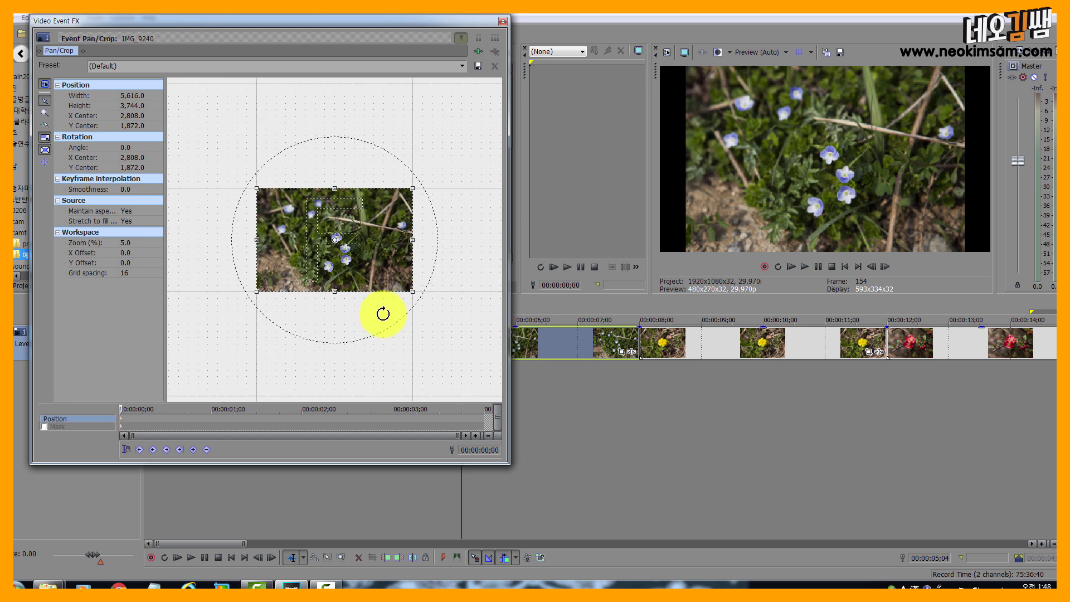
right_click(383, 314)
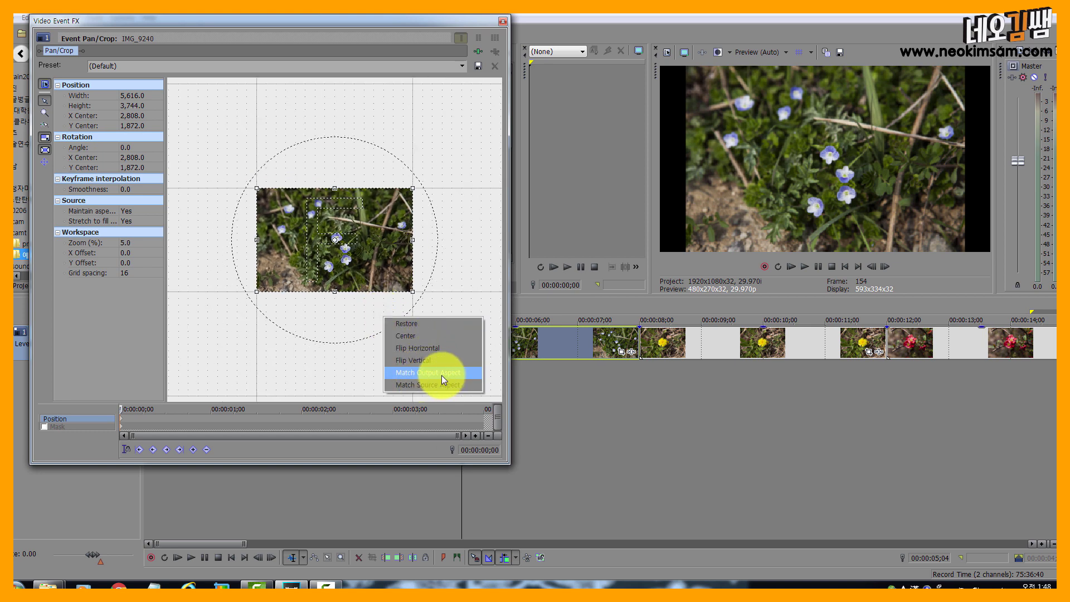
click(441, 373)
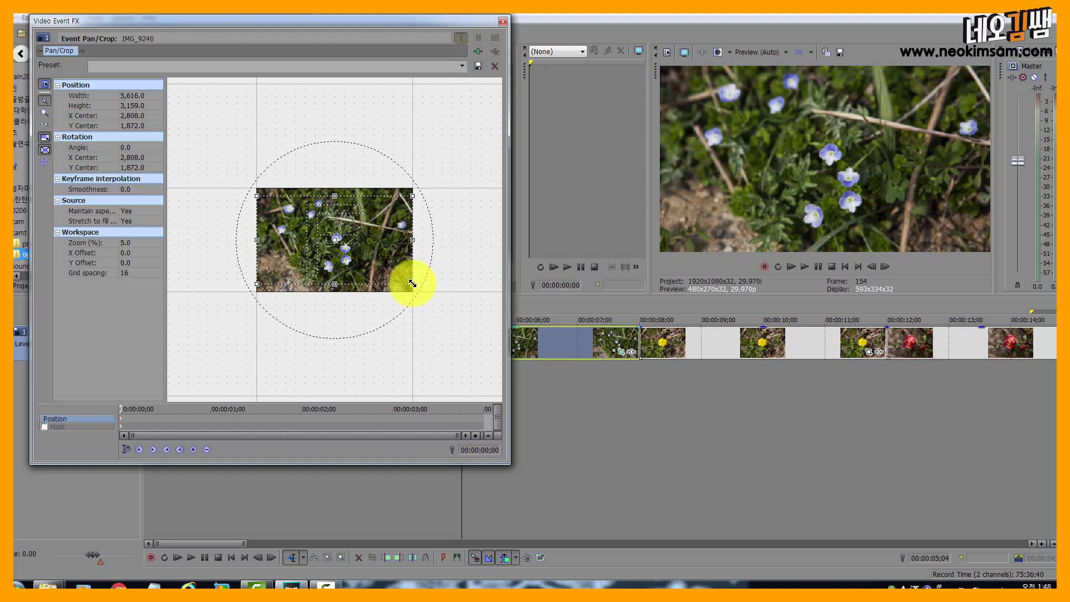
Shrink the second photo's starting crop frame to about 3,493.5 by 1,965.1 and centre it at about 1,826.9, 2,272.5
drag(413, 284, 383, 270)
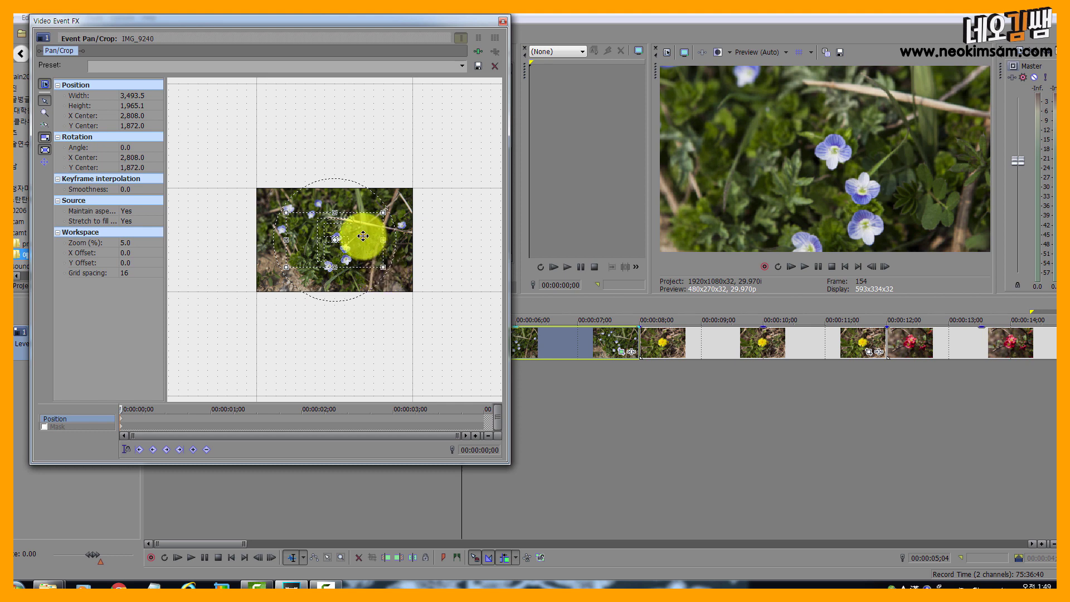
drag(363, 236, 336, 247)
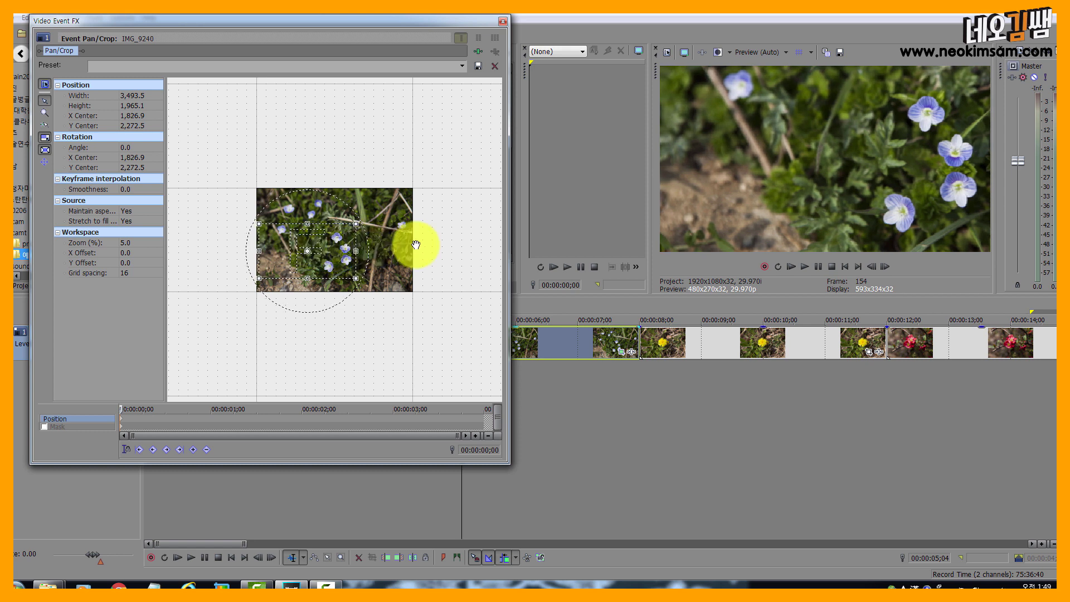
At 00:00:04;00, shift the second photo's crop frame horizontally to an X center of about 2,968.2 and close the Pan/Crop window
click(432, 412)
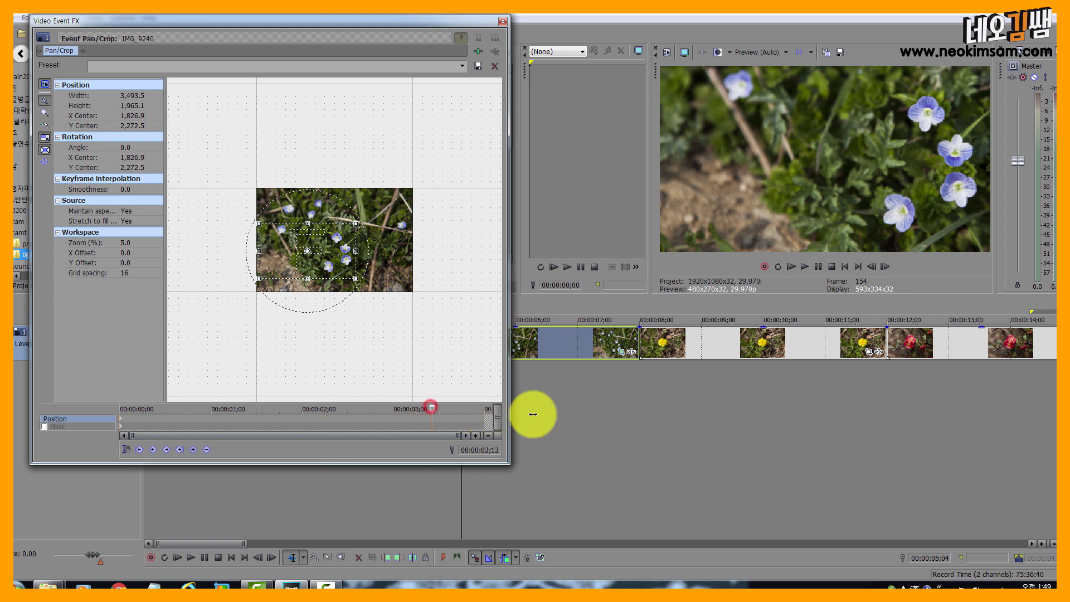
drag(532, 415, 552, 411)
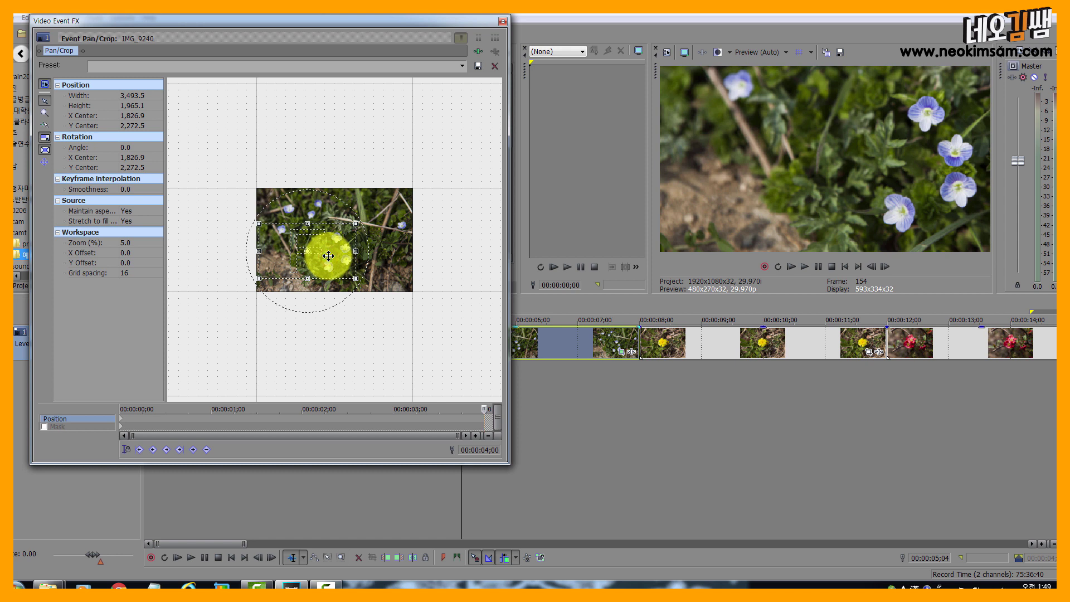
drag(328, 255, 361, 256)
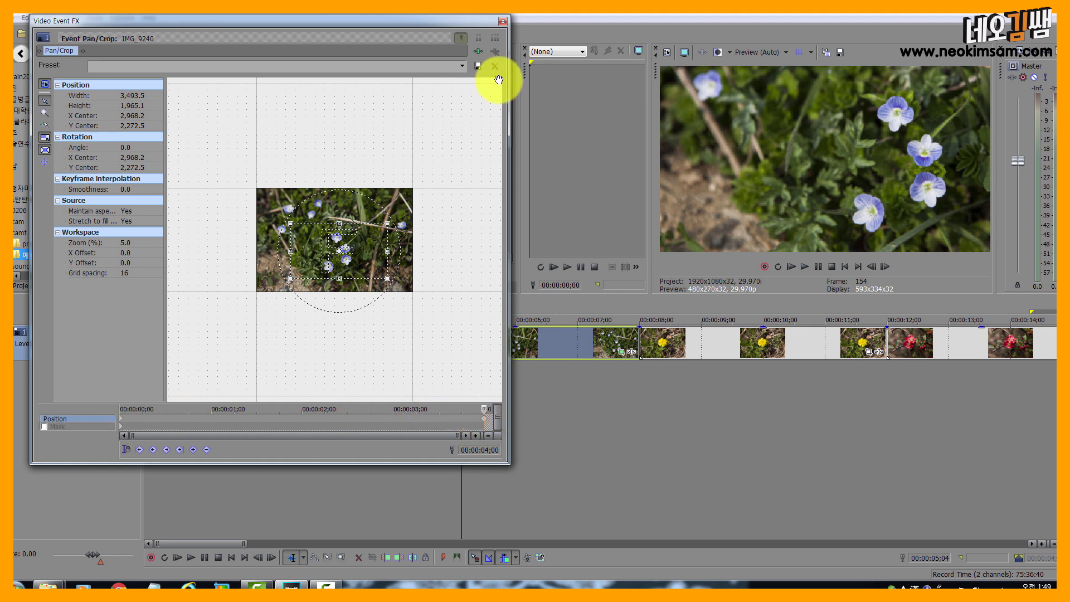
click(503, 22)
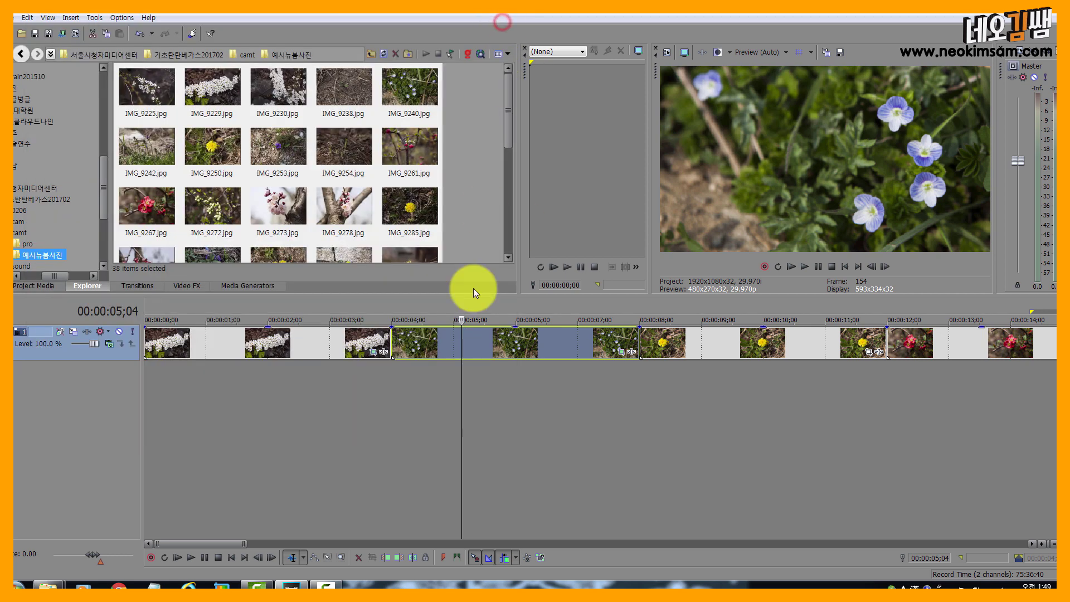
Play the second photo twice from just before its start to check the speed of its horizontal pan
click(387, 403)
key(space)
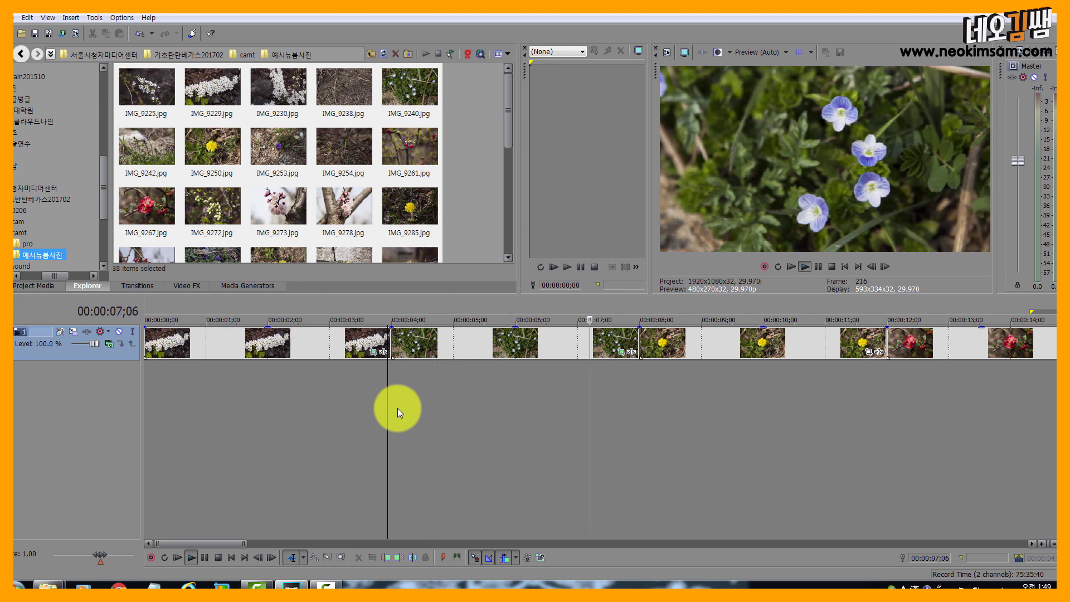
key(space)
key(space)
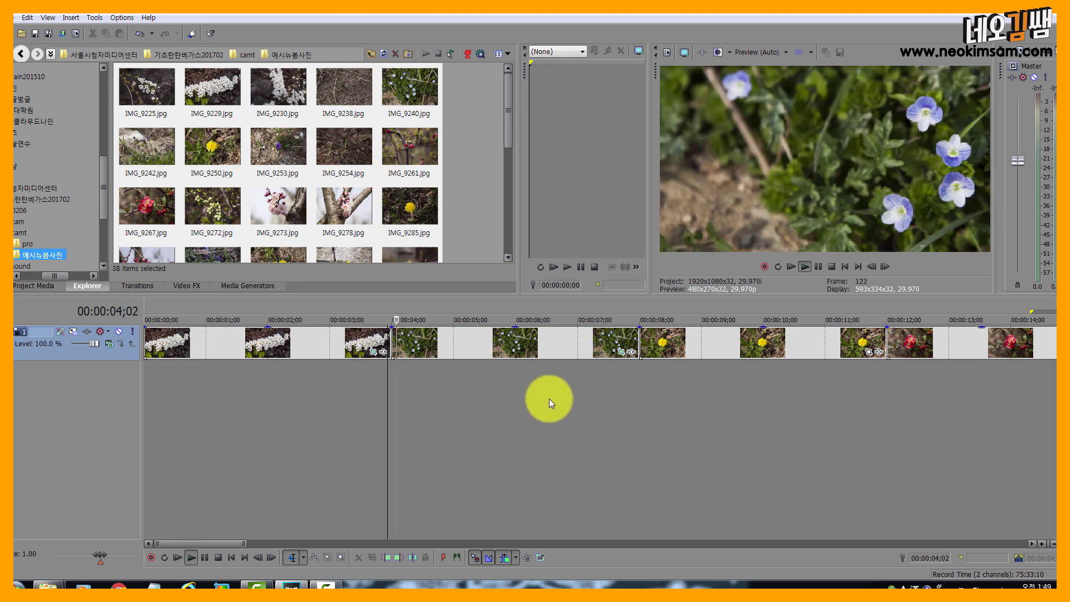
key(space)
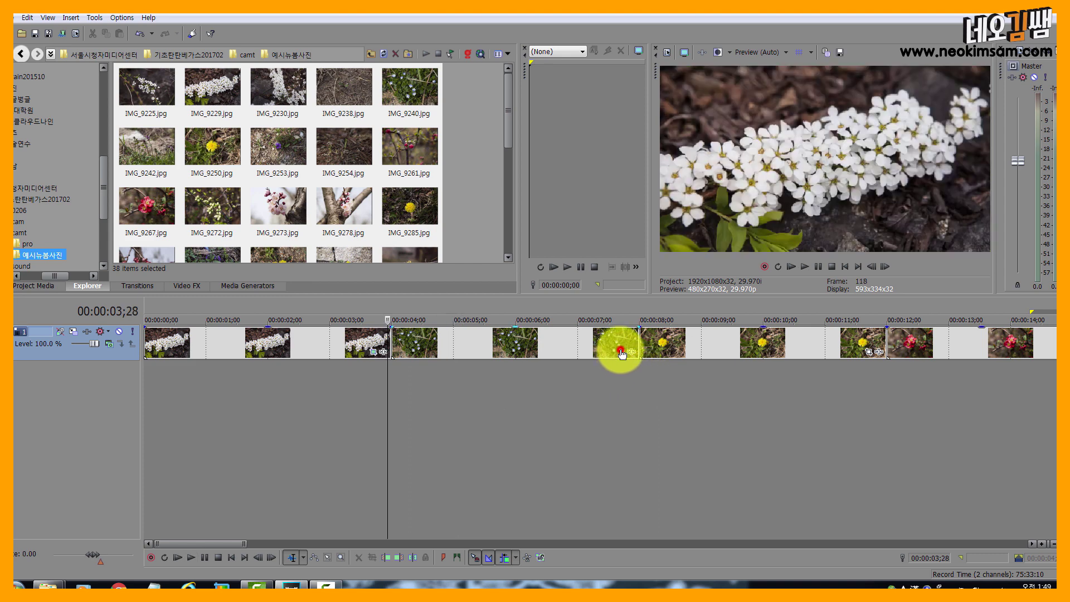
Shorten the second photo's pan by moving its 00:00:04;00 crop frame to a center of about 2,238.4, 2,293.0, and close Pan/Crop
click(621, 351)
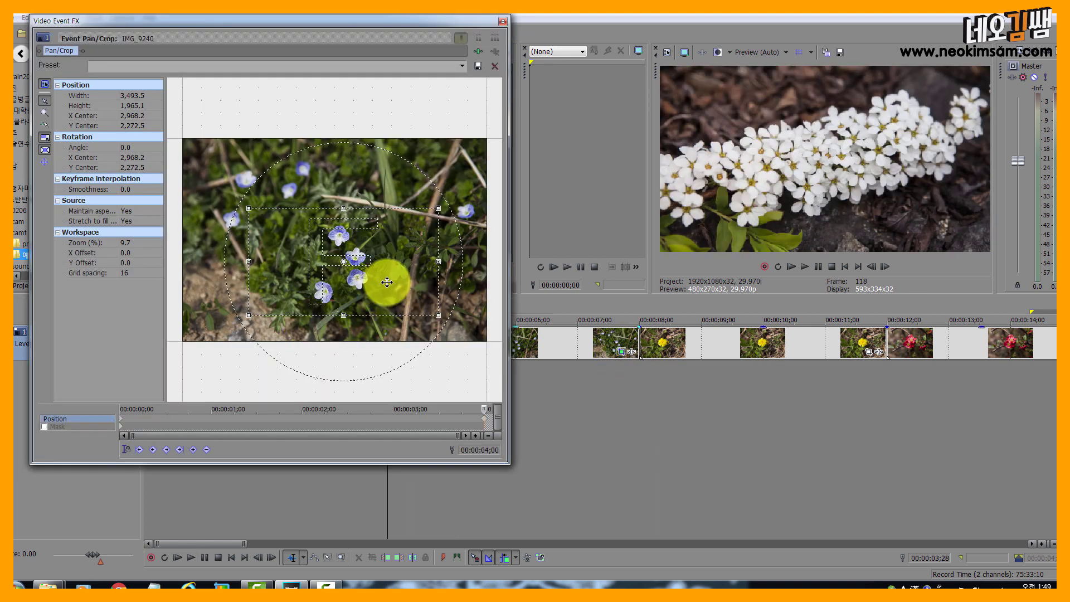
drag(385, 282, 347, 283)
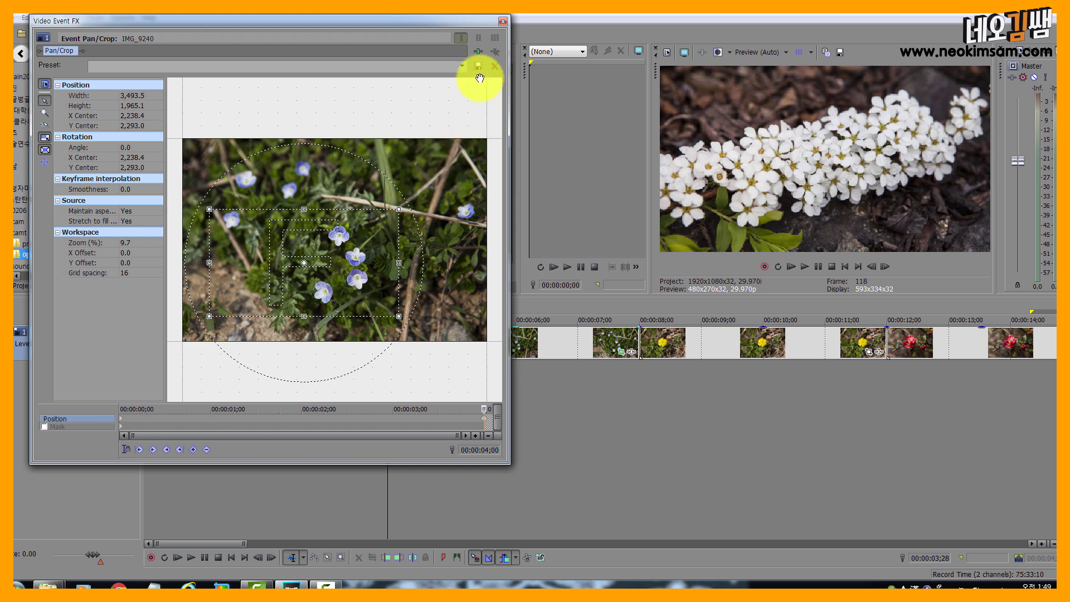
click(503, 23)
Play from just before the second photo to check its shortened pan
click(381, 398)
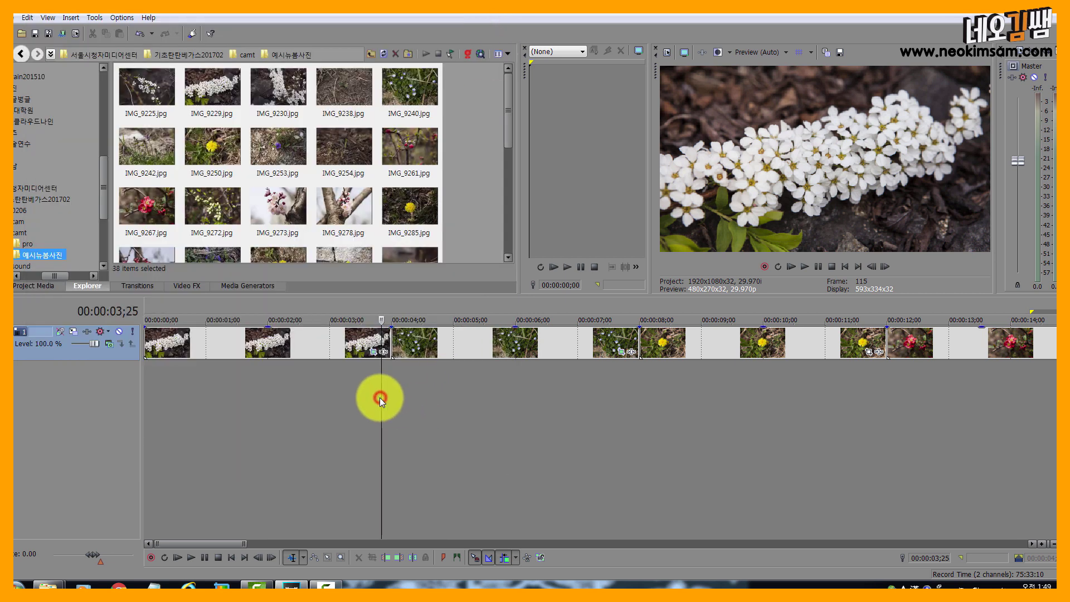
key(space)
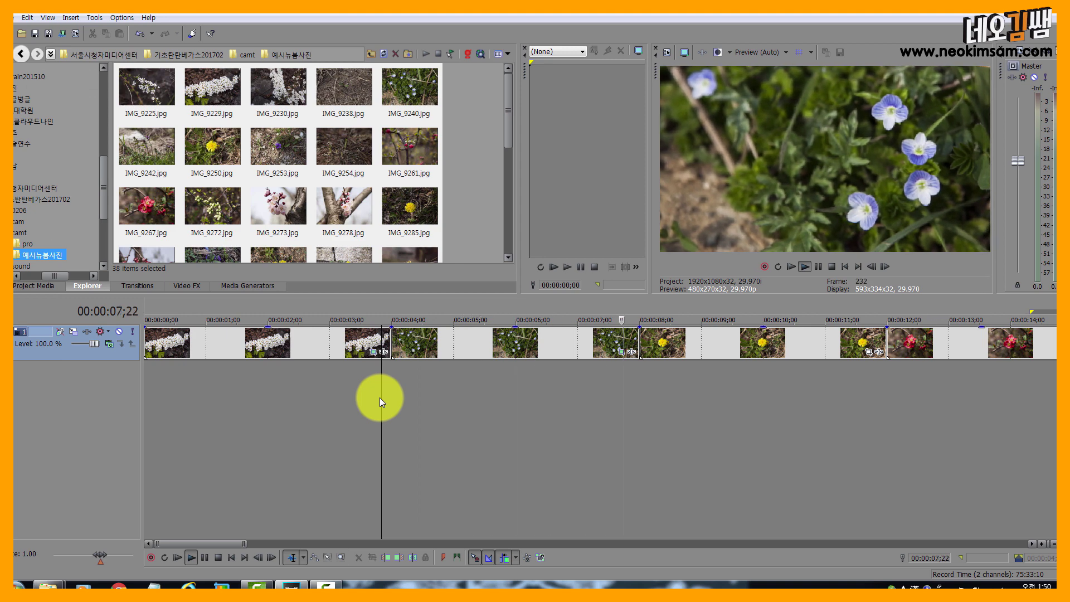
Stop playback and match the yellow flower photo's pan/crop frame on the timeline to the output aspect
key(space)
click(709, 344)
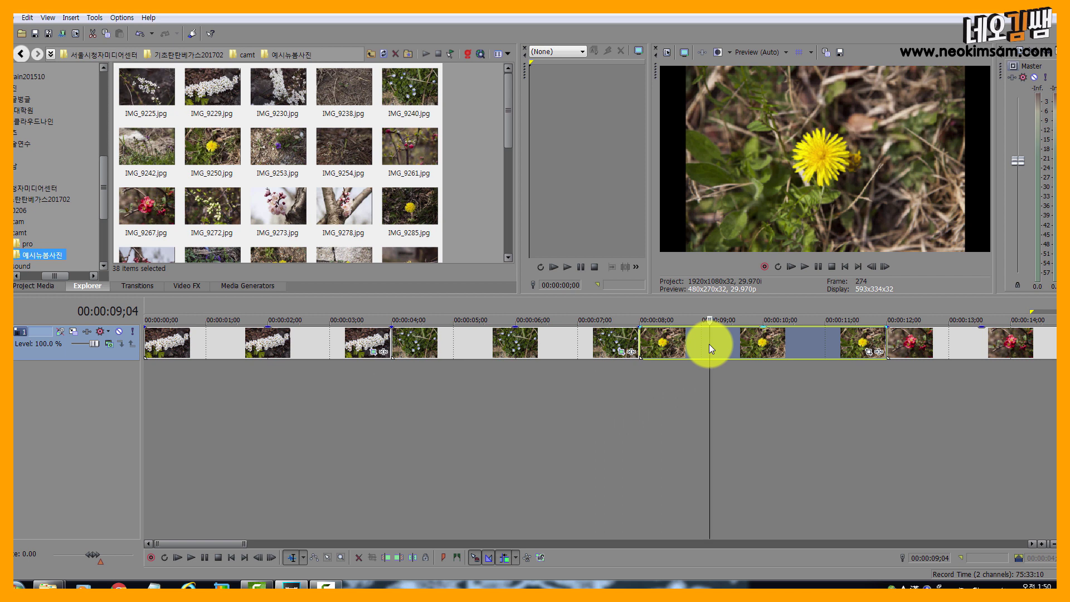
click(870, 353)
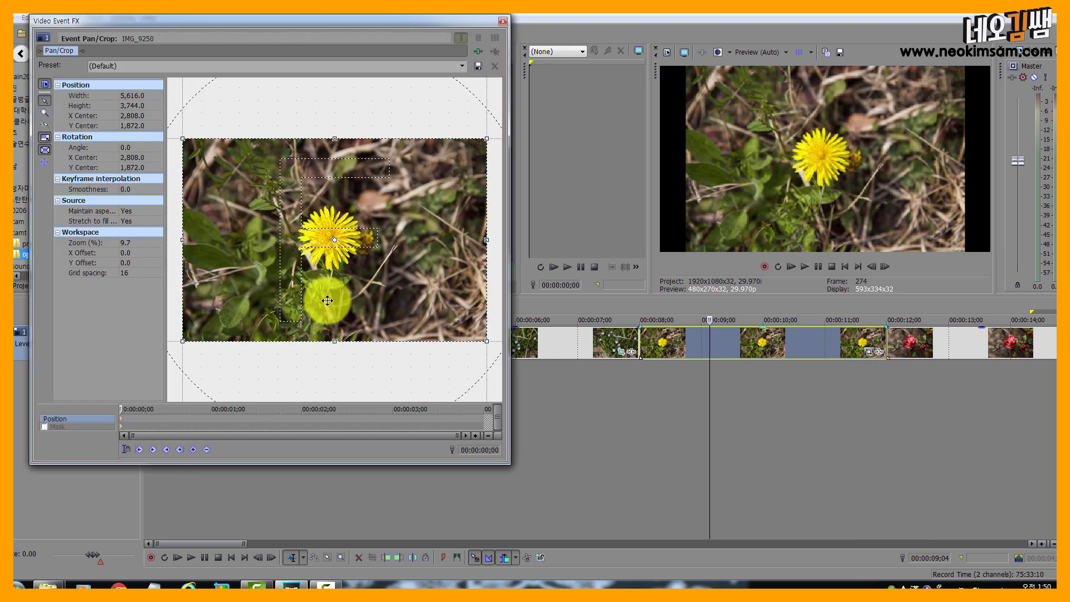
right_click(422, 303)
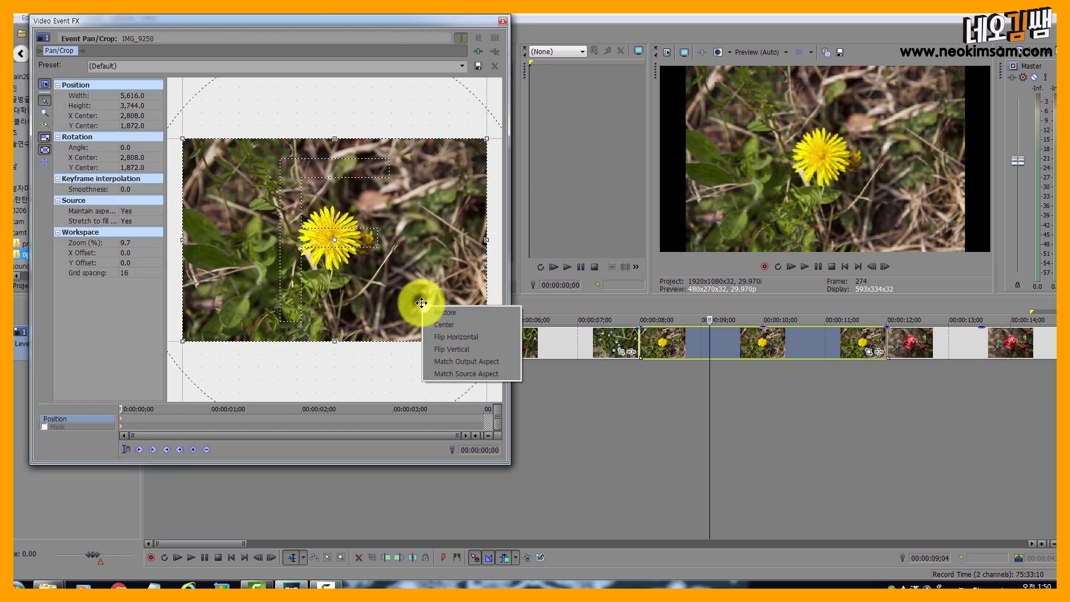
click(441, 362)
Shrink the yellow flower photo's crop frame at the starting keyframe to about 4,771 by 2,684
scroll(389, 338, down, 8)
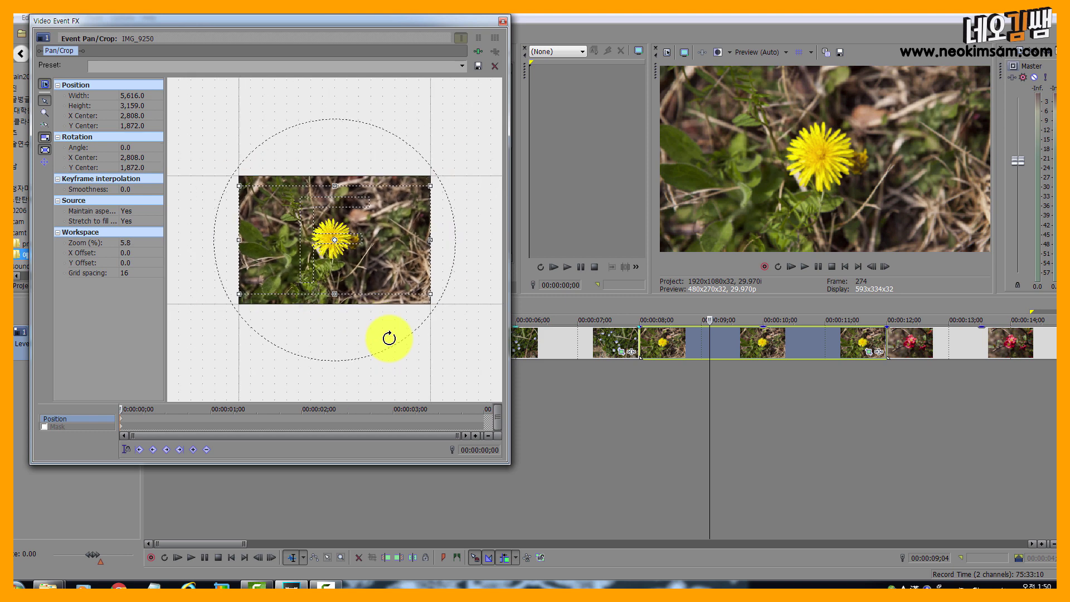
scroll(389, 339, up, 3)
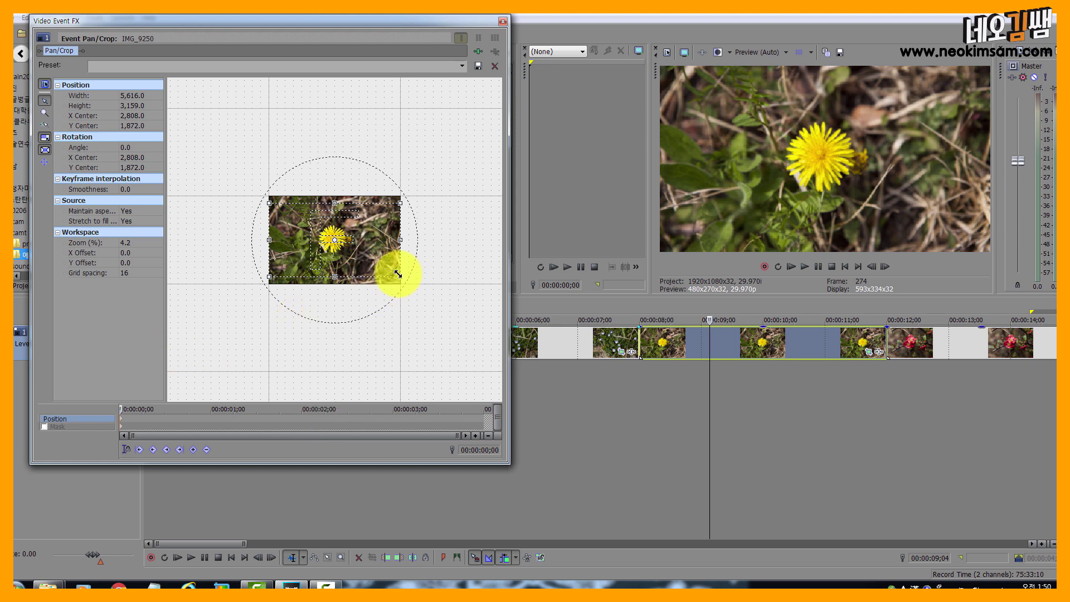
drag(400, 277, 390, 268)
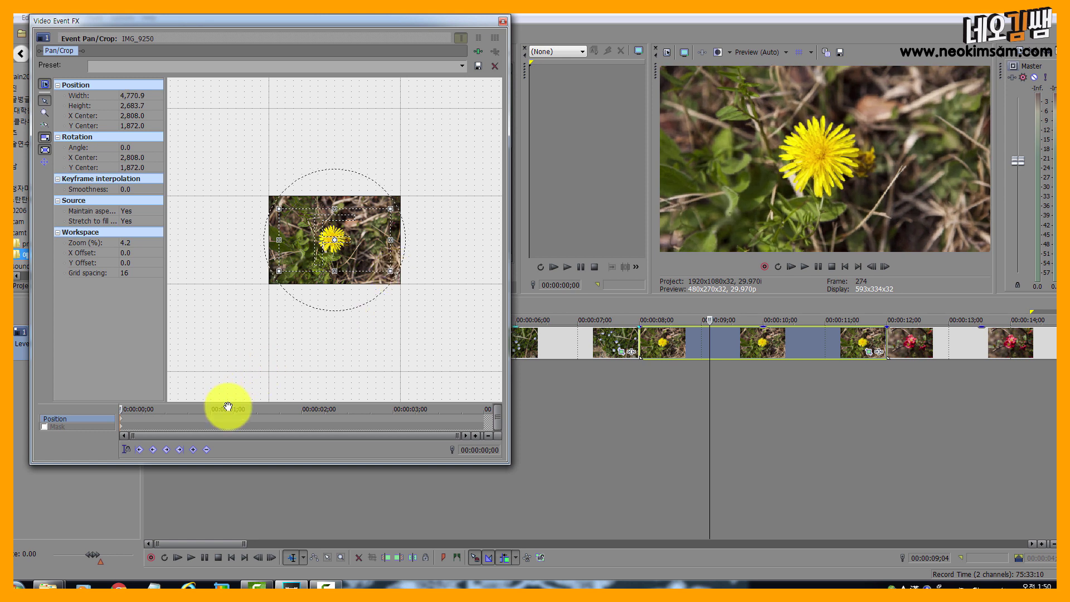
Add a position keyframe at 00:00:04;00 with the yellow flower photo's crop frame enlarged to 5,616 by 3,159
click(214, 416)
drag(214, 415, 424, 416)
drag(540, 419, 568, 416)
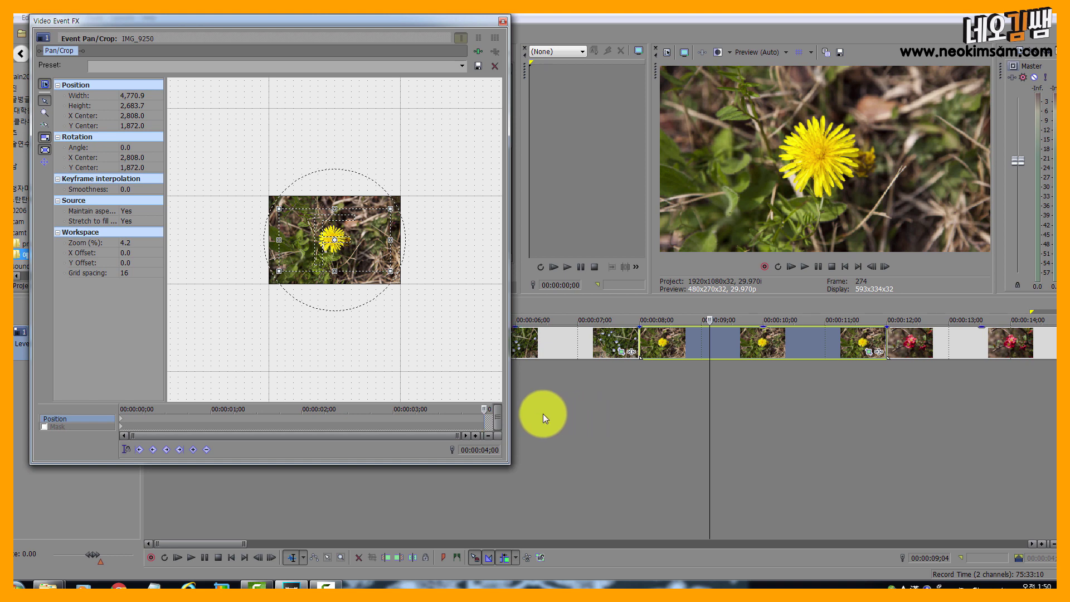
scroll(390, 271, up, 4)
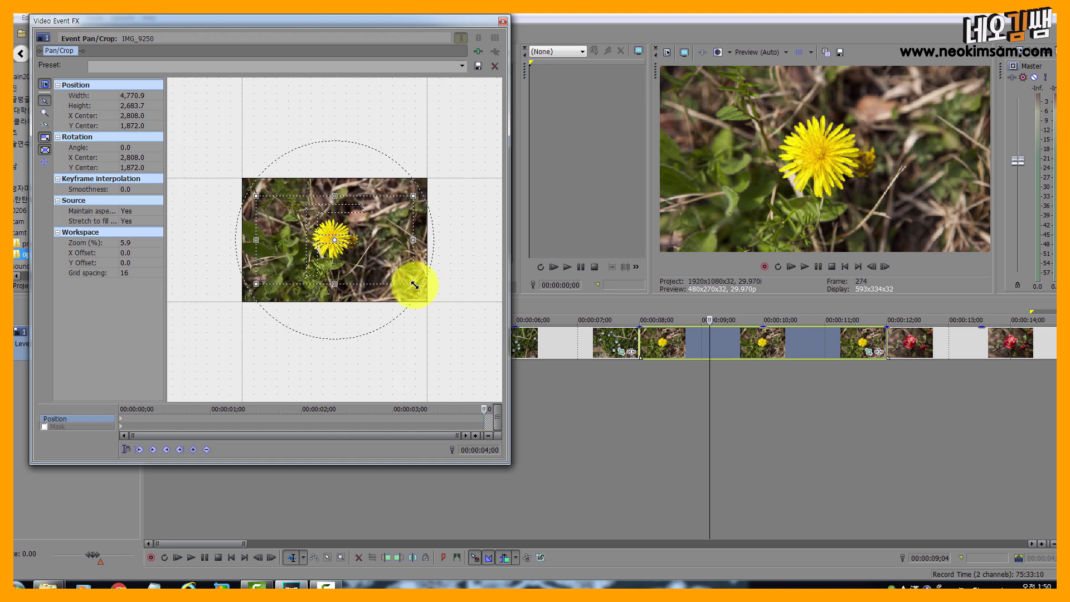
drag(413, 284, 426, 290)
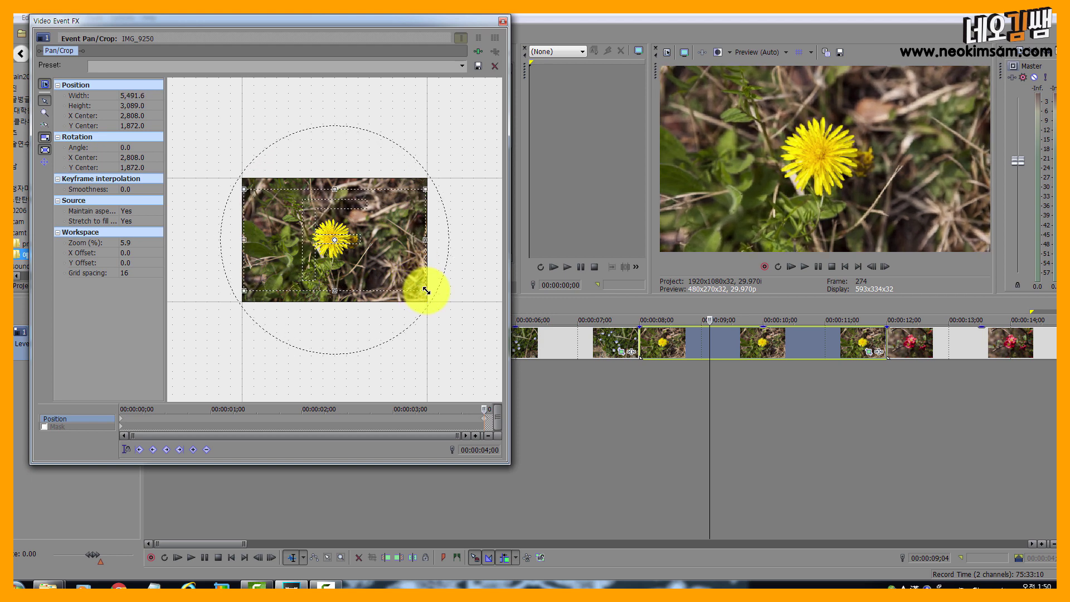
drag(427, 290, 428, 292)
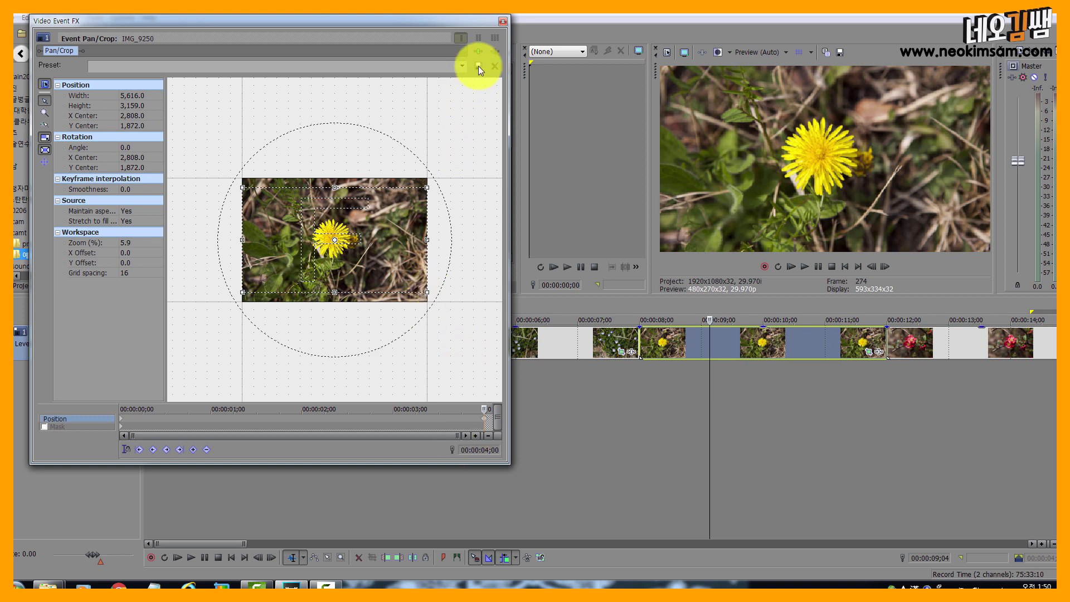
Close the pan/crop window and play back the yellow flower photo's motion from just before its start
click(503, 22)
click(627, 405)
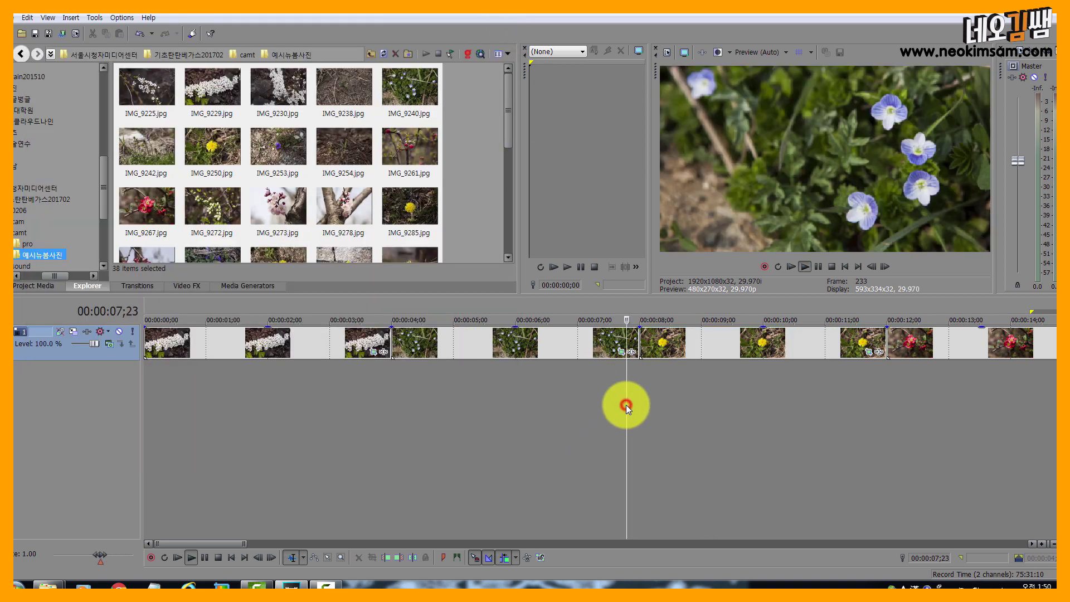
key(space)
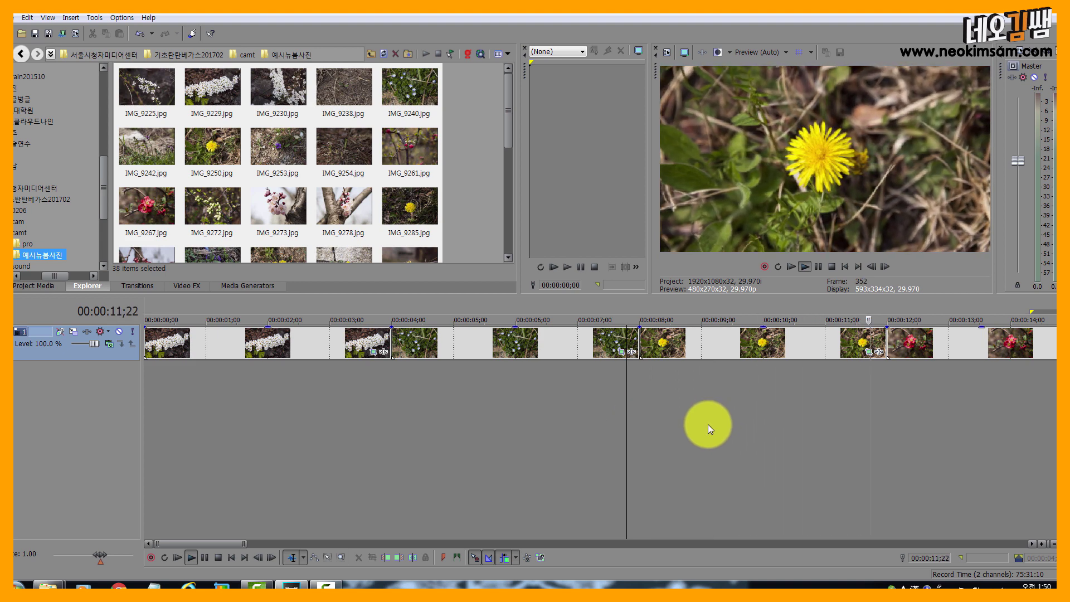
key(space)
Match the red flower photo's crop frame to the output aspect and move it up to a Y center of 1,638
click(907, 403)
scroll(904, 406, down, 2)
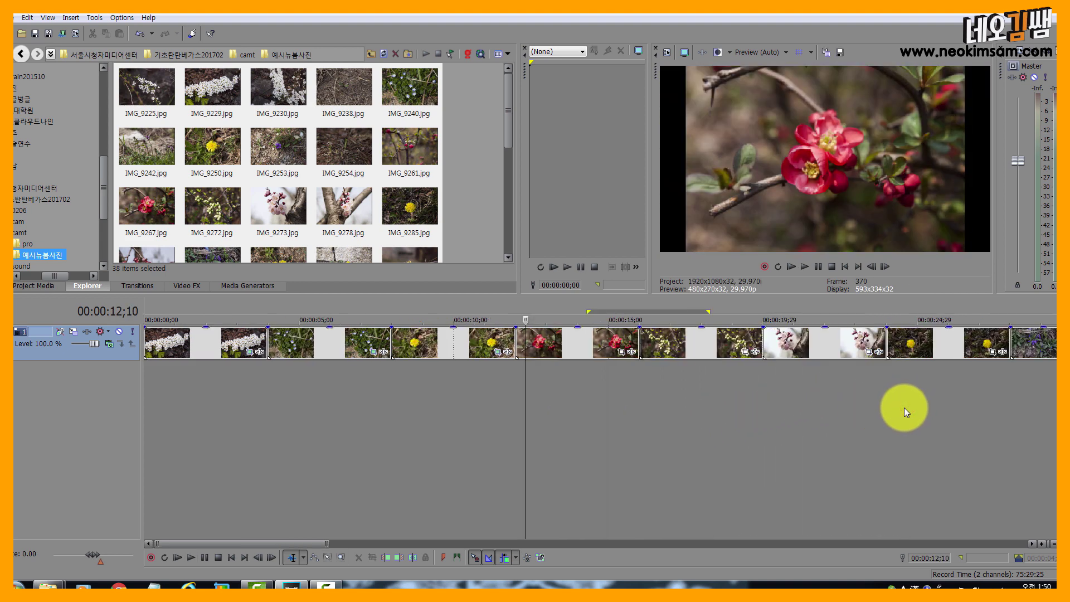
click(579, 340)
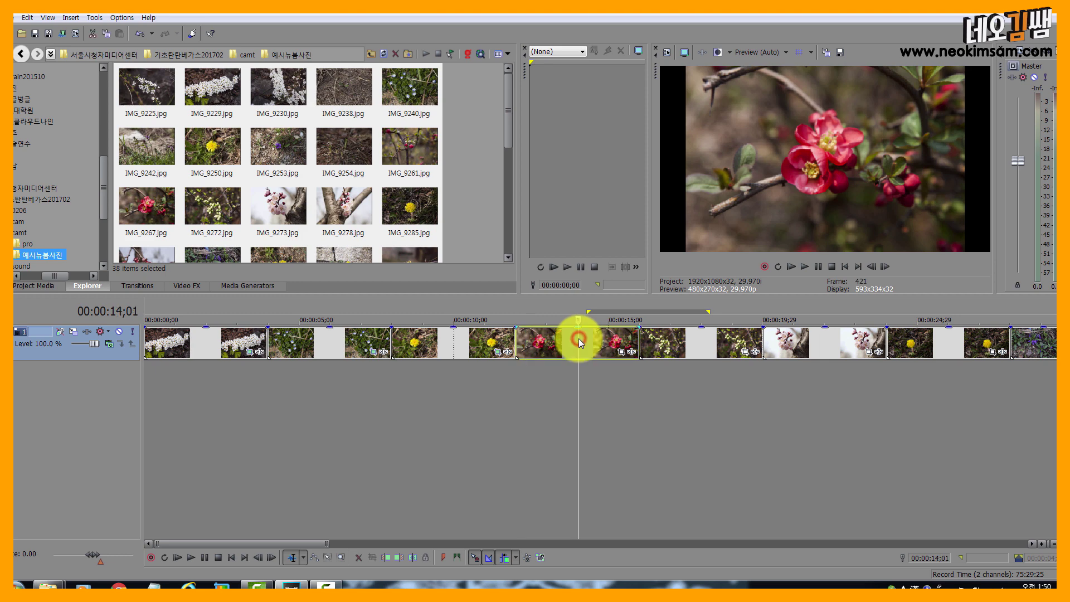
click(622, 352)
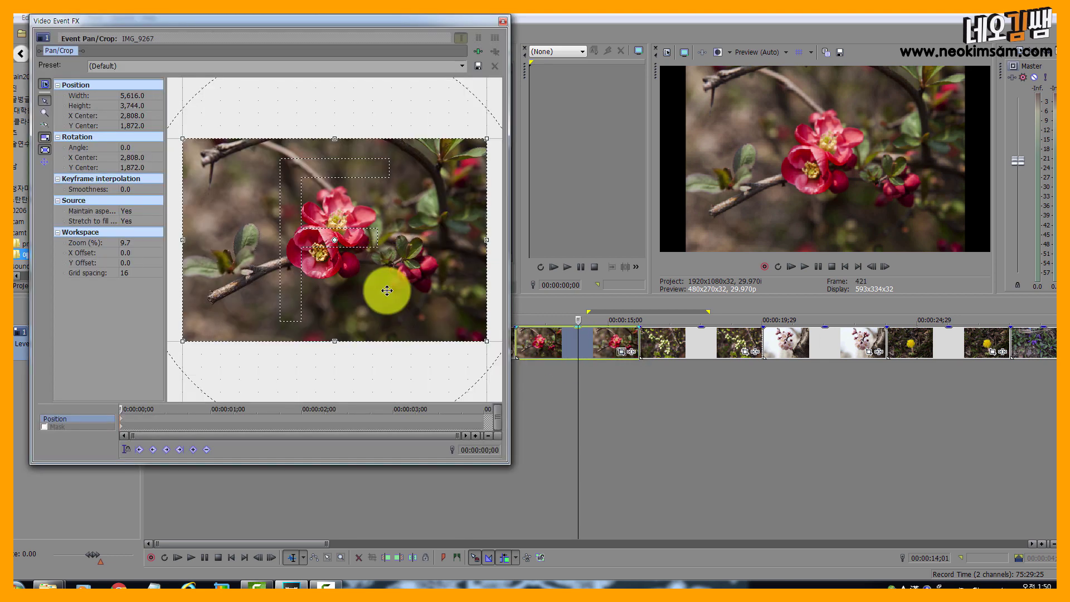
right_click(382, 286)
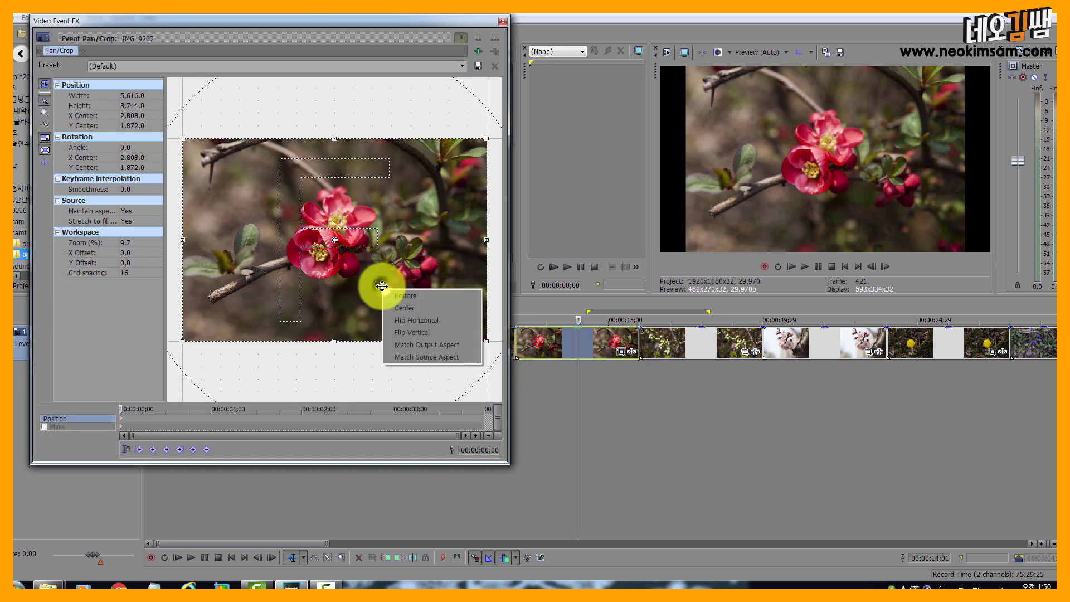
click(410, 343)
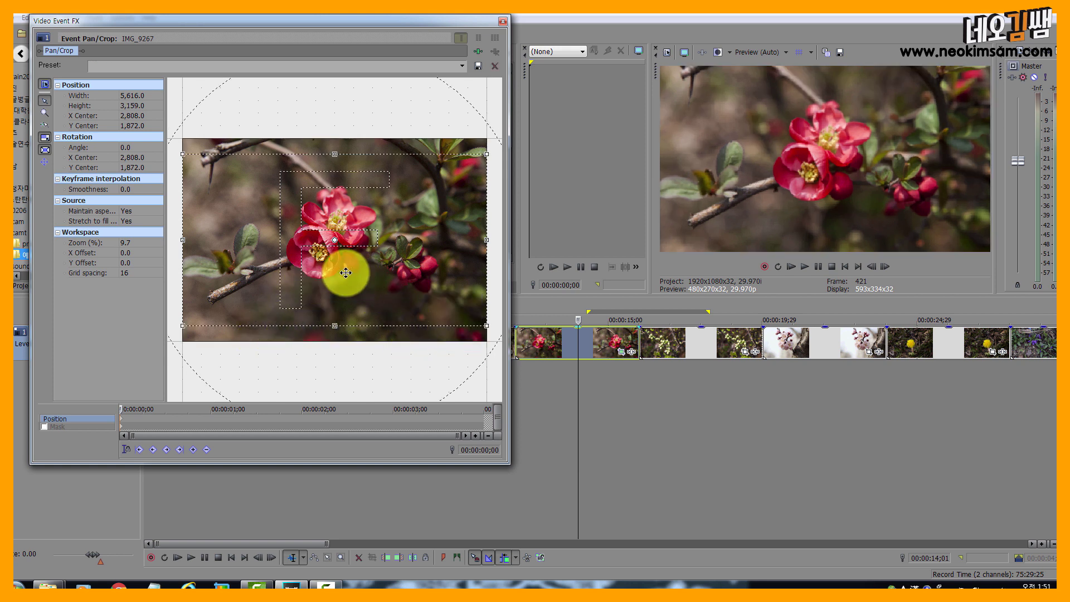
drag(380, 289, 381, 278)
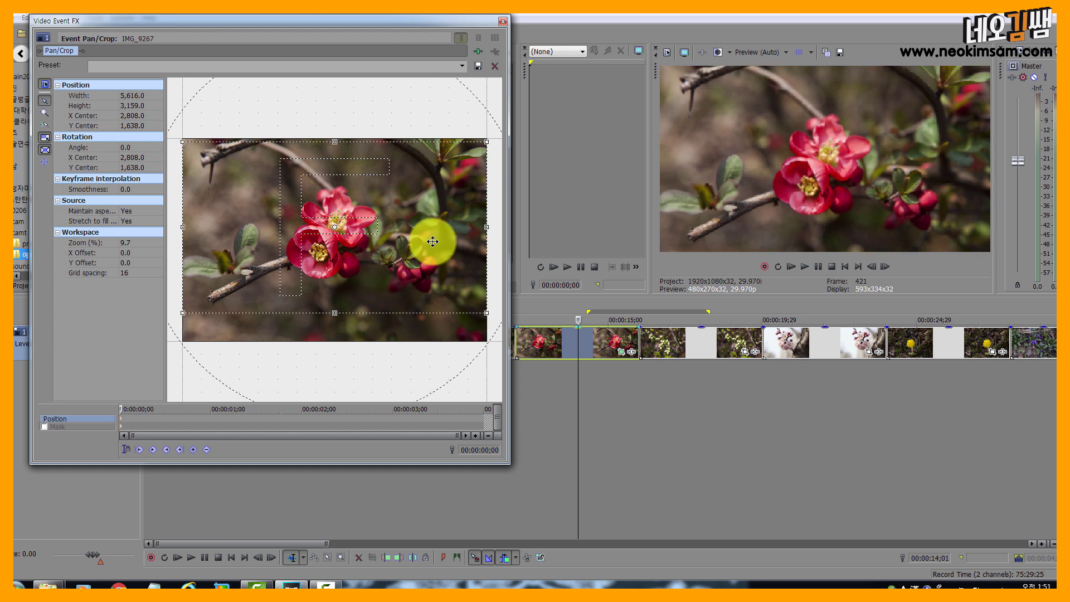
Add a position keyframe at 00:00:04;00 with the red flower photo's crop frame moved down to a Y center of 2,106
click(475, 410)
drag(514, 410, 534, 411)
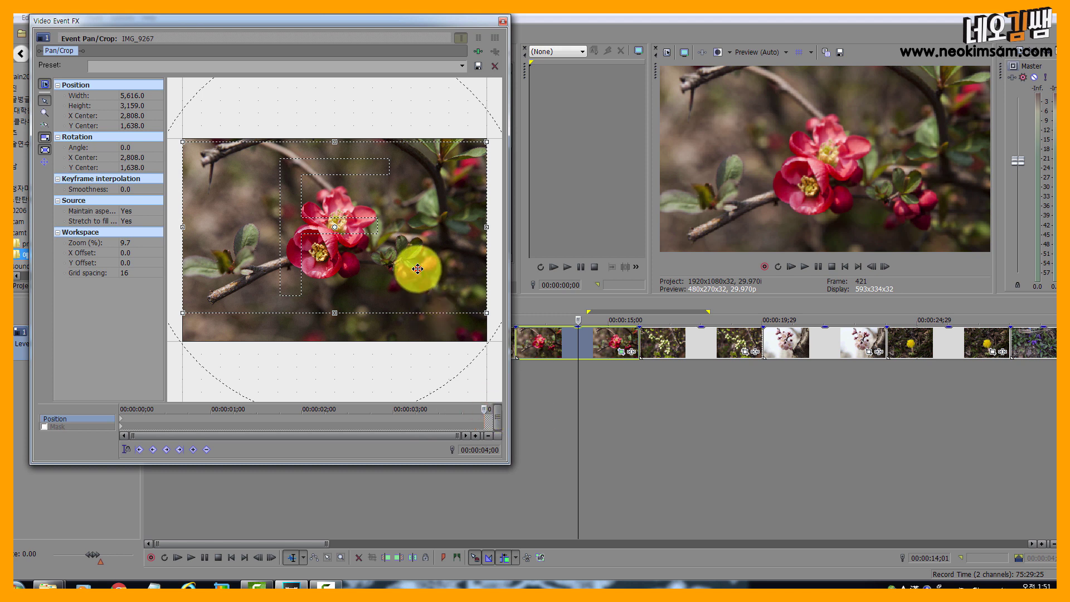
drag(417, 269, 421, 291)
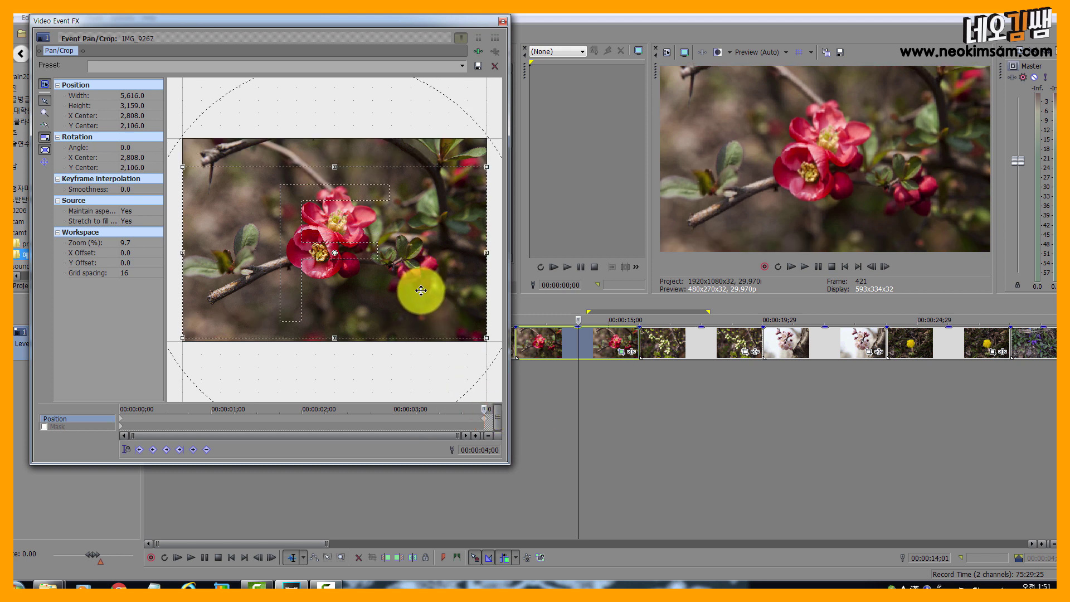
Close the pan/crop window and play back the red flower photo's vertical pan on the timeline
click(503, 21)
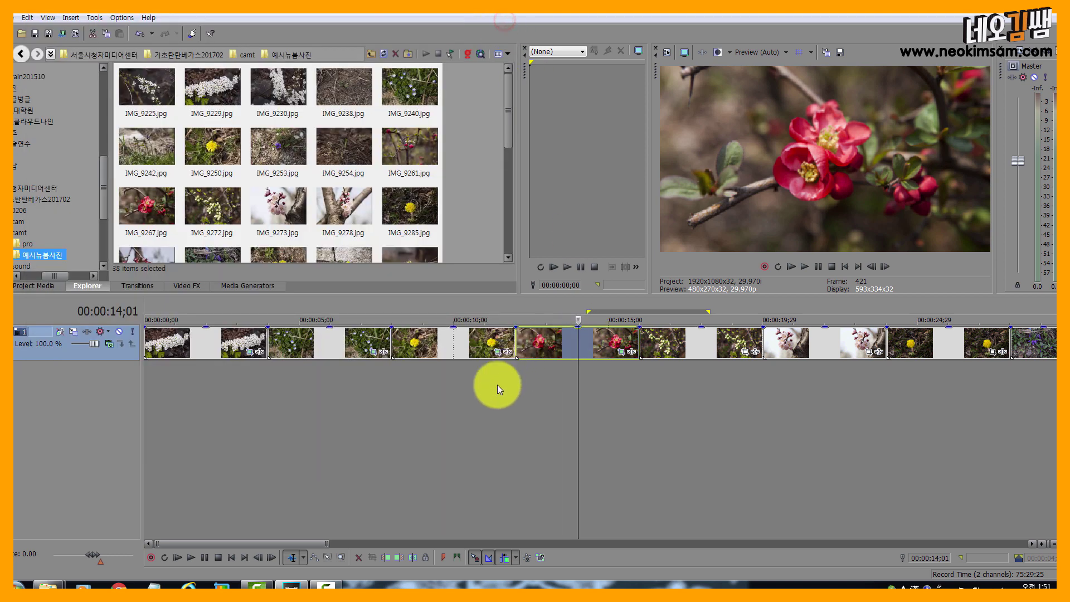
click(503, 399)
key(space)
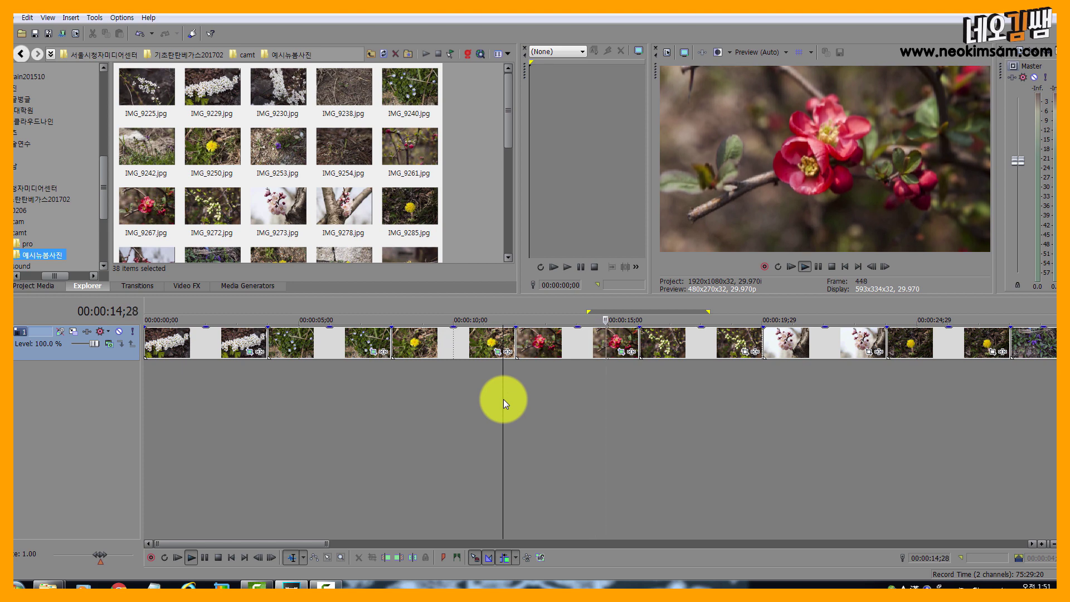
key(space)
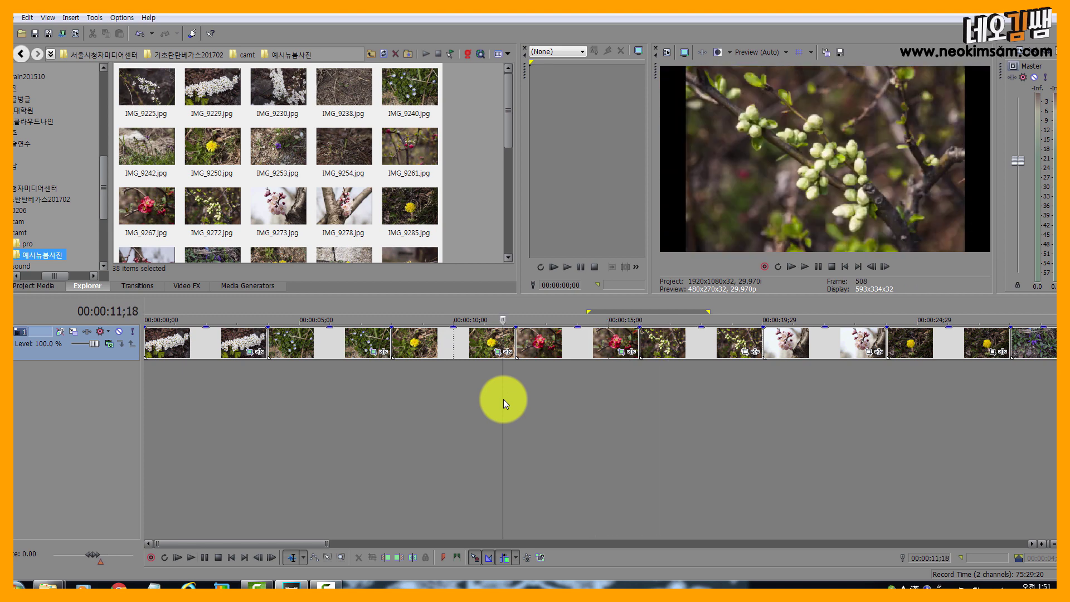
key(space)
key(space)
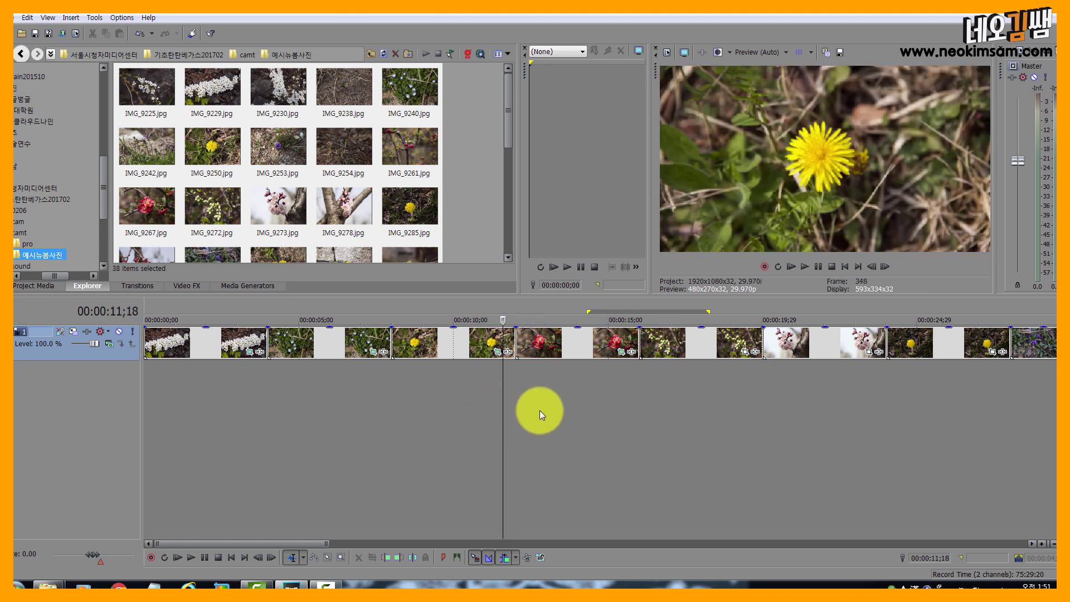
click(557, 401)
key(space)
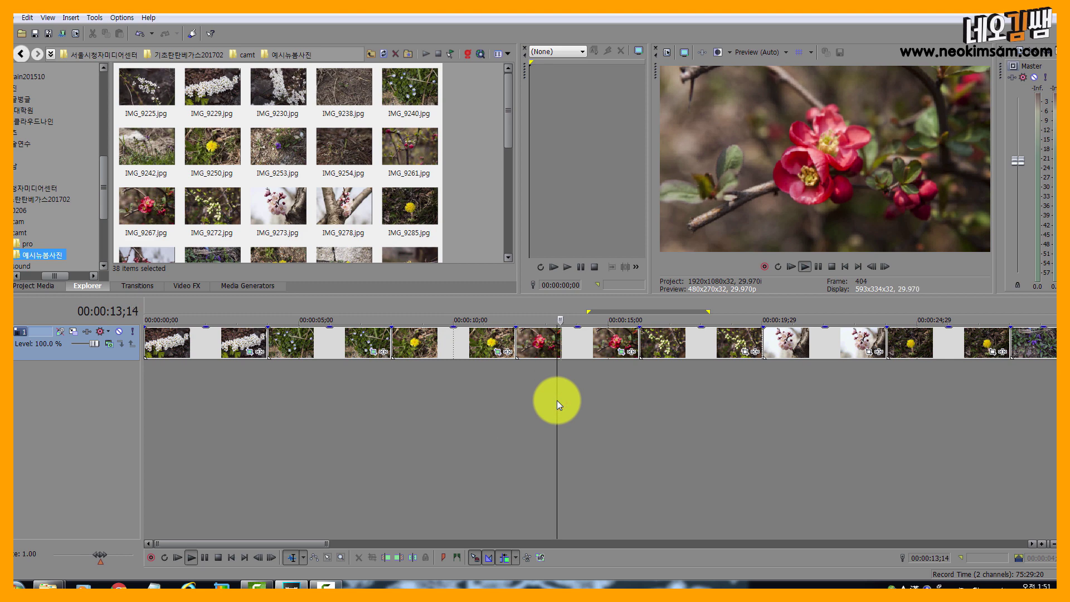
scroll(557, 401, down, 5)
key(space)
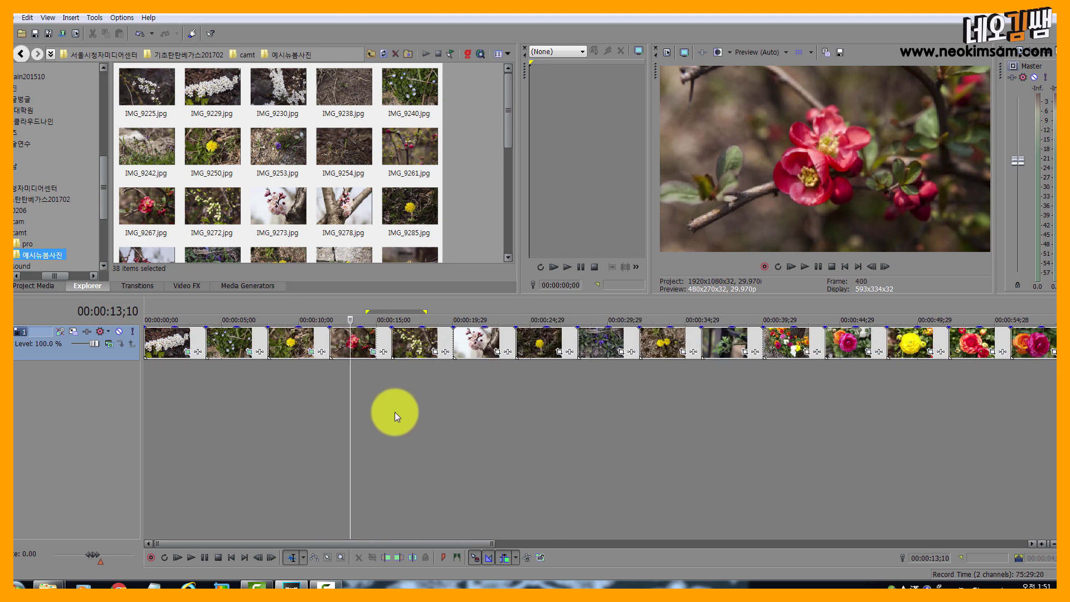
scroll(372, 358, down, 4)
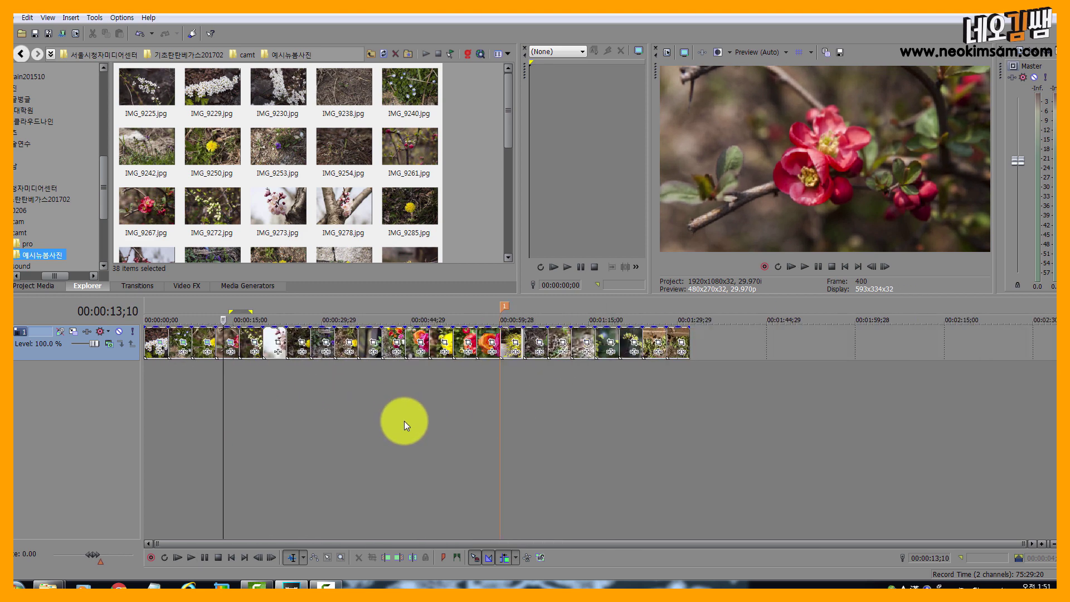
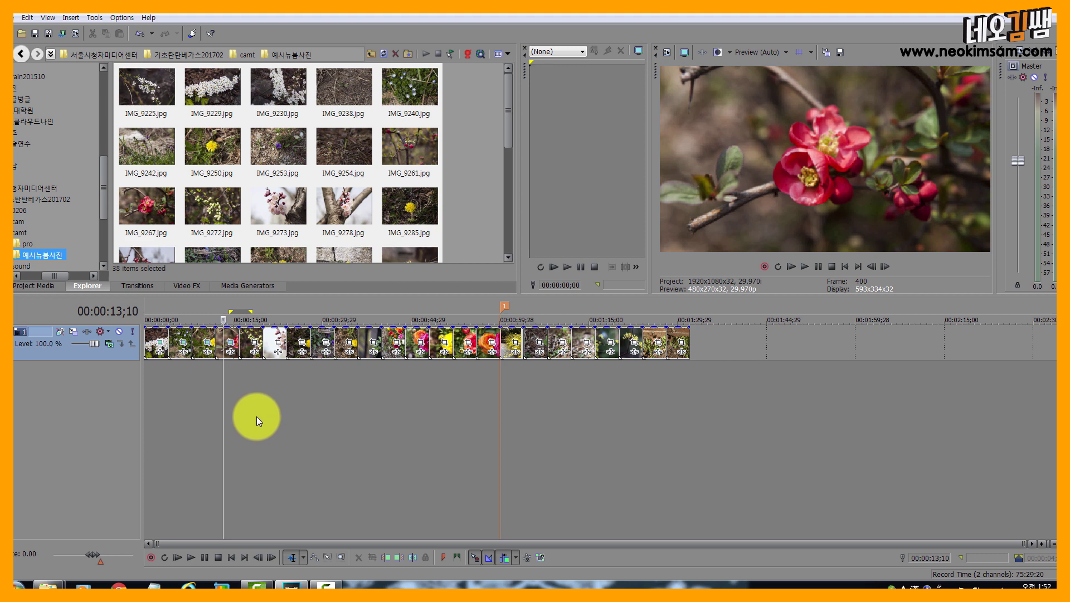
scroll(257, 416, up, 2)
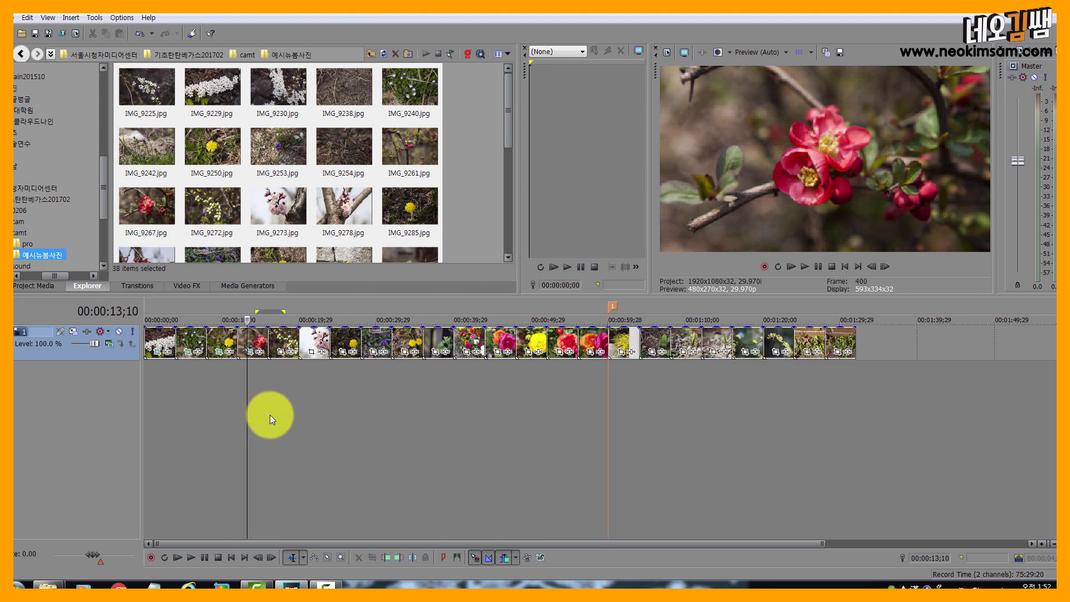
scroll(270, 415, down, 2)
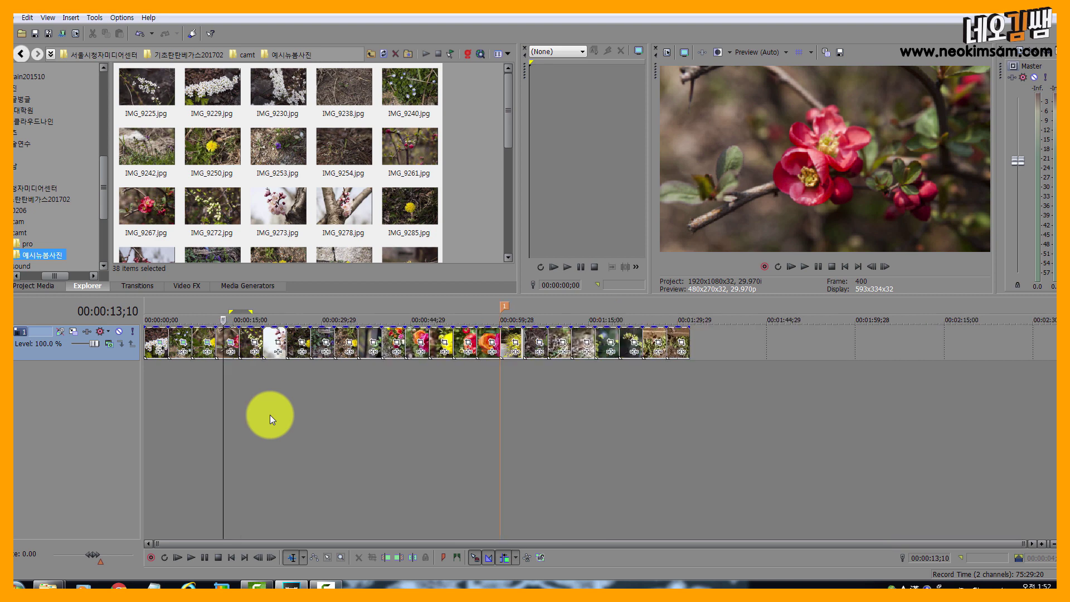
scroll(270, 415, up, 2)
scroll(270, 415, down, 2)
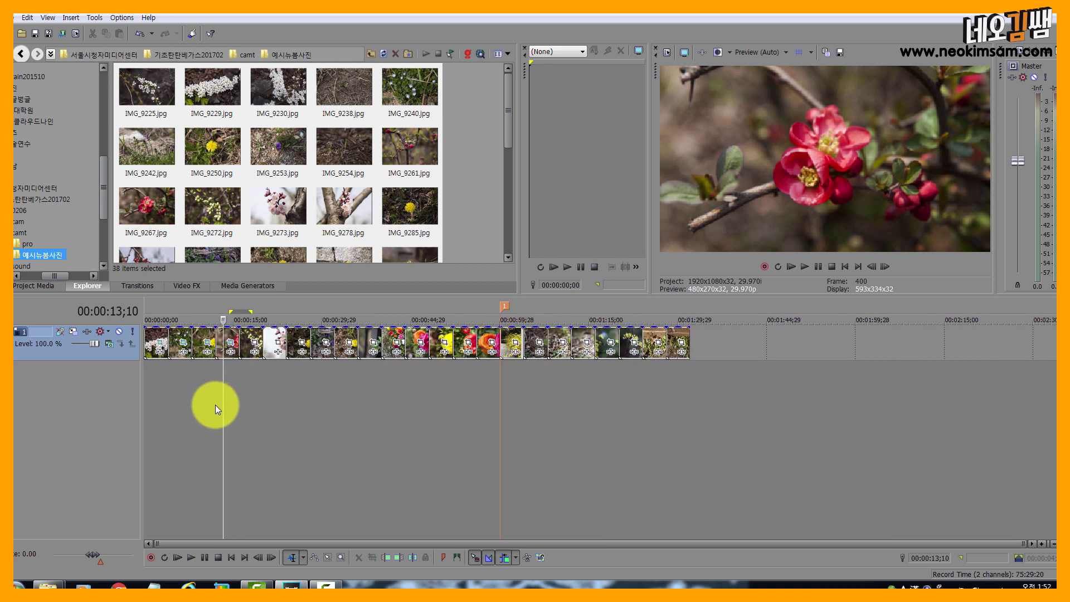
Place the playhead in the first photo, the white flowers, at 00:00:02;02
click(155, 370)
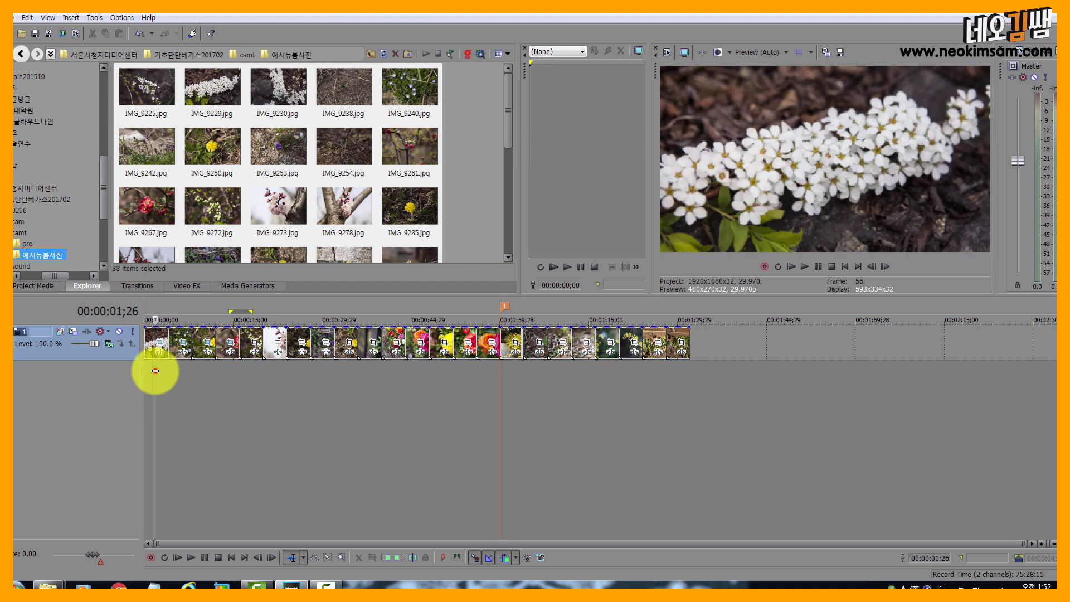
click(156, 371)
drag(154, 370, 156, 370)
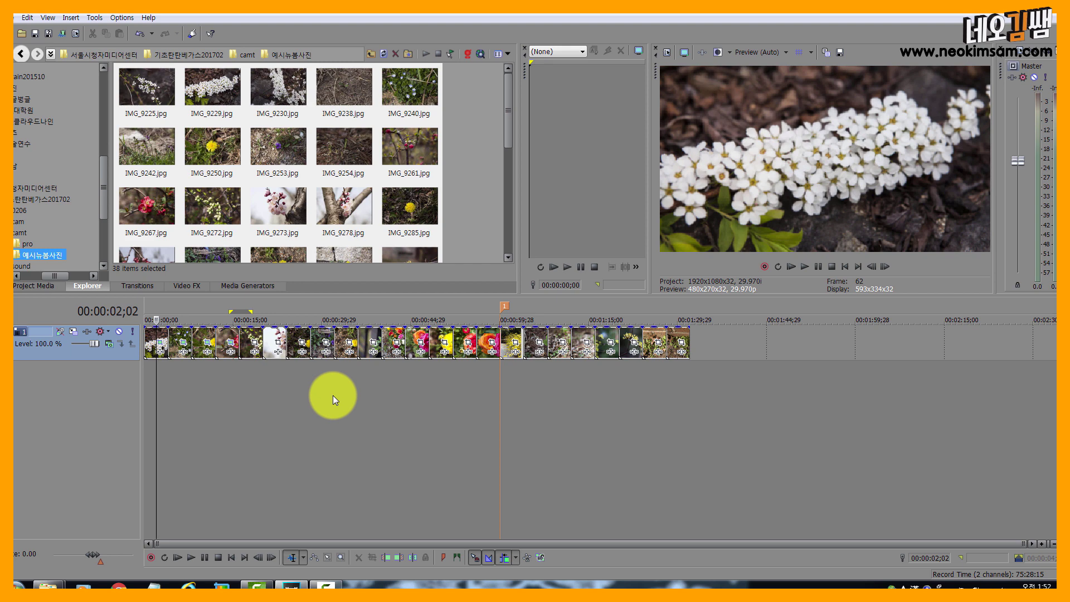
scroll(288, 410, up, 2)
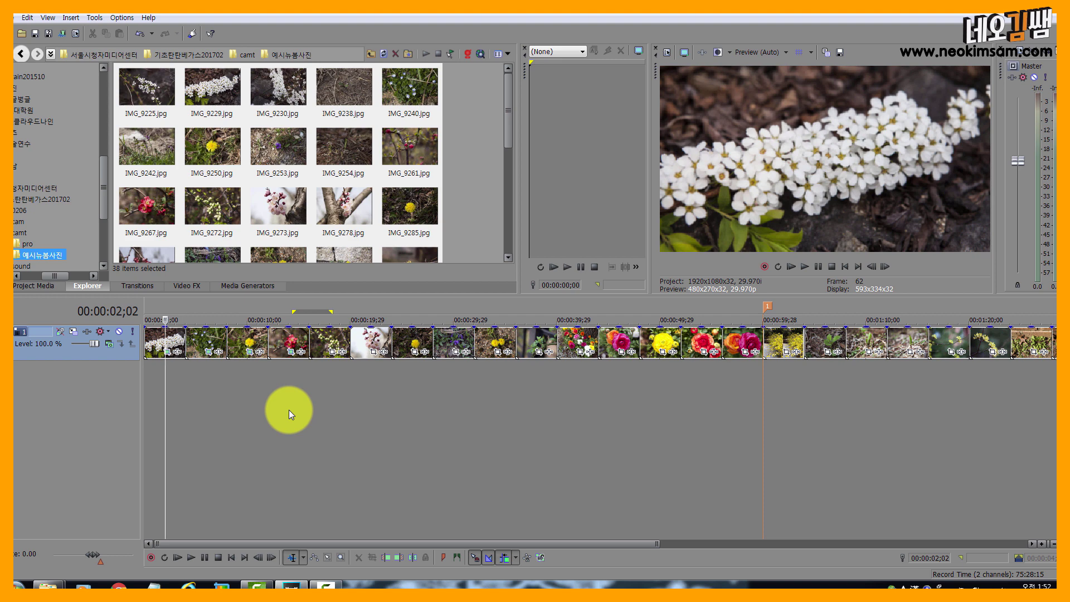
scroll(289, 409, up, 2)
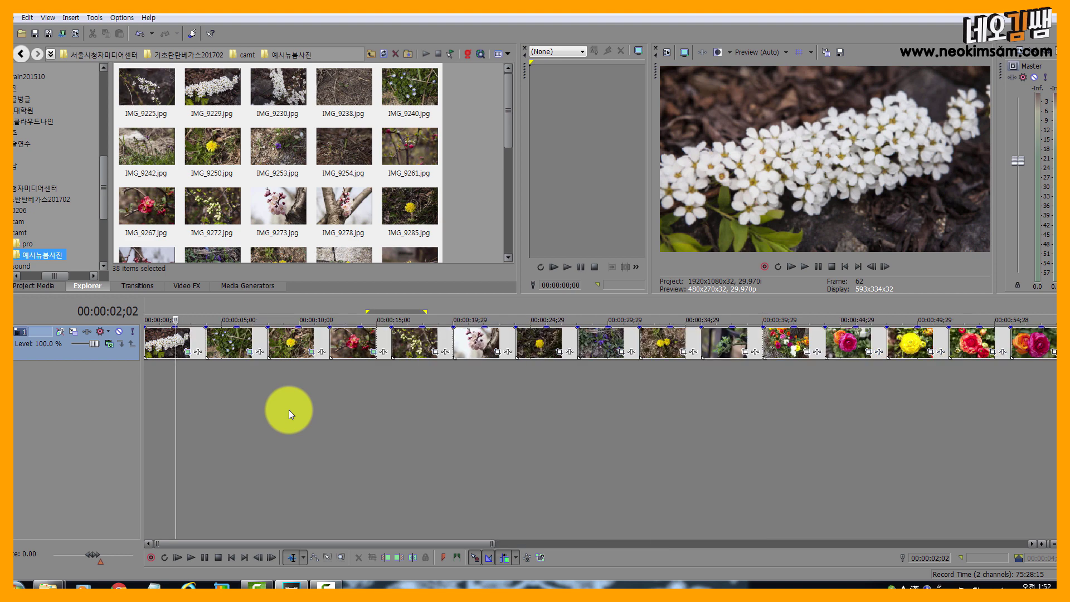
Copy the first photo, the white flowers, and paste its event attributes onto the fifth photo, the green buds on a branch
click(171, 339)
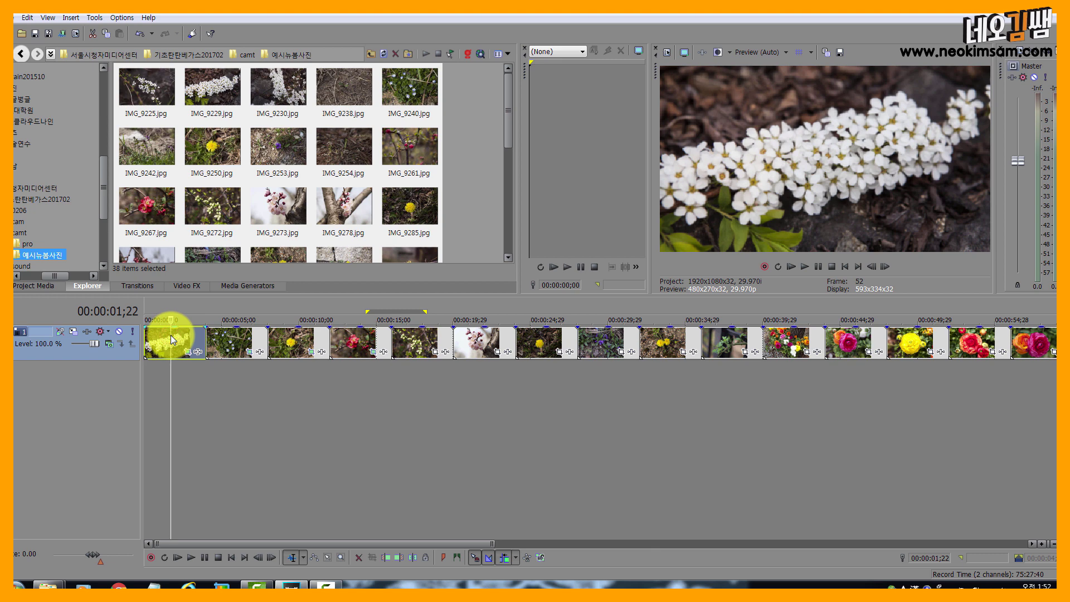
click(417, 343)
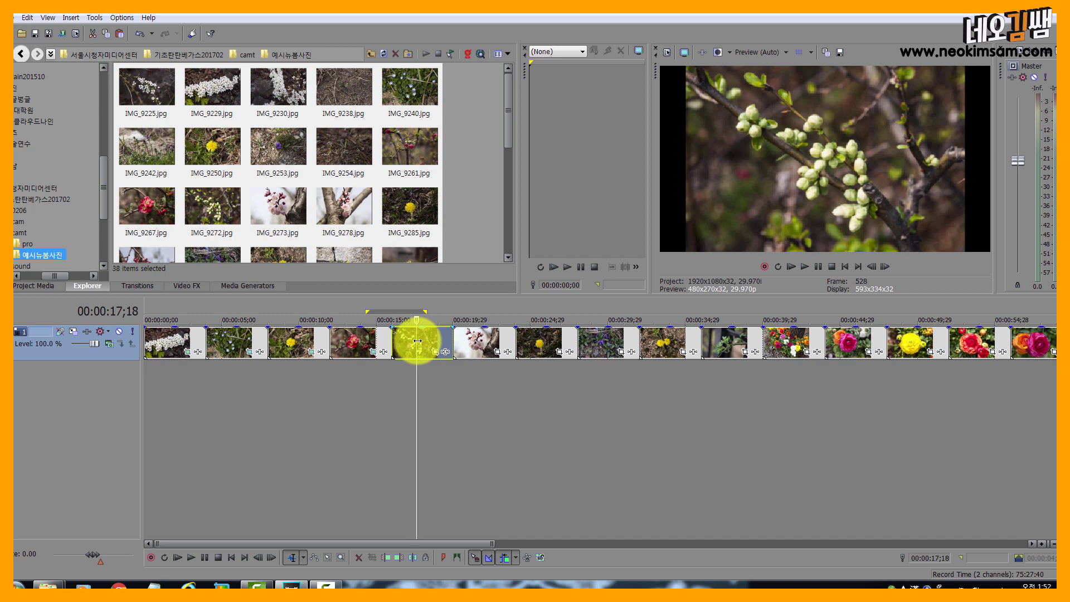
right_click(417, 340)
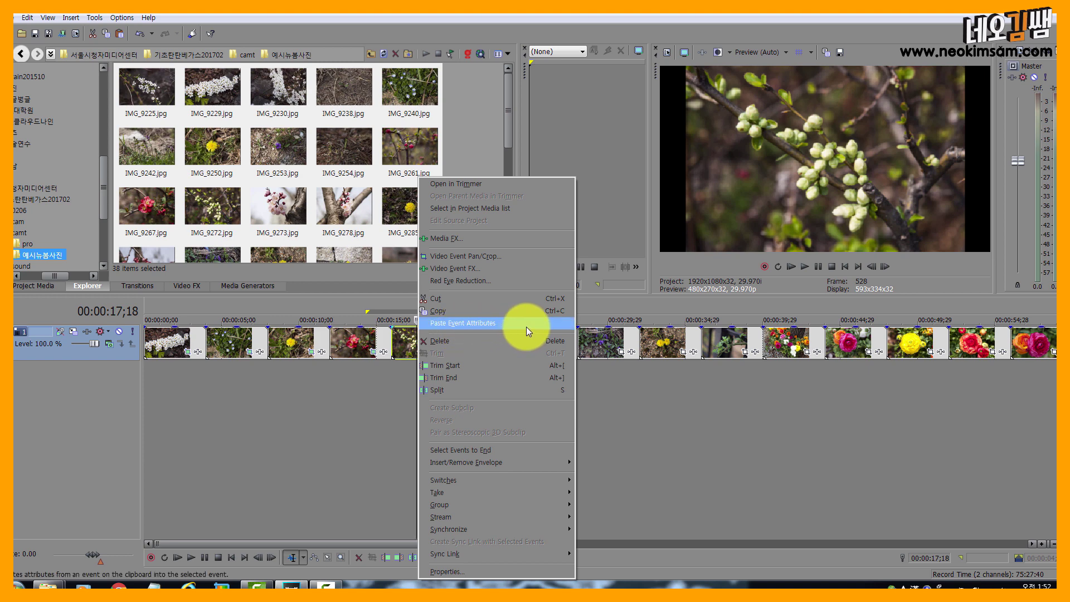
click(510, 322)
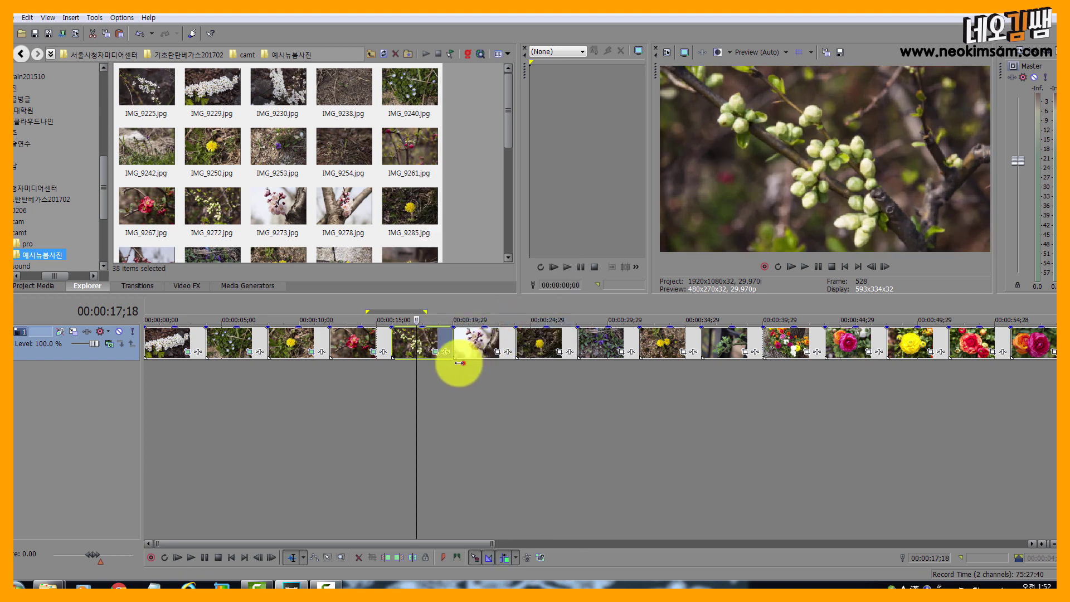
Scrub and play back the green buds photo on the timeline to check its pasted motion
drag(463, 364, 445, 361)
click(433, 381)
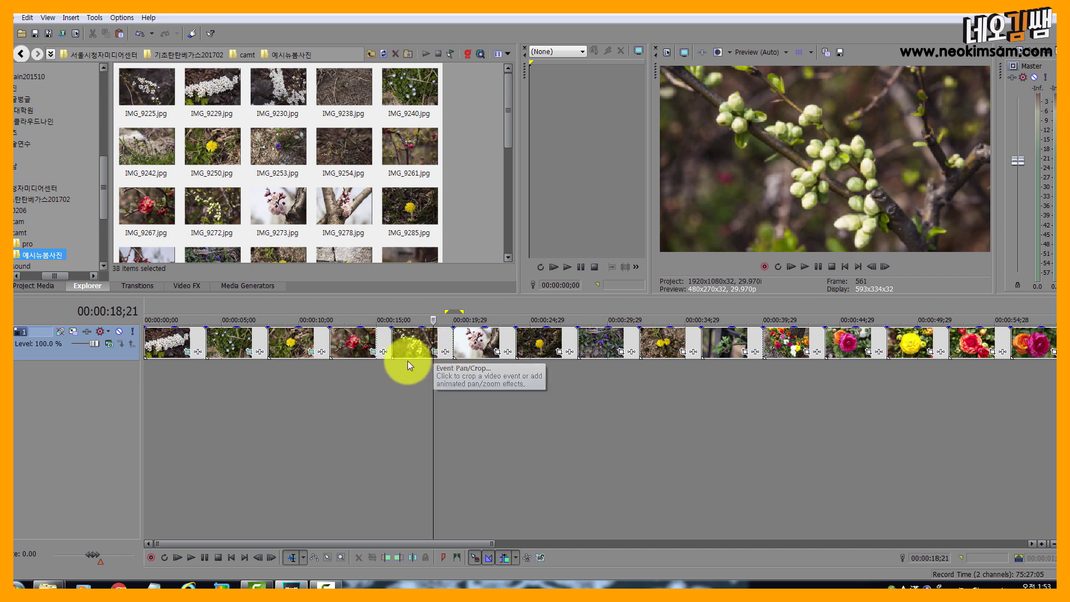
click(394, 368)
key(space)
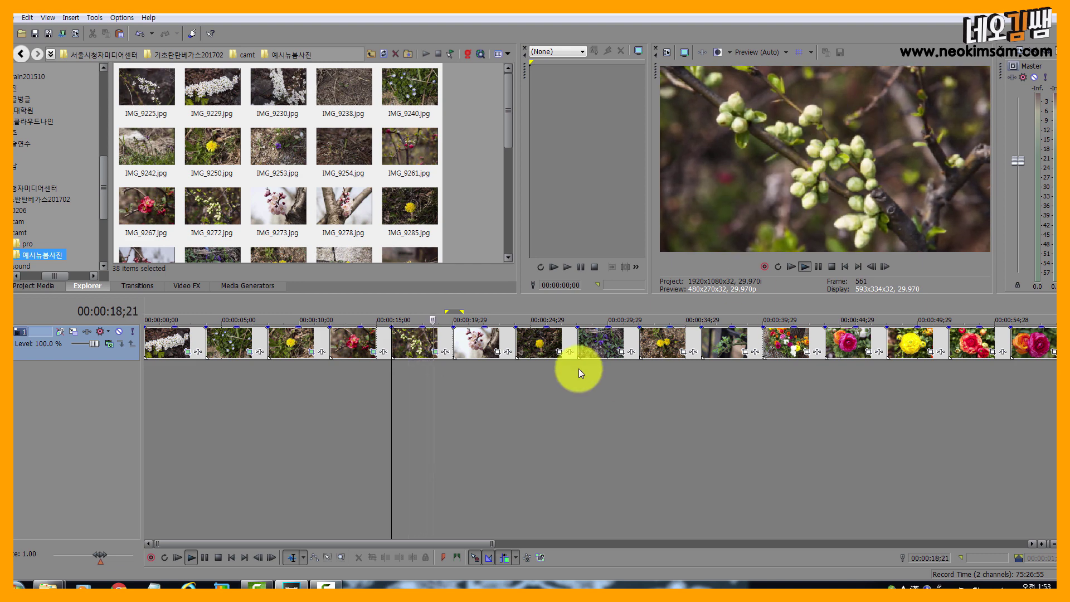
key(space)
click(437, 388)
Select every photo from the pink blossom through the last one and paste the copied event attributes onto them
scroll(437, 388, down, 3)
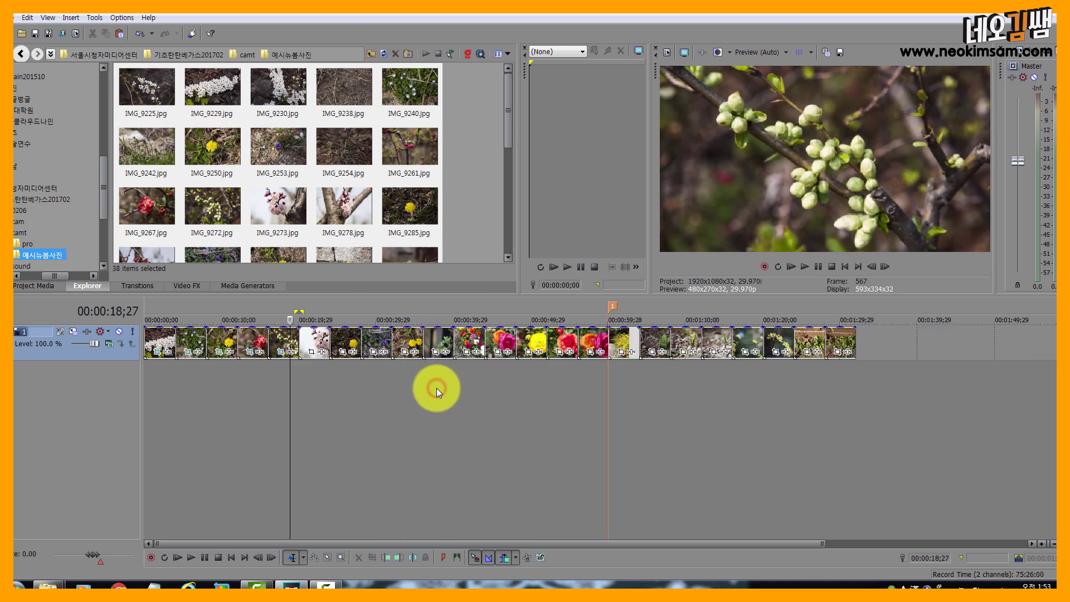
click(313, 340)
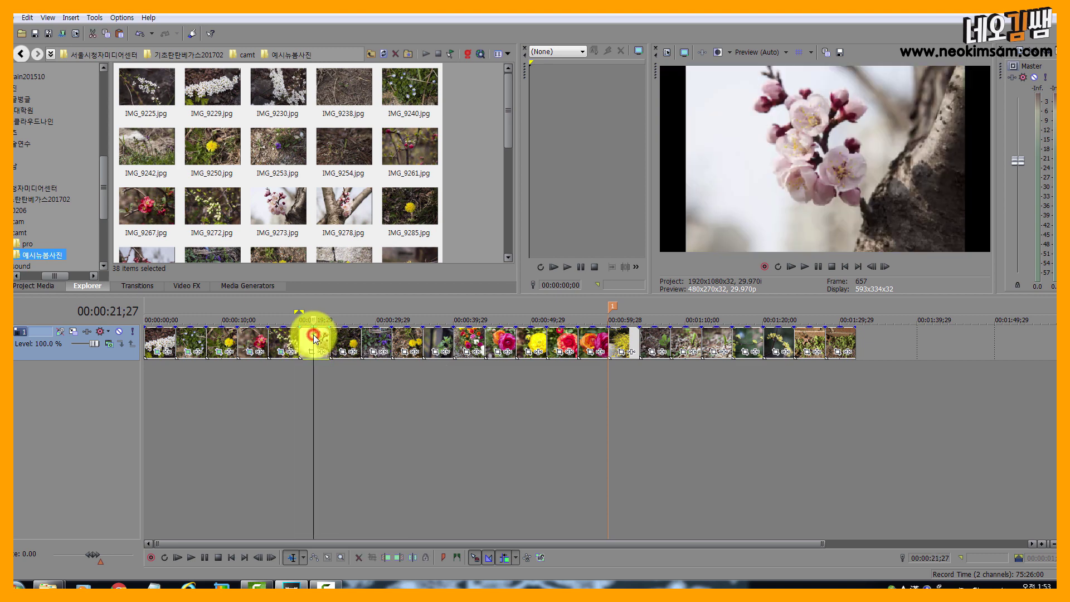
shift+click(847, 335)
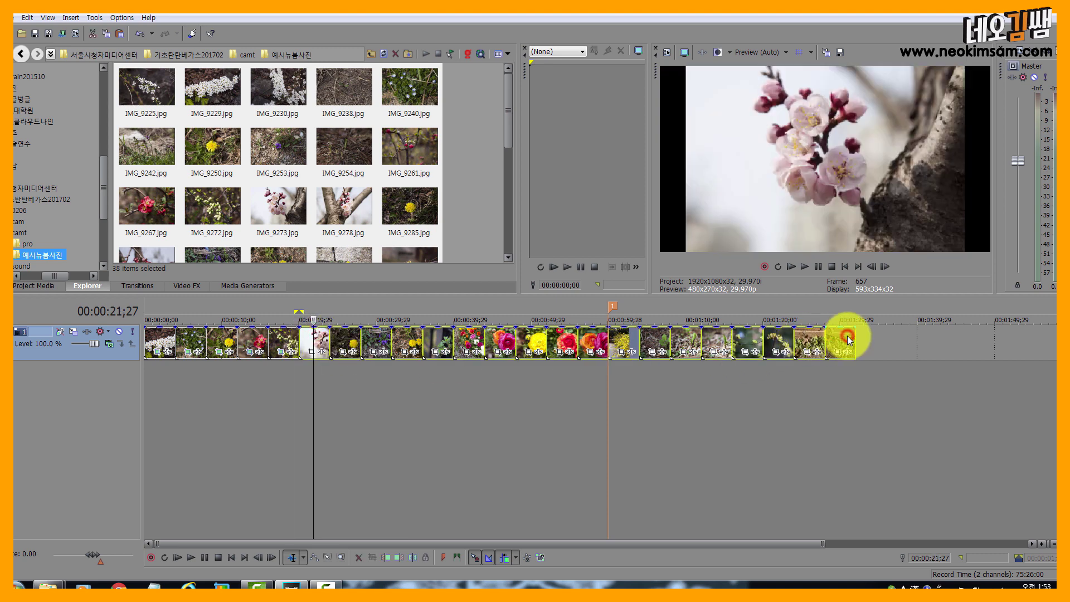
right_click(318, 342)
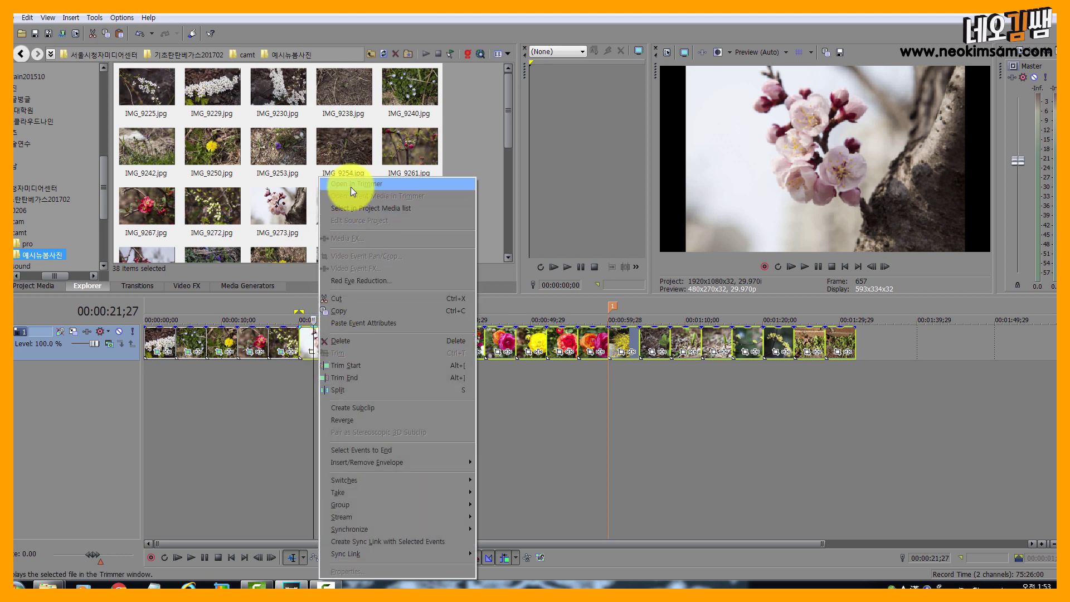
click(349, 324)
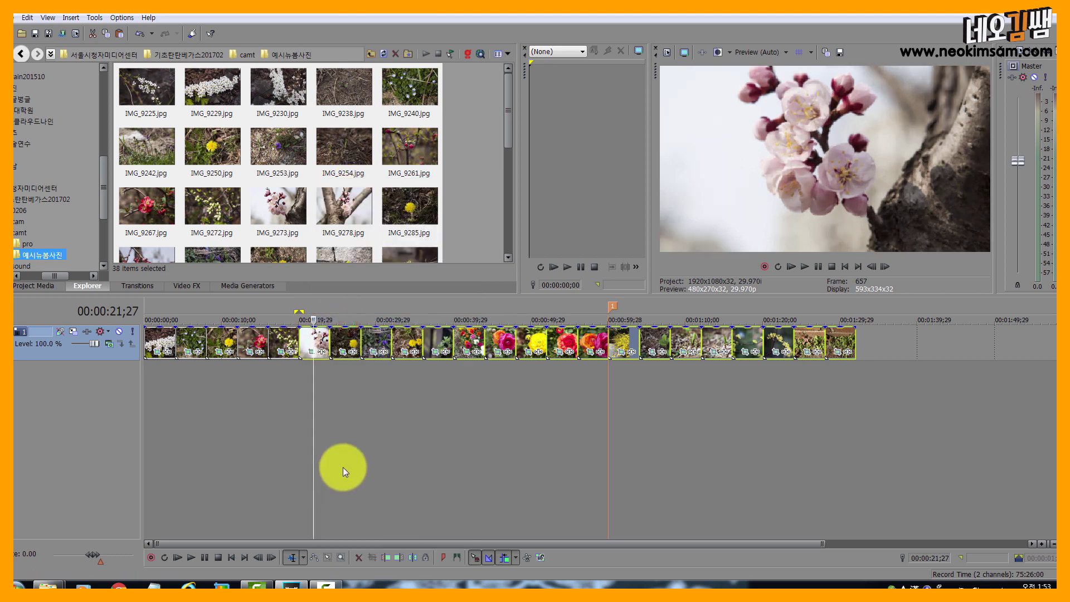
Play back the slideshow from the pink blossom photo at 00:00:21;27 and scrub across the opening photos to review their motion
key(space)
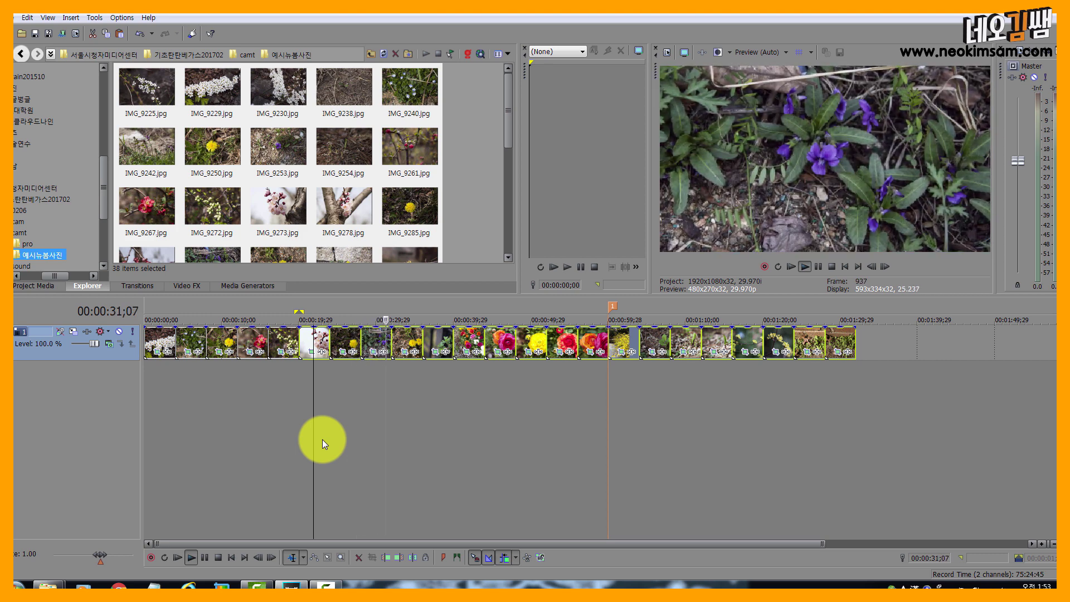
key(space)
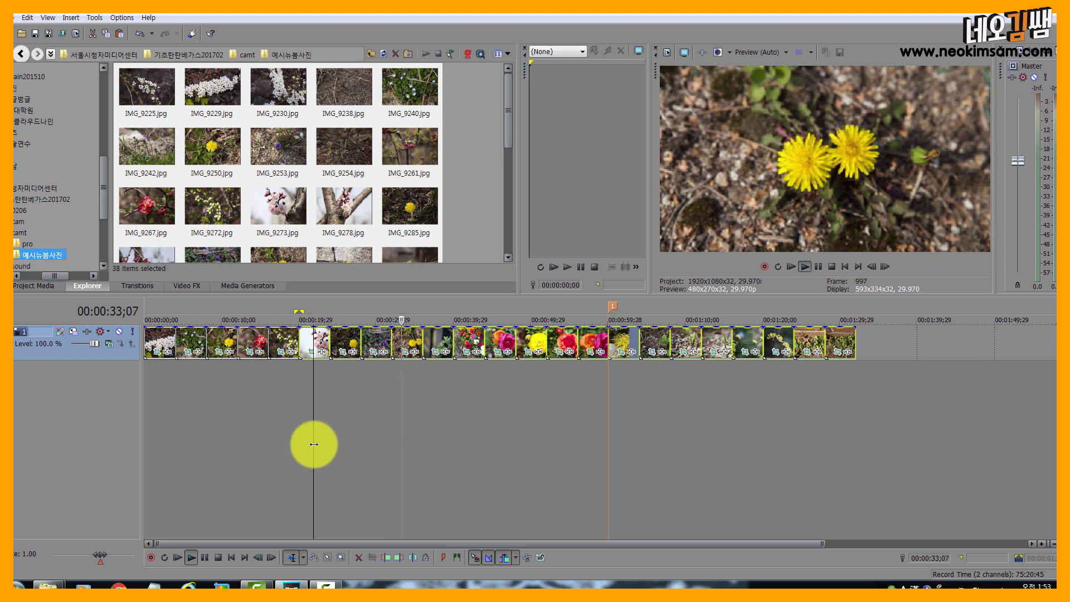
click(326, 427)
scroll(370, 410, up, 2)
scroll(370, 410, down, 2)
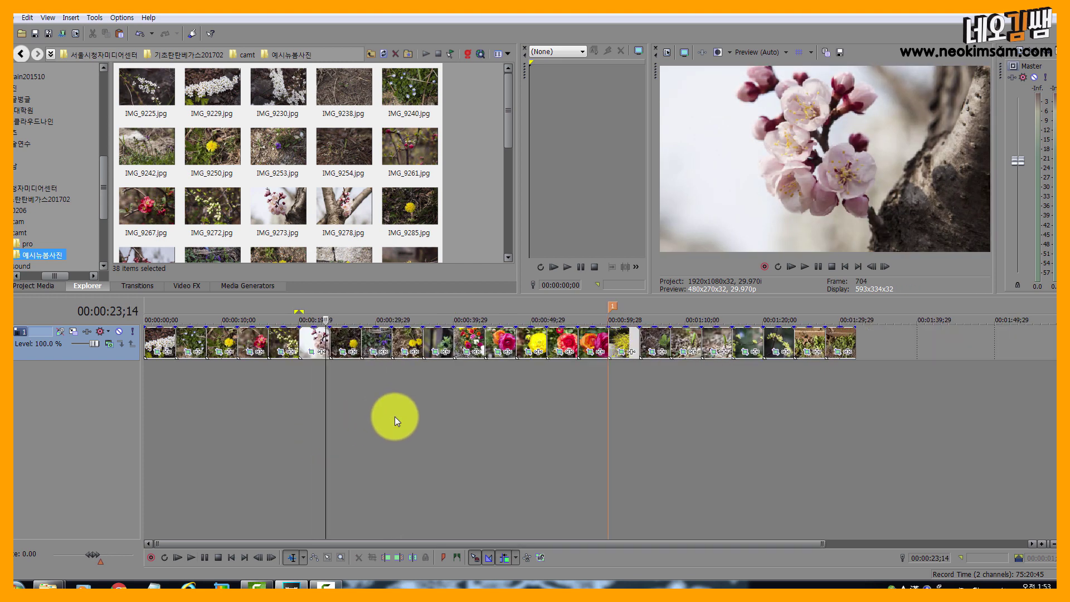
click(324, 412)
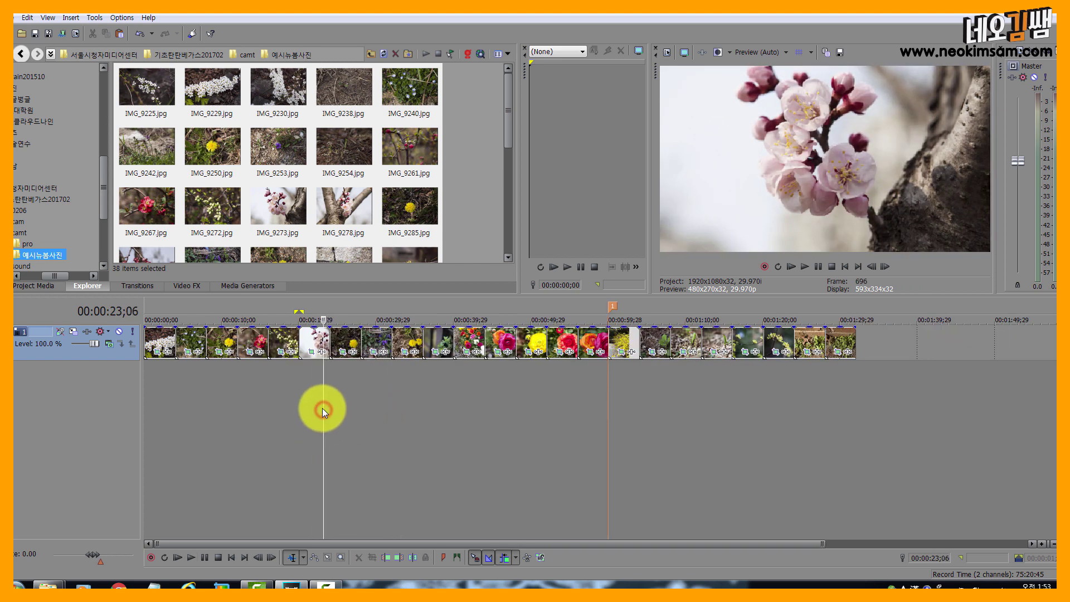
click(311, 406)
click(151, 397)
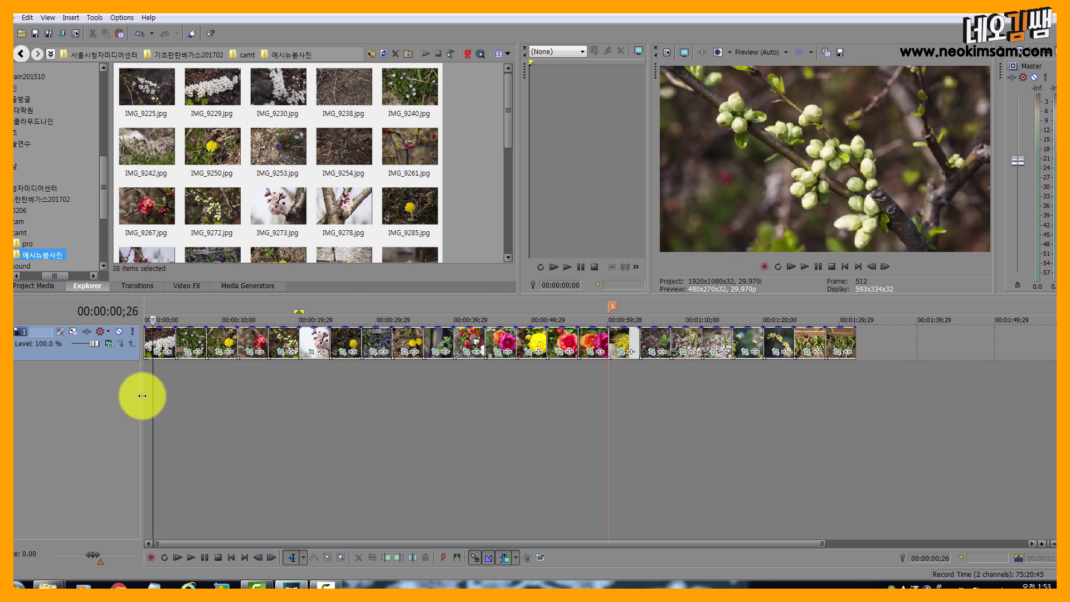
drag(142, 396, 222, 398)
Copy the third photo, the yellow dandelion, and paste its event attributes onto every other photo from the seventh through the last
click(213, 336)
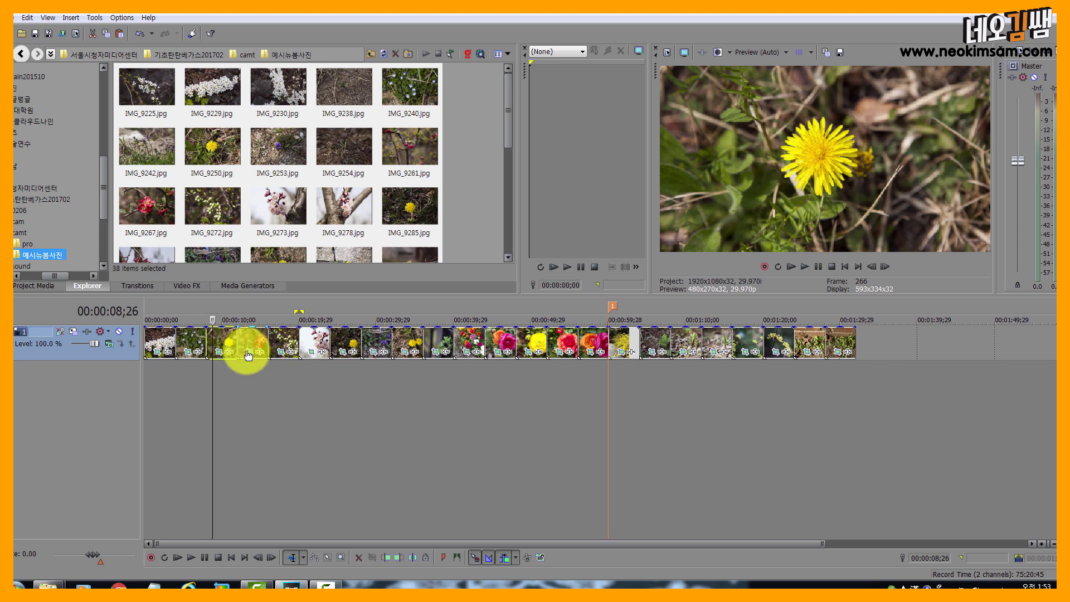
click(312, 340)
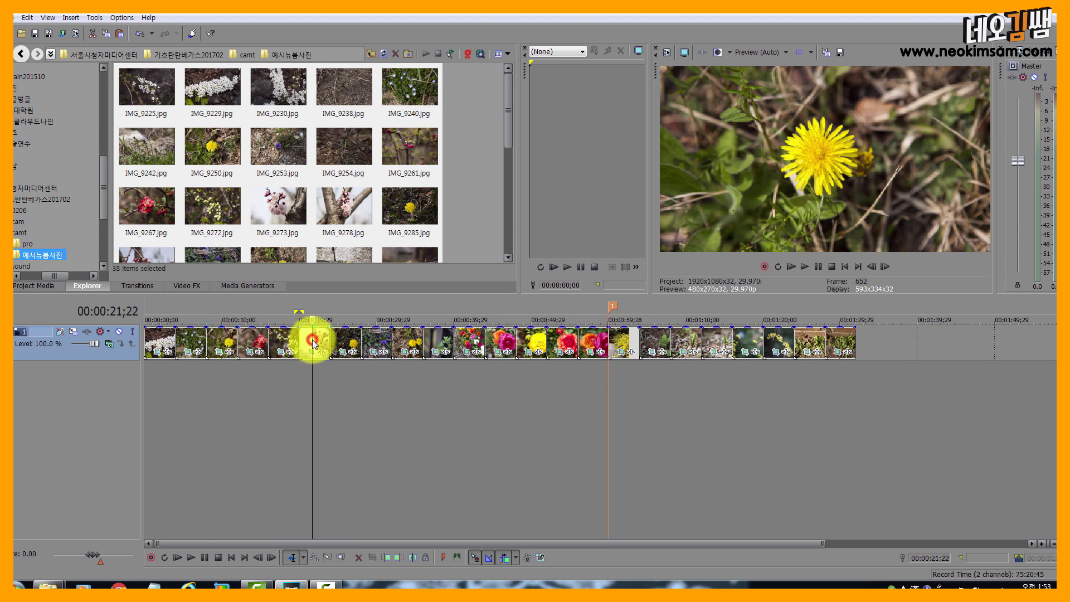
click(346, 385)
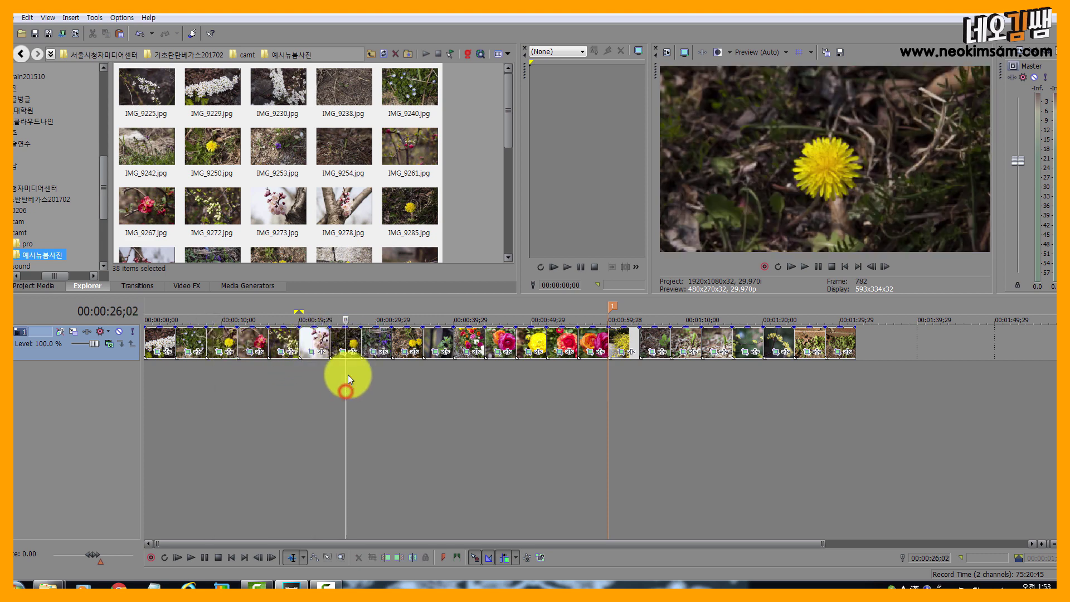
click(351, 338)
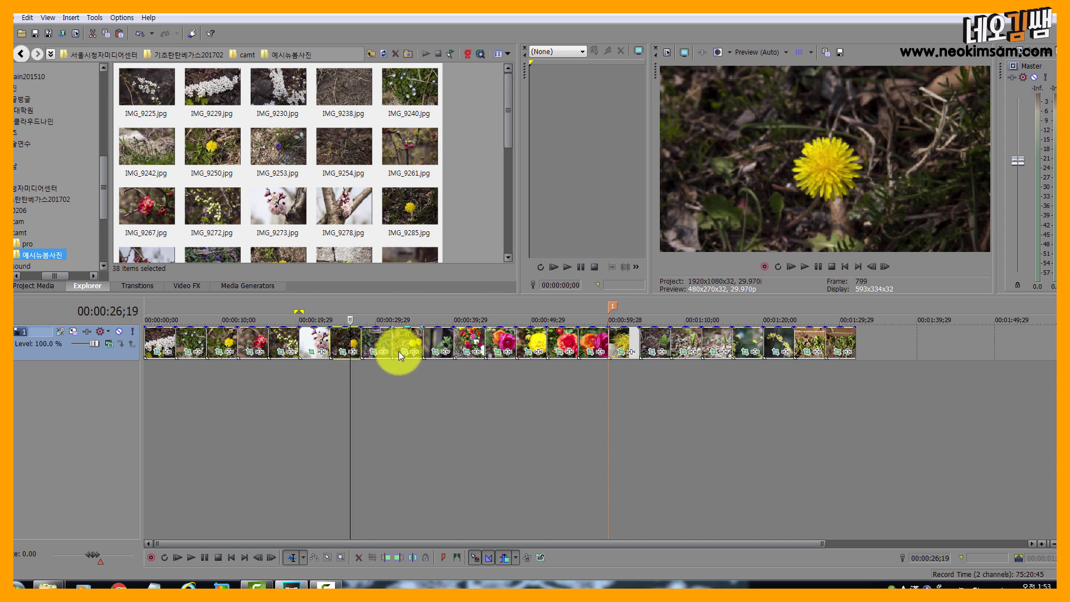
click(407, 333)
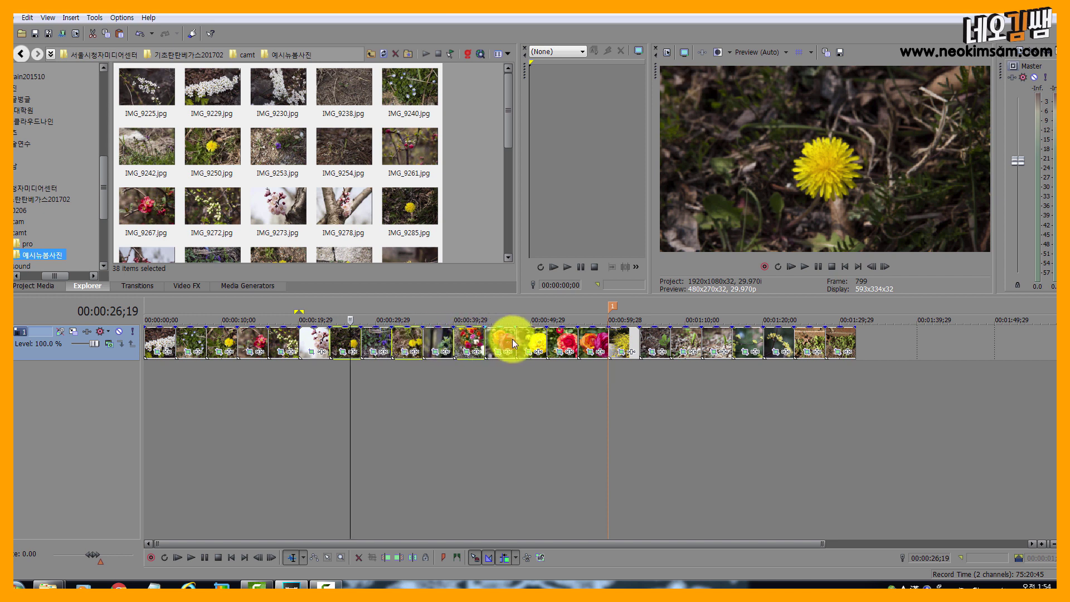
ctrl+click(533, 342)
ctrl+click(592, 346)
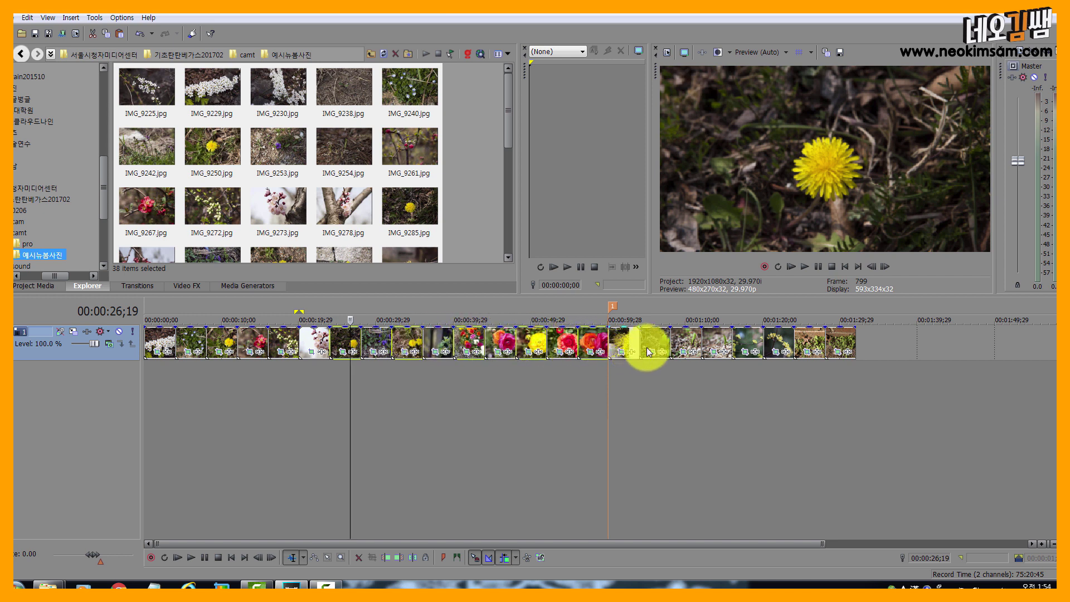
ctrl+click(722, 339)
ctrl+click(781, 339)
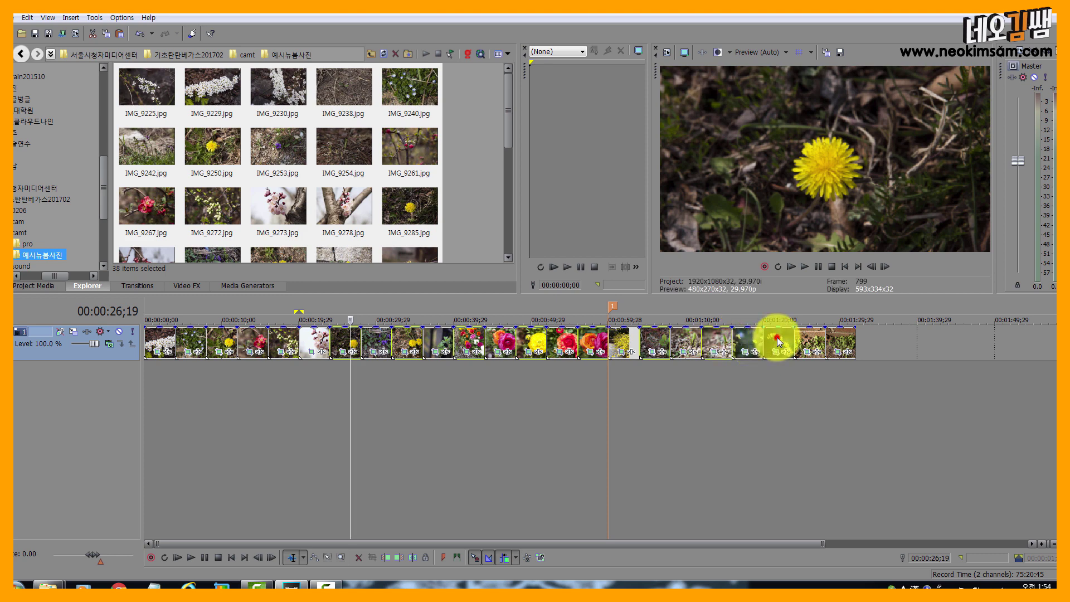
right_click(841, 337)
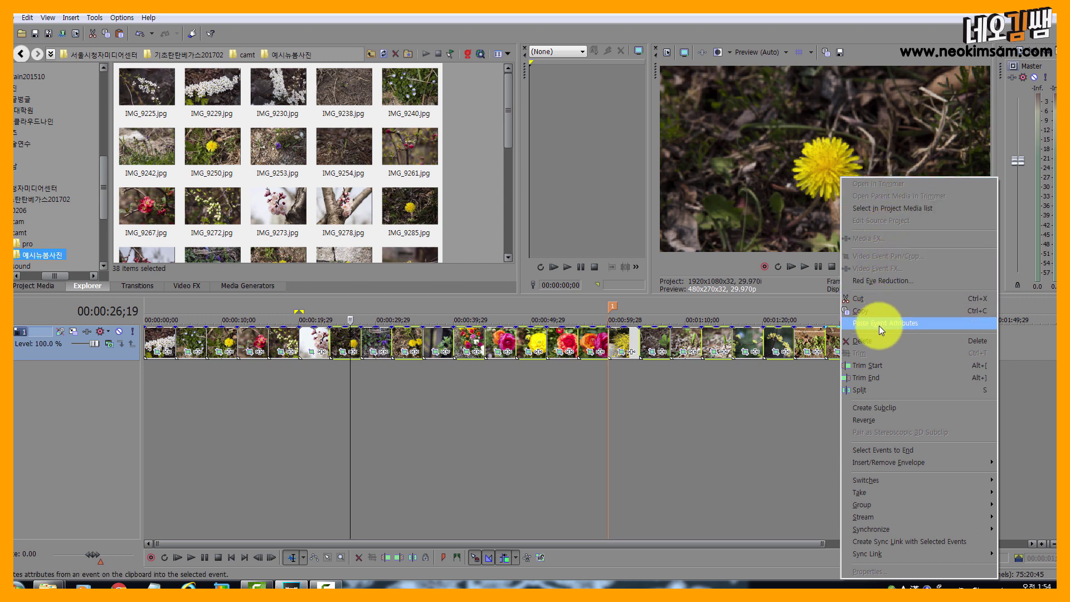
click(964, 324)
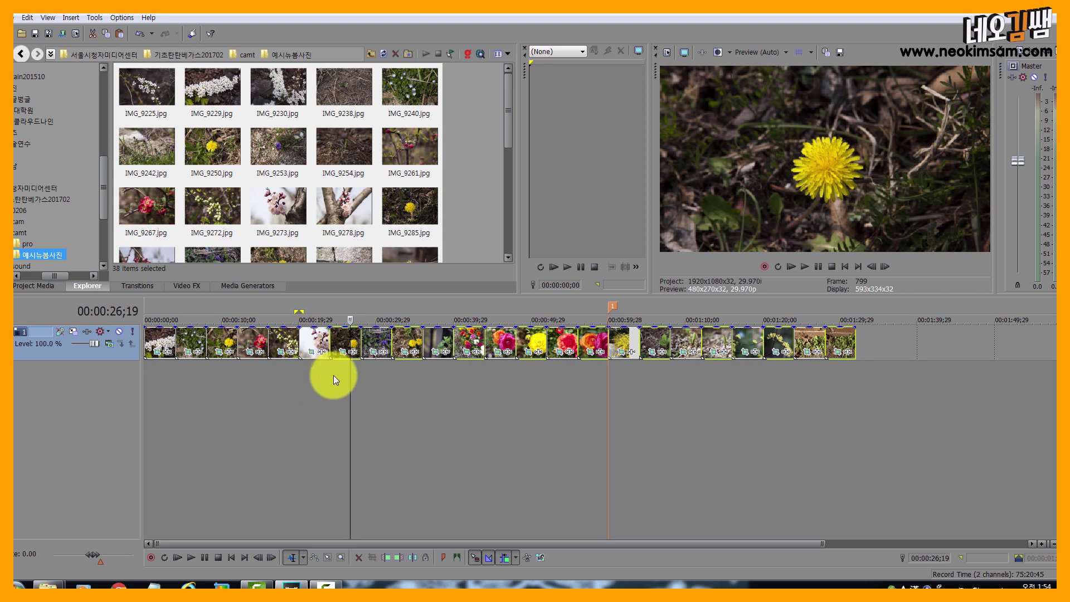
Play back the slideshow from the pink blossom photo at 00:00:22;03 to check the alternating motion
click(315, 387)
key(space)
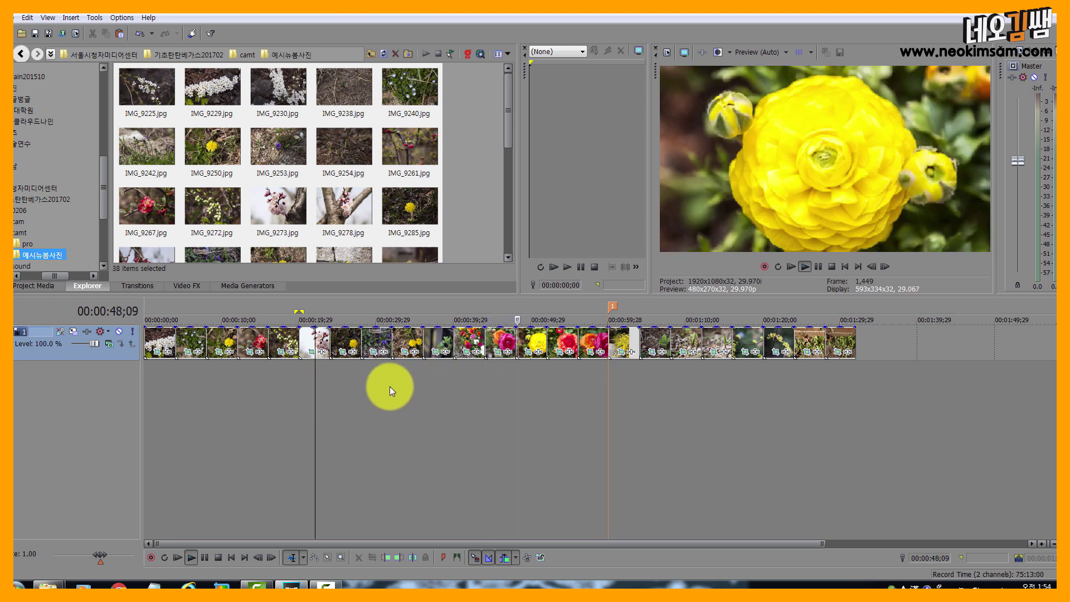
key(space)
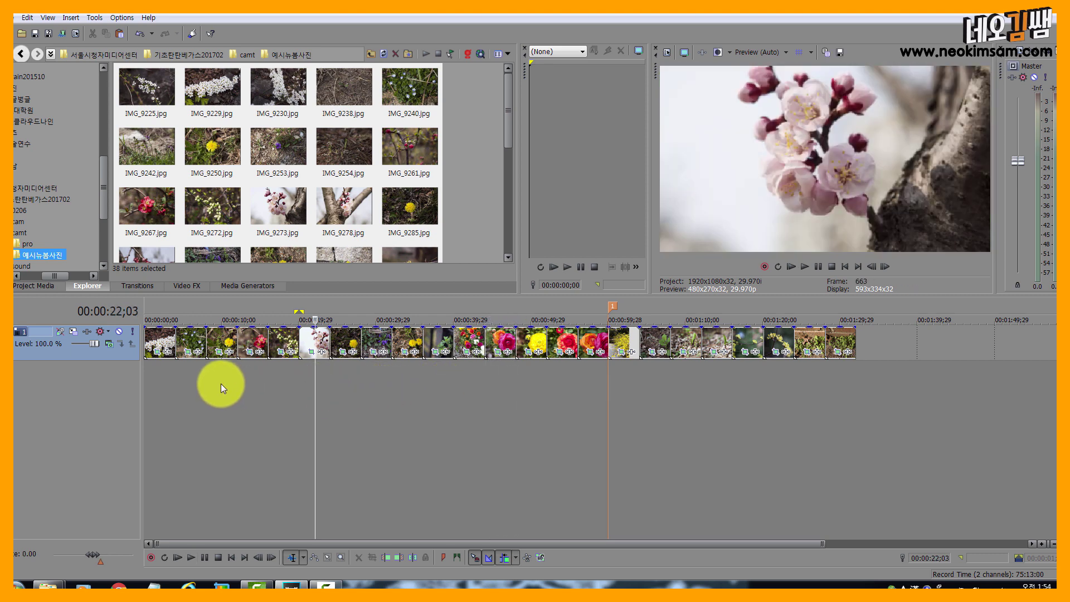
click(220, 384)
Shrink the third photo's pan/crop frame at the 00:00:00;00 keyframe to a width of 5,120.4 and height of 2,880.2
scroll(425, 359, up, 3)
click(456, 340)
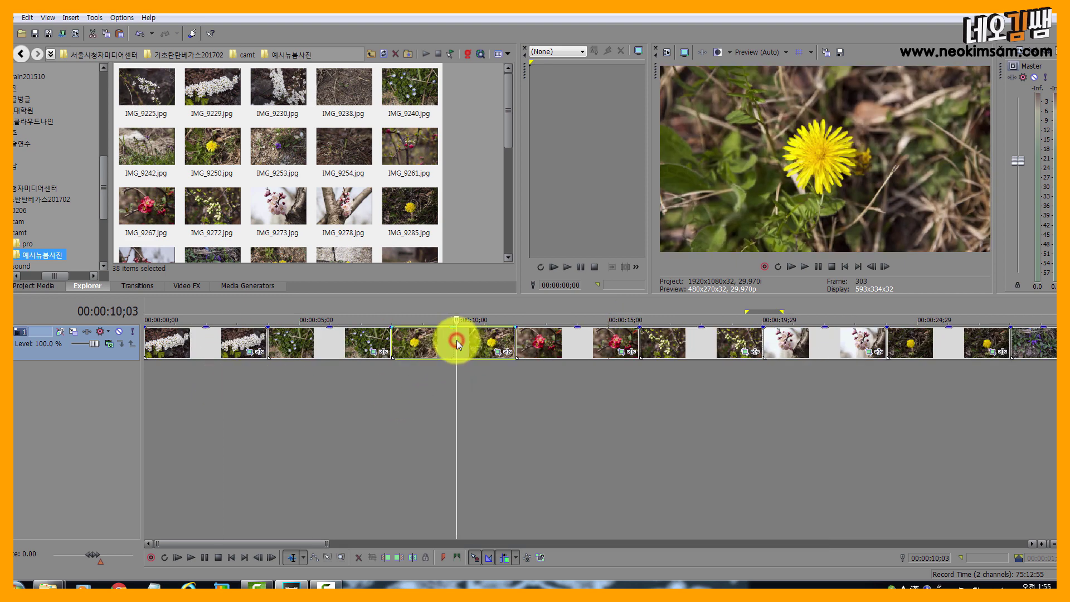
scroll(457, 340, down, 2)
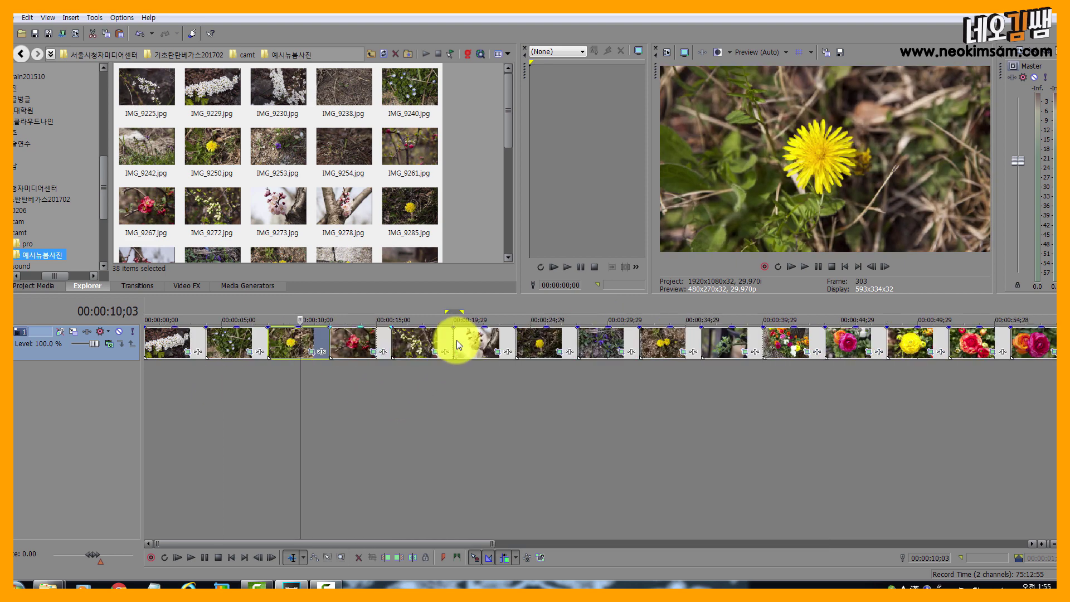
click(304, 341)
click(311, 352)
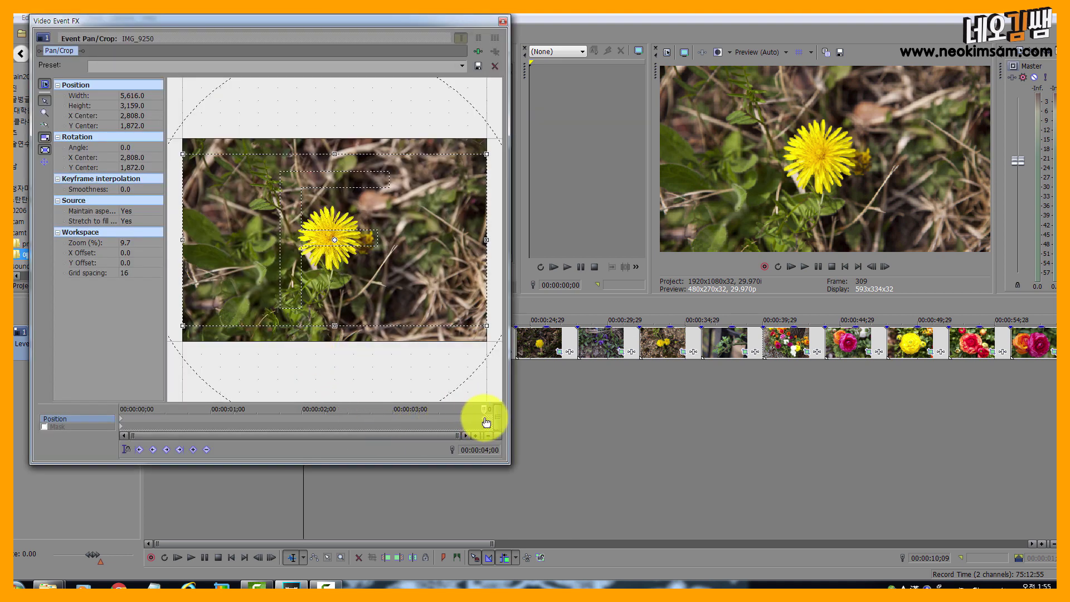
click(122, 423)
mouse_move(486, 326)
mouse_down()
mouse_move(465, 313)
mouse_move(473, 322)
mouse_up()
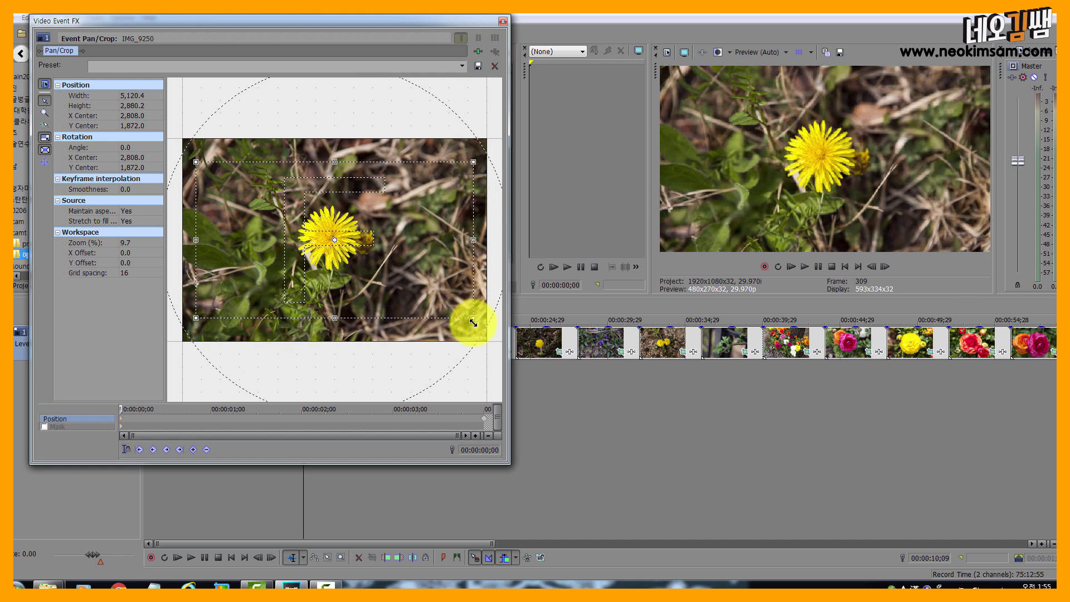
click(502, 22)
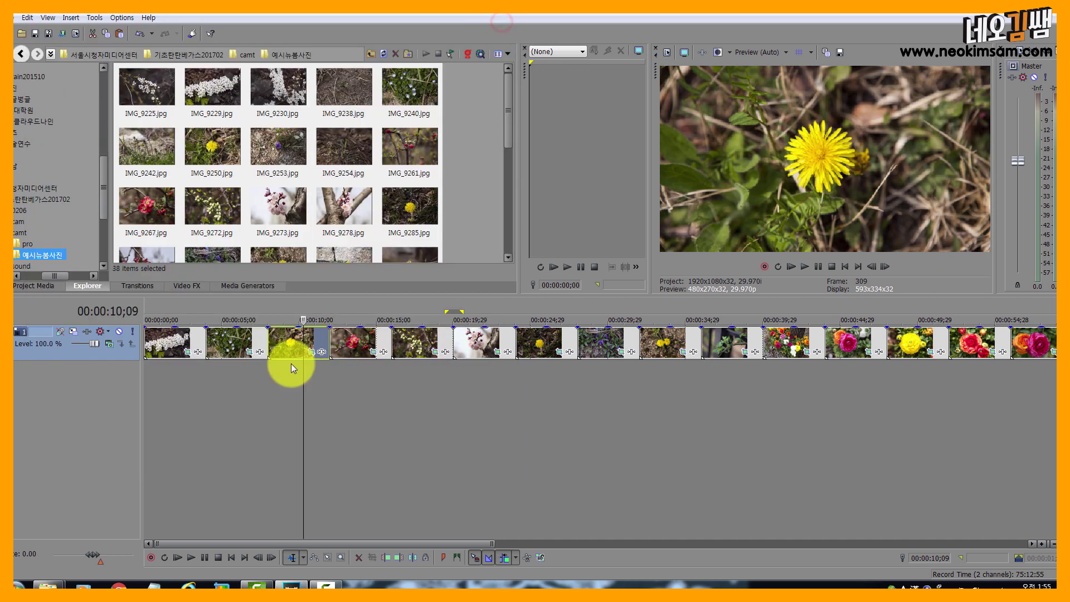
Copy the third photo, the yellow dandelion, and paste its updated event attributes onto the odd-numbered photos from the seventh through the last
click(299, 338)
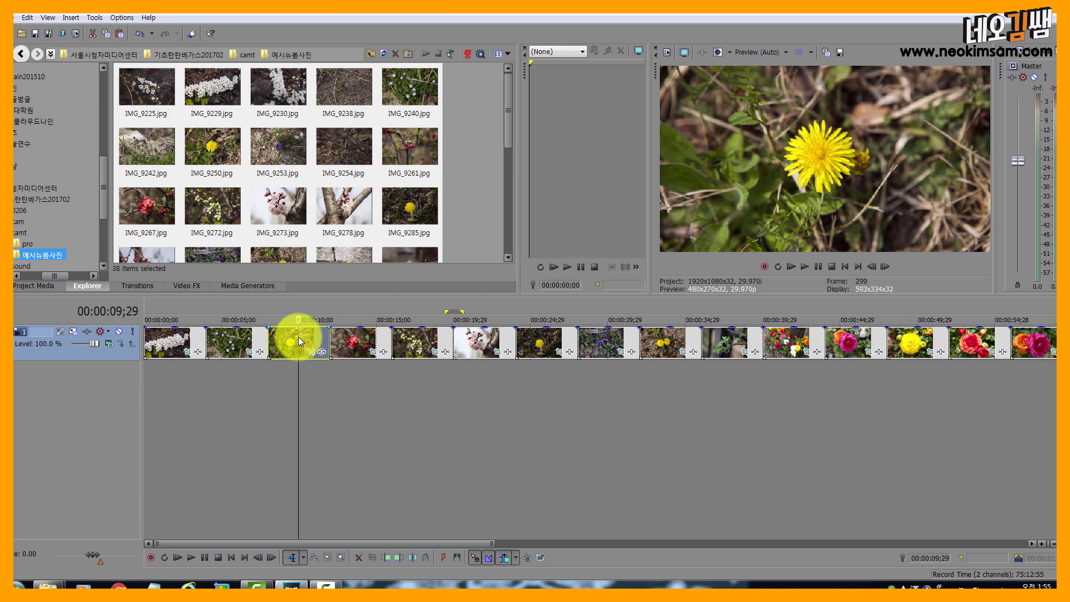
drag(413, 391, 479, 386)
drag(497, 387, 540, 389)
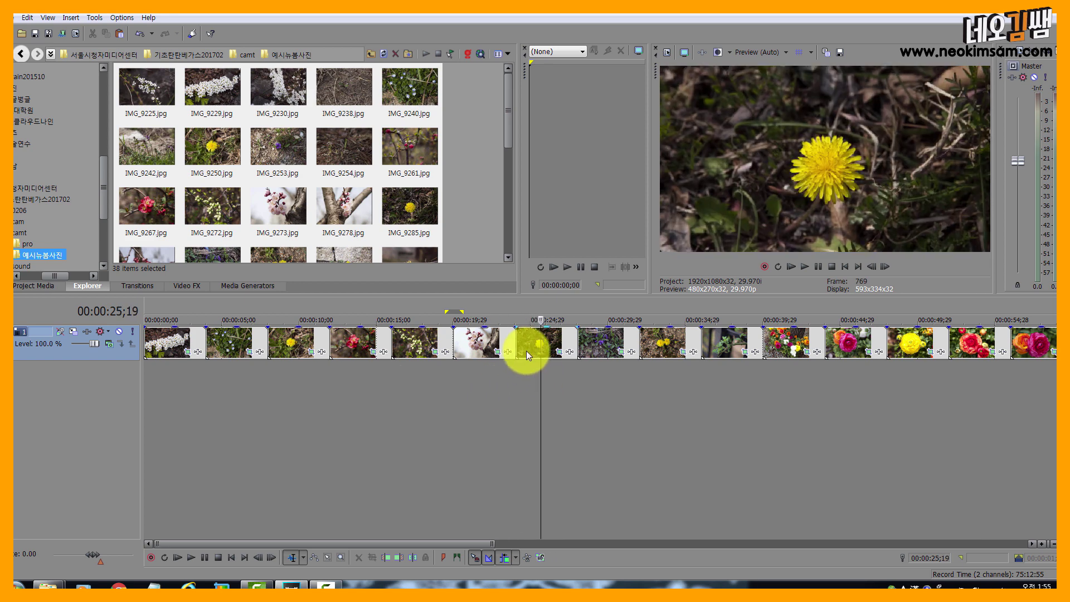
click(536, 339)
scroll(598, 384, down, 3)
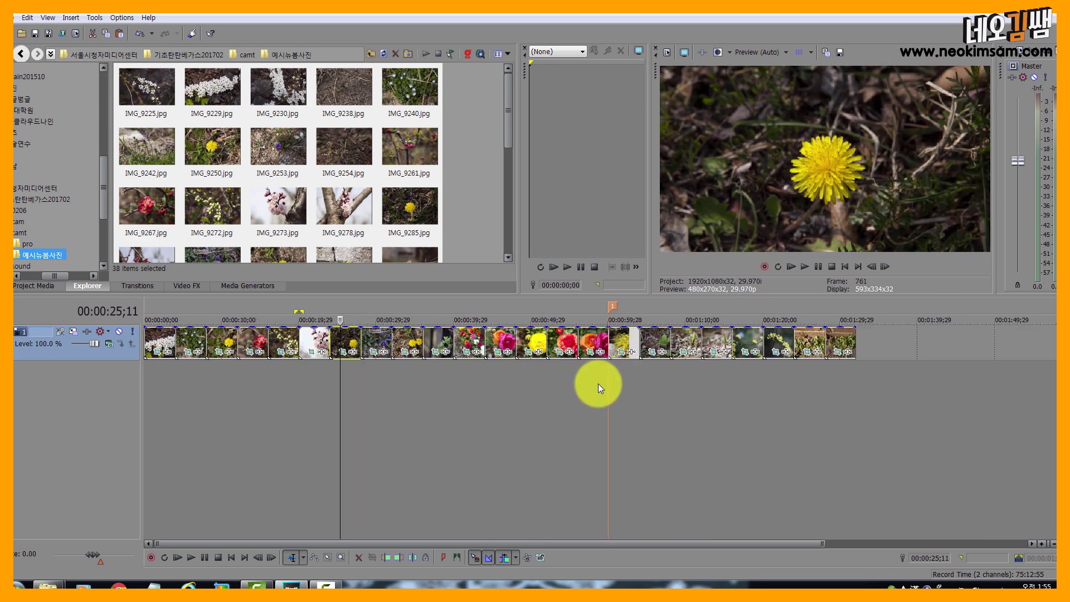
ctrl+click(407, 337)
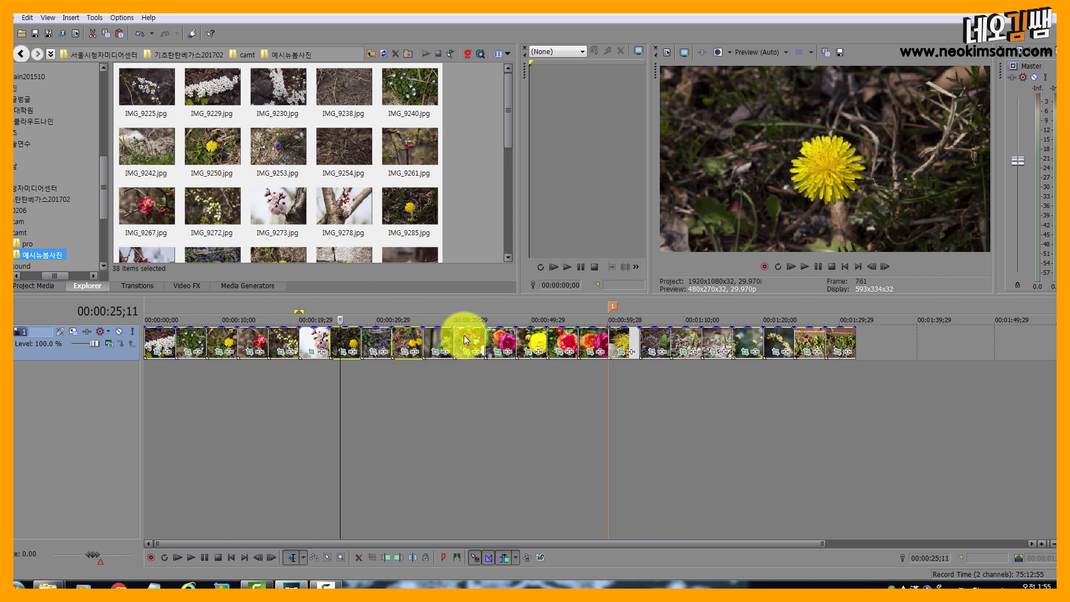
ctrl+click(465, 338)
ctrl+click(529, 339)
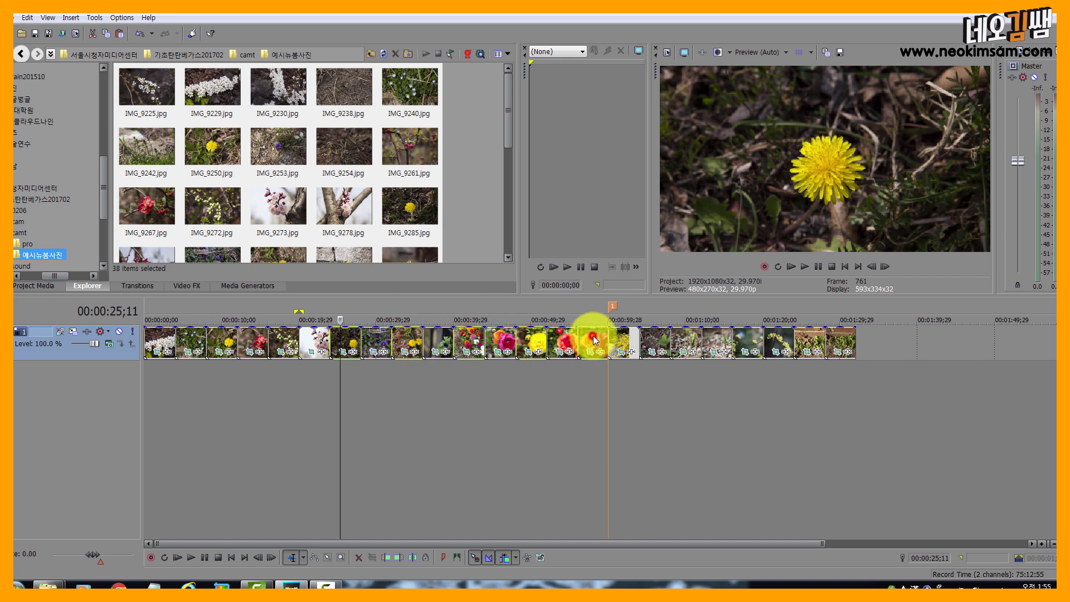
ctrl+click(665, 340)
ctrl+click(718, 335)
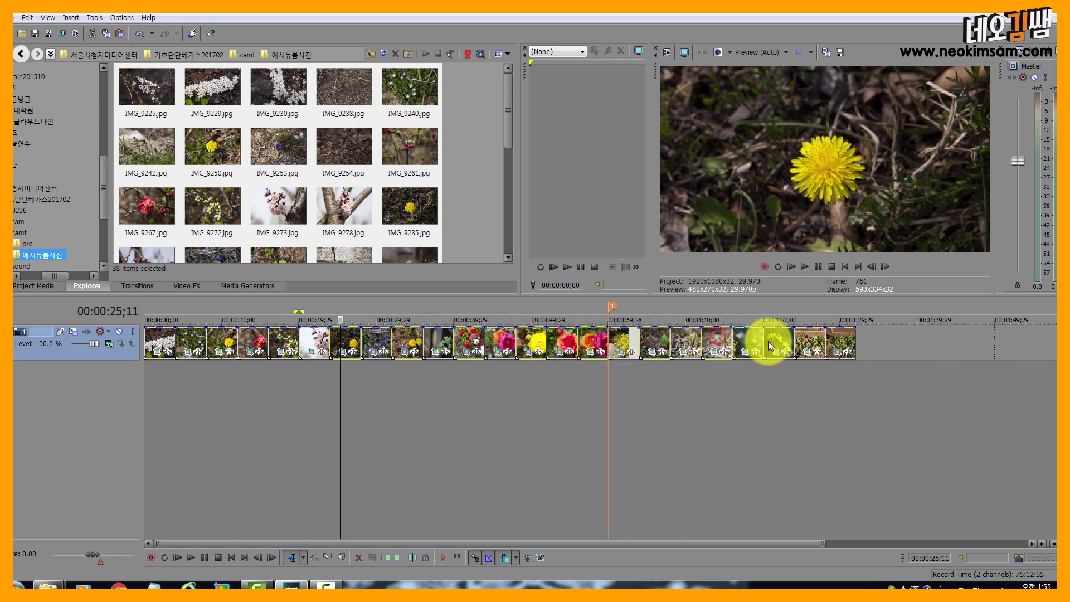
ctrl+click(781, 341)
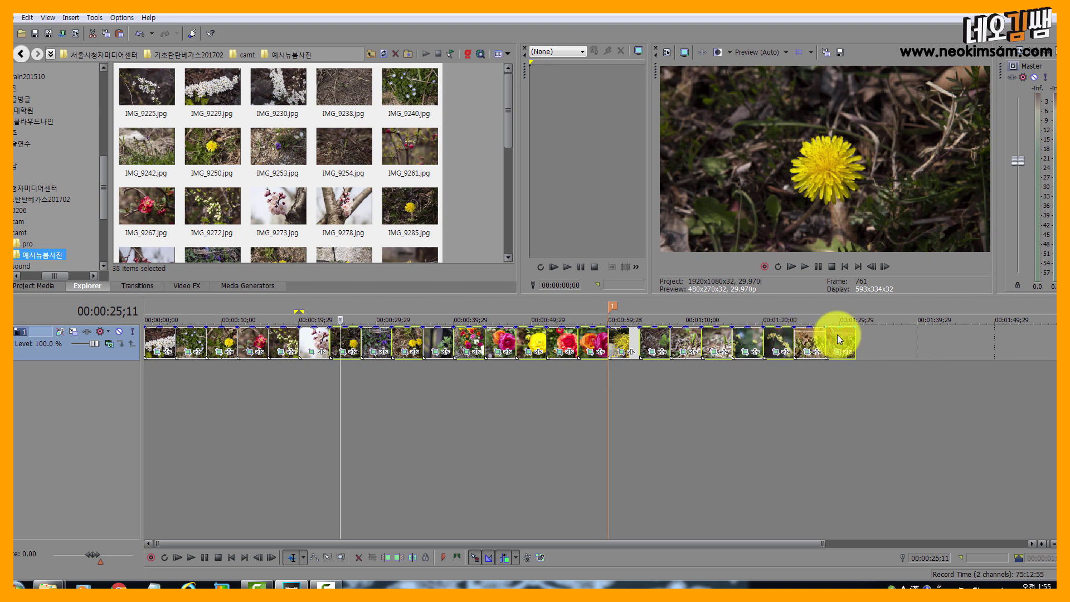
right_click(837, 337)
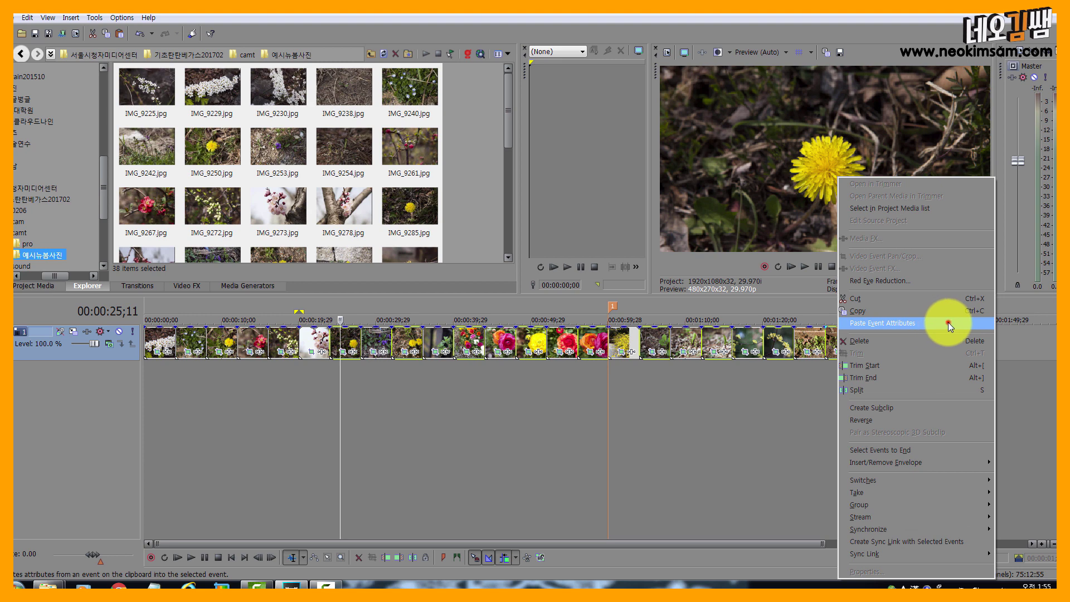
click(948, 322)
Play back the slideshow from the pink blossom photo at 00:00:21;29 to check the updated zoom and pan motion
click(313, 388)
key(space)
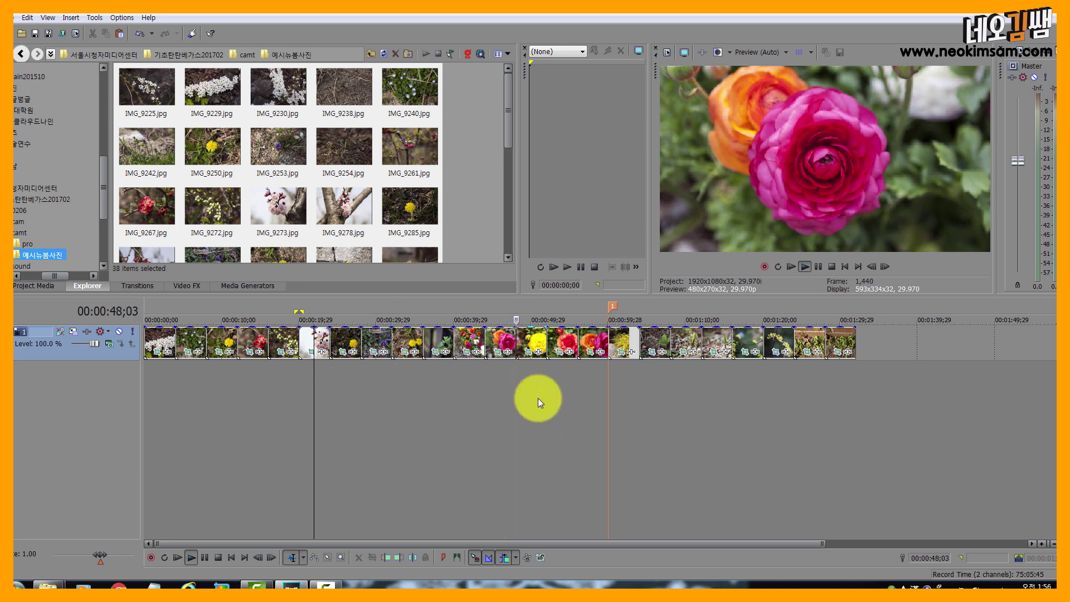
key(space)
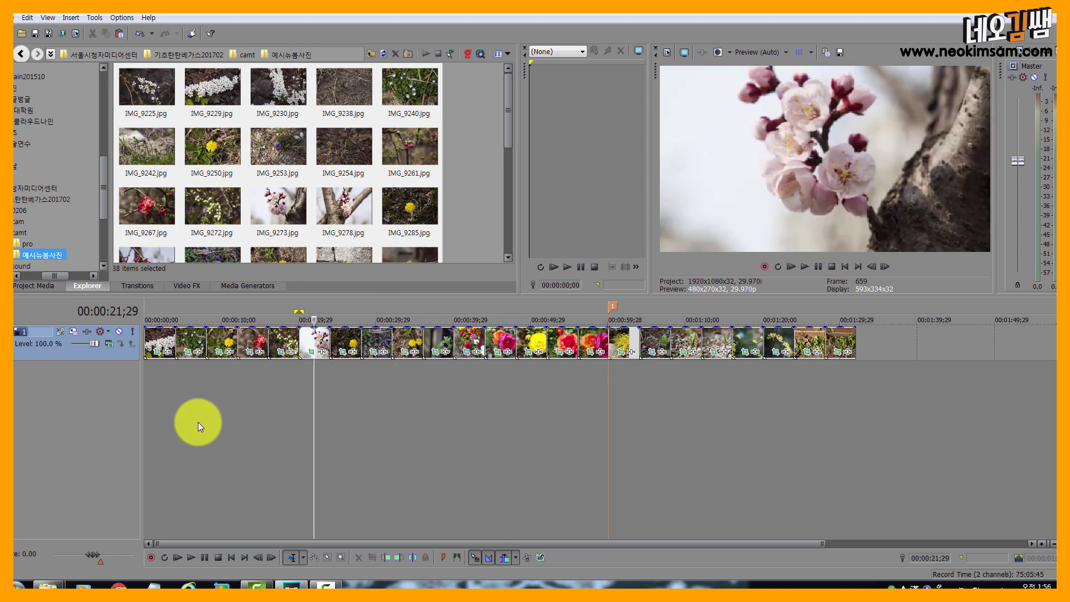
Move the second photo earlier on the timeline so it overlaps the end of the first photo with a 1:00 crossfade
click(195, 415)
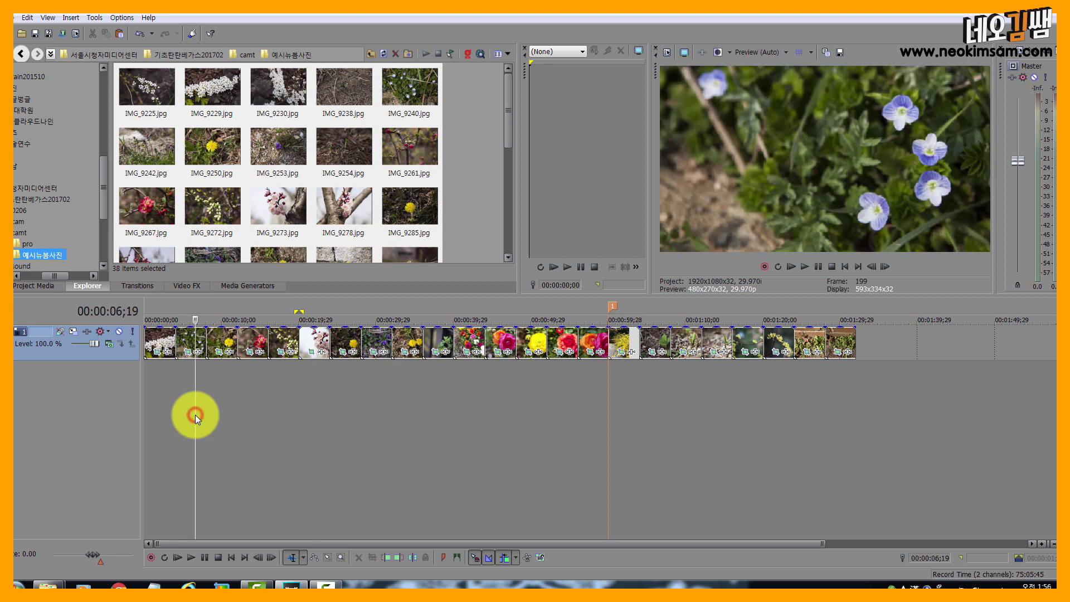
scroll(195, 414, up, 1)
scroll(195, 415, down, 2)
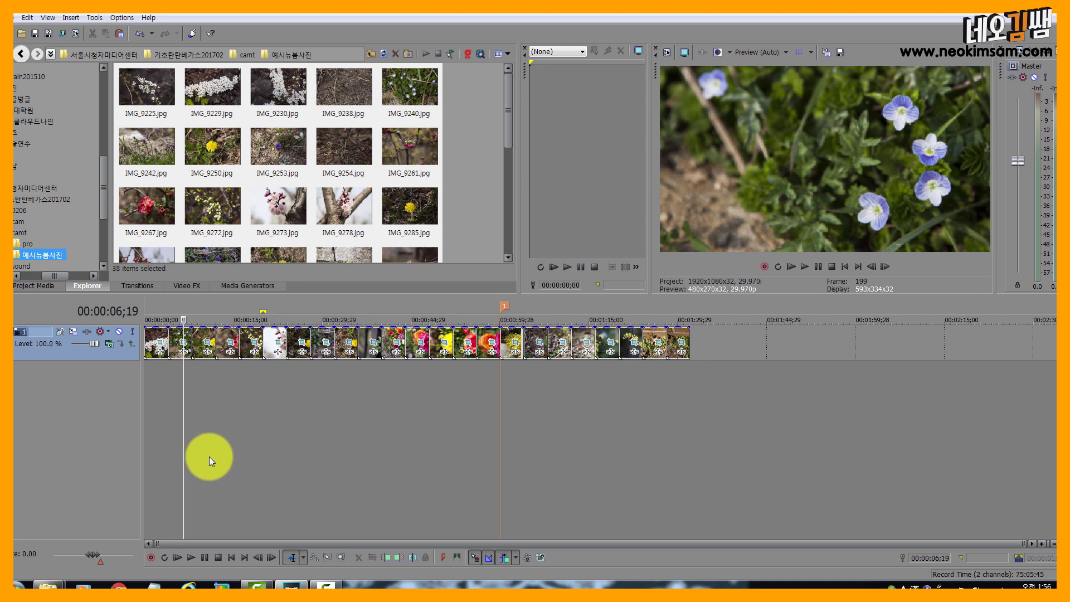
scroll(209, 456, up, 4)
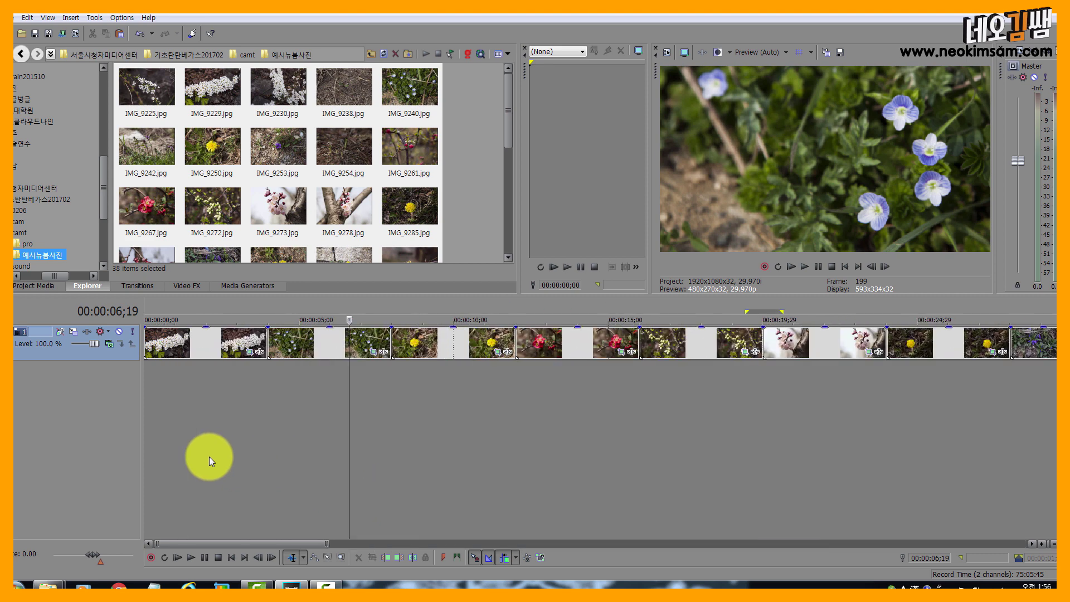
click(304, 341)
drag(304, 341, 270, 338)
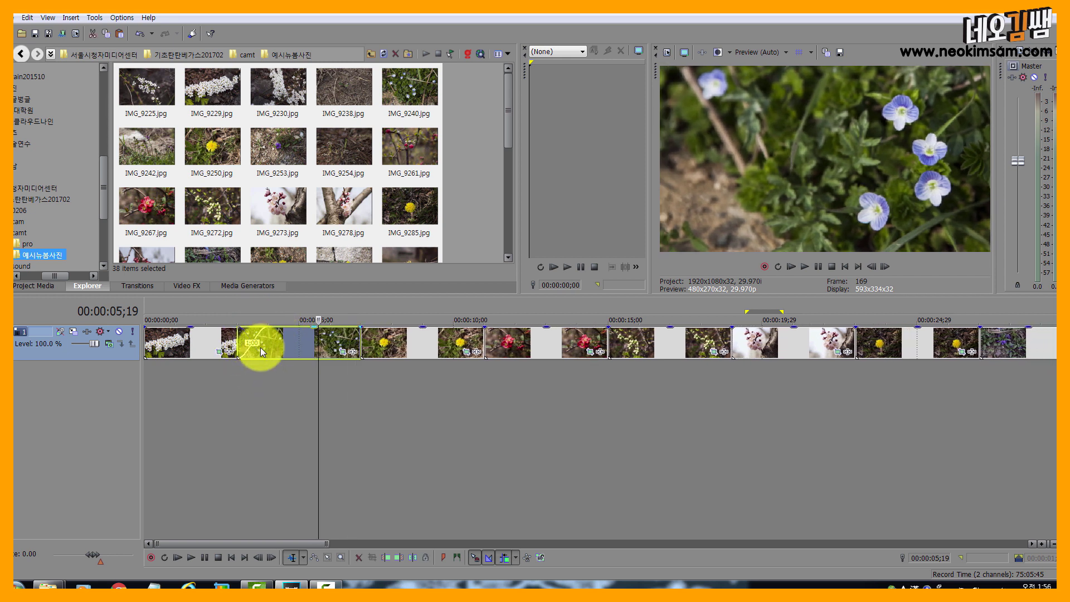
Play back the timeline from 00:00:02;17 to review the crossfade between the first and second photos
click(223, 387)
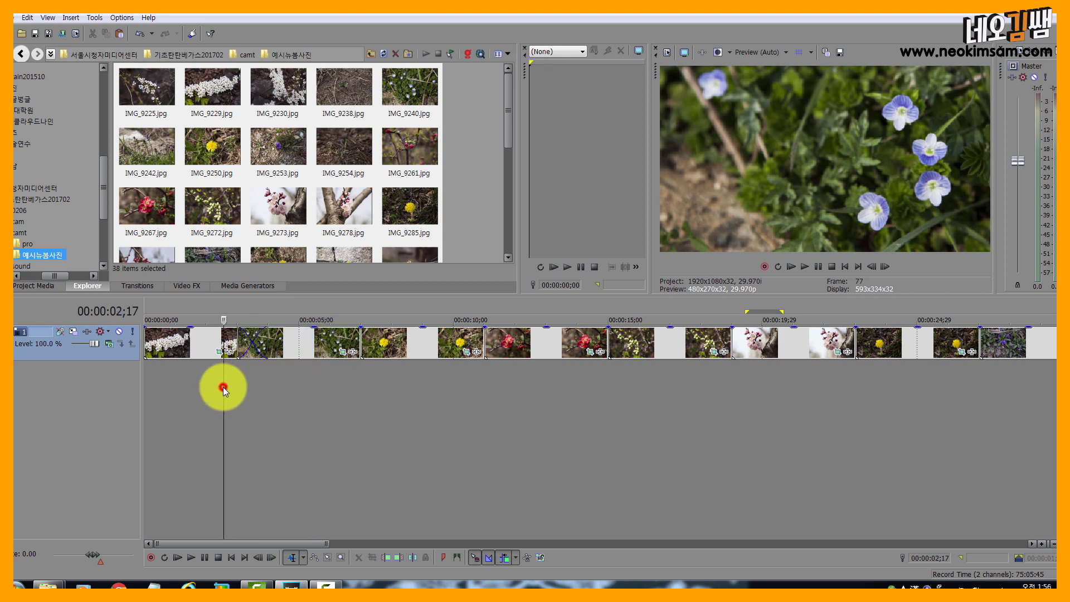
key(space)
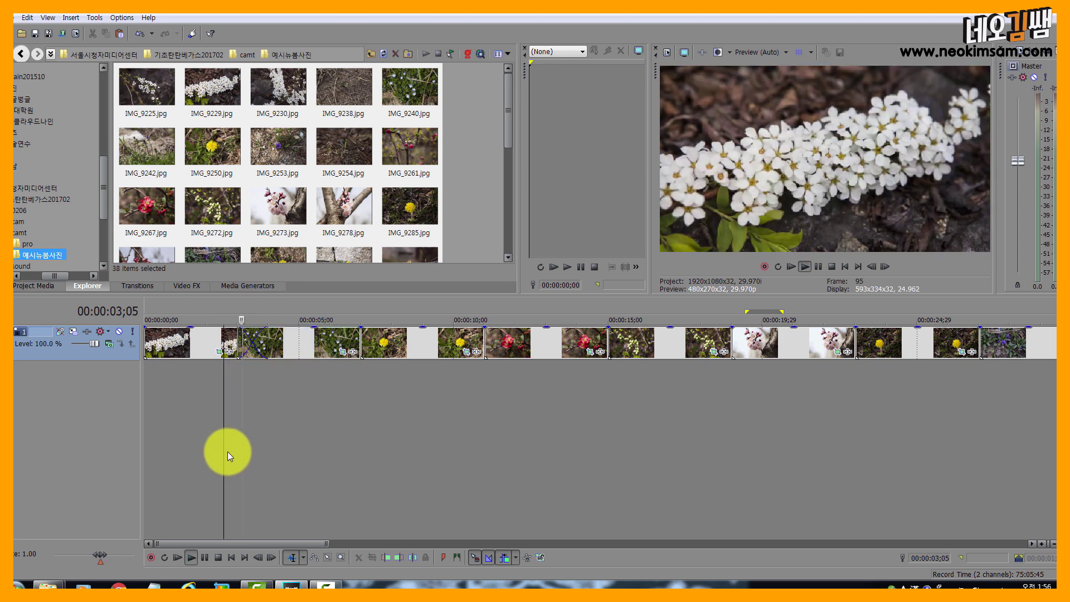
key(space)
key(space)
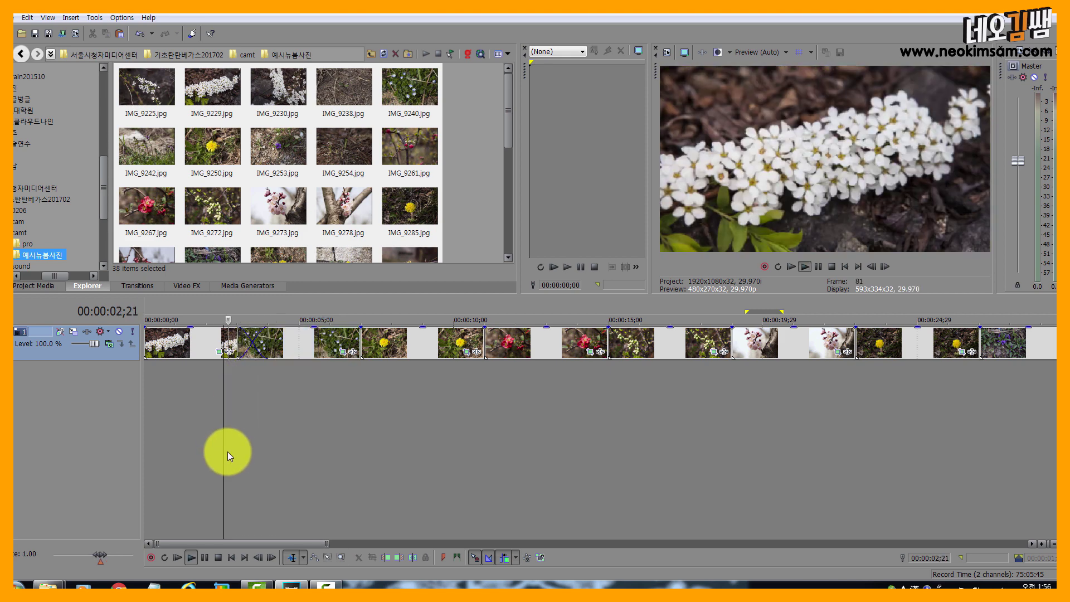
key(space)
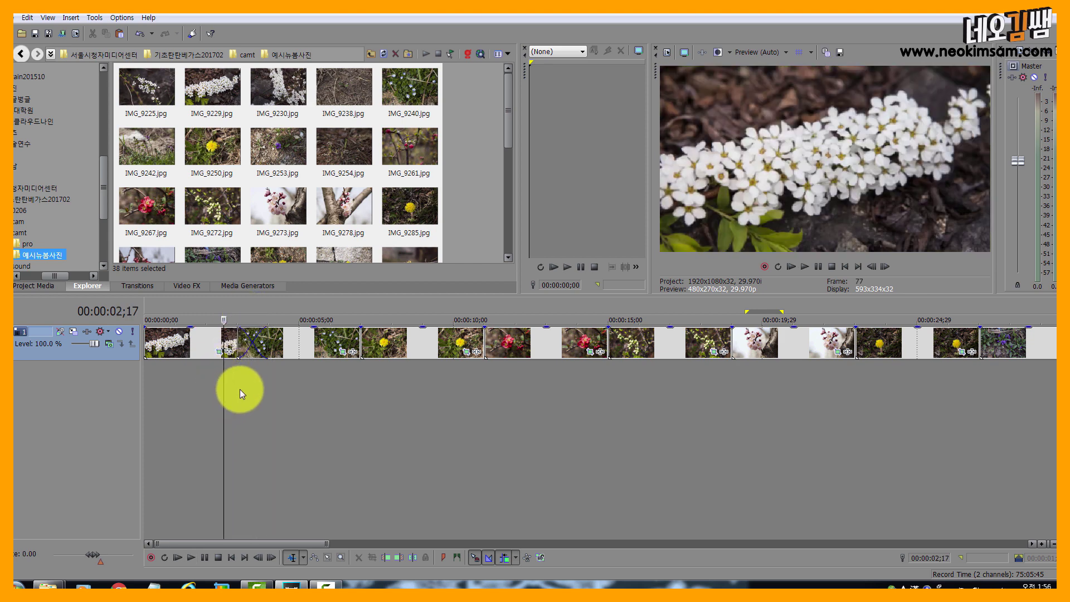
key(space)
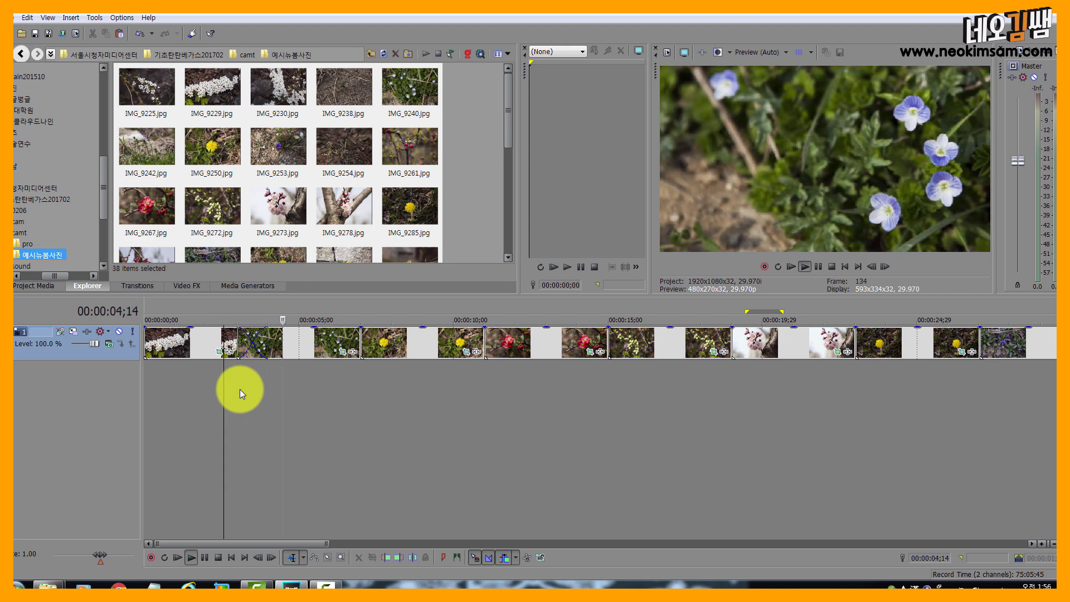
key(space)
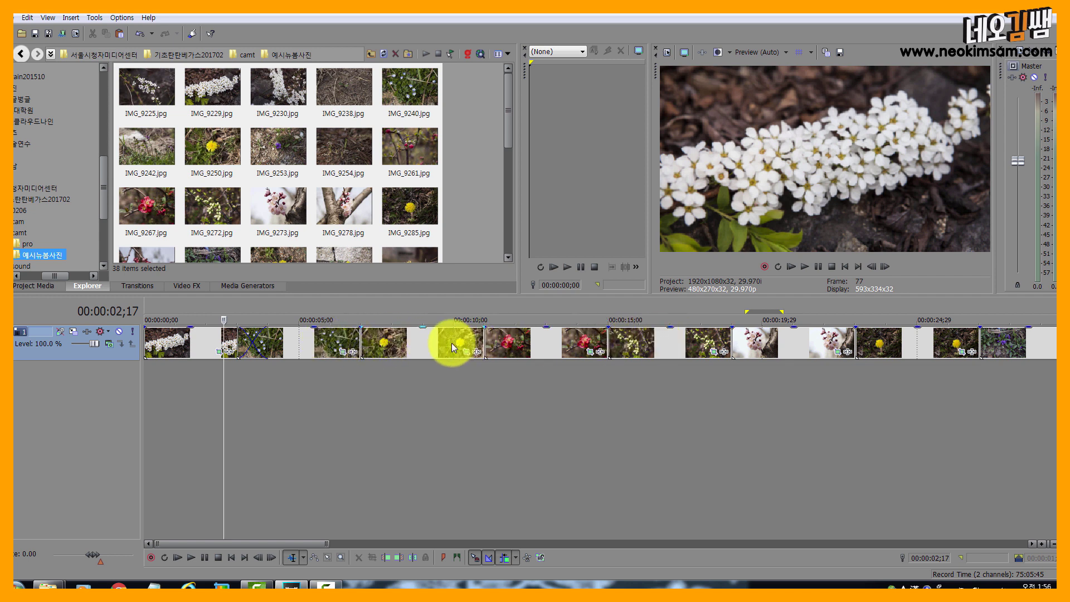
Move the third through sixth photos earlier one by one so each overlaps the preceding photo with a 1:00 crossfade
click(504, 558)
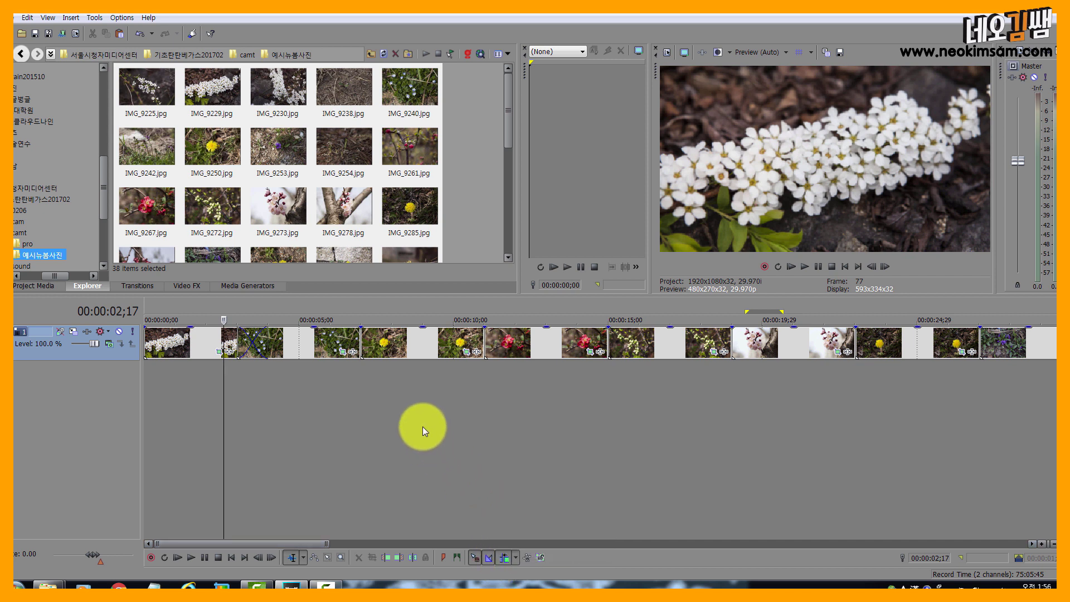
click(273, 402)
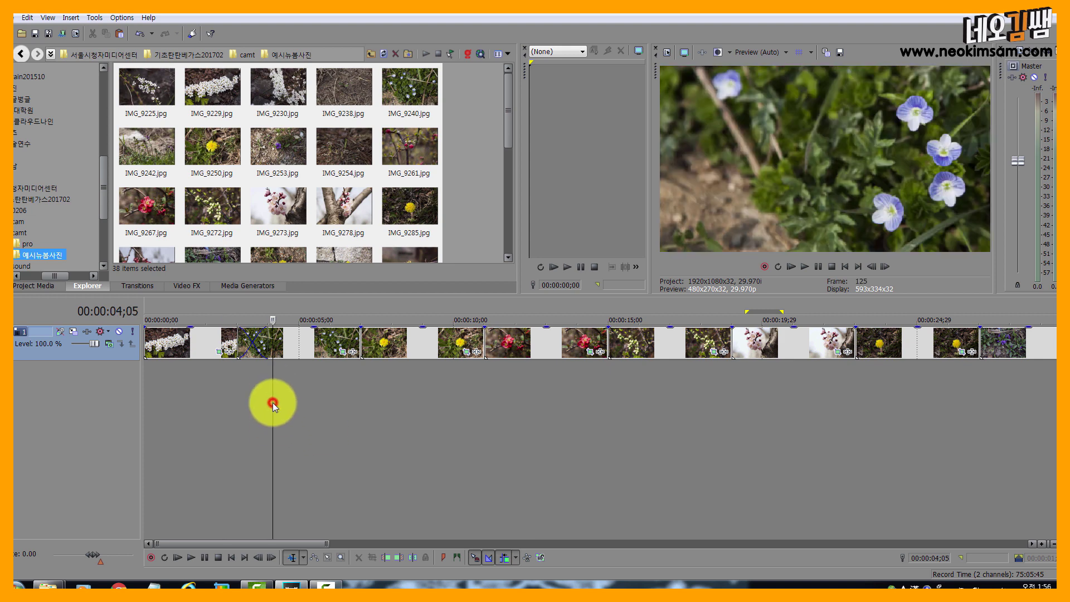
scroll(272, 402, down, 2)
scroll(259, 389, up, 2)
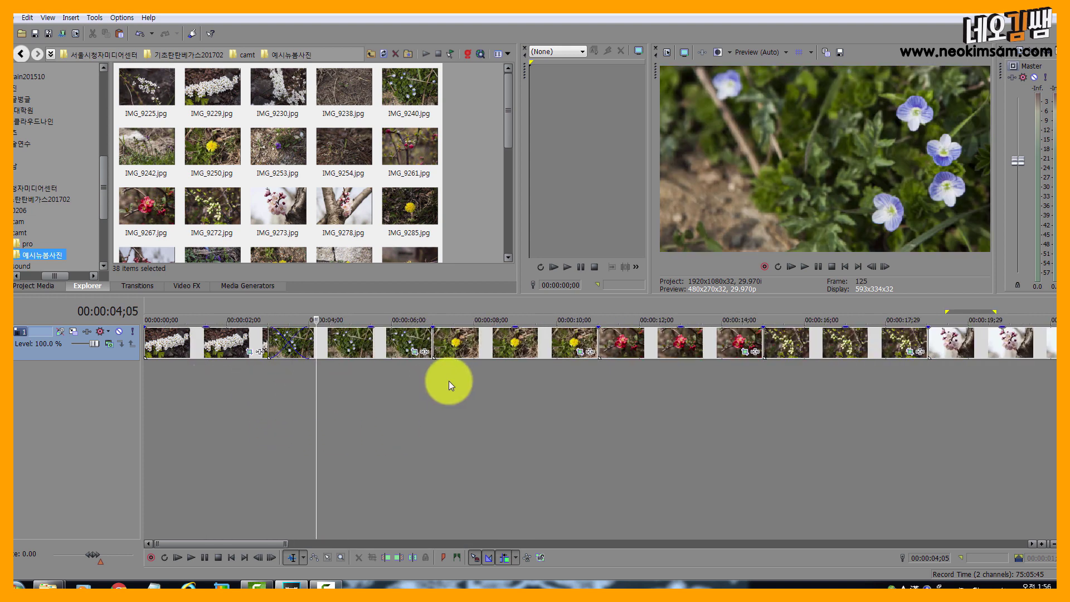
click(482, 339)
drag(482, 339, 449, 344)
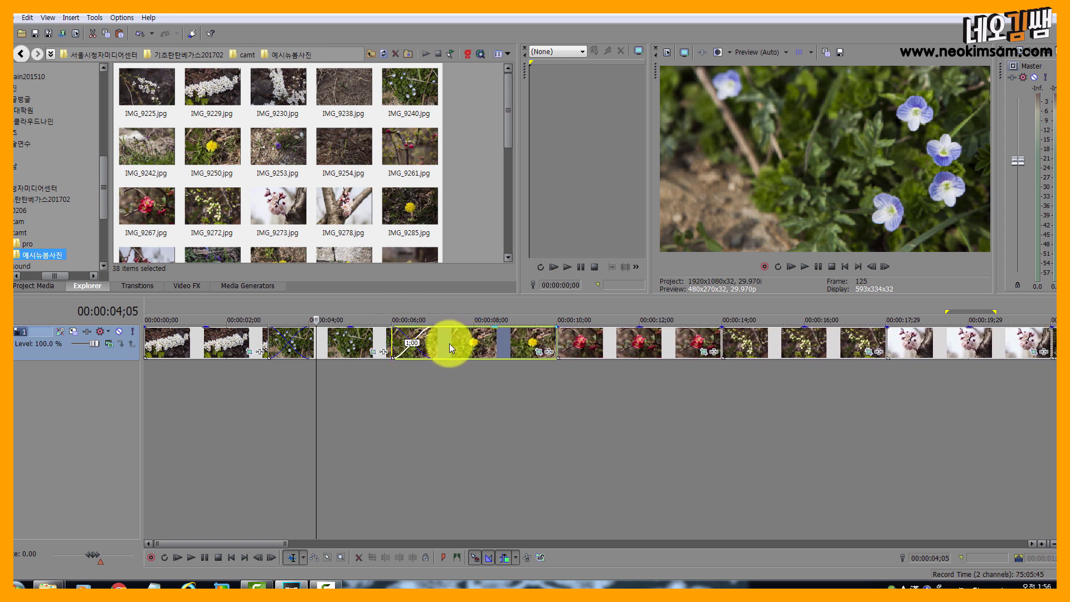
drag(607, 346, 570, 343)
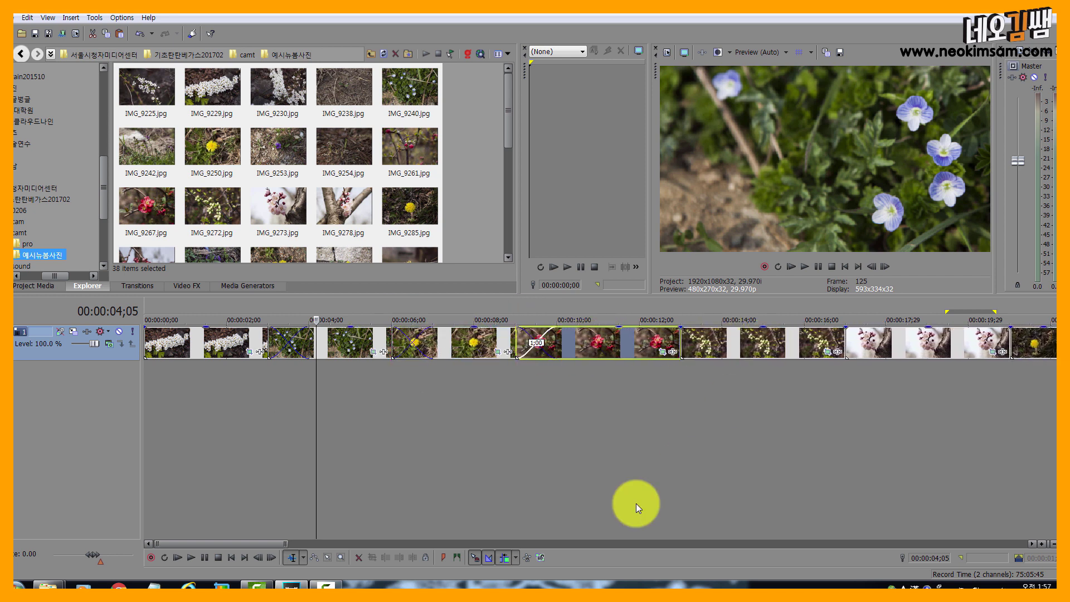
click(754, 344)
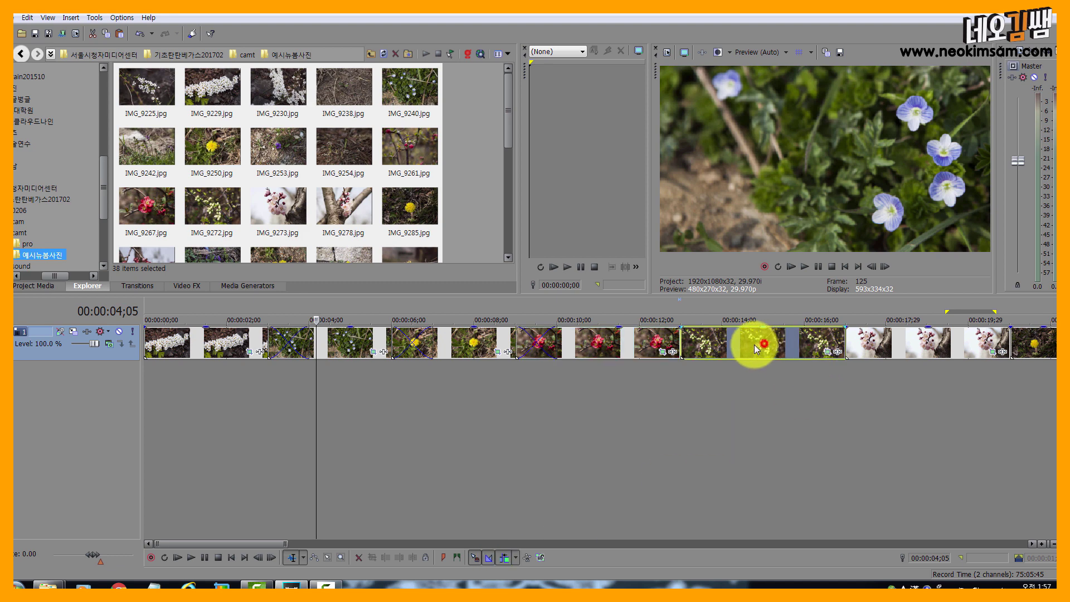
drag(754, 344, 659, 343)
Overlap the seventh through thirteenth photos with their preceding photos, giving each a 1:00 crossfade
scroll(709, 416, down, 1)
click(803, 344)
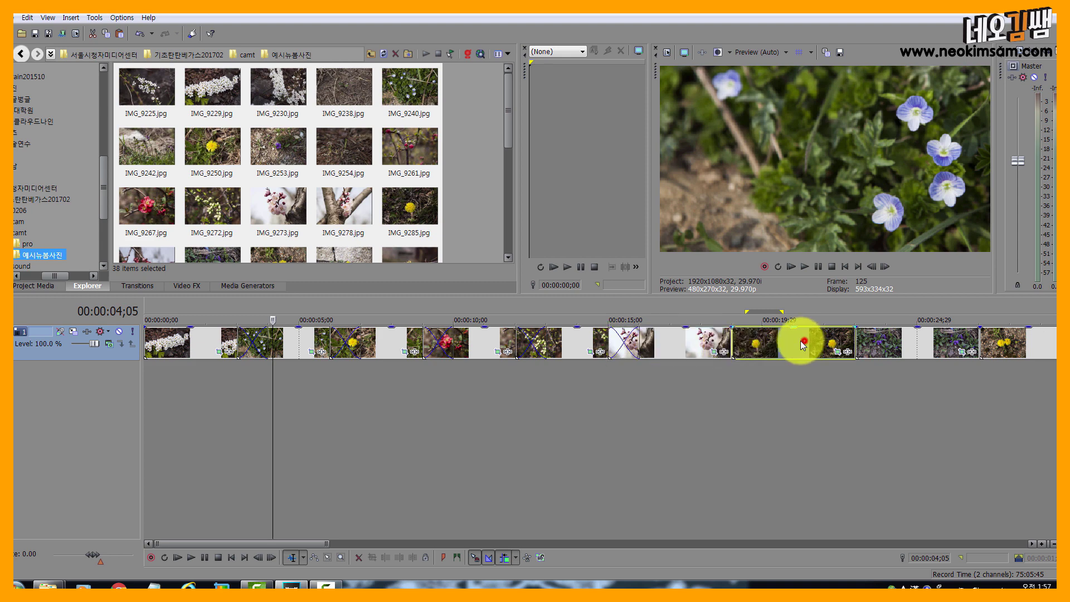
drag(803, 344, 771, 342)
drag(888, 339, 857, 339)
scroll(864, 405, down, 2)
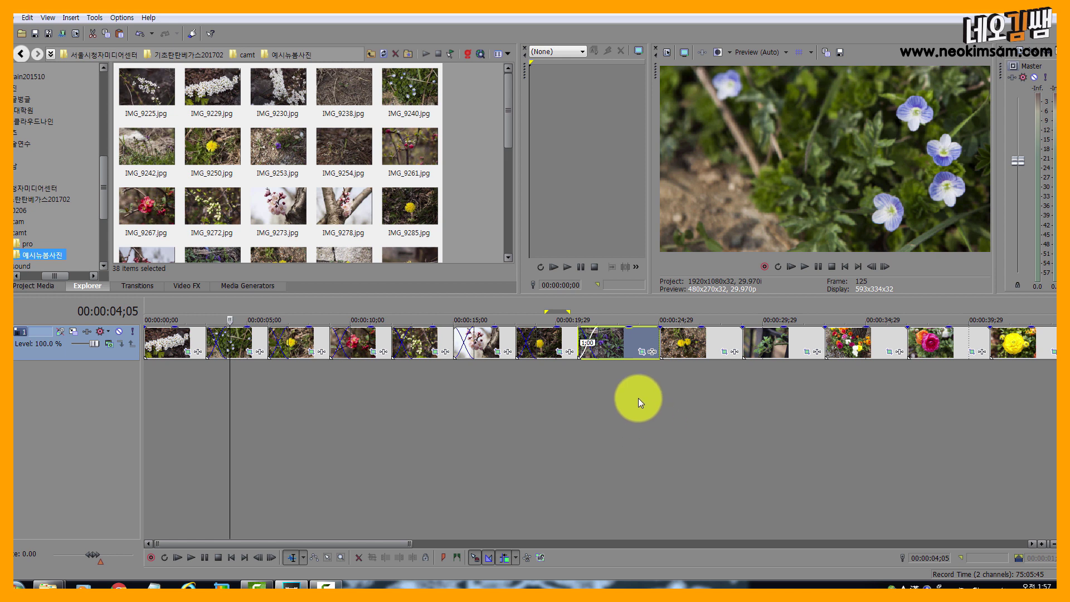
drag(716, 341, 693, 342)
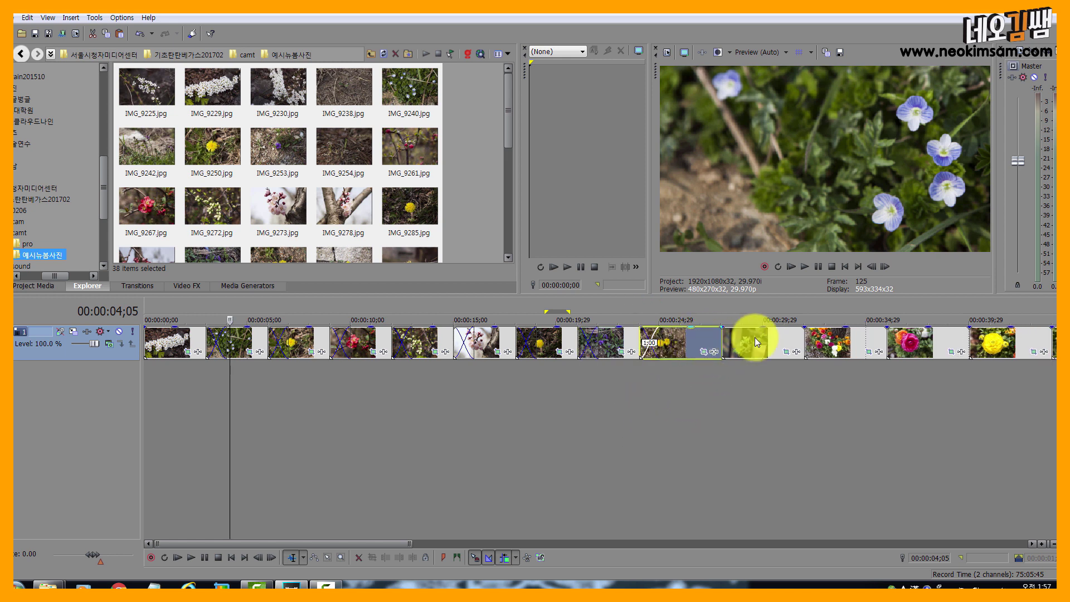
drag(781, 338, 860, 343)
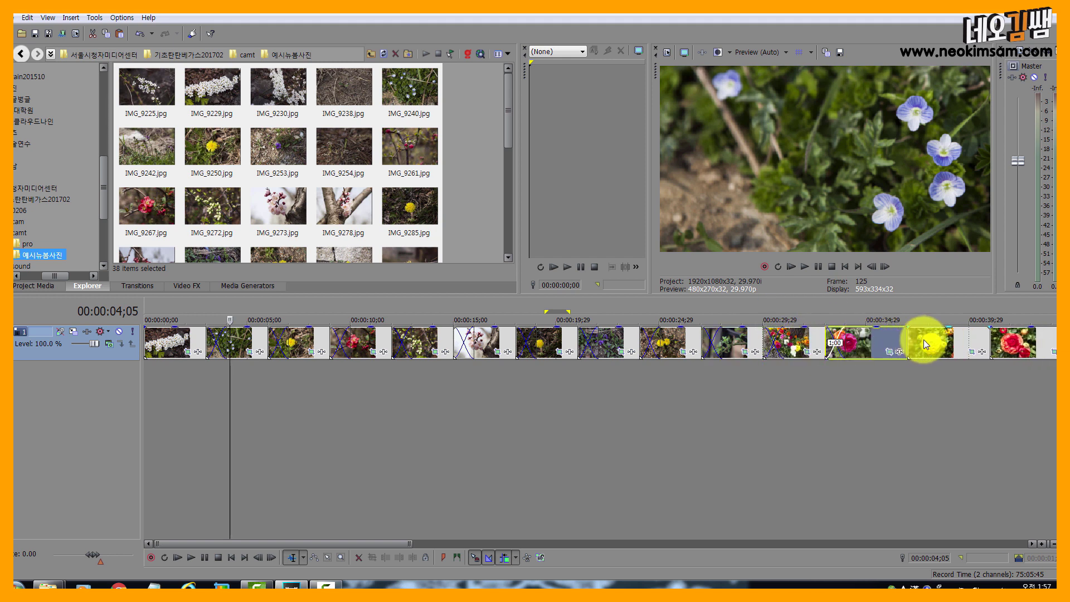
drag(924, 343, 928, 343)
Shift the fourteenth through nineteenth photos earlier in turn so each crossfades with the preceding photo over 1:00
scroll(822, 395, down, 2)
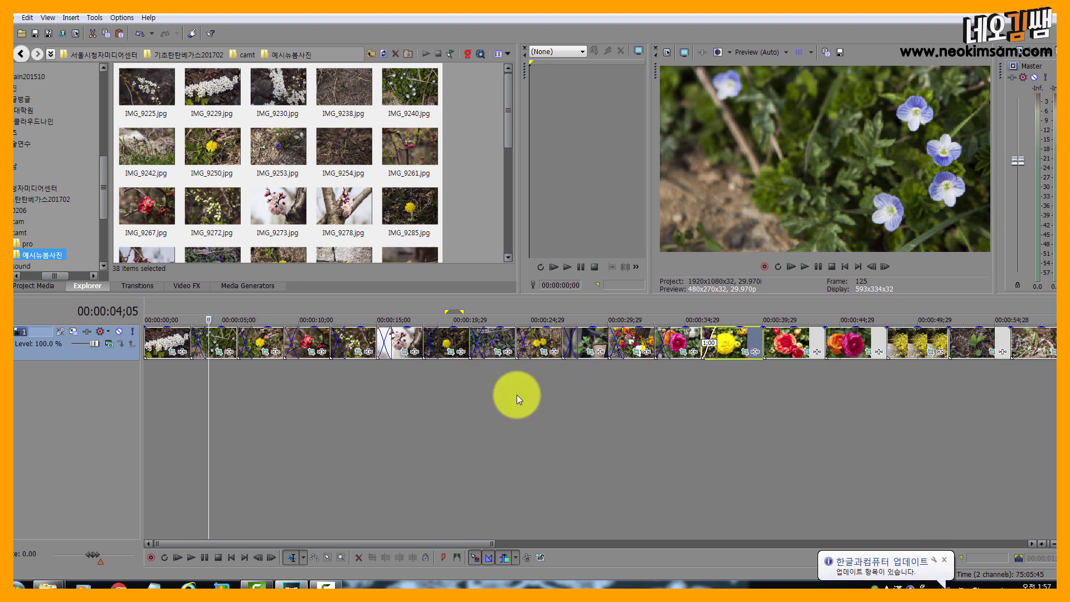
drag(792, 341, 861, 344)
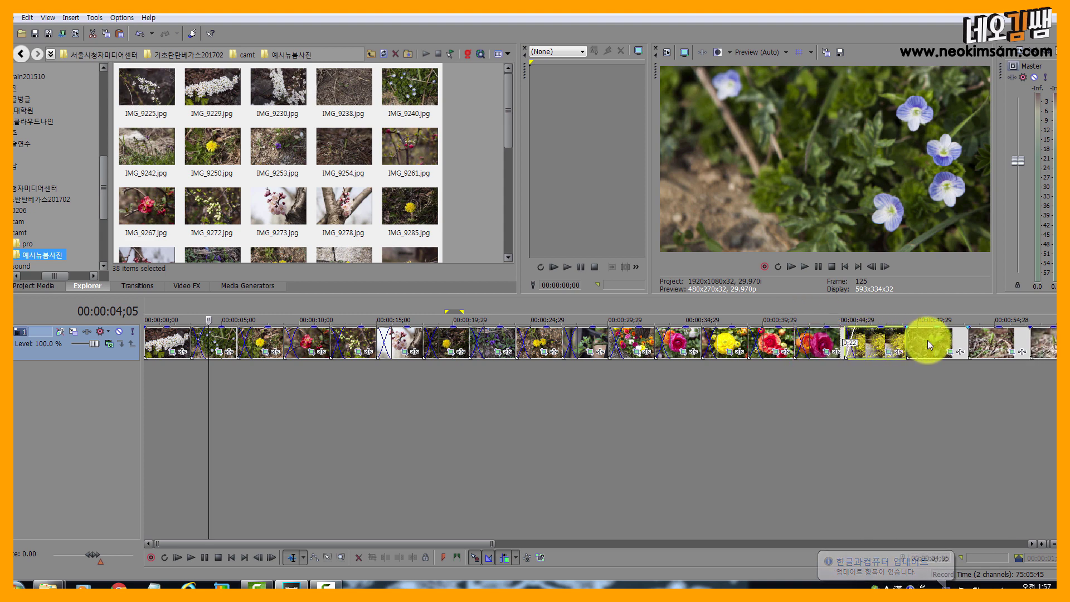
drag(928, 340, 964, 341)
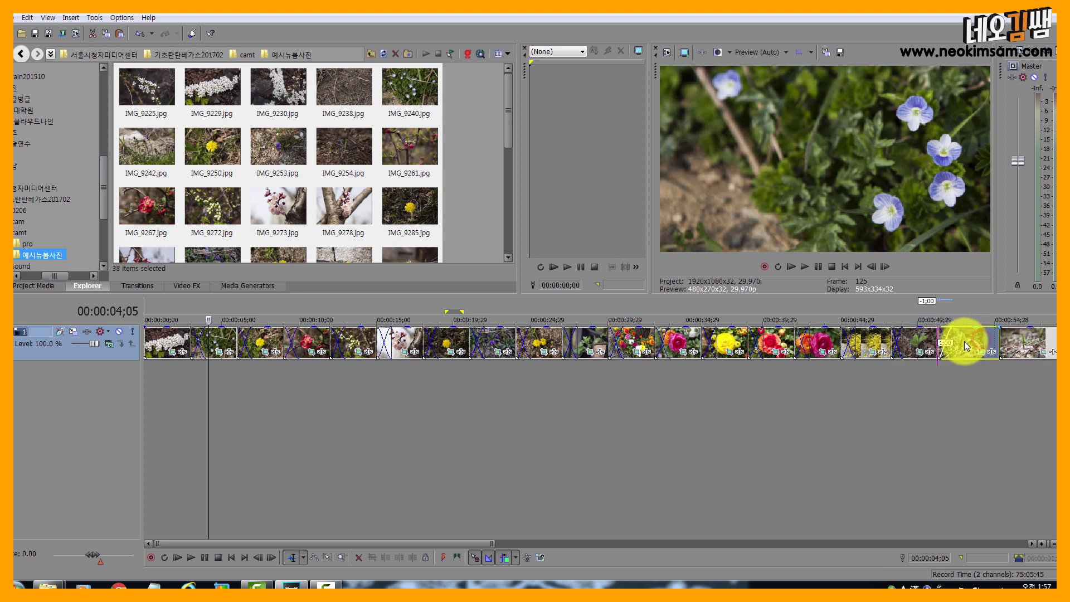
click(1019, 348)
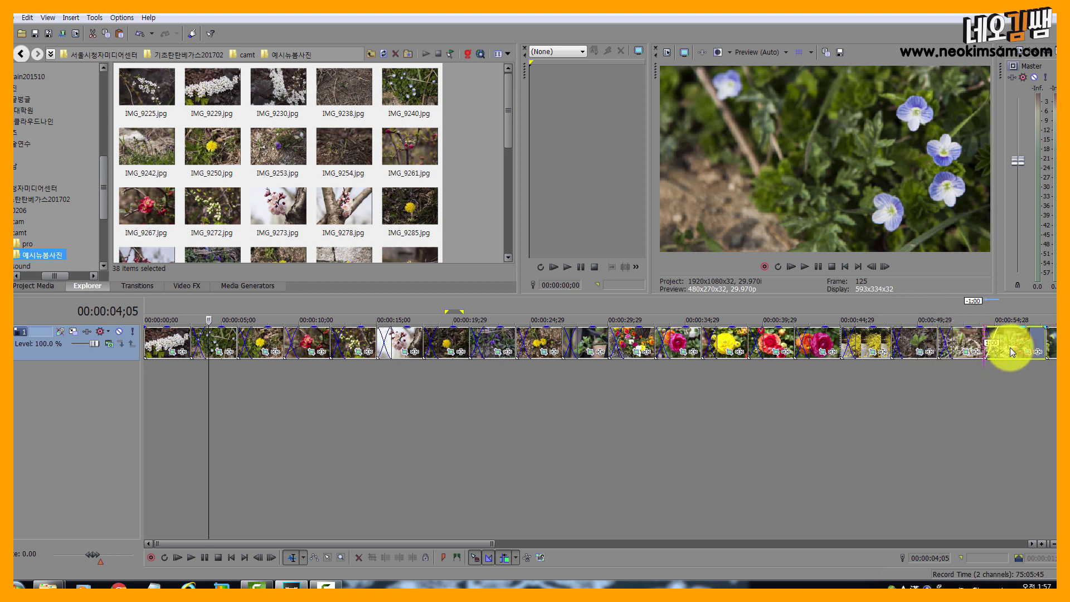
click(1021, 381)
scroll(1021, 382, down, 2)
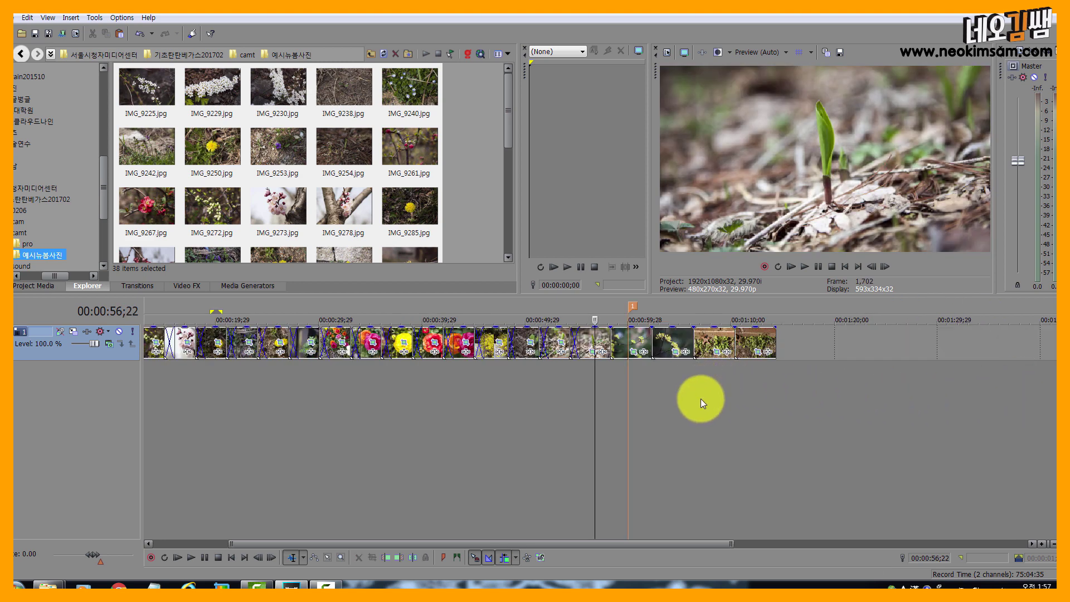
Delete the green sprout photo at 00:00:56;00 and the last two leafy ground photos from the timeline
scroll(700, 399, up, 1)
drag(661, 337, 584, 343)
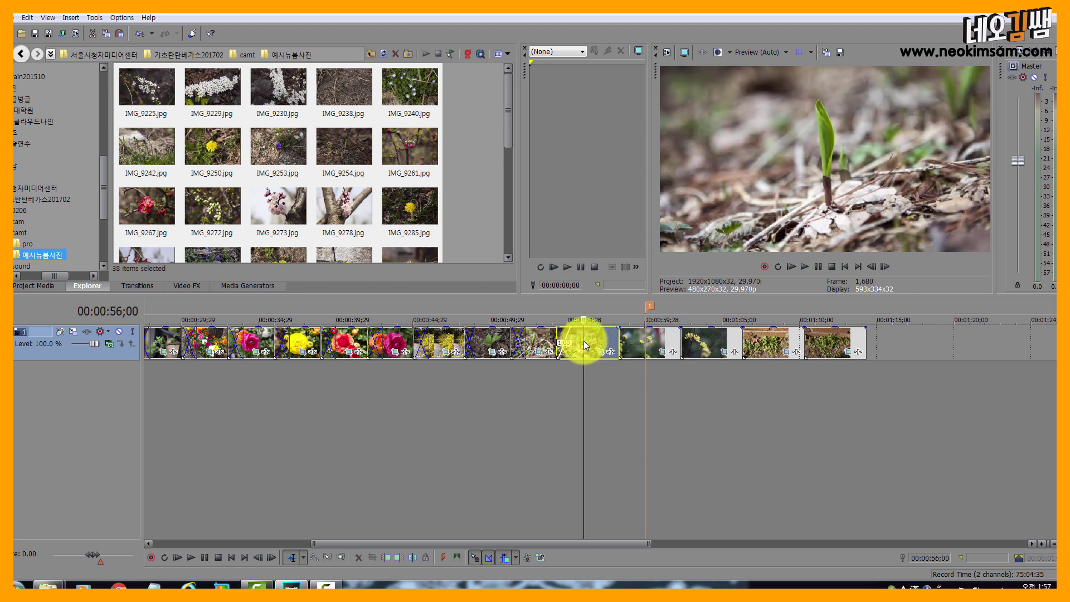
key(Delete)
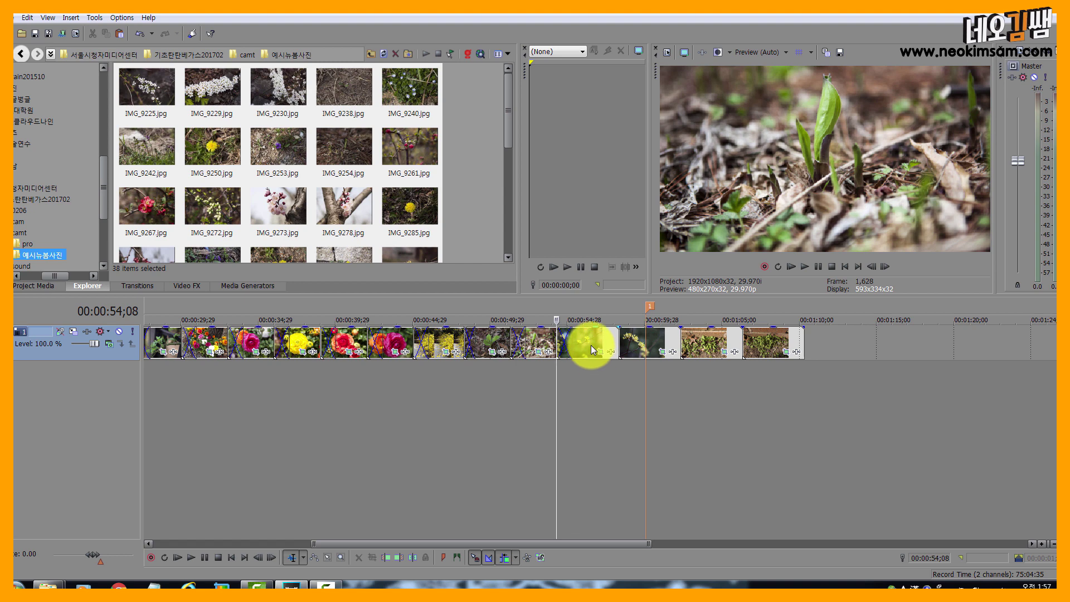
click(652, 344)
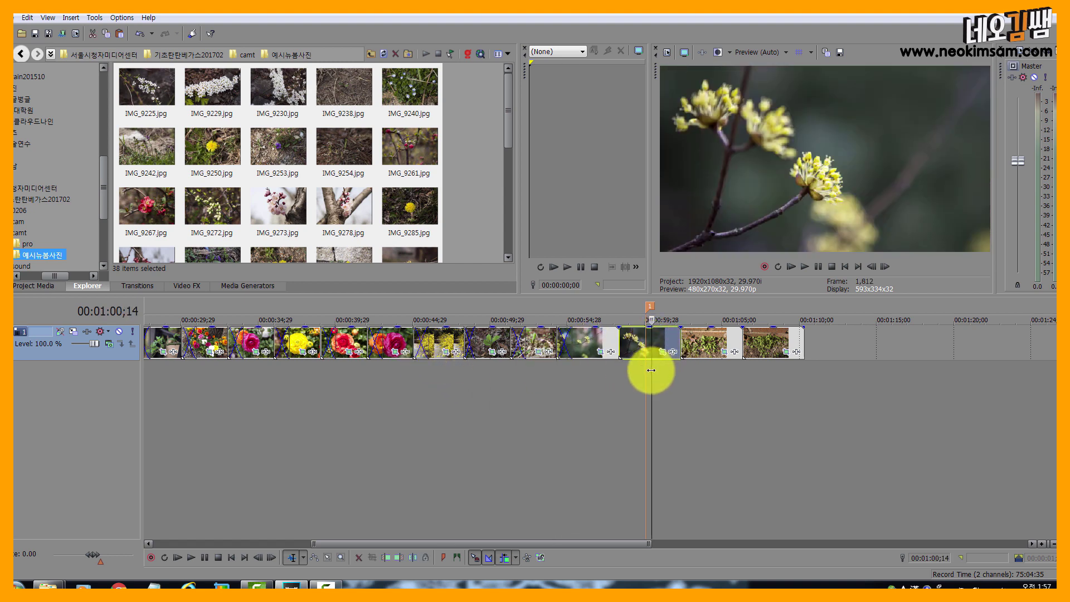
mouse_move(651, 370)
mouse_down()
mouse_move(723, 371)
mouse_move(619, 370)
mouse_move(656, 373)
mouse_up()
click(707, 338)
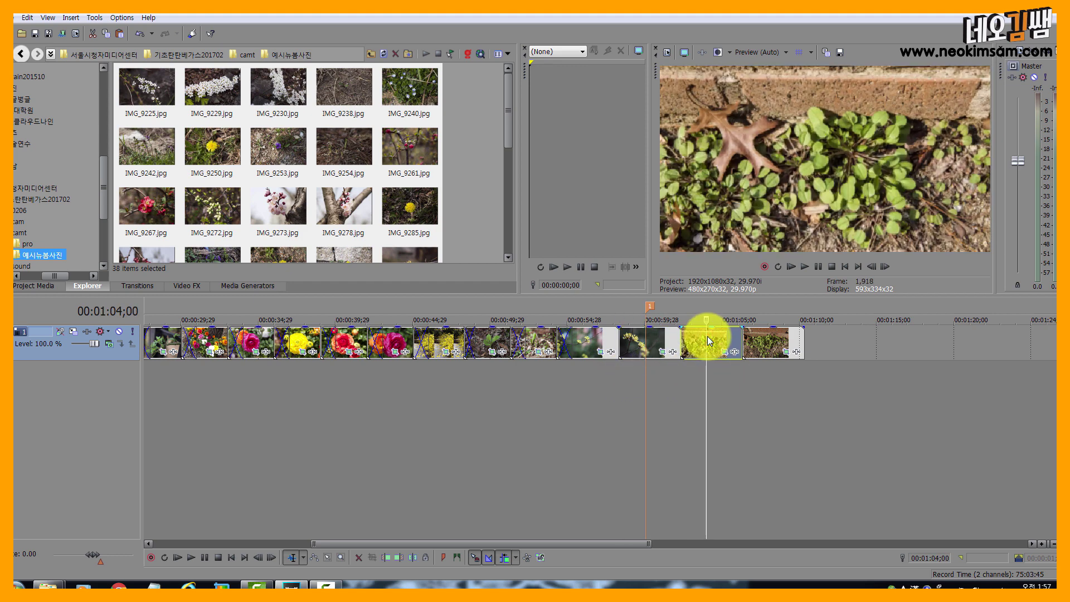
key(Delete)
click(724, 338)
key(Delete)
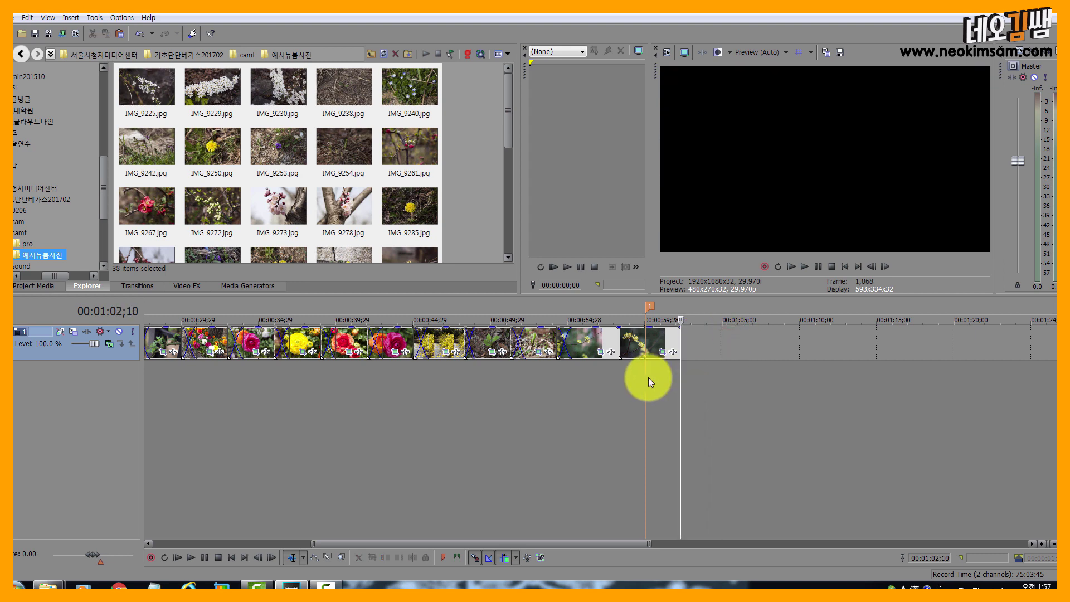
Scrub around the one-minute marker to examine where the slideshow ends
click(648, 377)
click(658, 379)
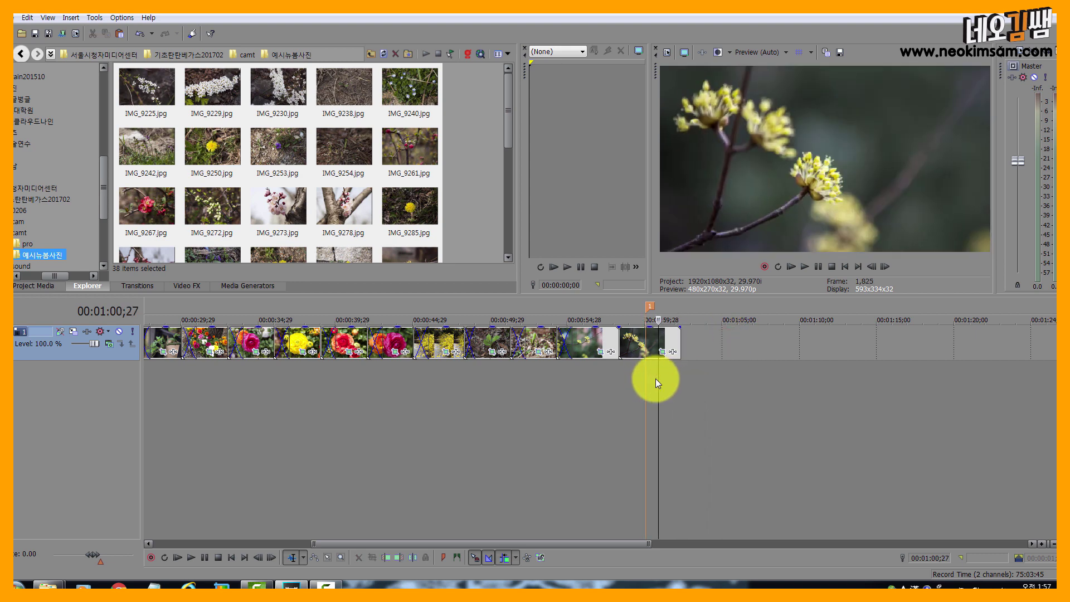
click(651, 378)
click(641, 381)
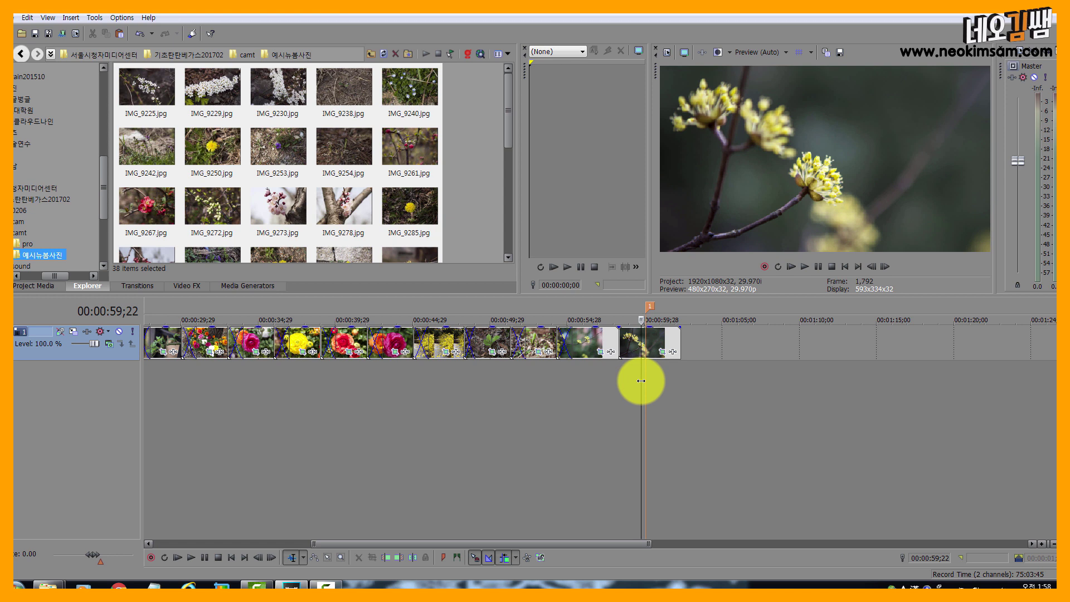
click(646, 380)
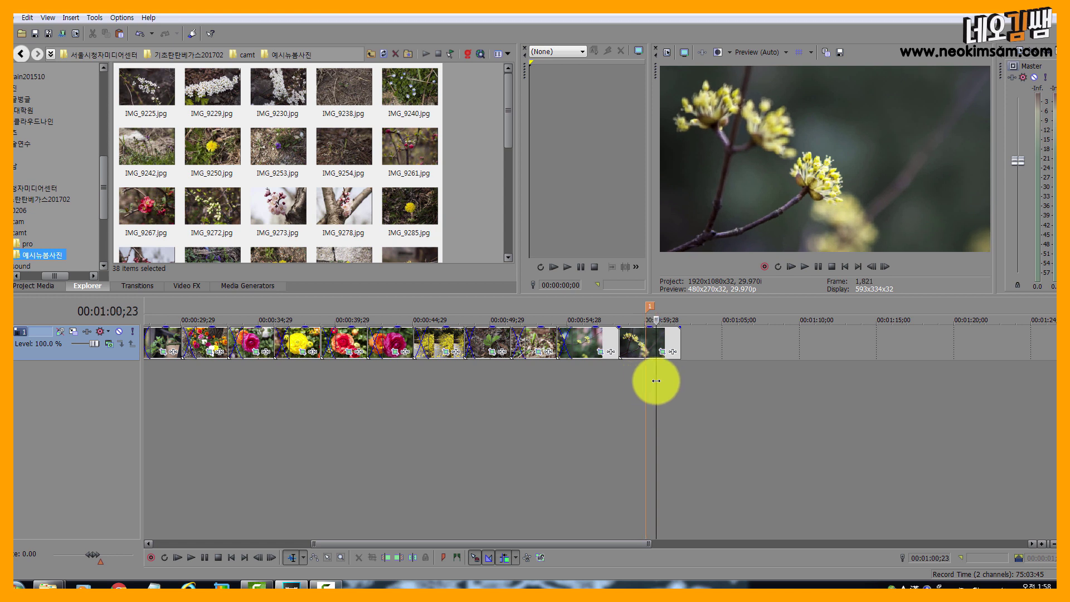
click(651, 381)
click(591, 379)
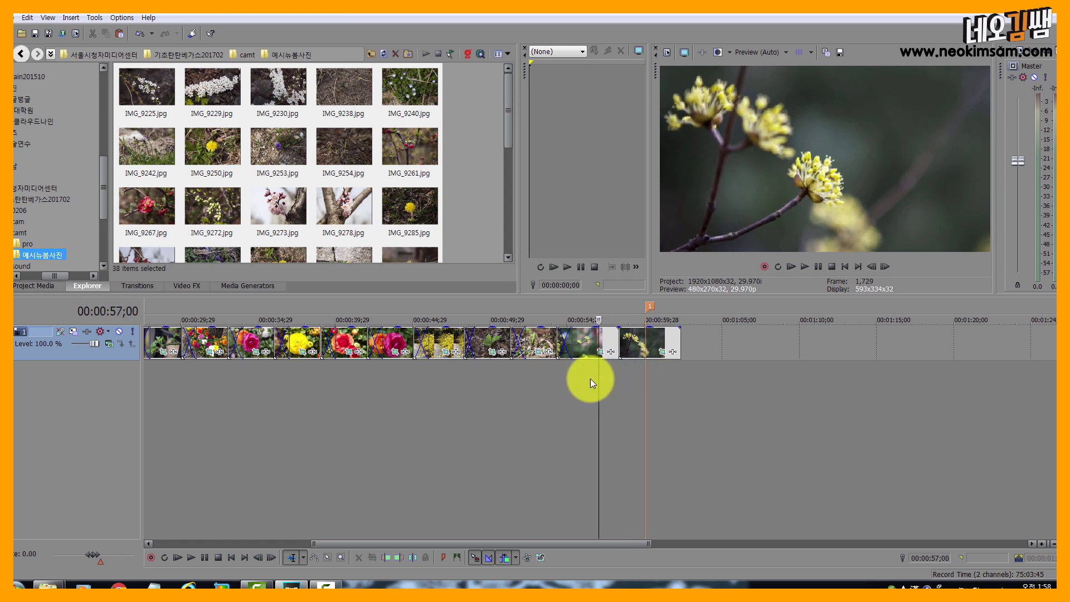
click(655, 342)
scroll(637, 419, down, 3)
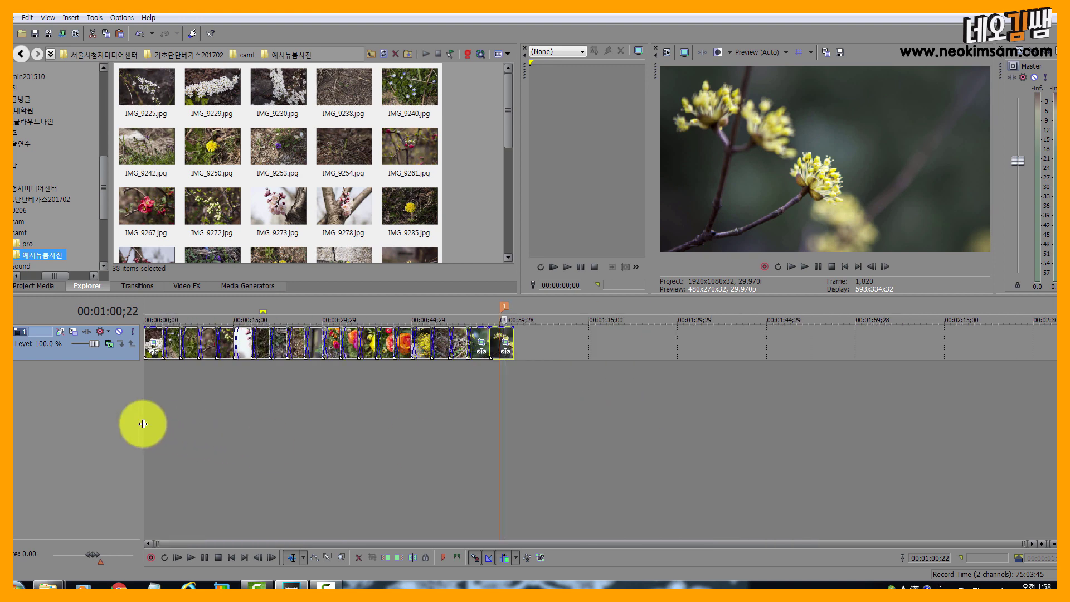
Scrub through the slideshow and play it back from about 00:00:40
click(203, 386)
drag(204, 382, 382, 379)
key(space)
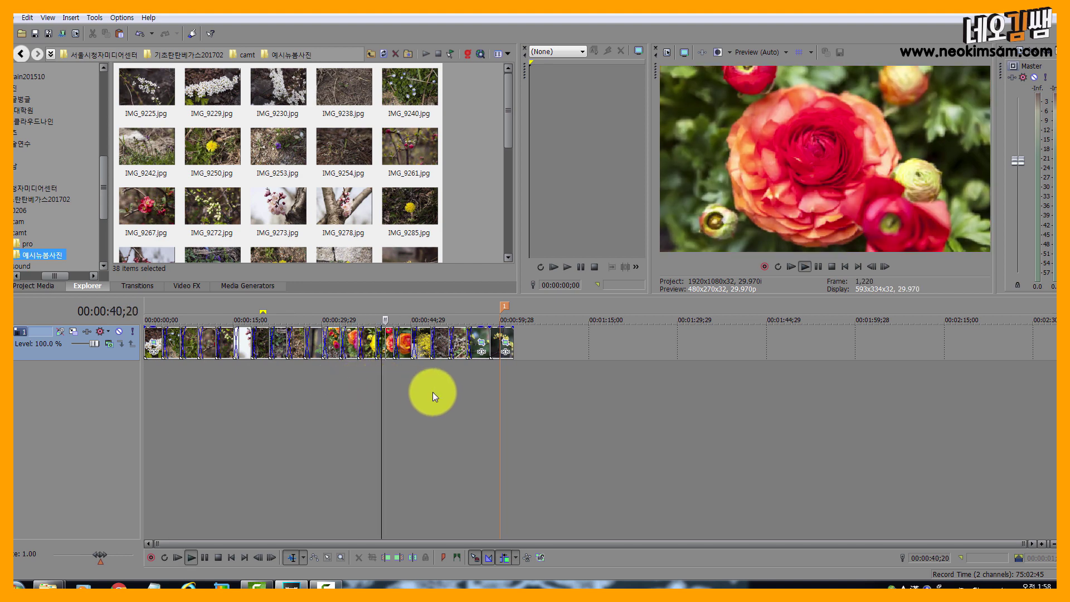
drag(454, 388, 263, 378)
Add the 비틀즈-렛잇비 MP3 from the camt folder to a new audio track, starting at the beginning of the timeline
click(476, 175)
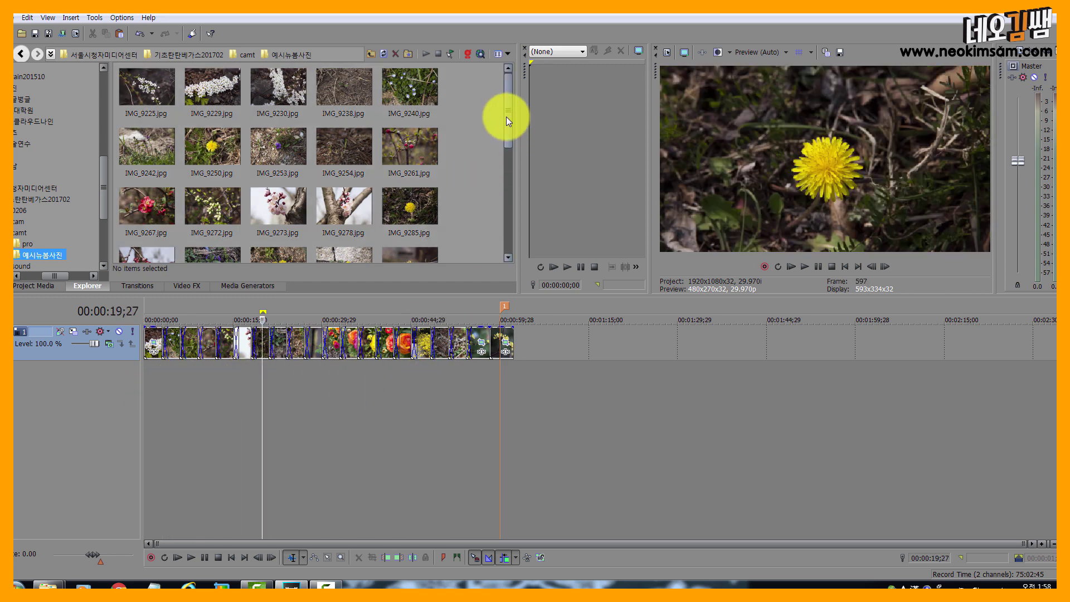
mouse_move(506, 116)
mouse_down()
mouse_move(516, 232)
mouse_move(514, 107)
mouse_up()
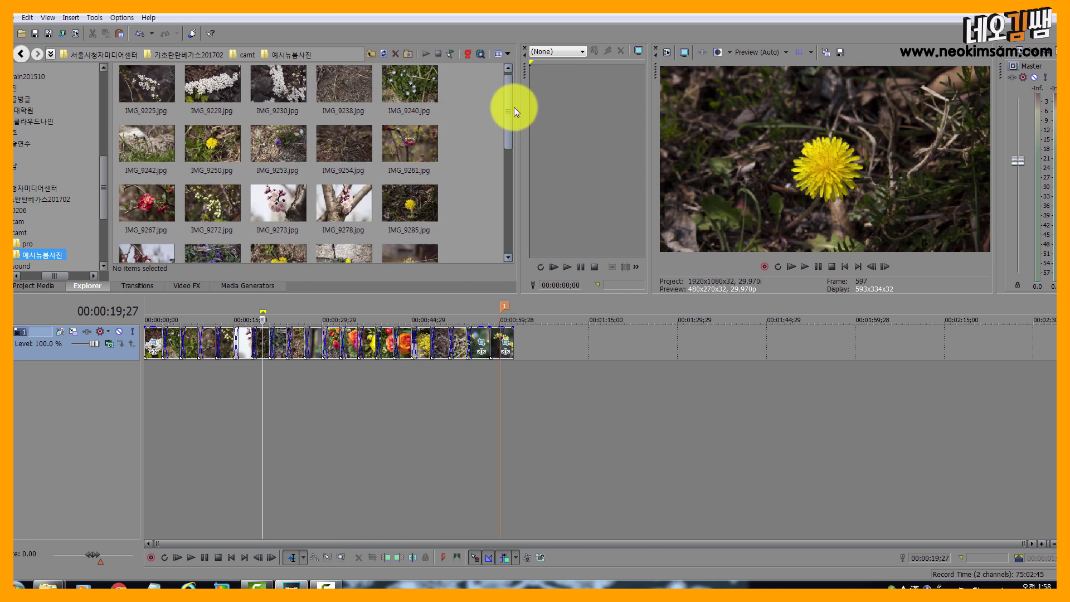
click(248, 54)
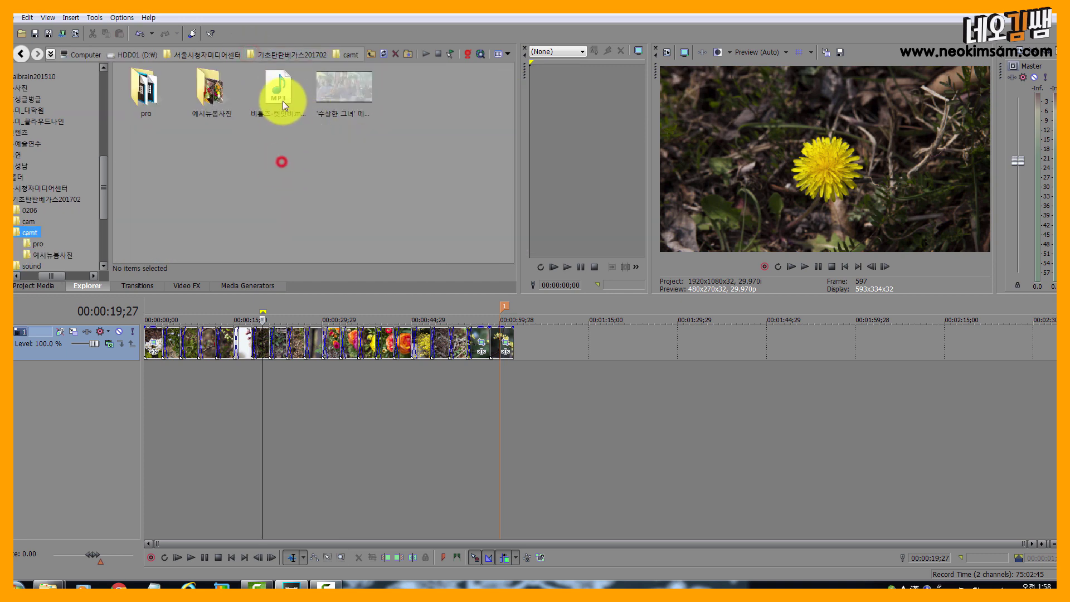
click(282, 100)
drag(276, 93, 573, 387)
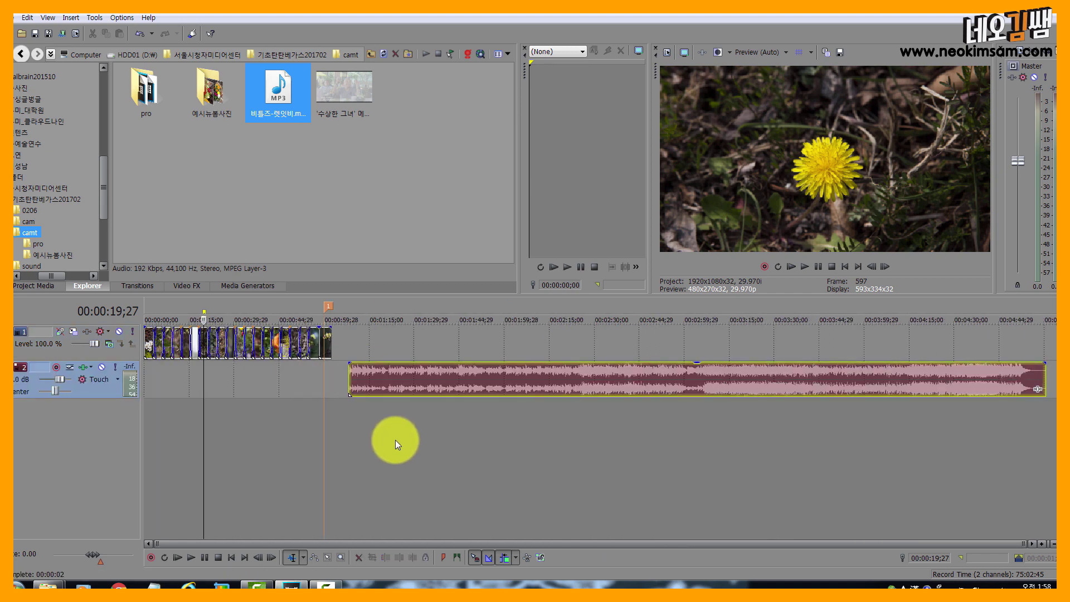
drag(524, 385, 299, 387)
Play the slideshow with its background music from the start of the timeline
click(161, 429)
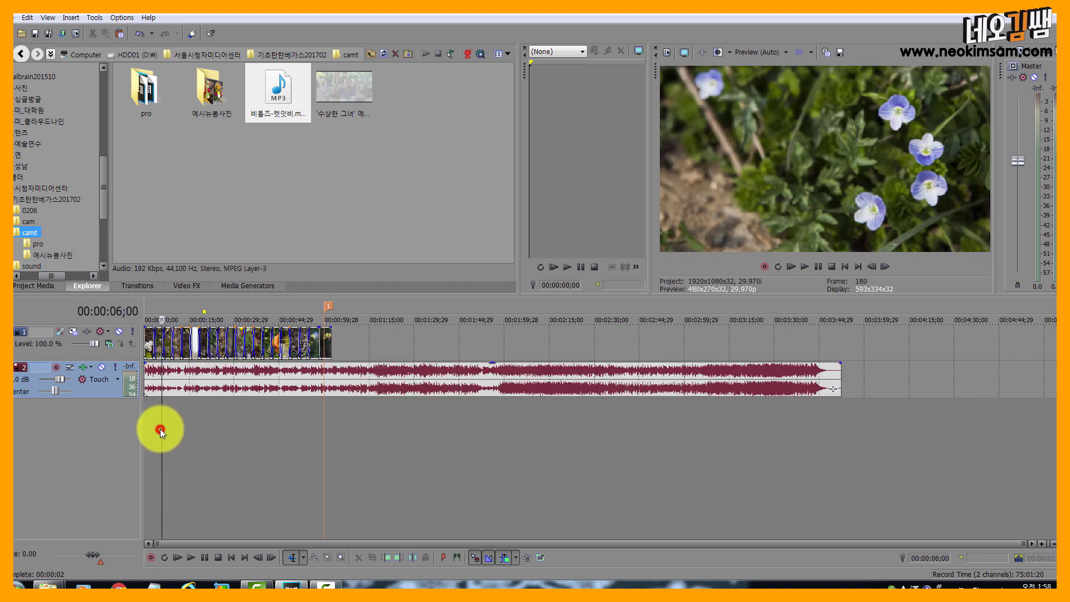
scroll(176, 427, up, 3)
key(ctrl+Home)
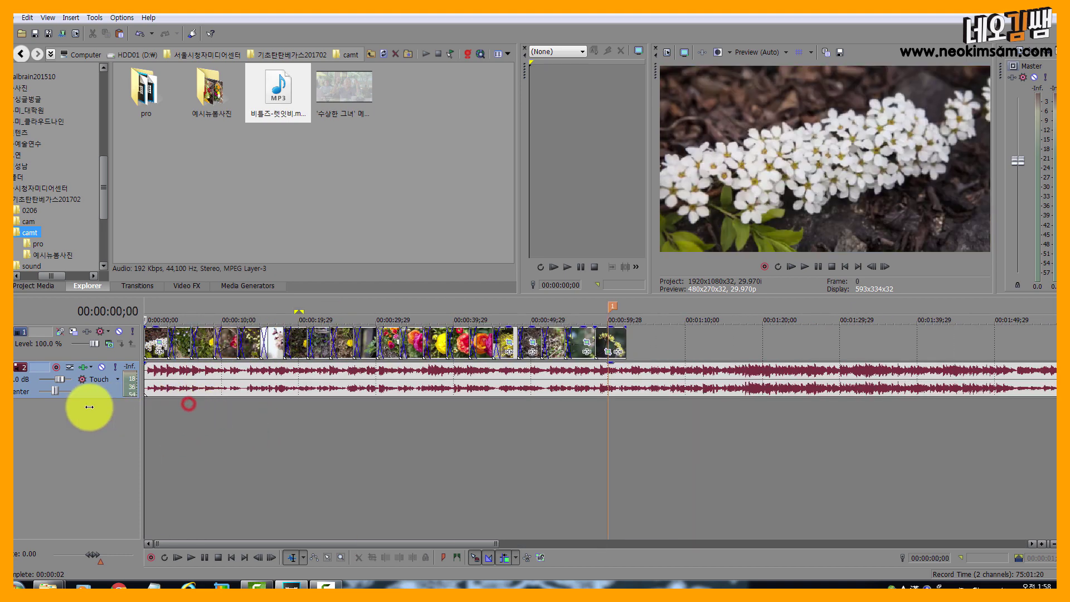
scroll(215, 463, up, 5)
key(space)
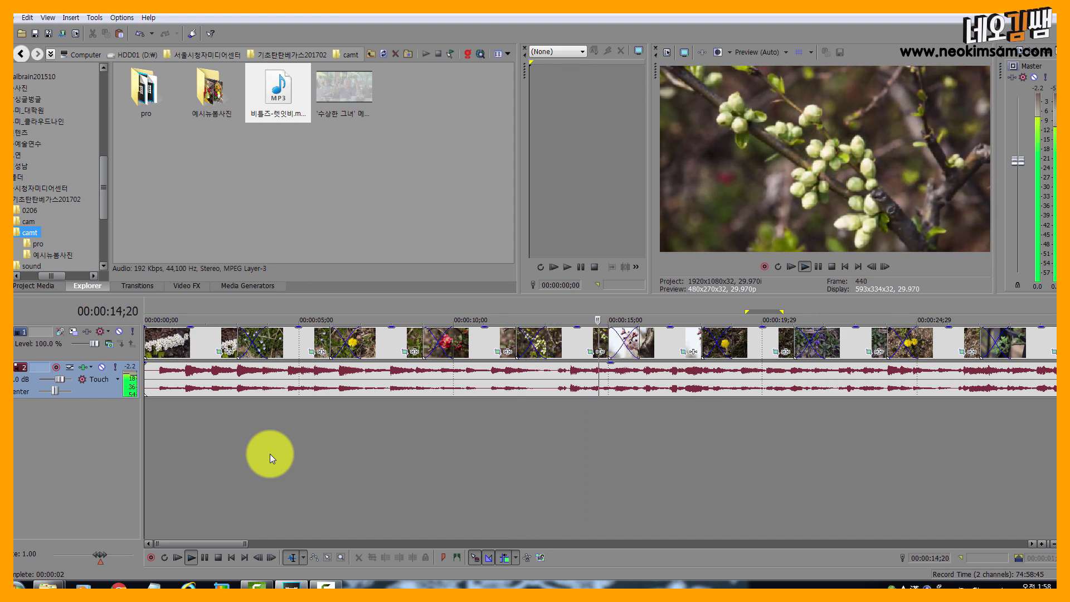
key(space)
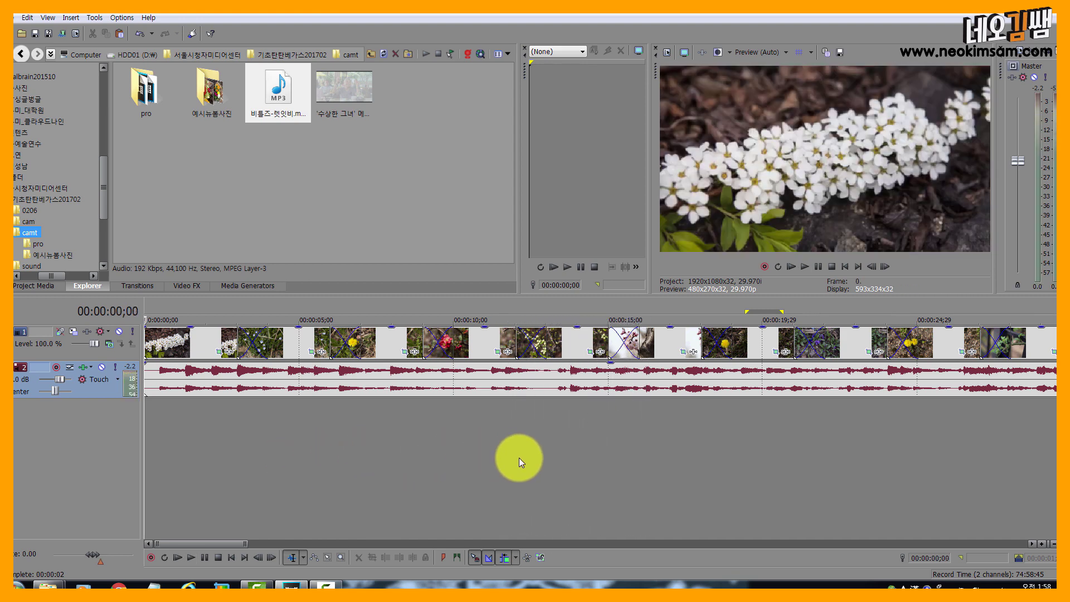
Play the music from the last photo's end at 00:01:02;10 and pause at 00:01:04;22
scroll(520, 457, down, 5)
click(611, 423)
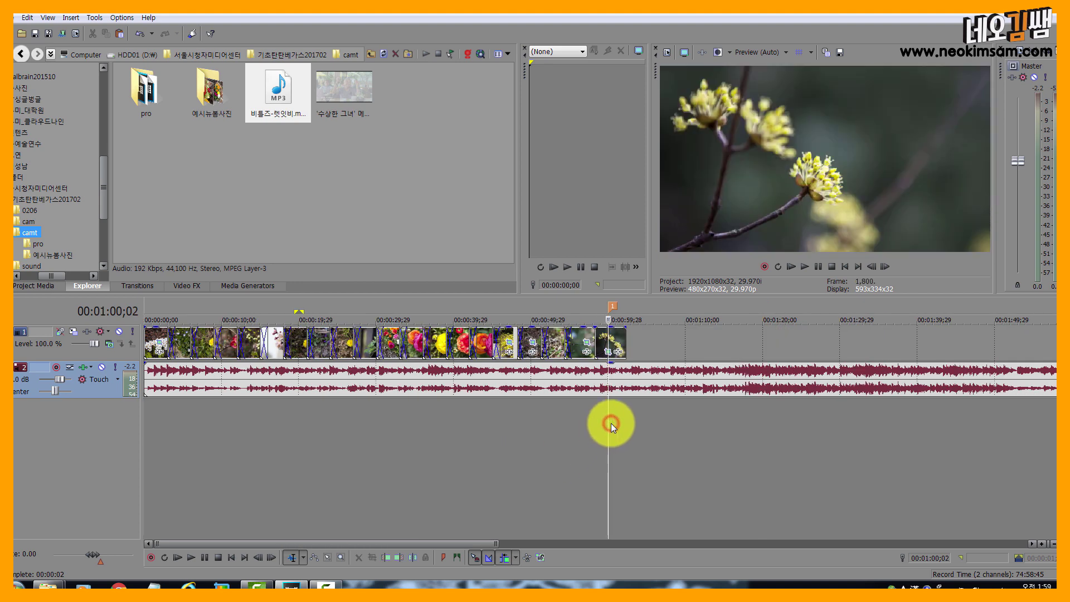
click(630, 409)
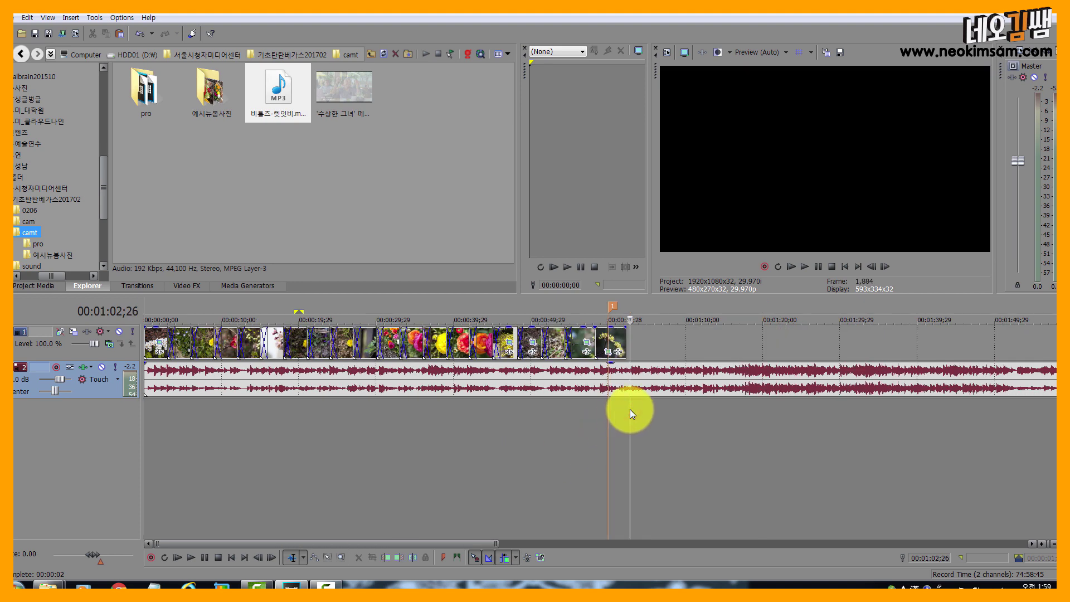
click(626, 409)
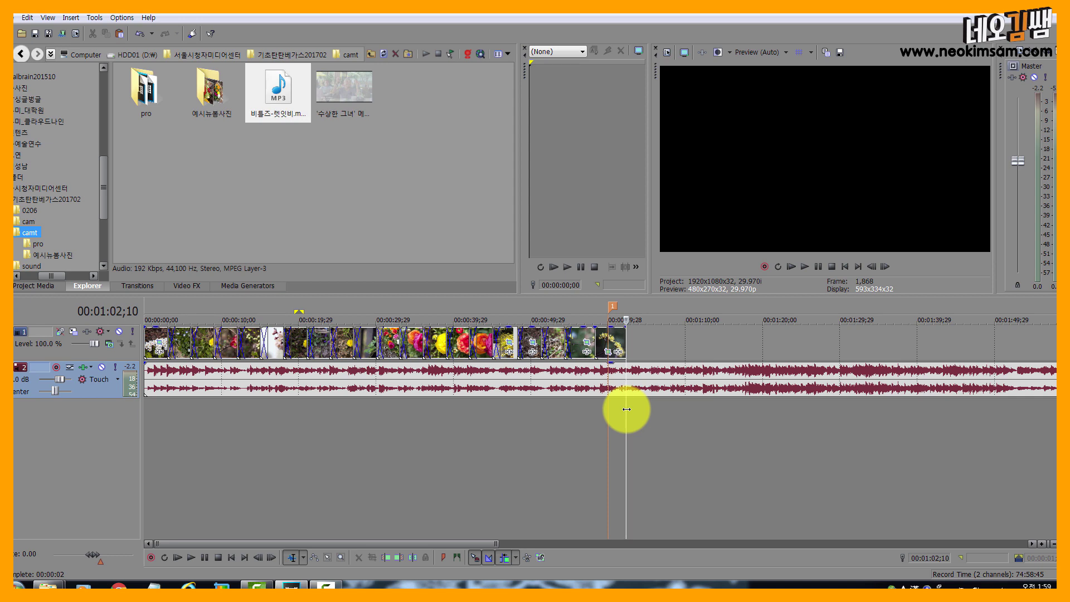
scroll(626, 409, up, 5)
key(space)
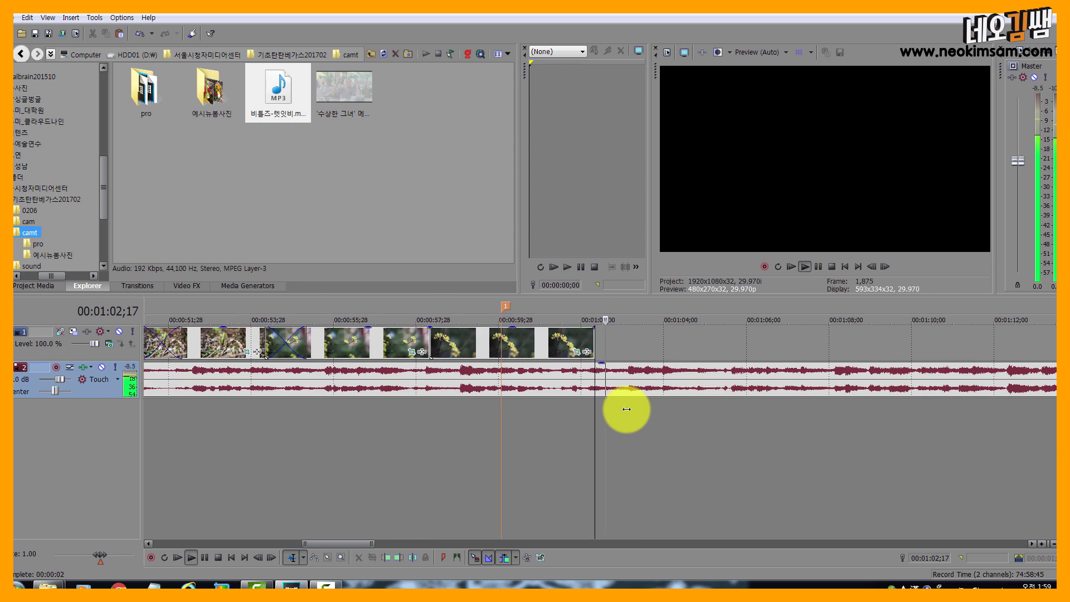
click(539, 424)
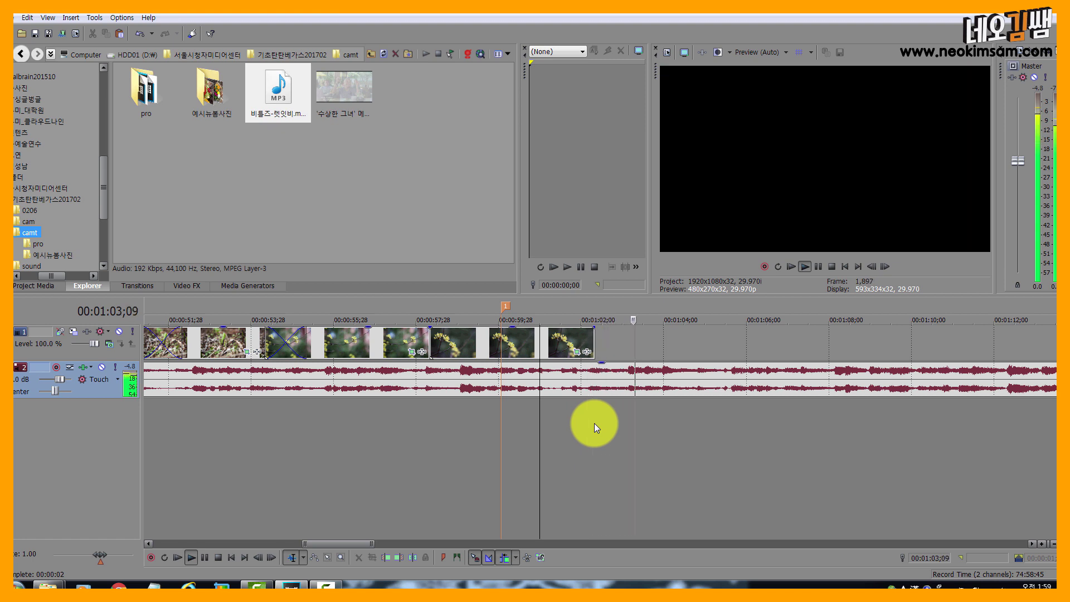
key(Return)
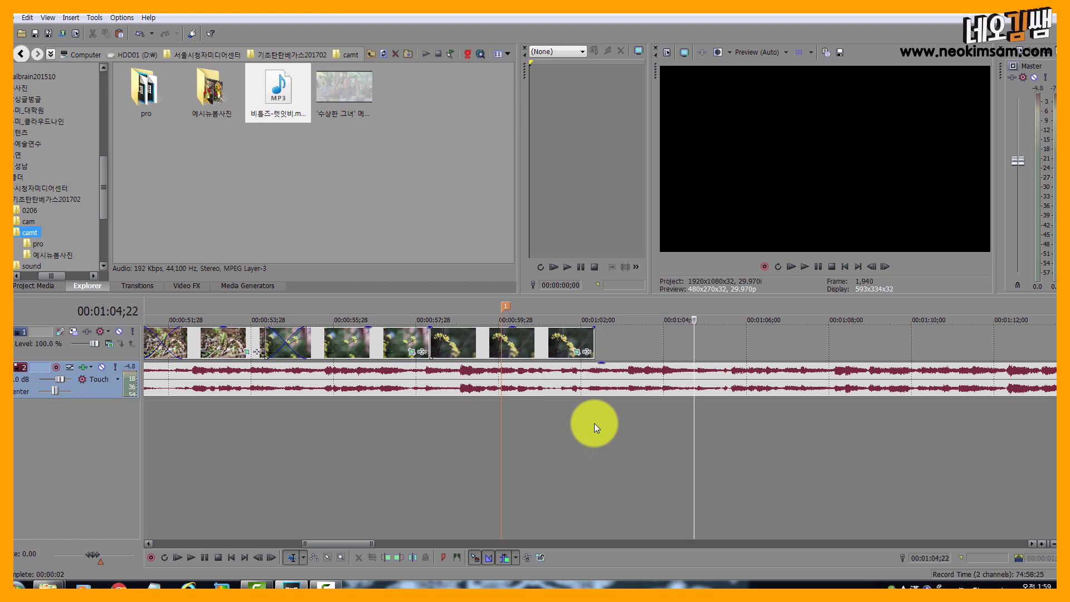
Split the music clip at 00:01:04;22 and delete the part after it
key(s)
click(719, 379)
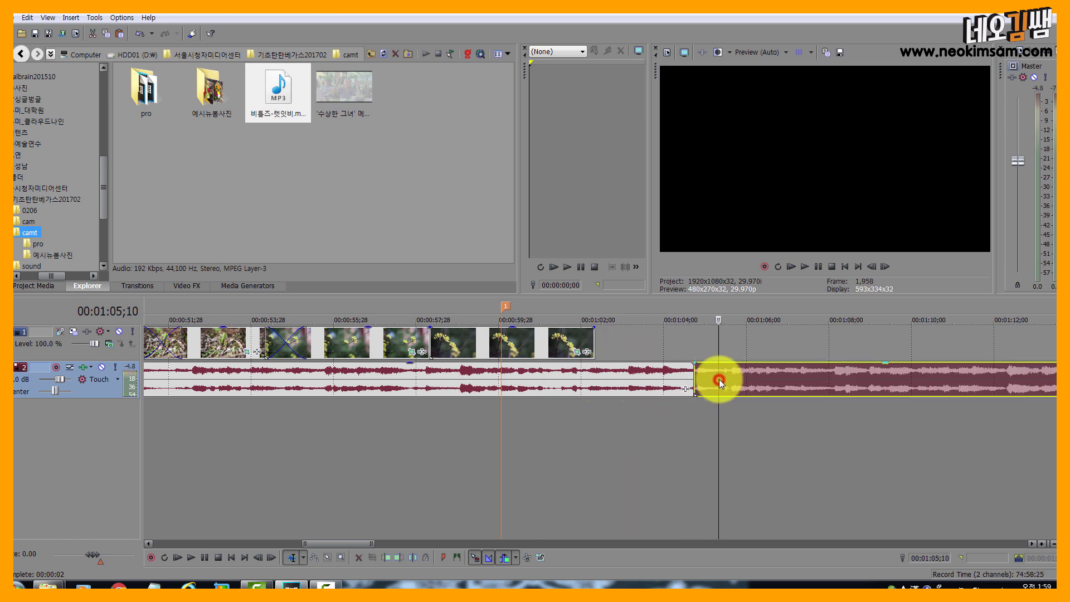
key(Delete)
scroll(724, 446, down, 5)
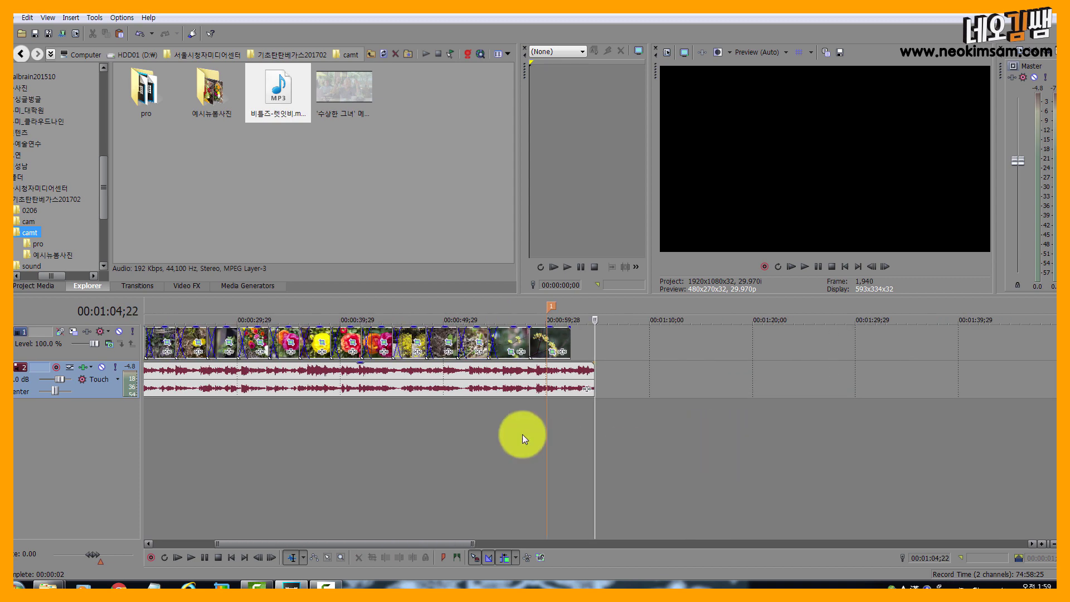
Look over the shortened timeline and return the playhead to its start
click(166, 432)
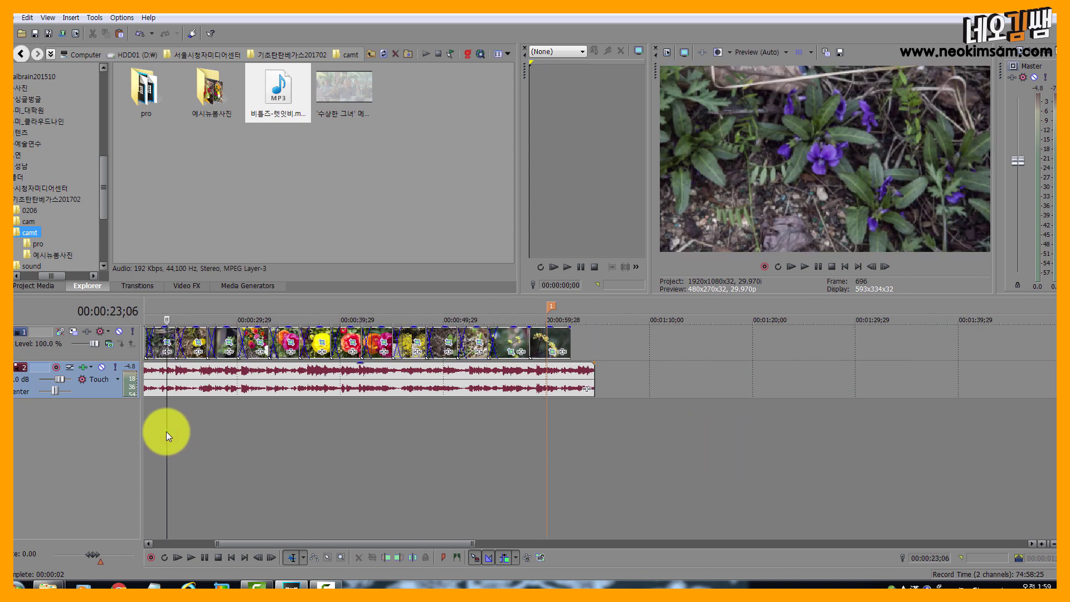
key(ctrl+Home)
click(354, 447)
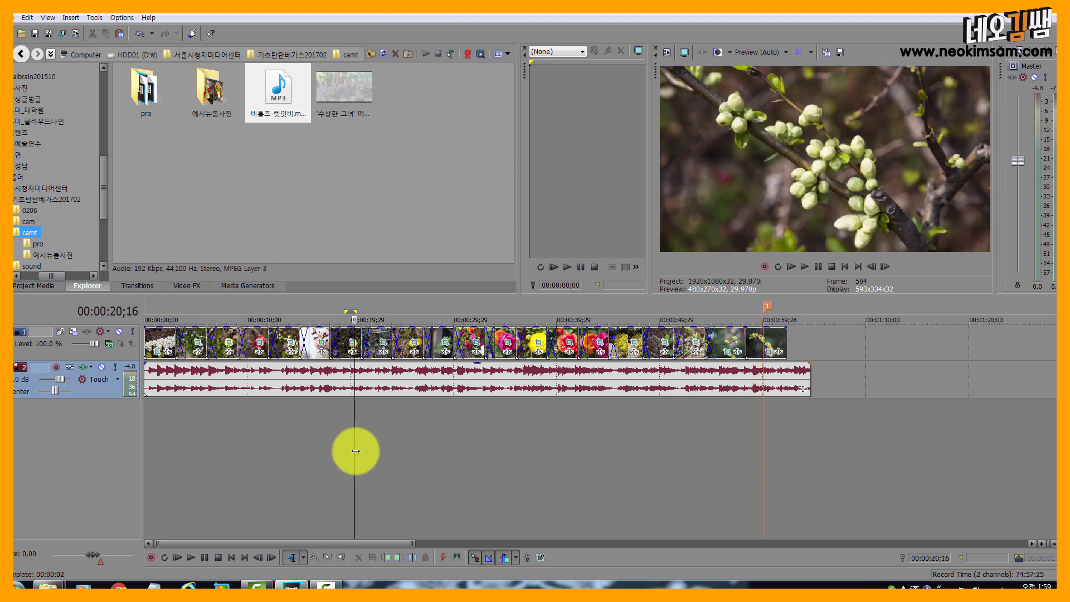
click(190, 441)
key(ctrl+Home)
drag(496, 410, 67, 435)
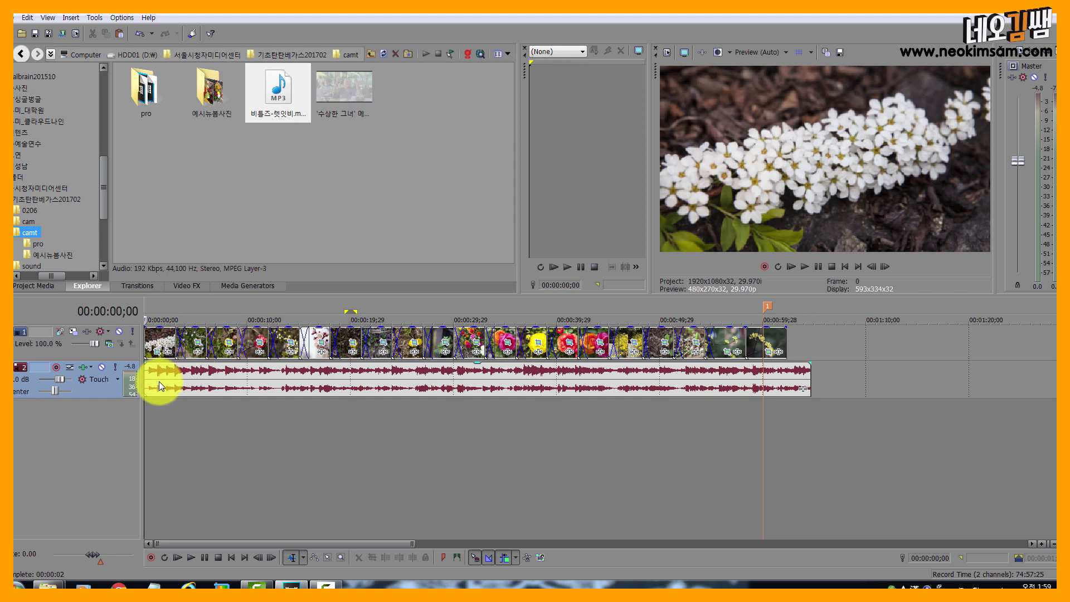
Set auto ripple to All Tracks, Markers, and Regions and shift all photos and the music about 8 seconds later
drag(272, 332, 169, 337)
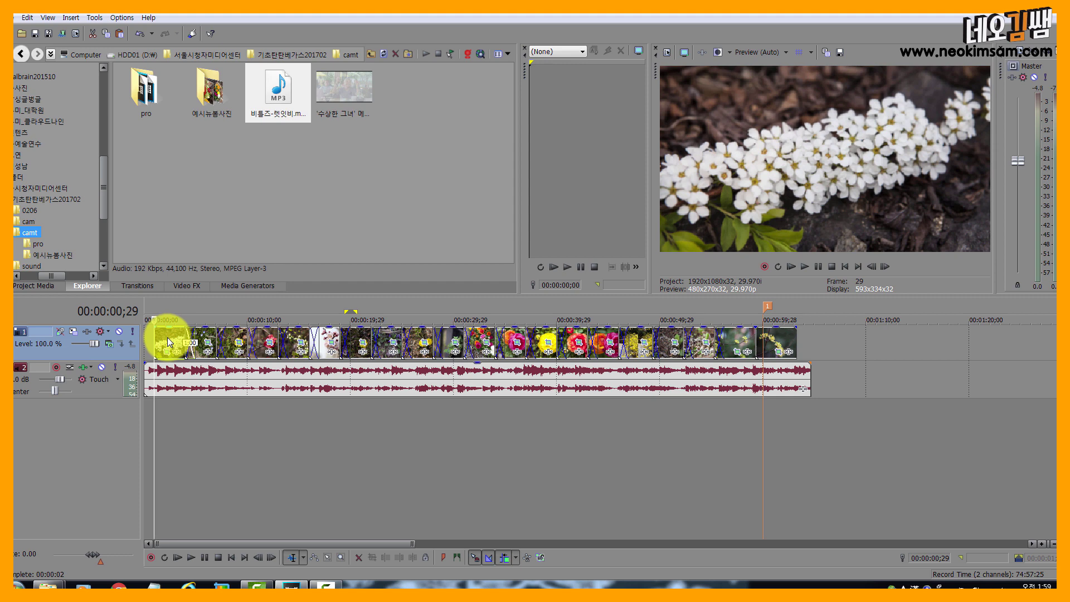
click(516, 556)
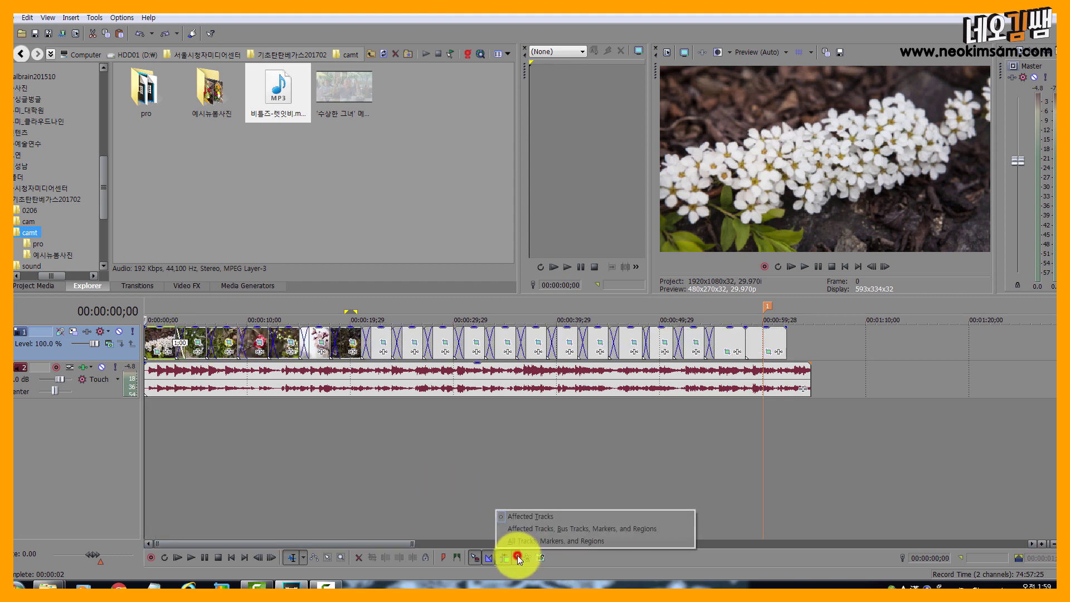
click(523, 541)
click(206, 422)
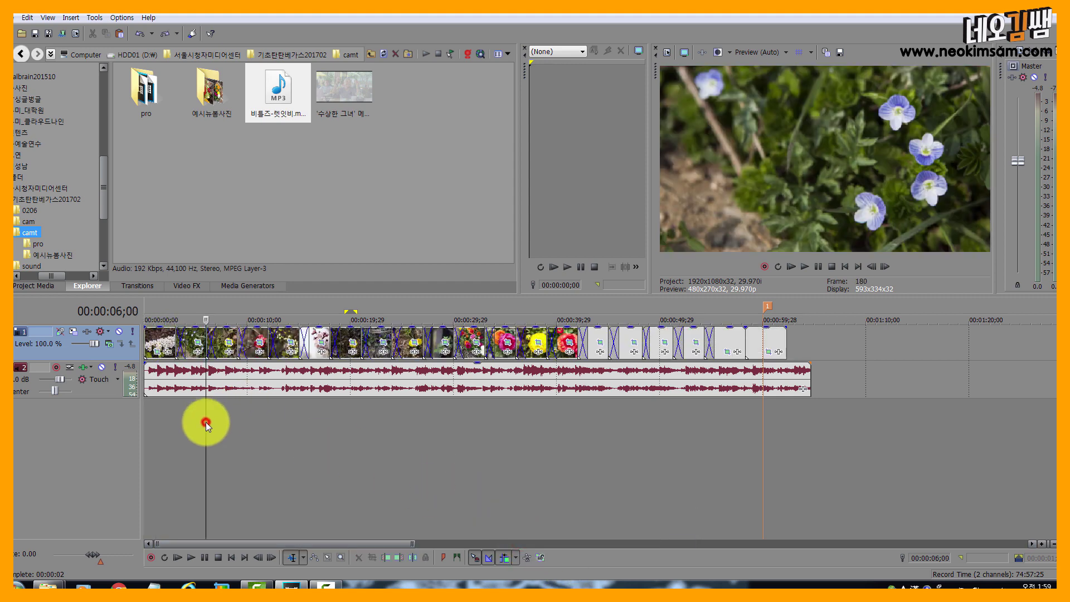
click(152, 339)
drag(150, 337, 254, 345)
click(237, 342)
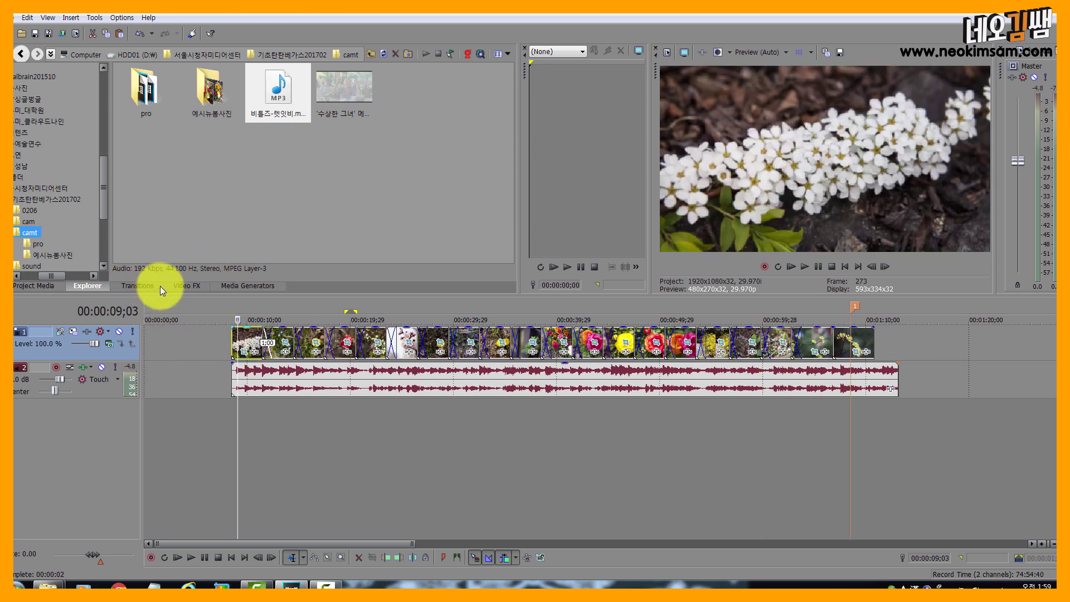
Add a (Legacy) Text title with the Default Text preset at the start of the video track and preview it inside the clip
click(230, 284)
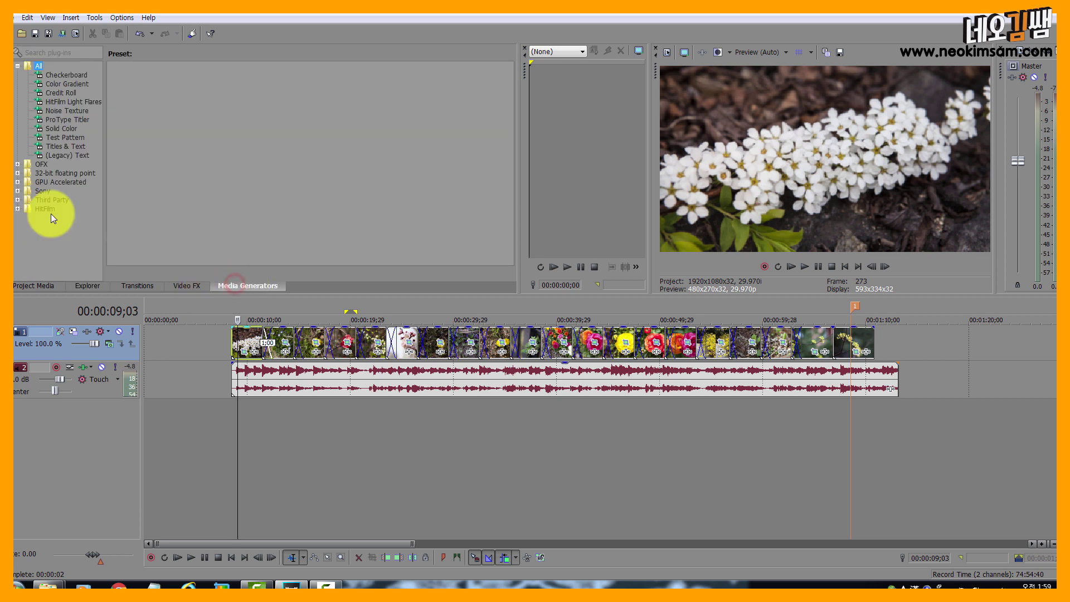
click(71, 156)
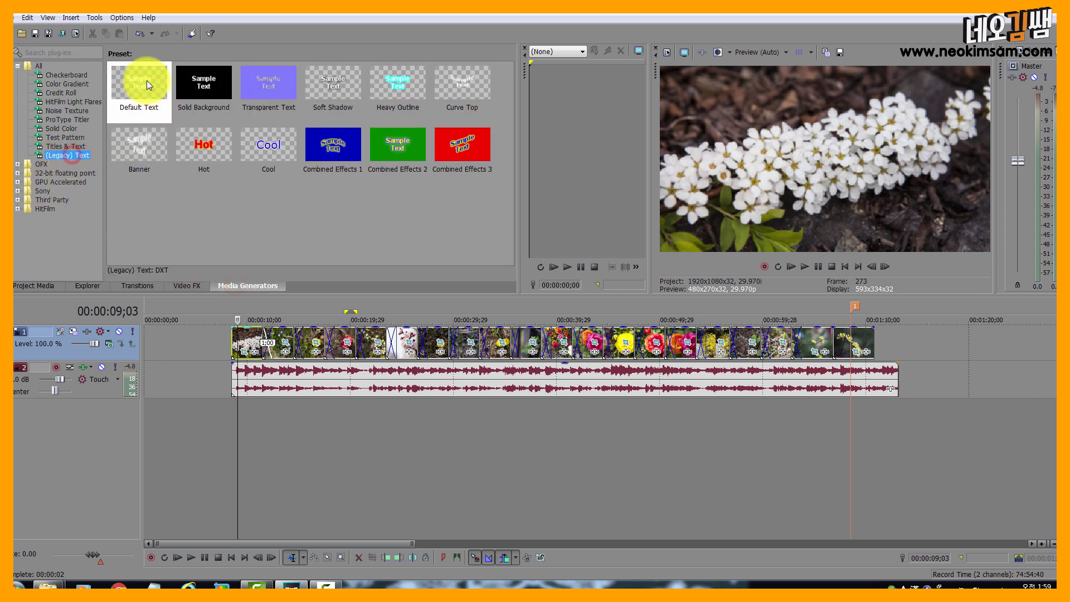
drag(145, 87, 146, 338)
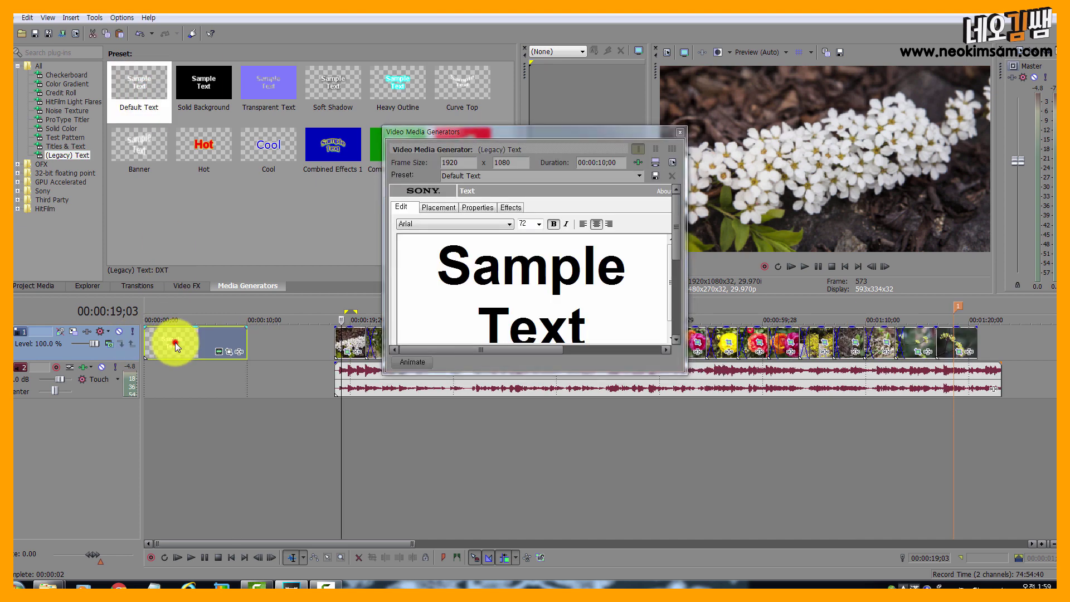
click(175, 342)
Clear all the sample text from the title
click(583, 331)
drag(603, 332, 287, 181)
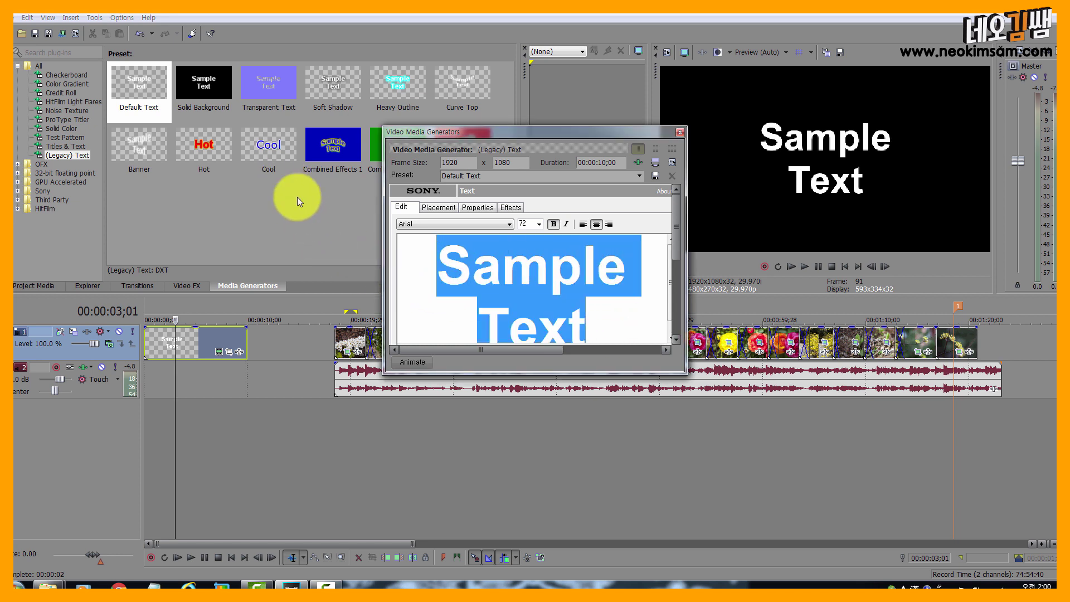
text(Rh)
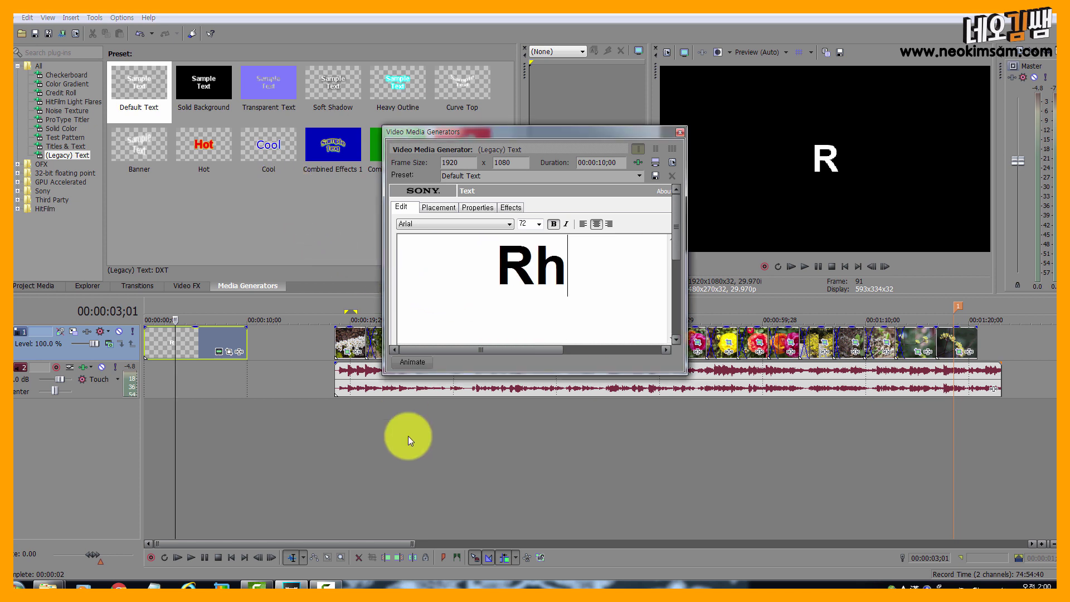
key(BackSpace)
key(BackSpace)
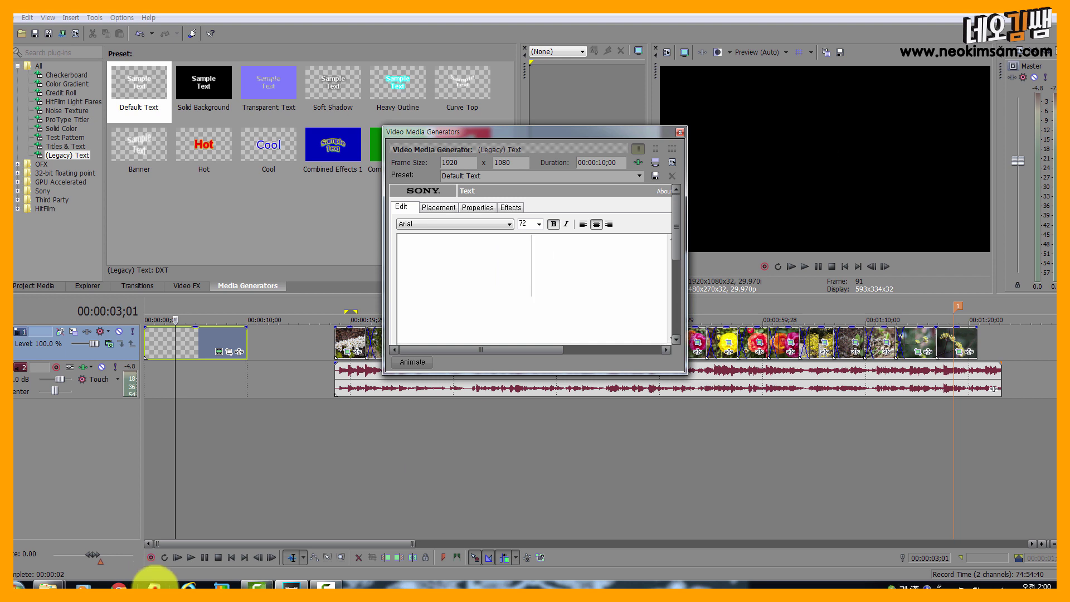
Write "봄꽃의 향연" in Notepad, copy it, and paste it into the title as its text
click(152, 586)
click(372, 322)
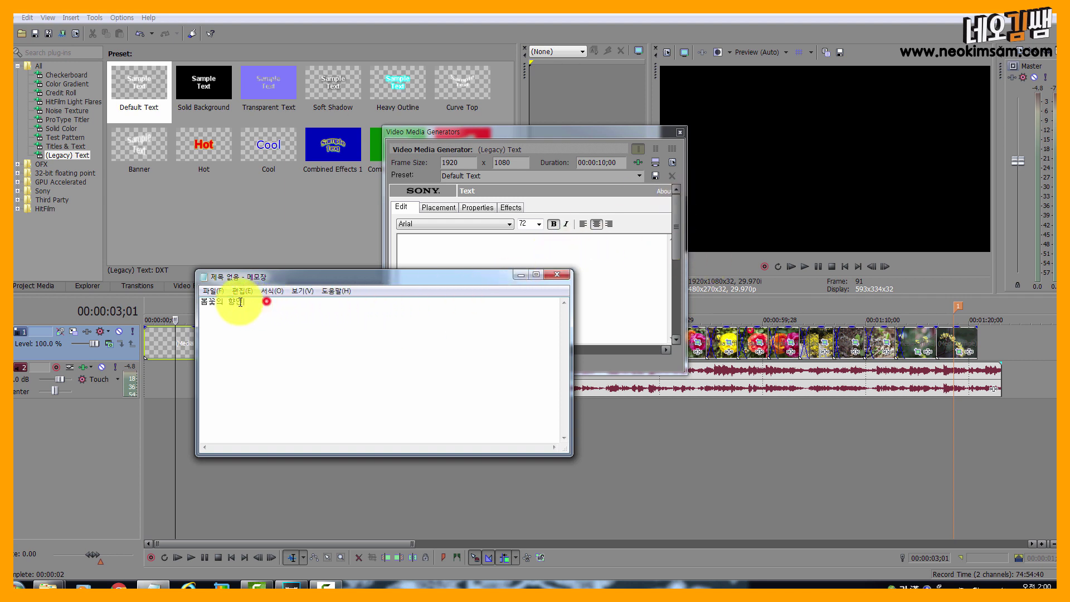
drag(246, 301, 153, 296)
key(ctrl+c)
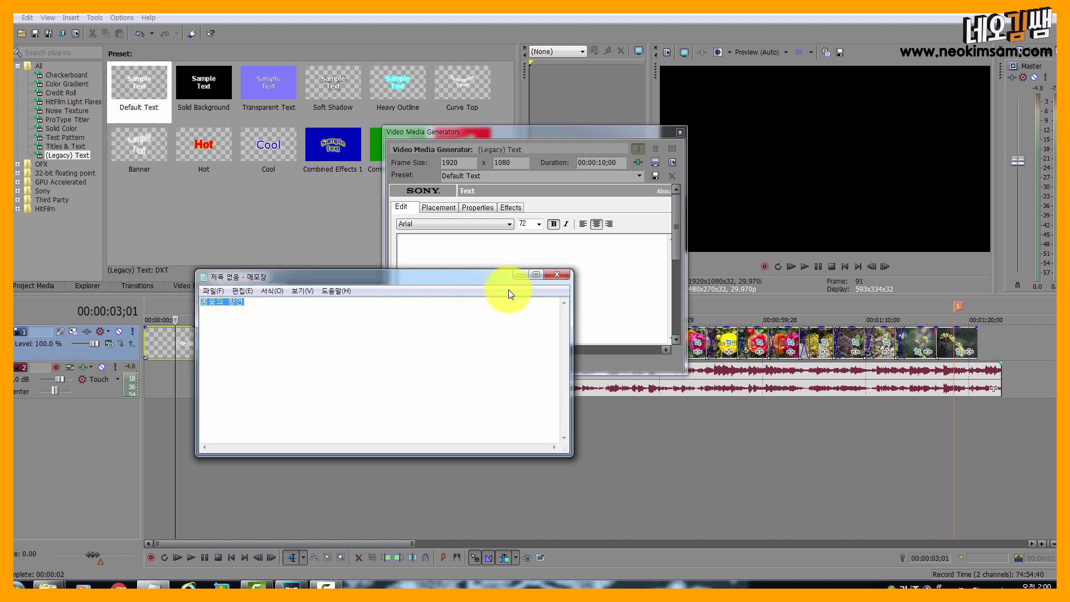
click(520, 276)
click(416, 248)
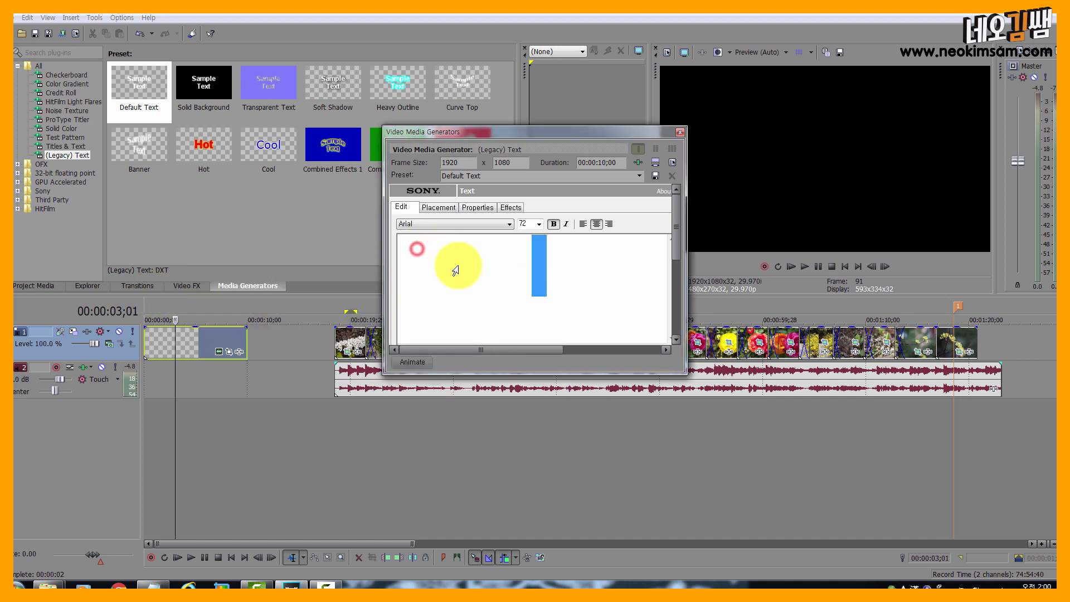
key(ctrl+v)
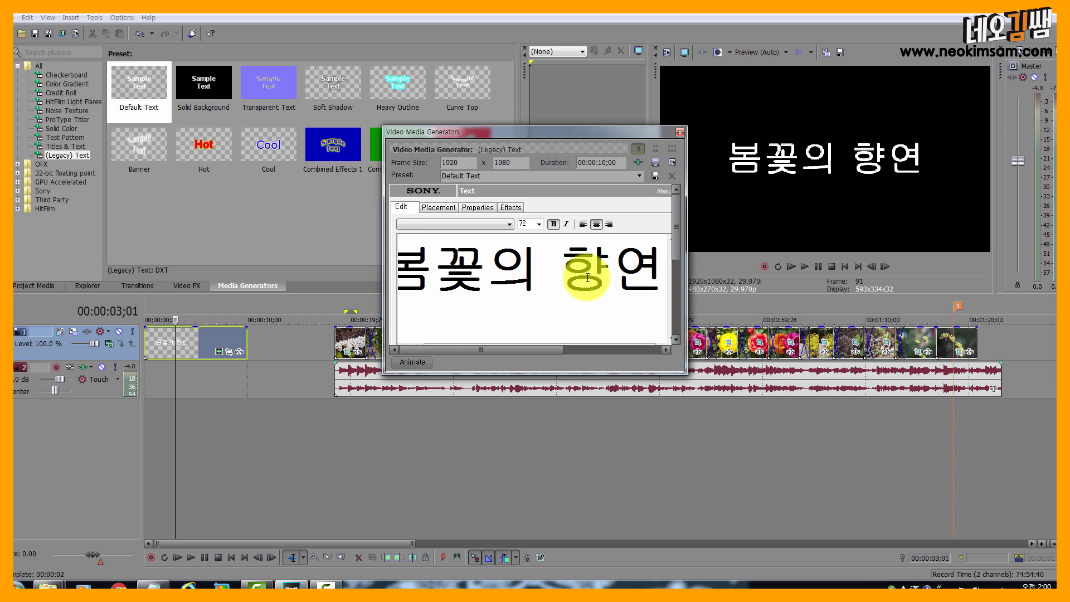
Try font sizes 28 and 36 on the whole title text and settle on 48
drag(626, 267, 306, 251)
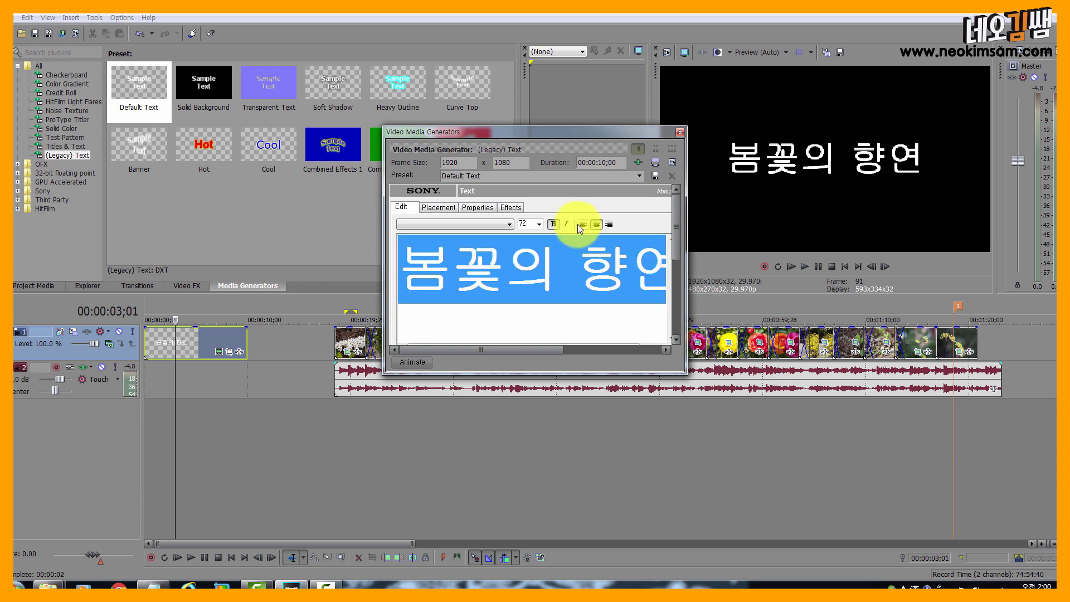
click(540, 223)
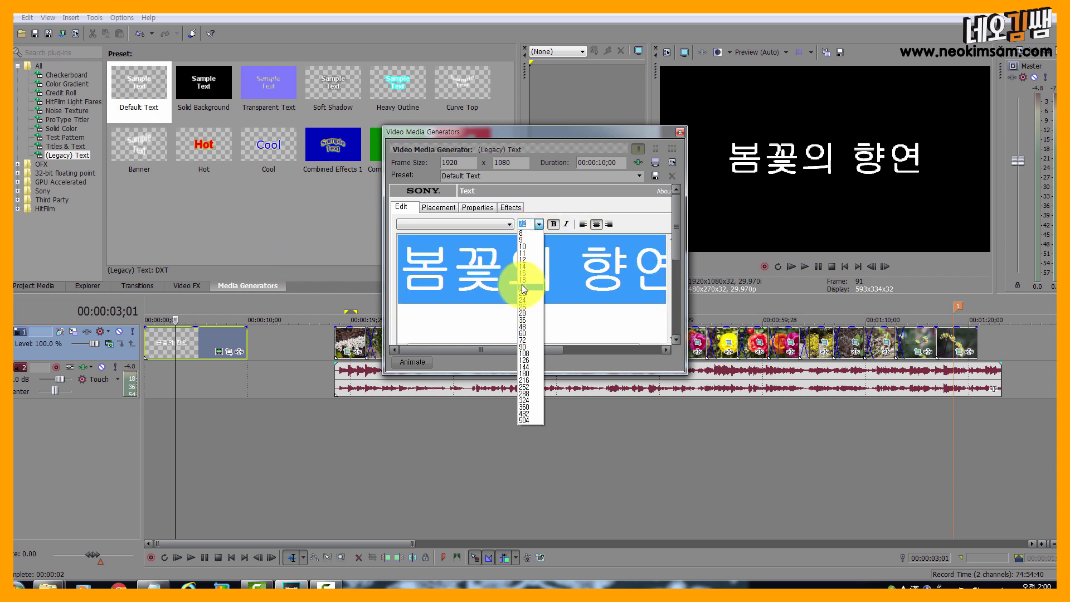
click(524, 313)
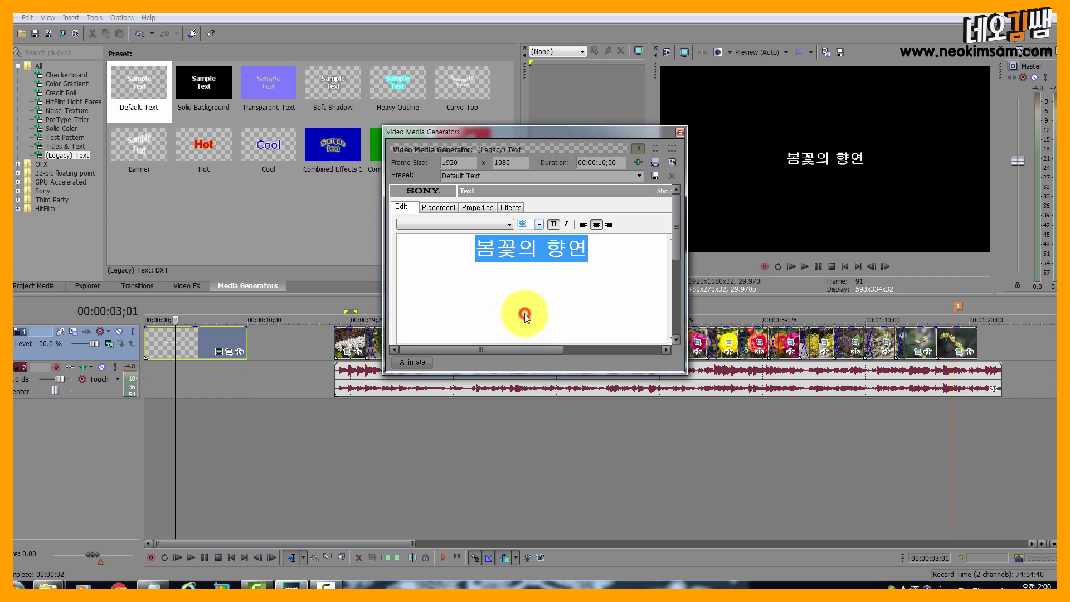
click(540, 223)
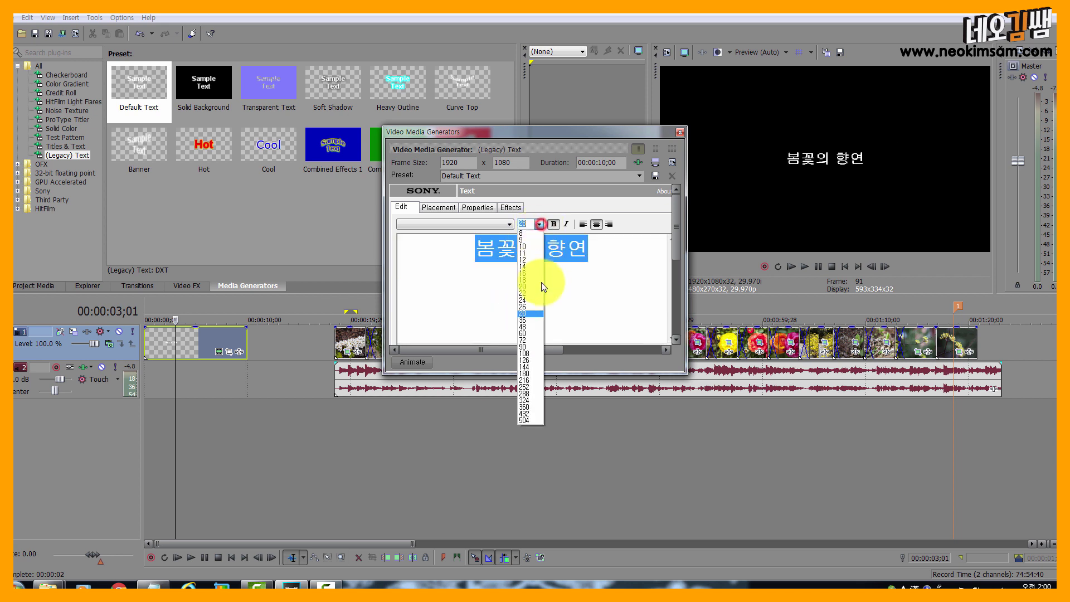
click(525, 320)
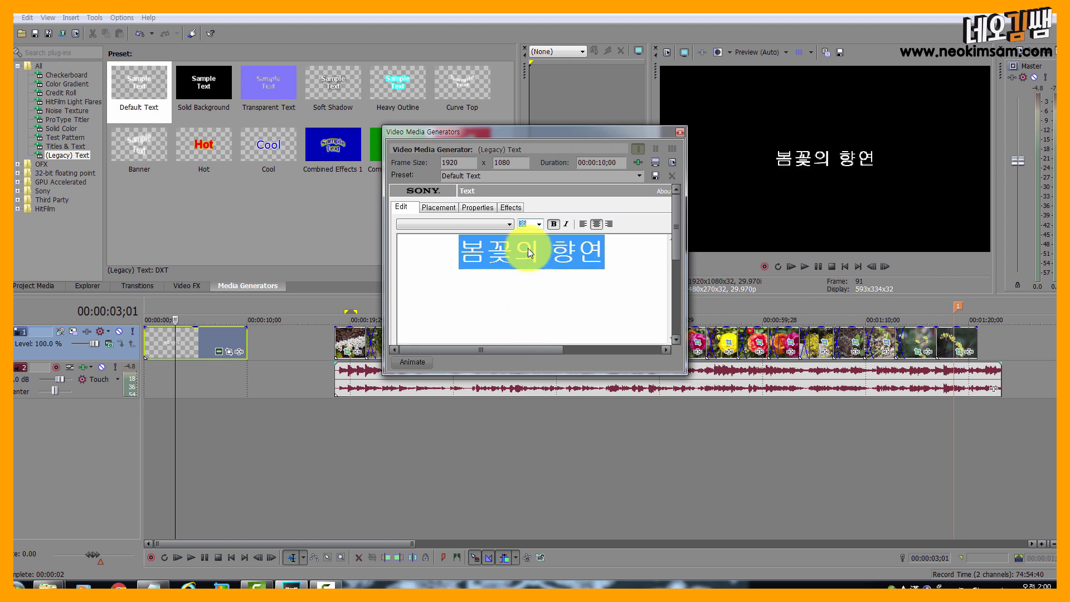
click(539, 225)
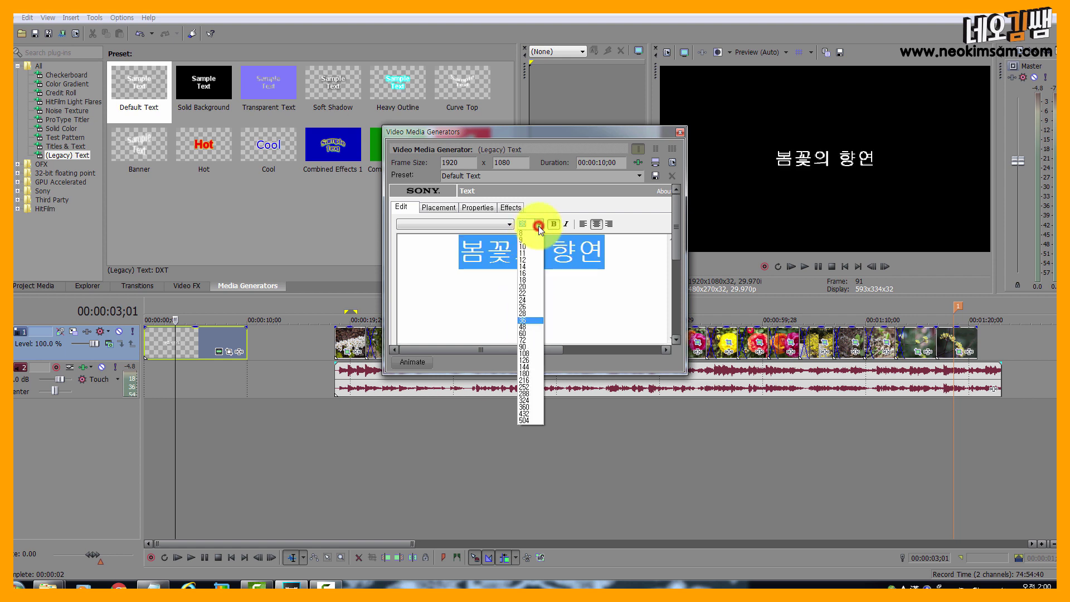
click(526, 328)
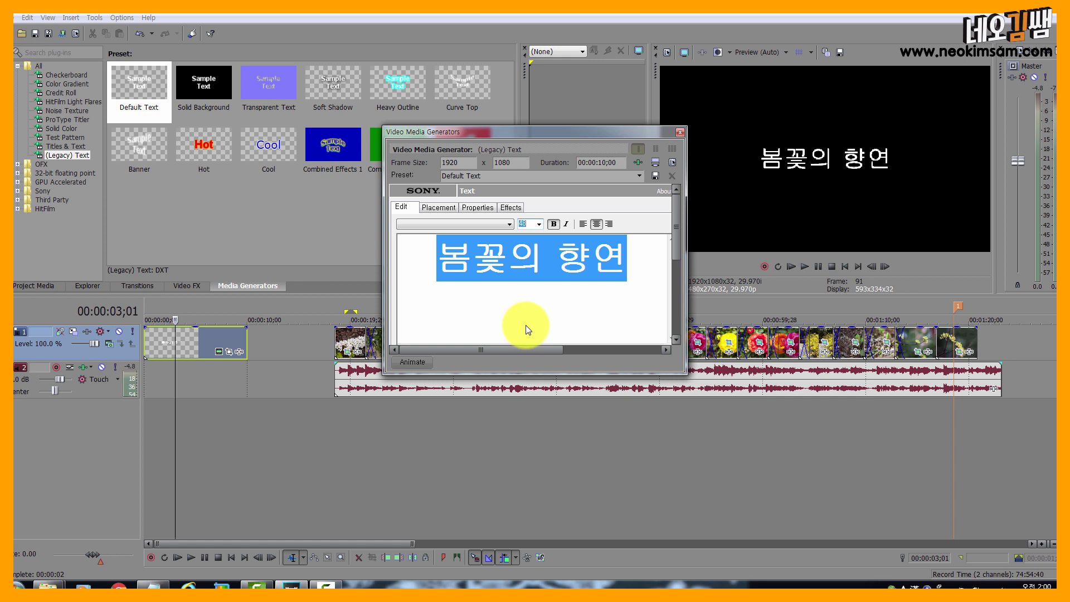
Set the title's font to 나눔고딕 ExtraBold and turn off its bold style
click(509, 225)
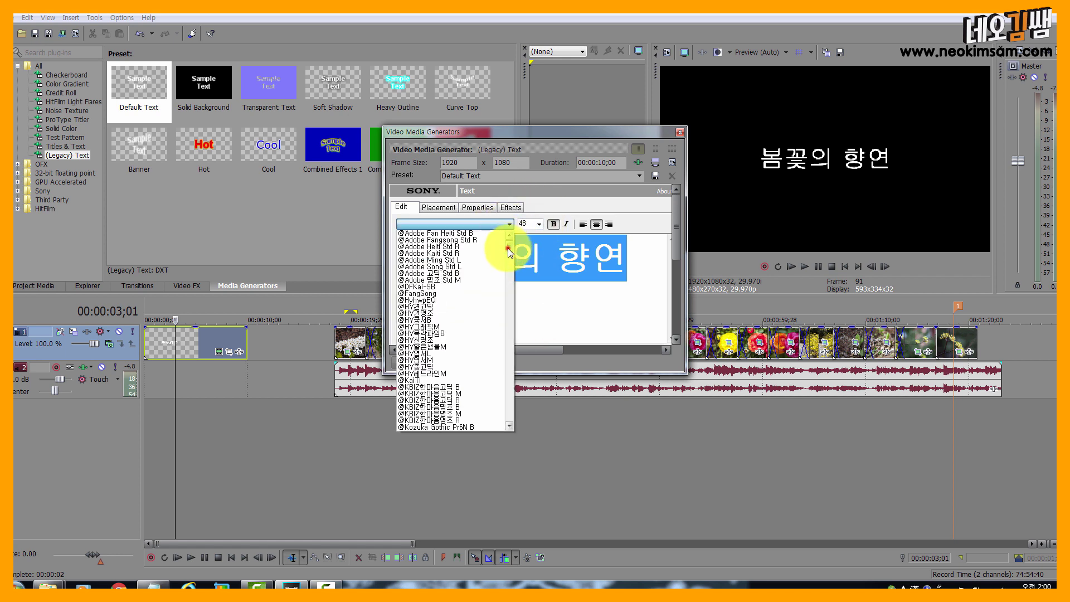
drag(508, 249, 514, 414)
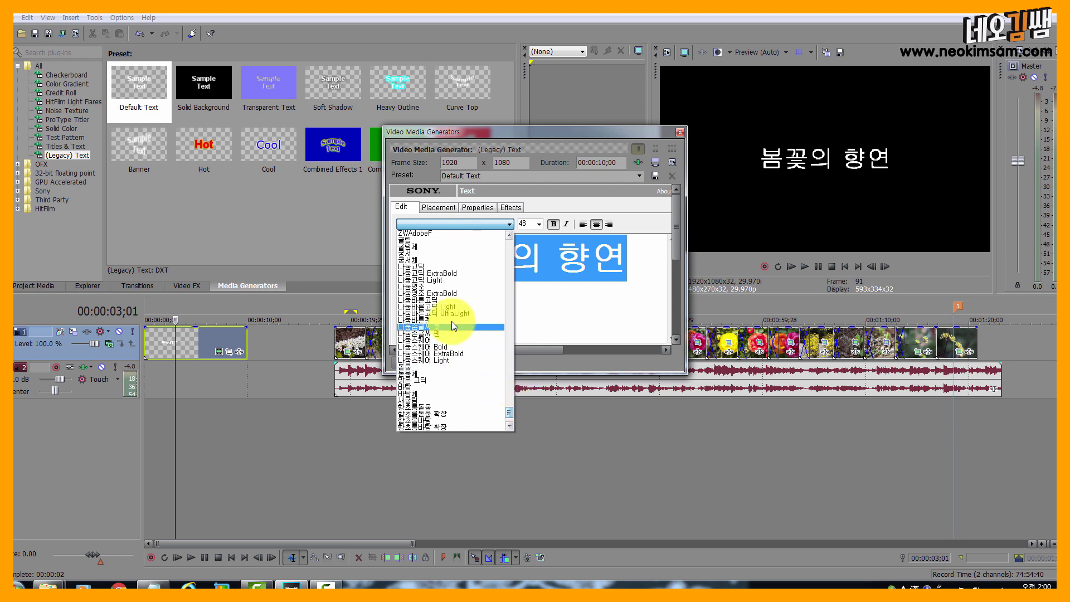
click(449, 273)
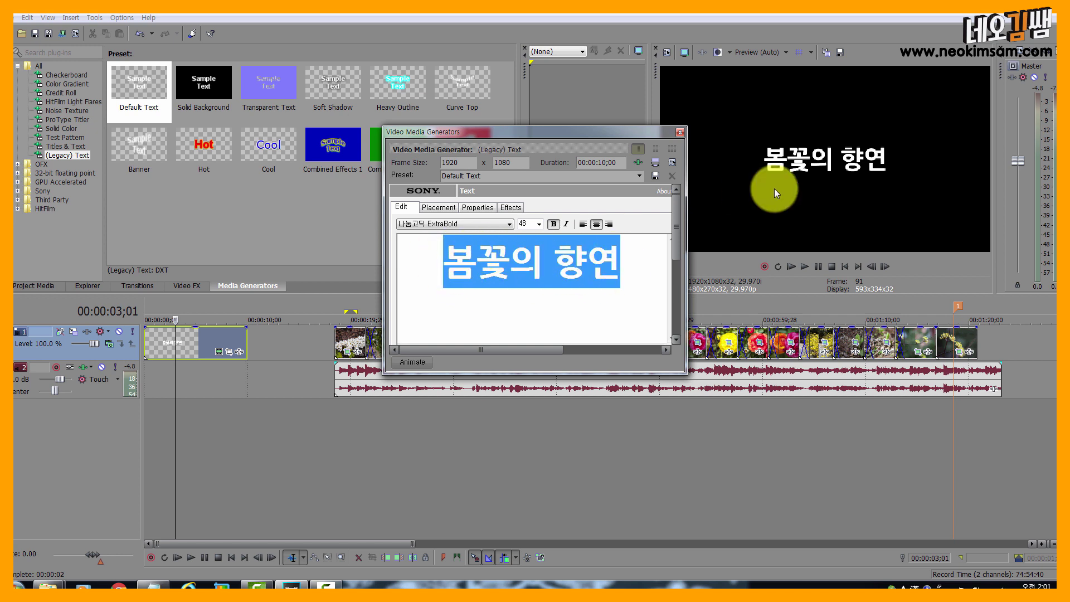
click(553, 224)
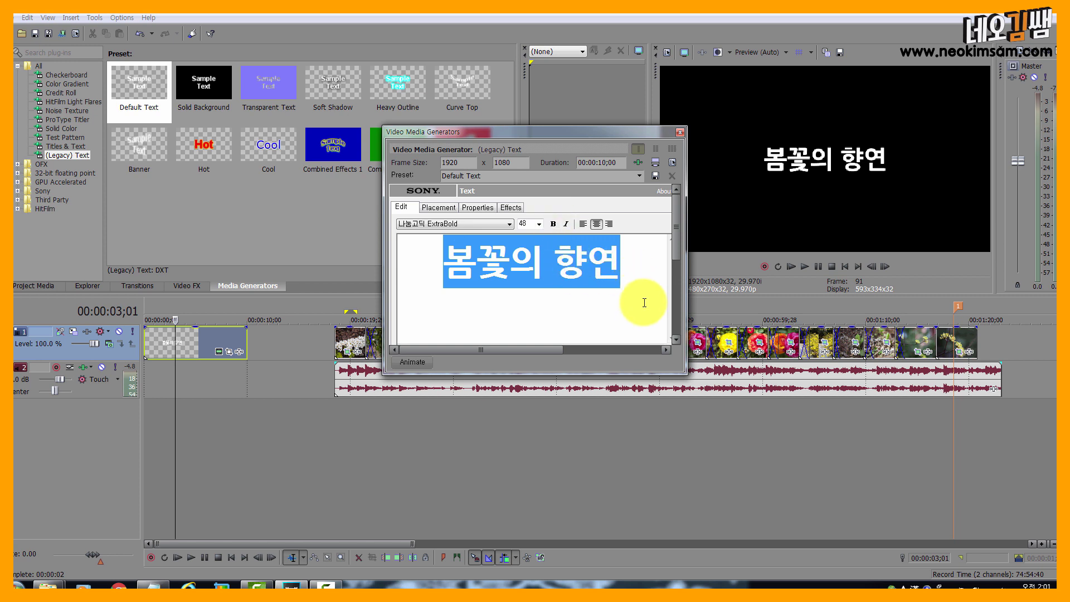
click(489, 273)
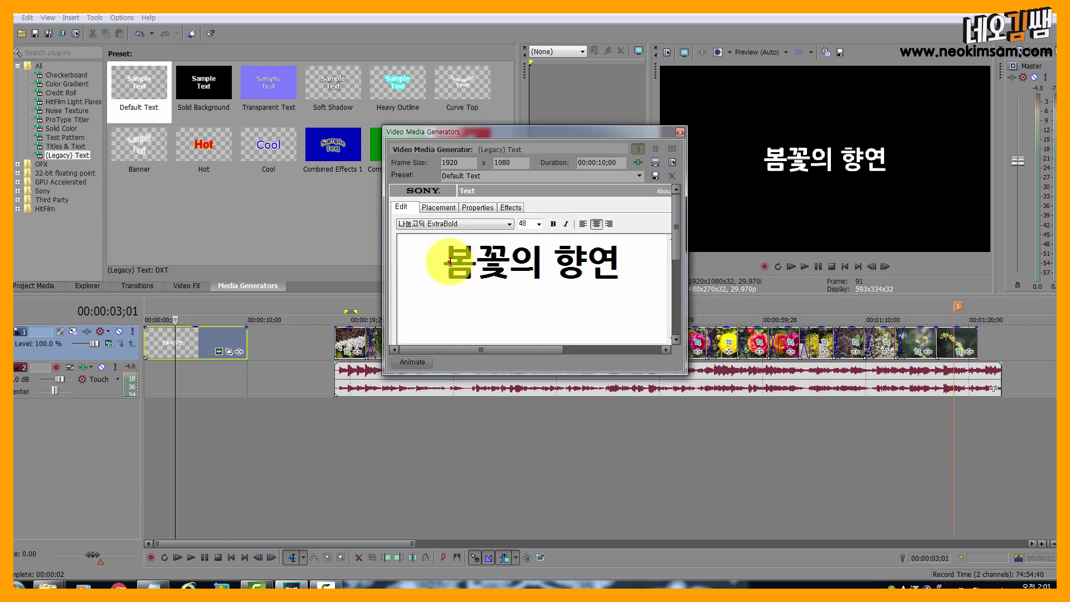
drag(449, 262, 622, 264)
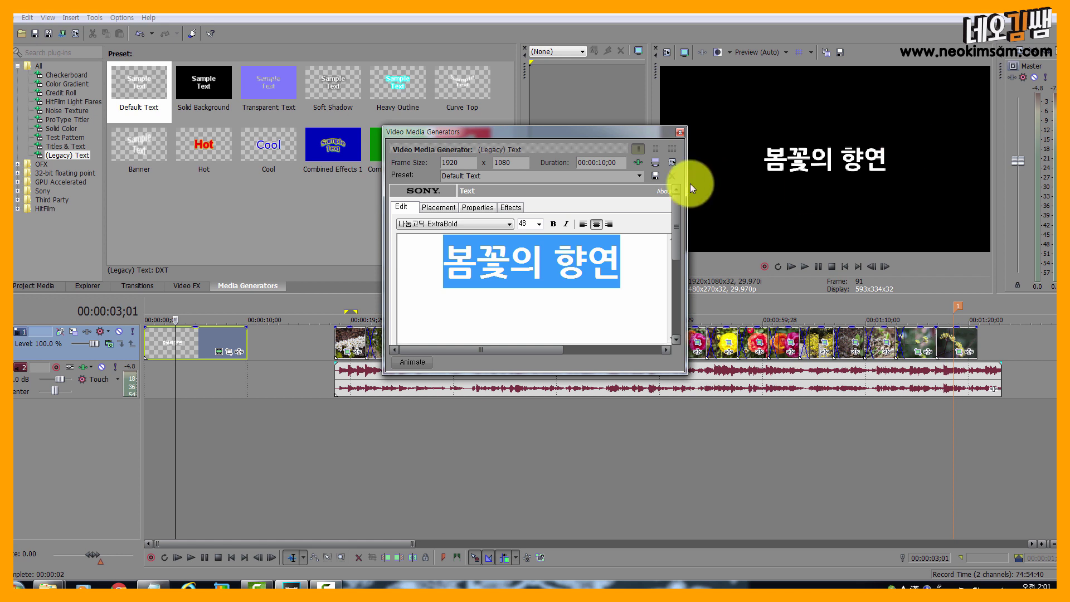
Set the title's text placement to Center and close the media generator window
click(451, 210)
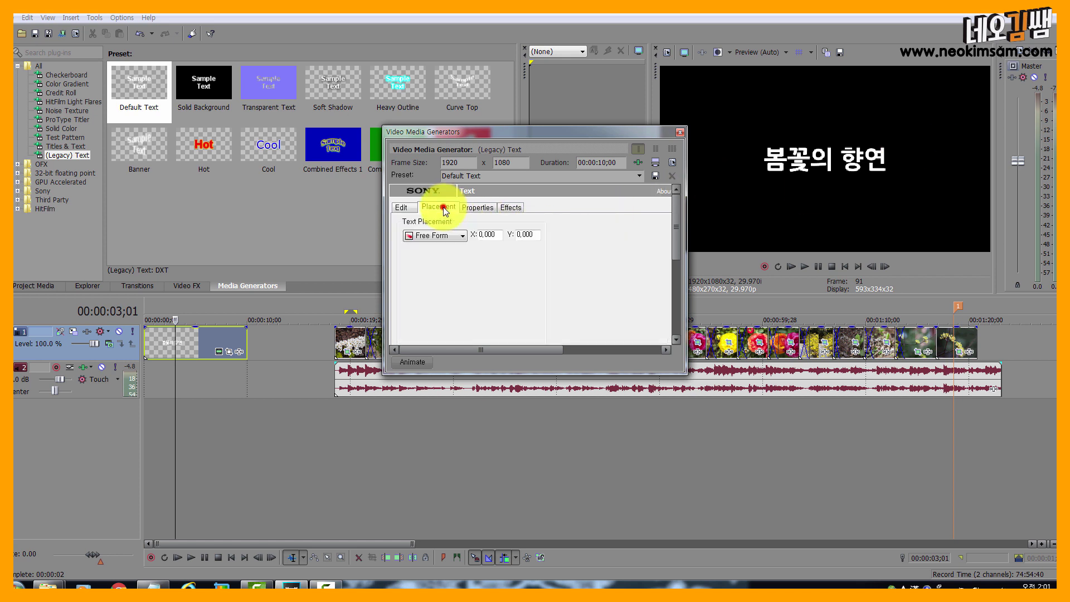
click(443, 237)
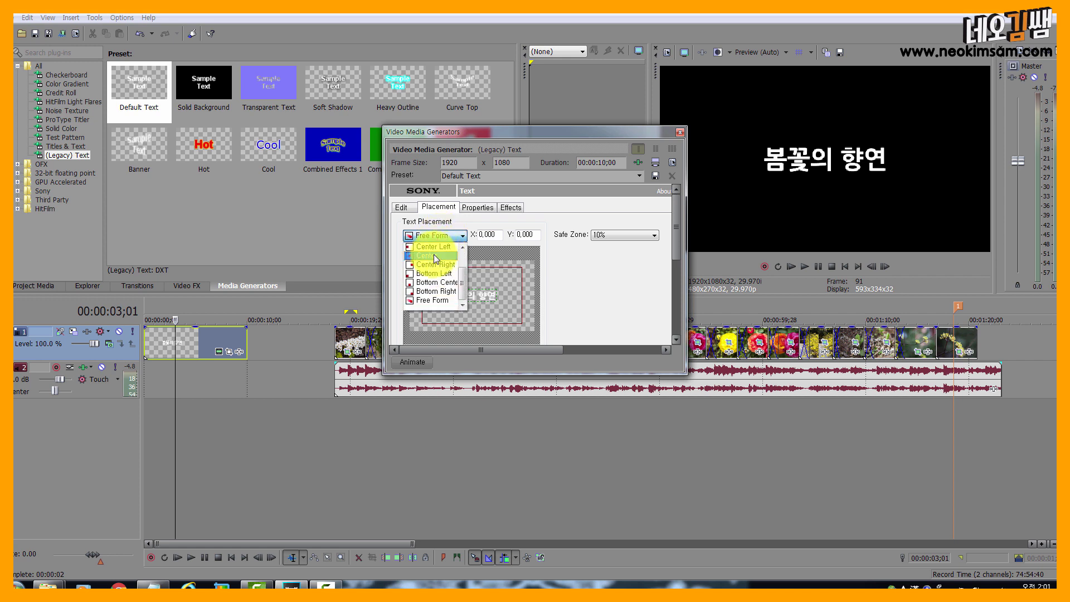
click(433, 254)
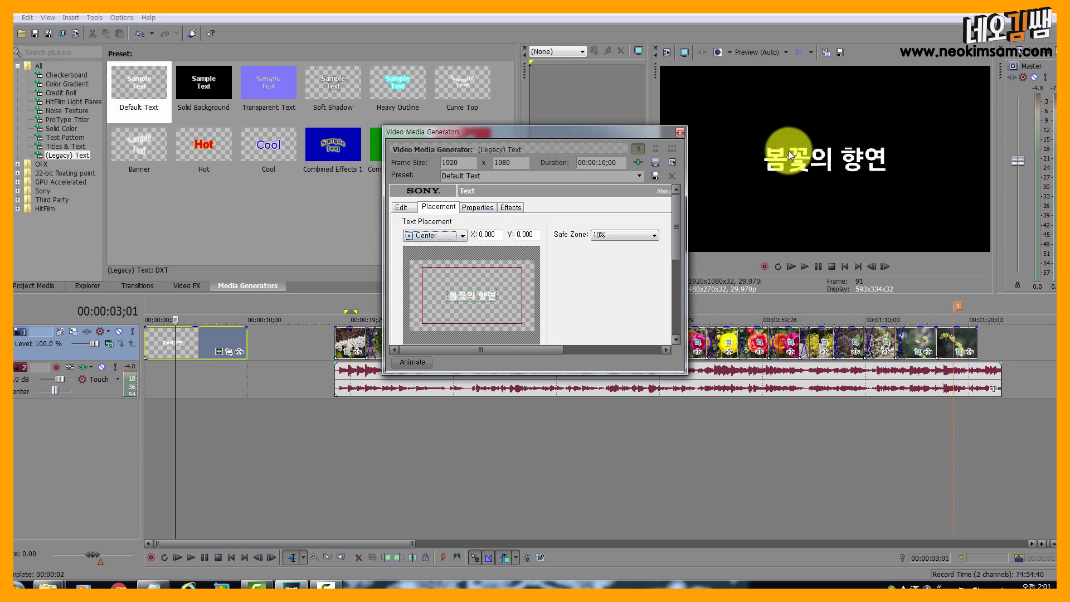
click(681, 132)
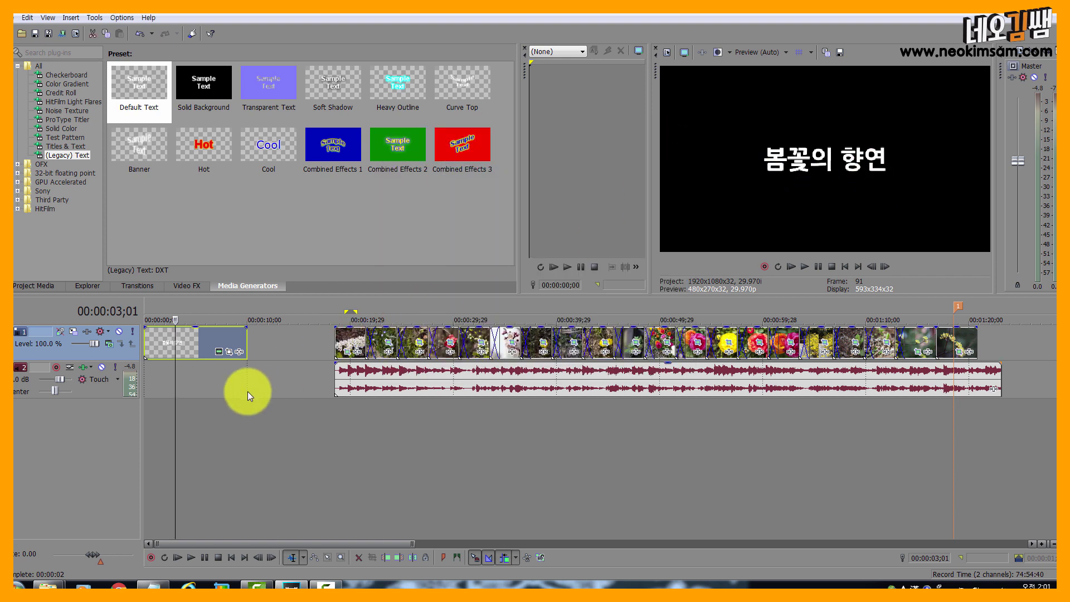
Preview the title from the timeline start and at points around three to four seconds
click(205, 389)
key(ctrl+Home)
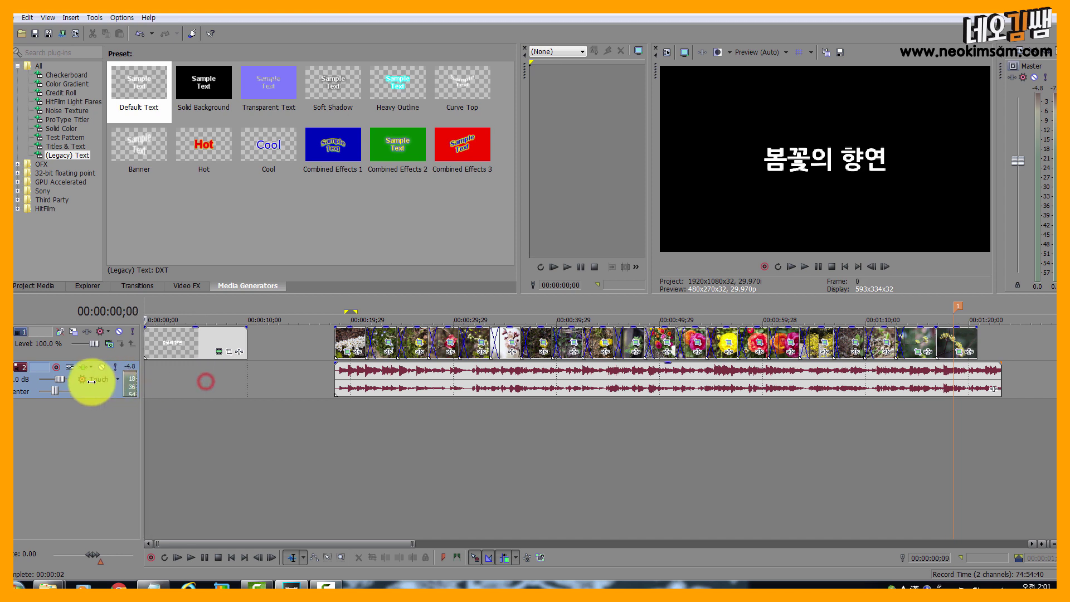
key(space)
key(space)
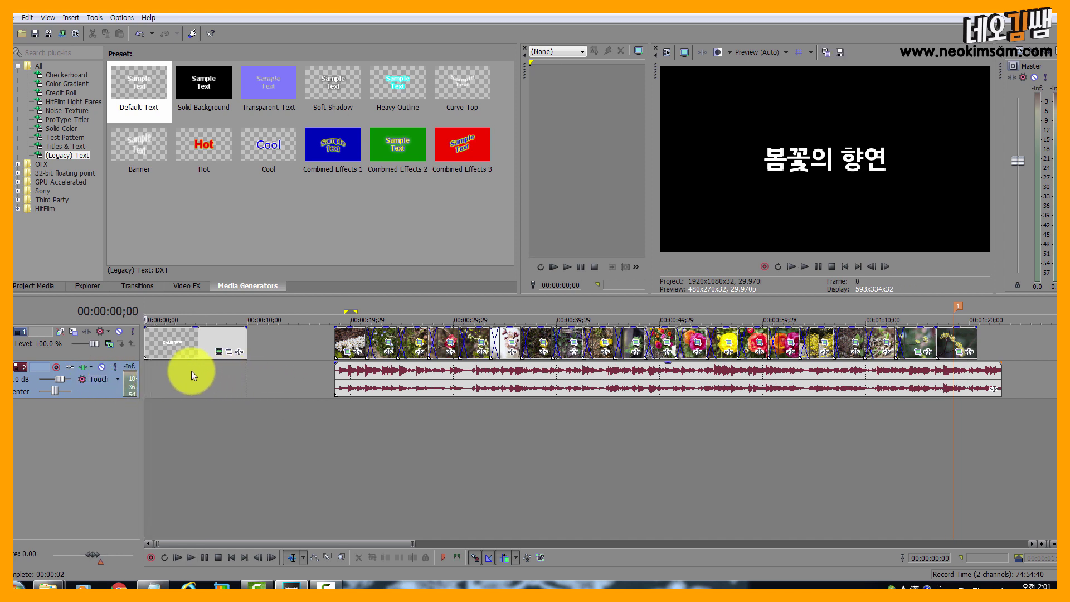
click(189, 370)
mouse_move(189, 371)
mouse_down()
mouse_move(107, 366)
mouse_move(227, 377)
mouse_move(184, 376)
mouse_up()
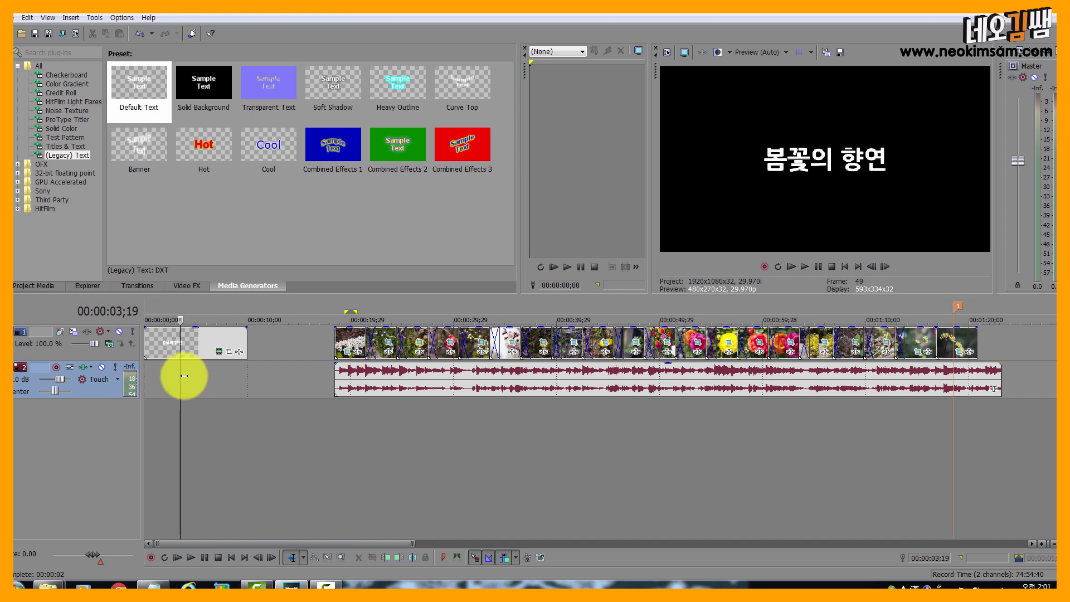
click(187, 344)
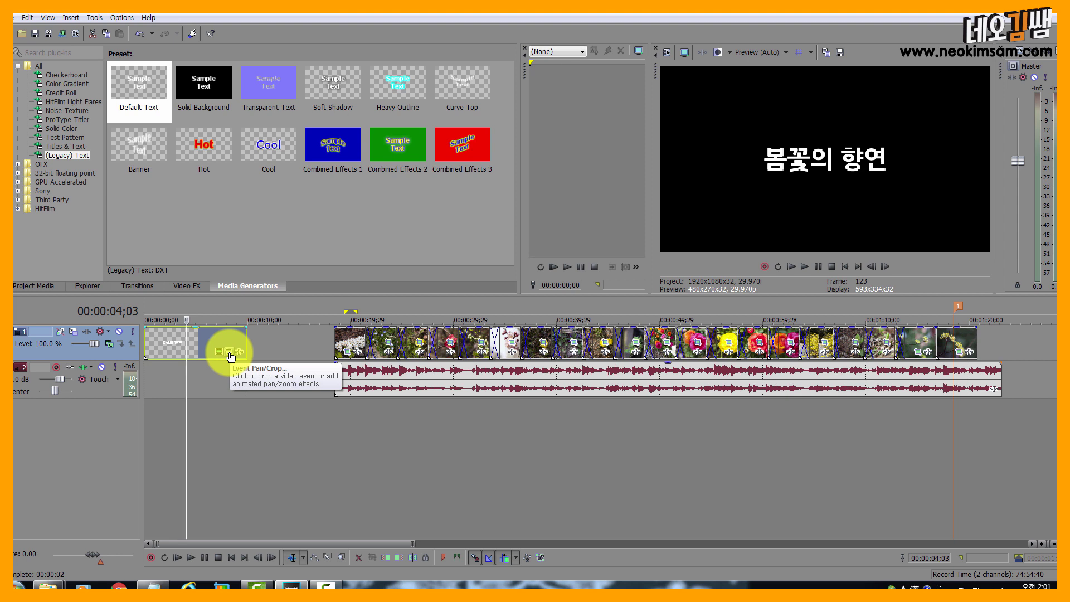
Place the playhead three seconds from the timeline start with +3 and trim the title clip's end to it, rippling the following clips
click(184, 379)
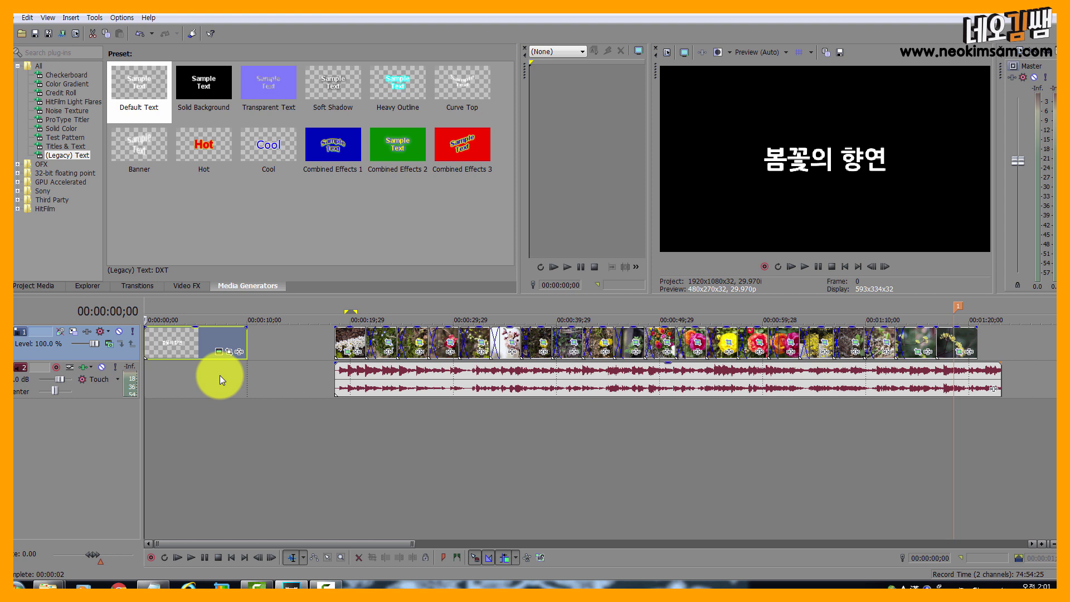
click(928, 559)
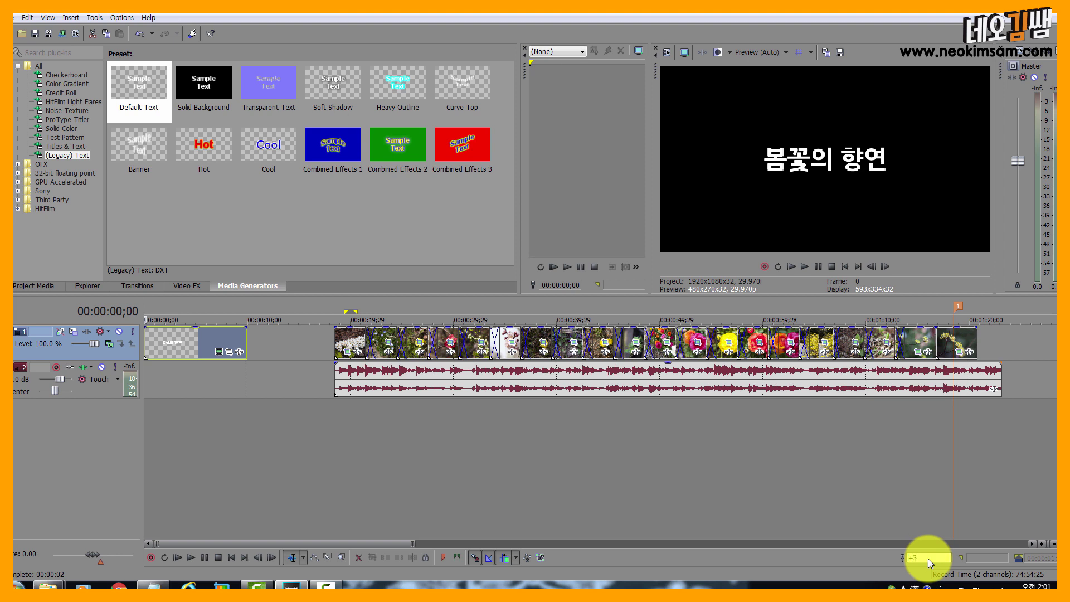
key(Return)
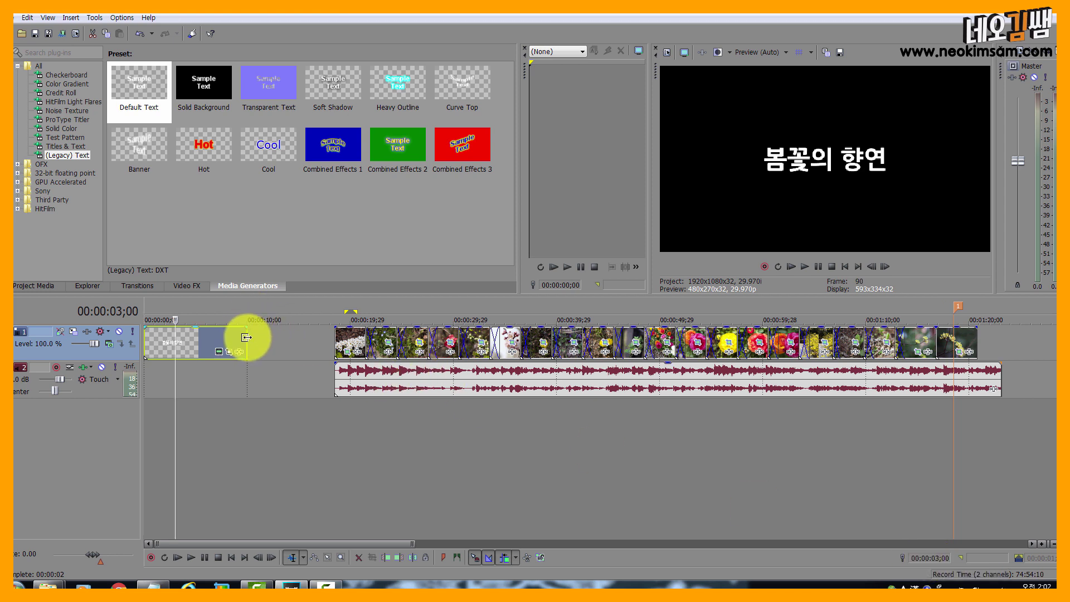
drag(246, 339, 175, 340)
click(150, 381)
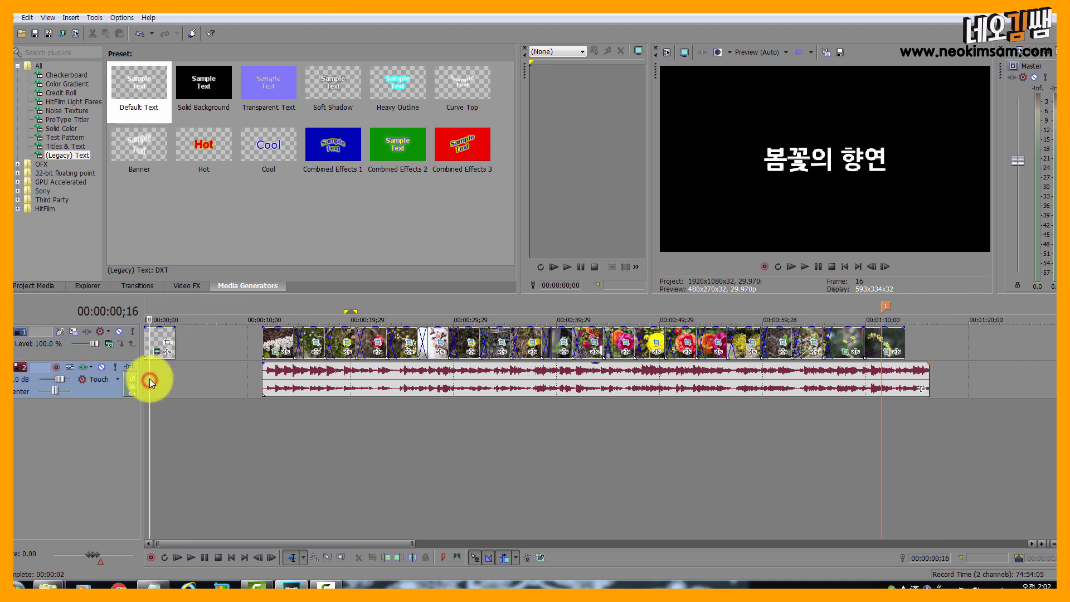
Enlarge the title clip's Pan/Crop frame to about 2,138 × 1,203 at its first keyframe
scroll(149, 379, up, 5)
click(301, 354)
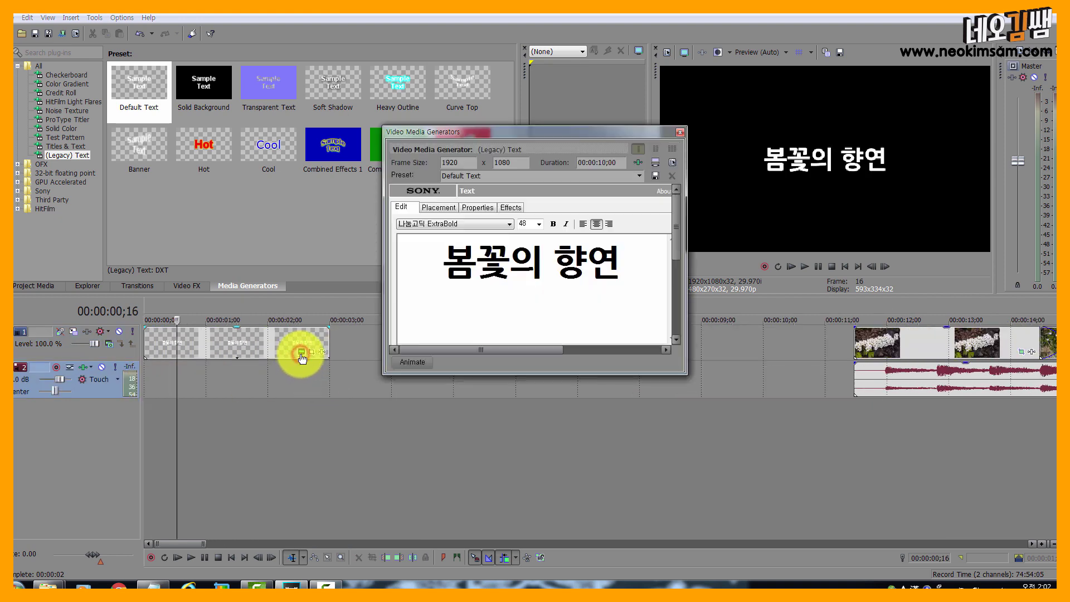
click(680, 131)
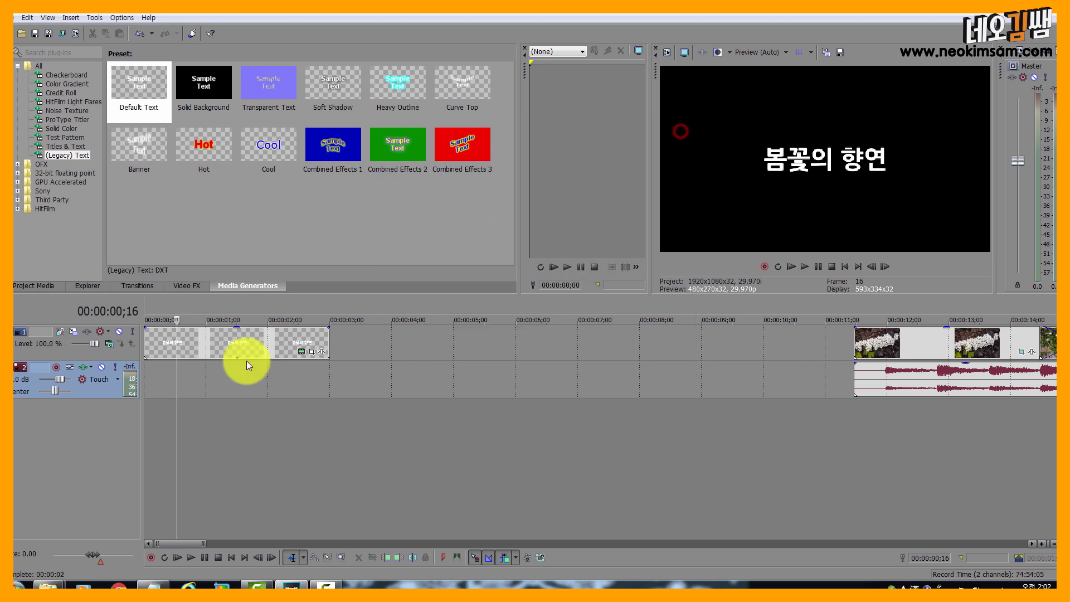
click(312, 352)
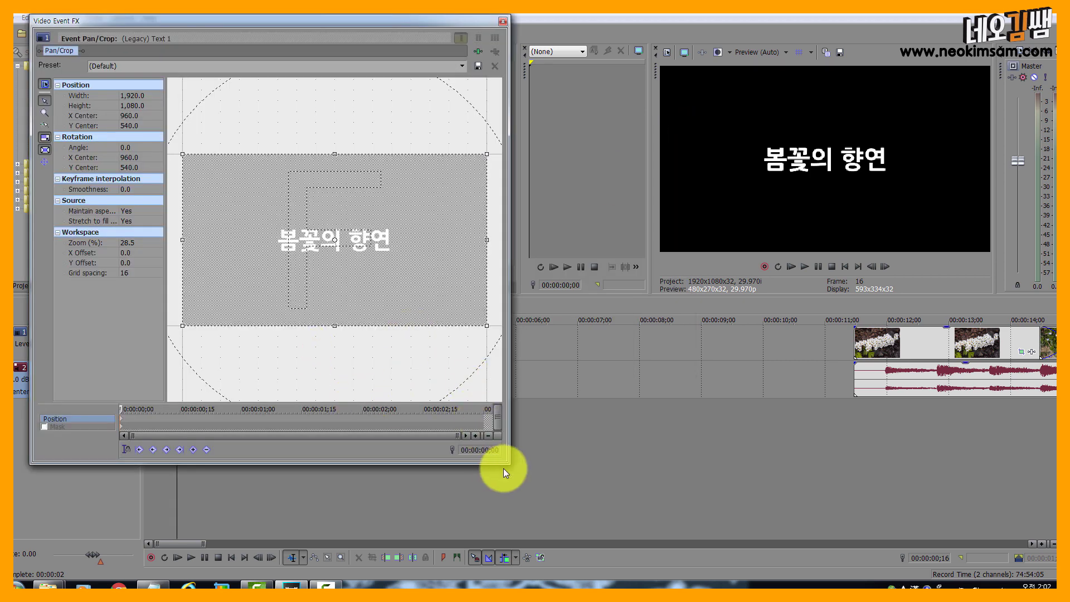
drag(504, 461, 728, 527)
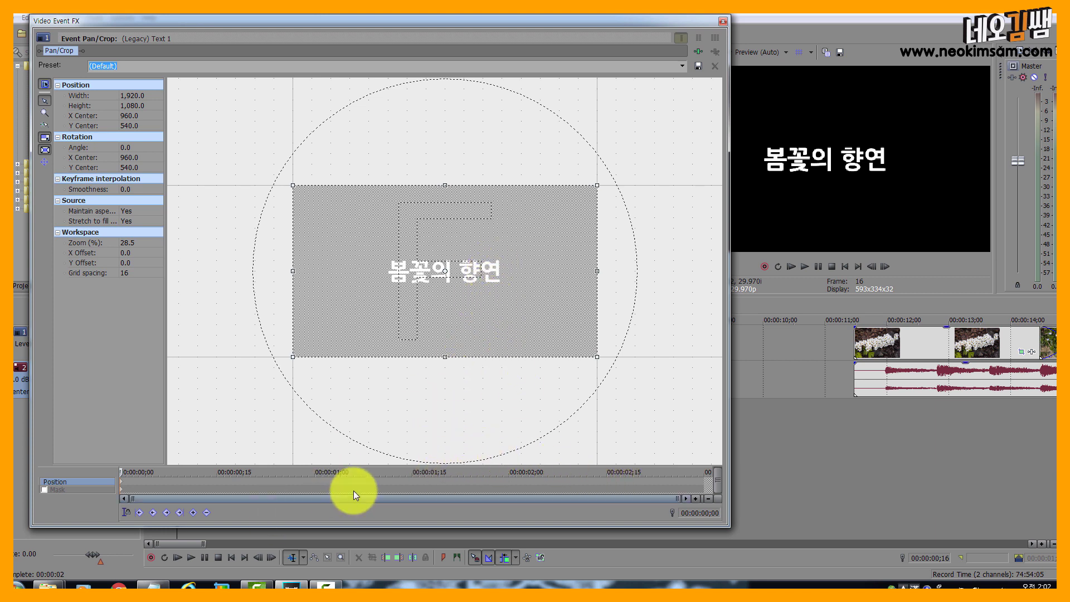
drag(359, 470, 853, 473)
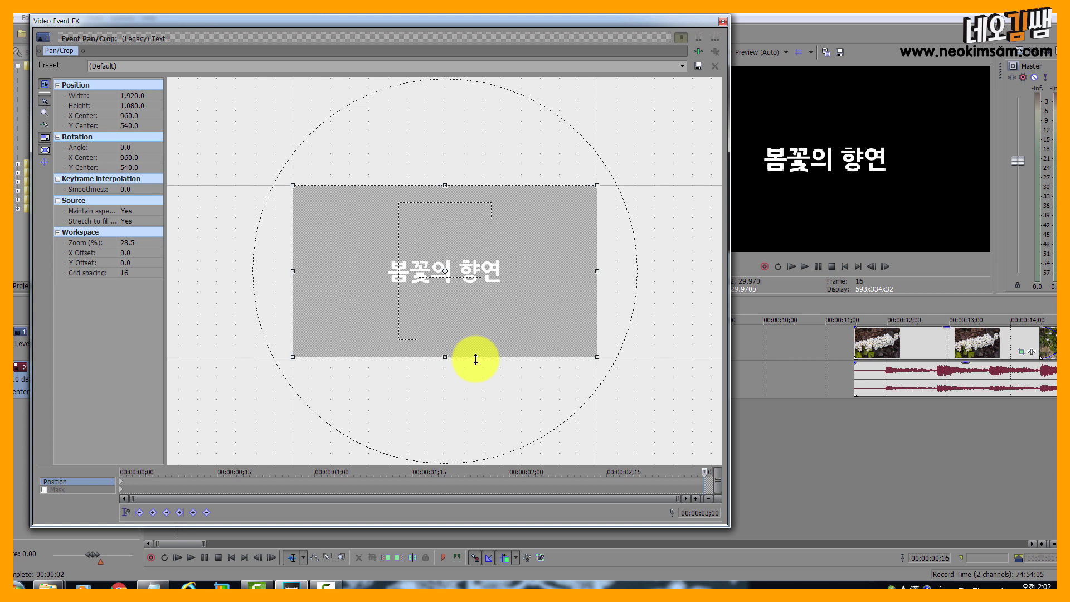
drag(704, 471, 146, 471)
click(127, 484)
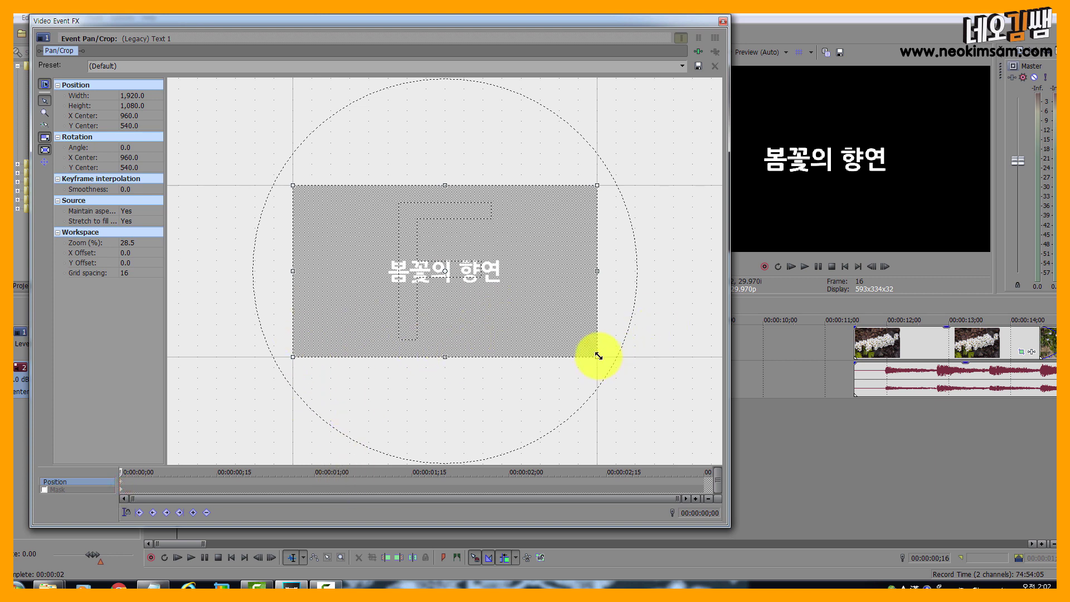
drag(599, 356, 616, 370)
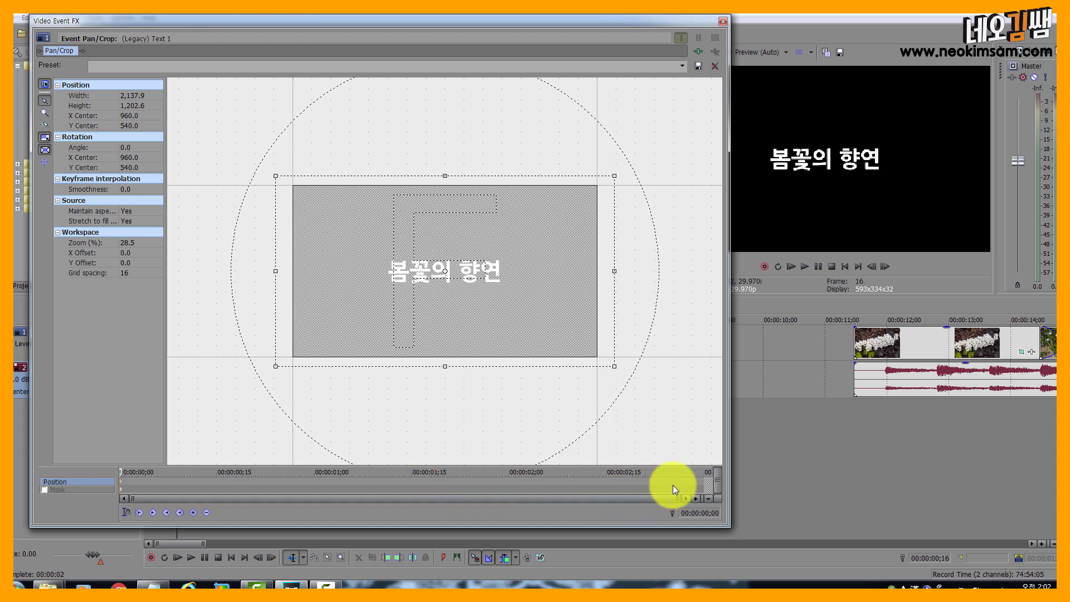
Shrink the title's Pan/Crop frame to 1,920 × 1,080 at the three-second end of the clip and close the Pan/Crop window
click(672, 481)
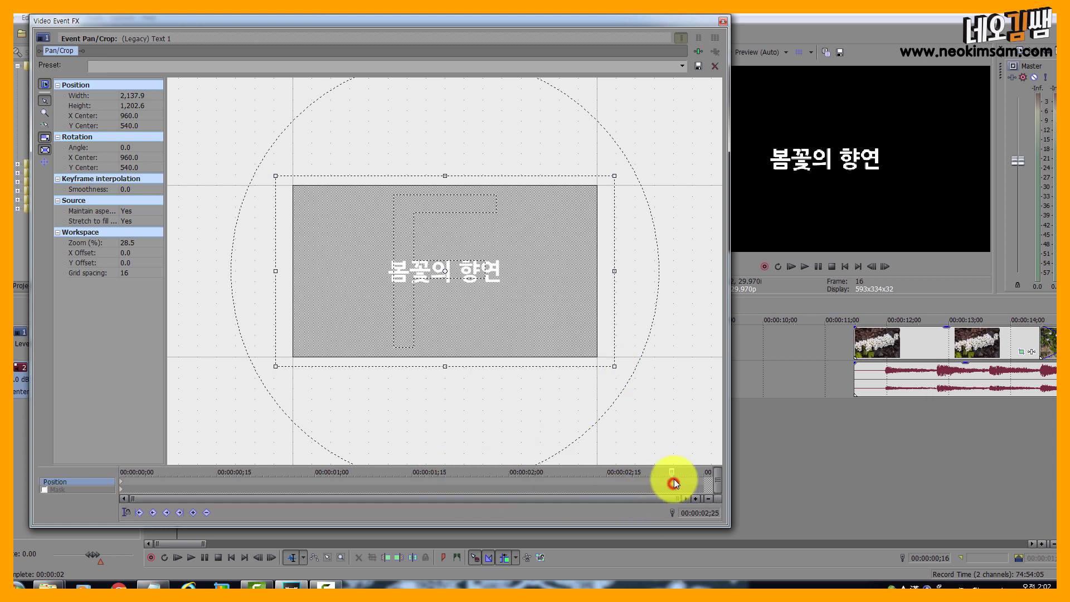
drag(671, 473, 765, 477)
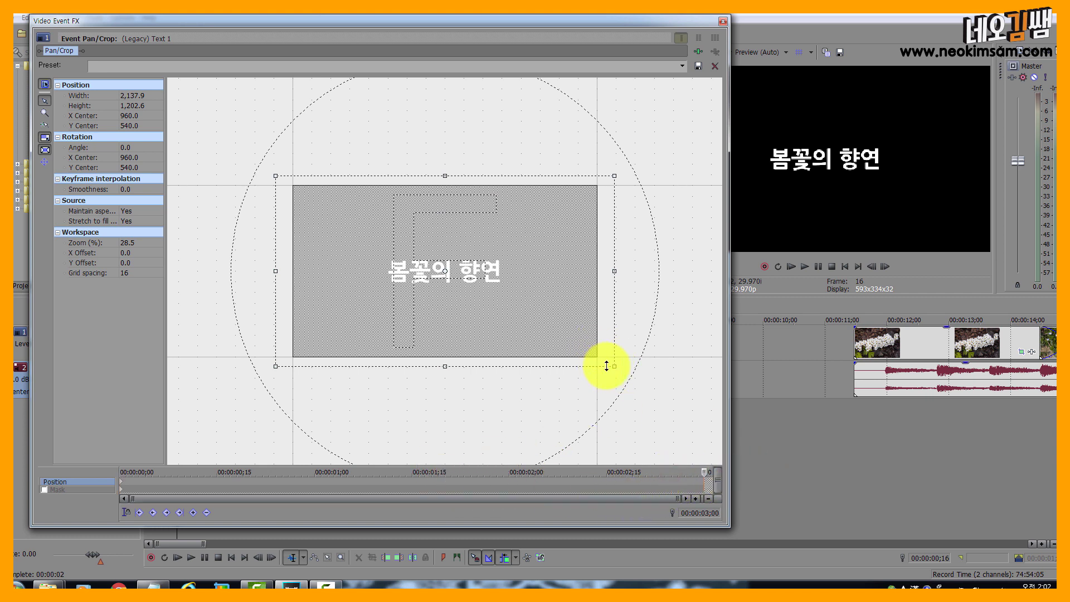
drag(615, 367, 598, 359)
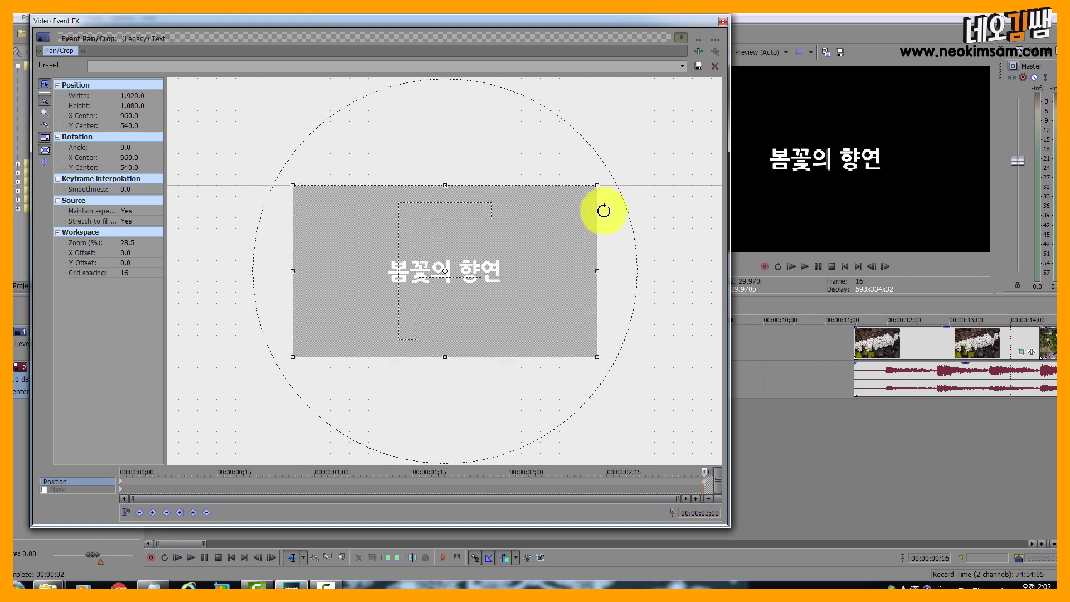
click(723, 22)
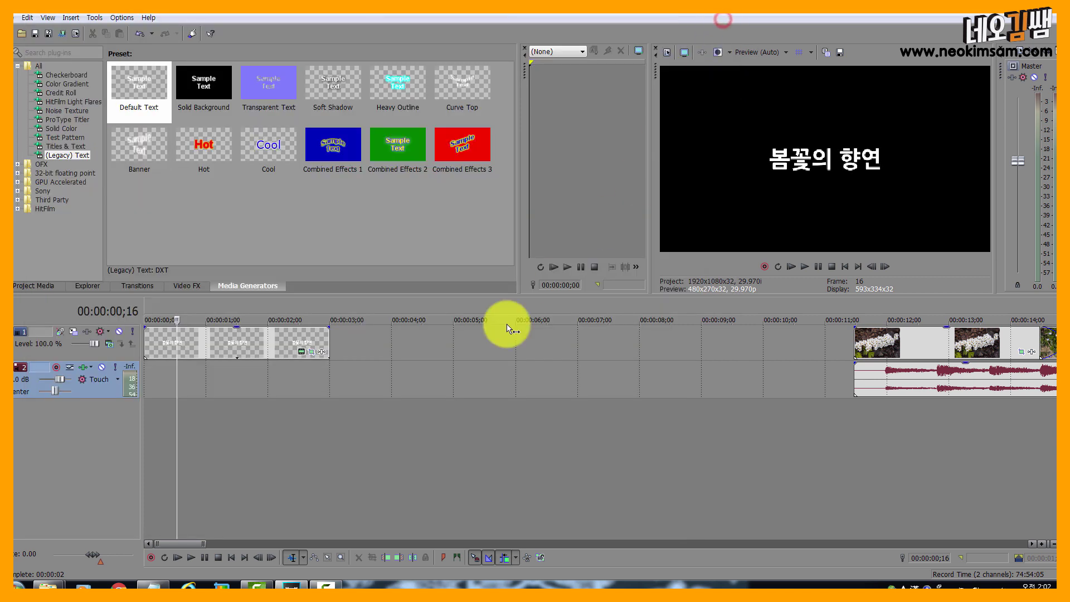
Preview the title's zoom motion from the timeline start
key(Home)
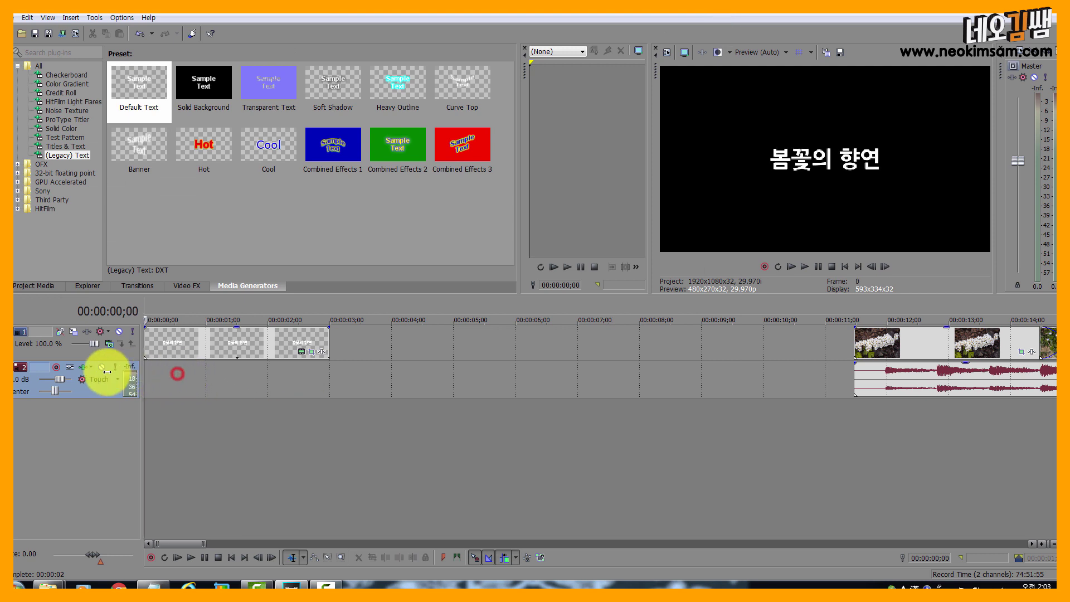
key(space)
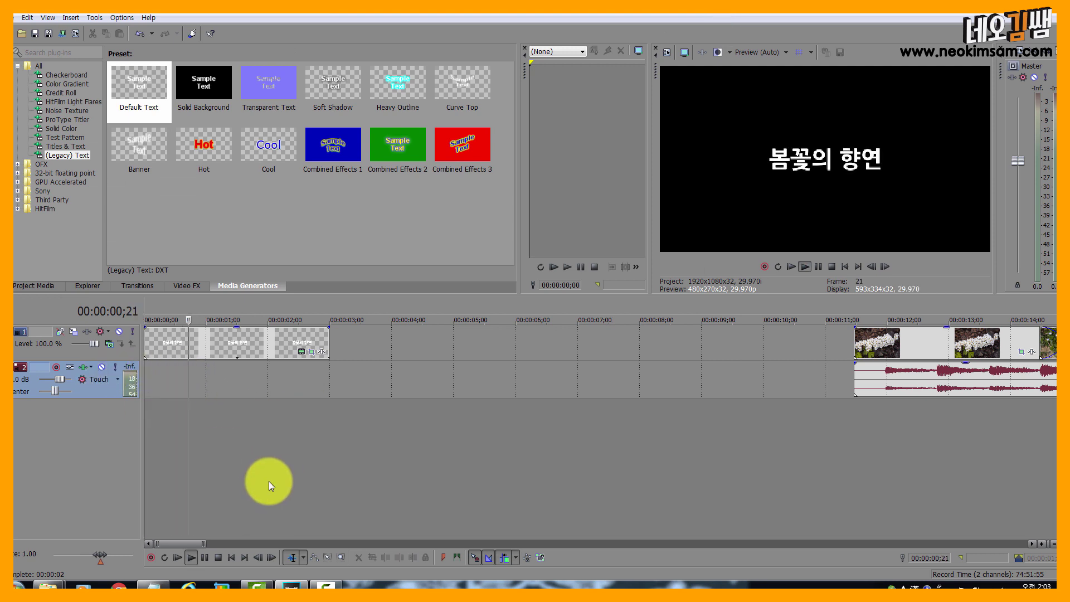
key(space)
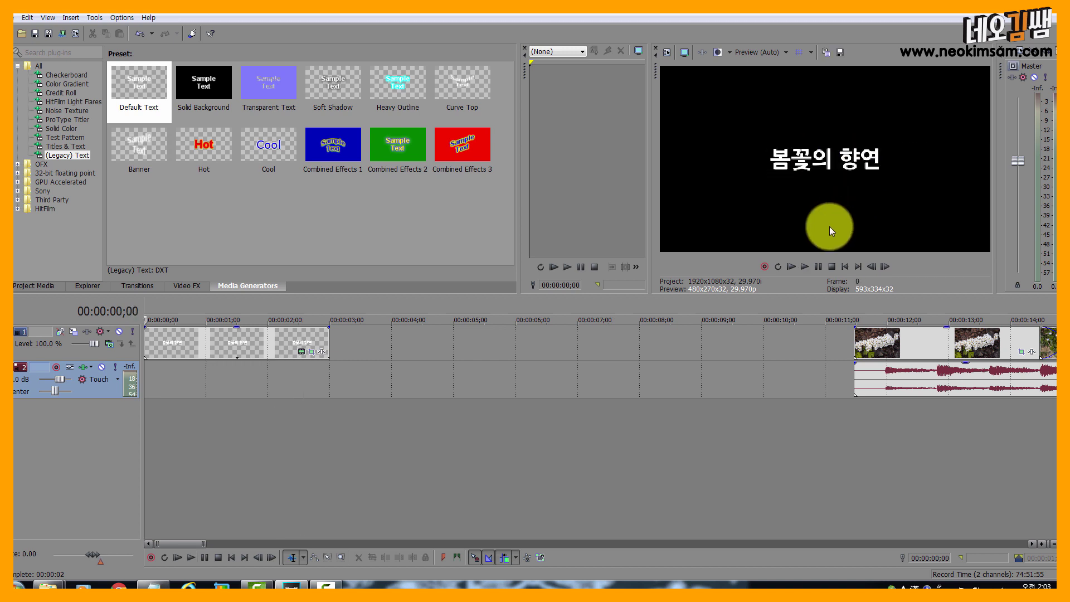
key(space)
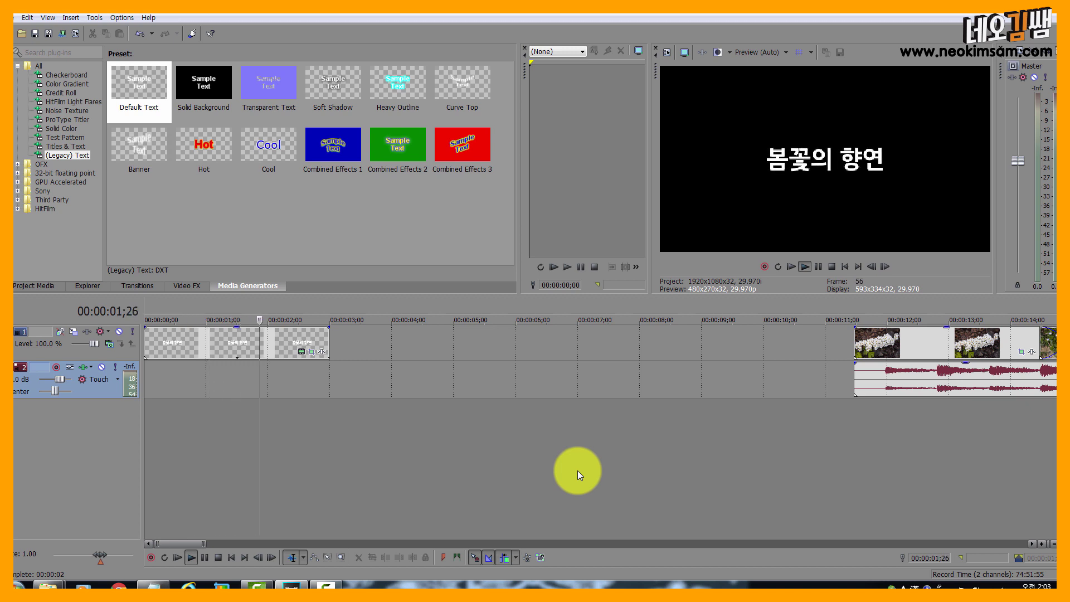
key(space)
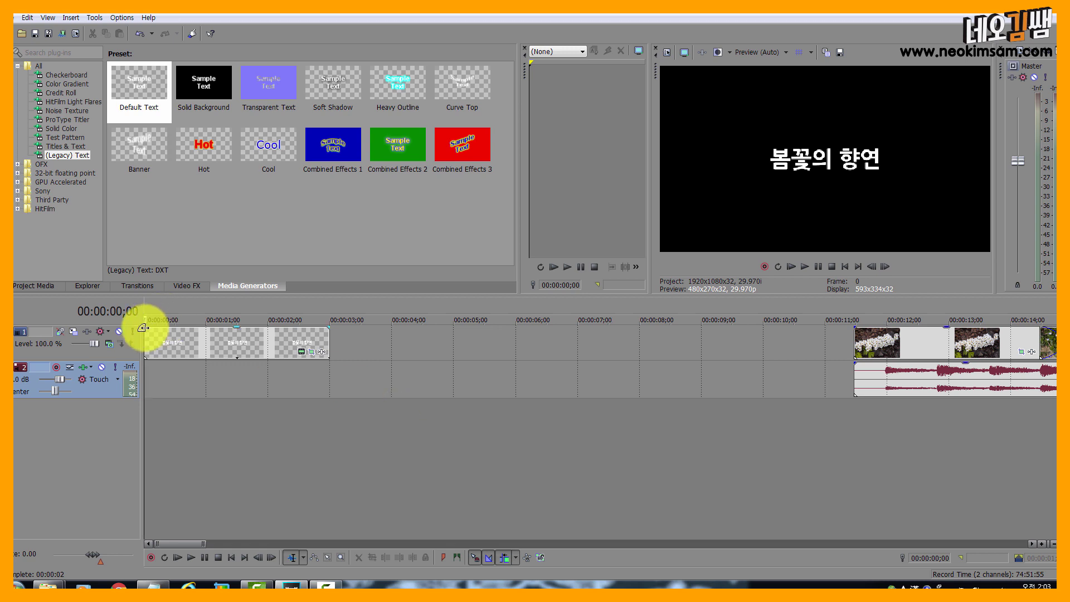
Add a fade-in and a fade-out of about 0.7 seconds each to the title clip
drag(143, 328, 187, 330)
drag(329, 327, 291, 323)
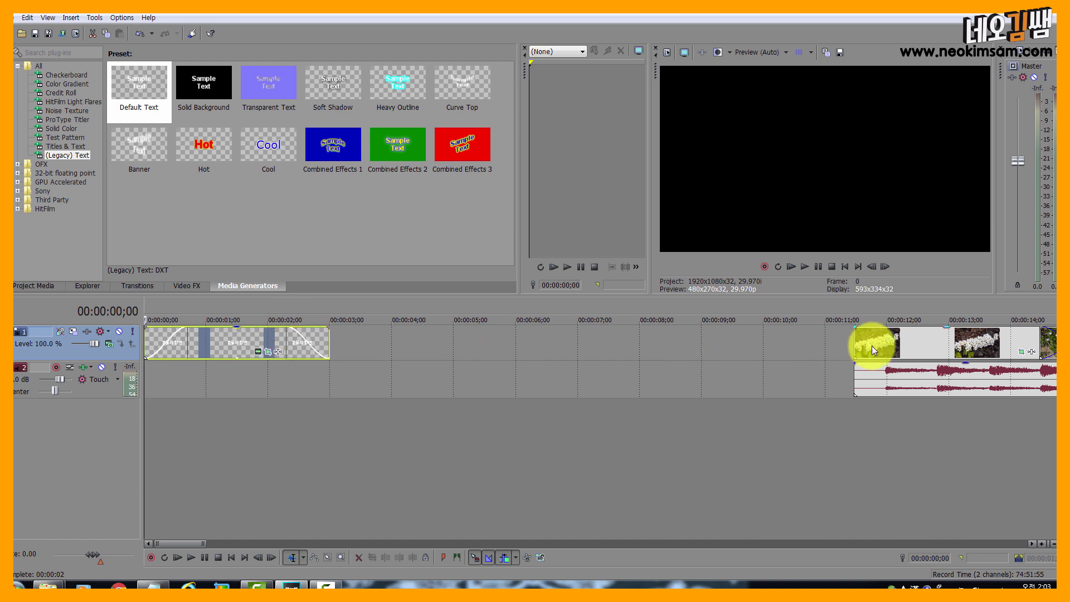
Move the photos and music to start at about 3.2 seconds with the first photo fading in, and preview from the timeline start
drag(887, 340, 399, 326)
click(364, 432)
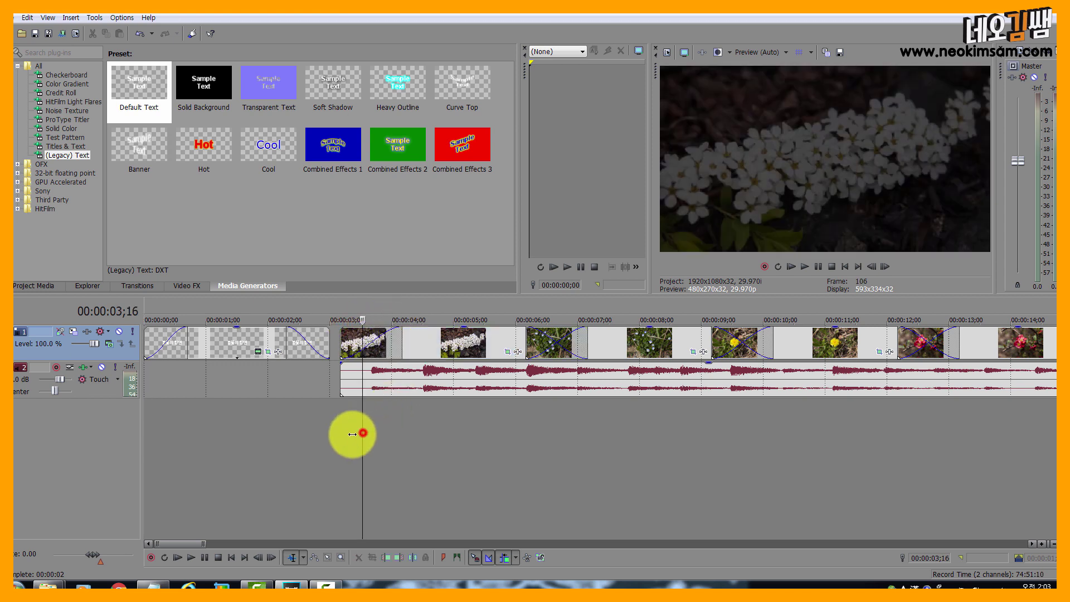
key(Home)
key(space)
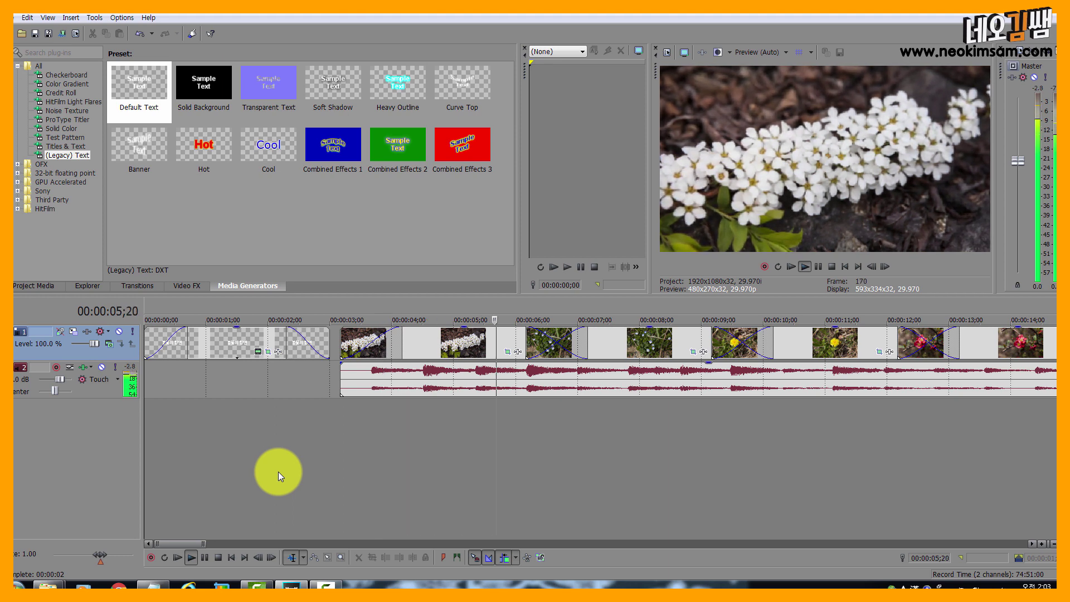
key(space)
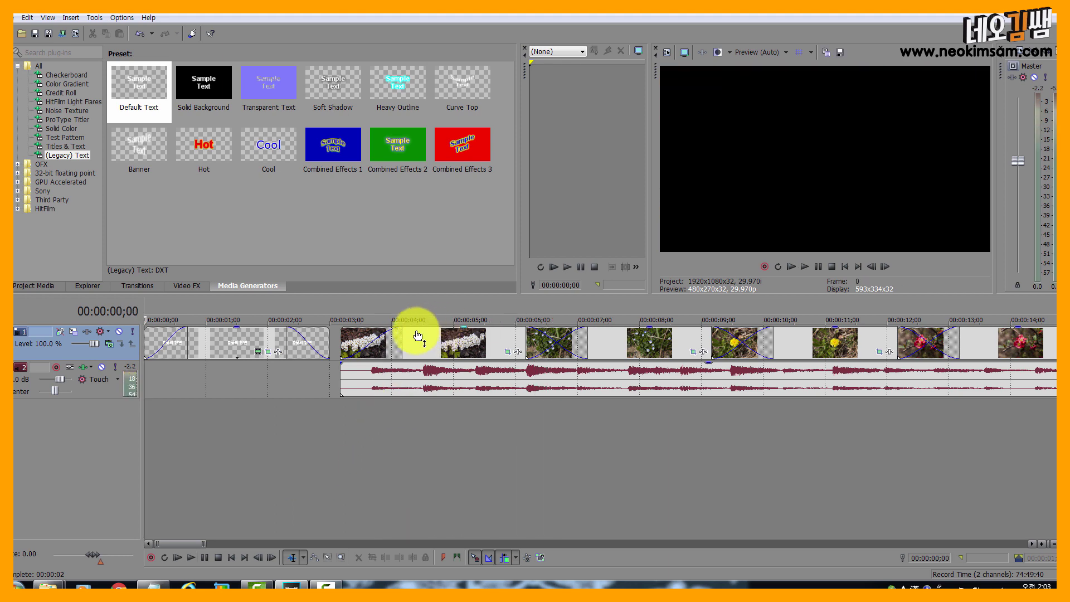
Set the first photo's fade-in to one second, shift the photos and music to start at about 3.5 seconds, and preview
click(401, 349)
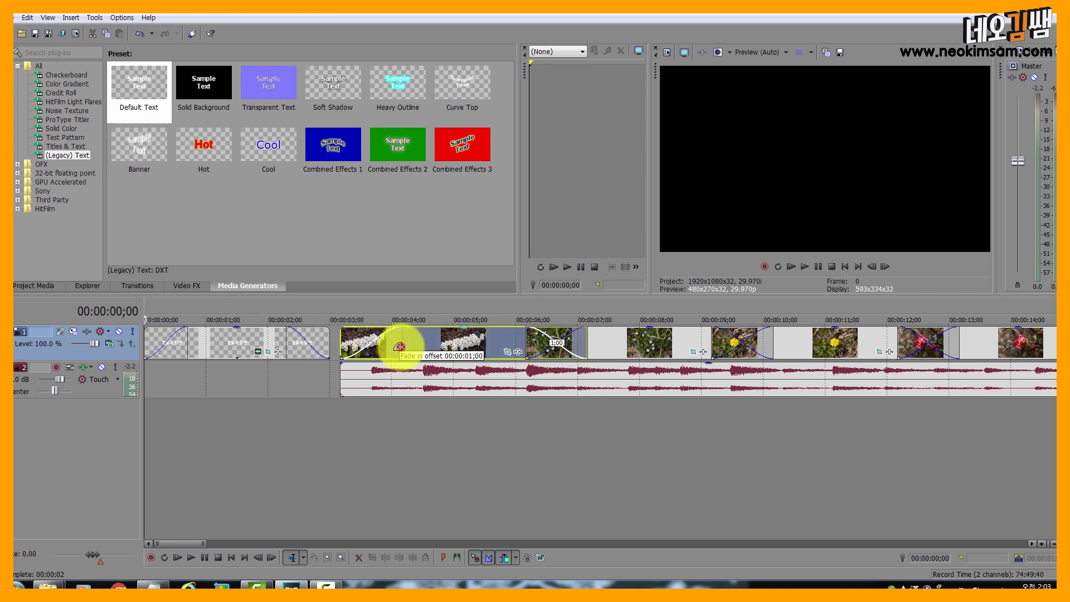
mouse_move(417, 343)
mouse_down()
mouse_move(456, 341)
mouse_move(406, 341)
mouse_move(435, 340)
mouse_up()
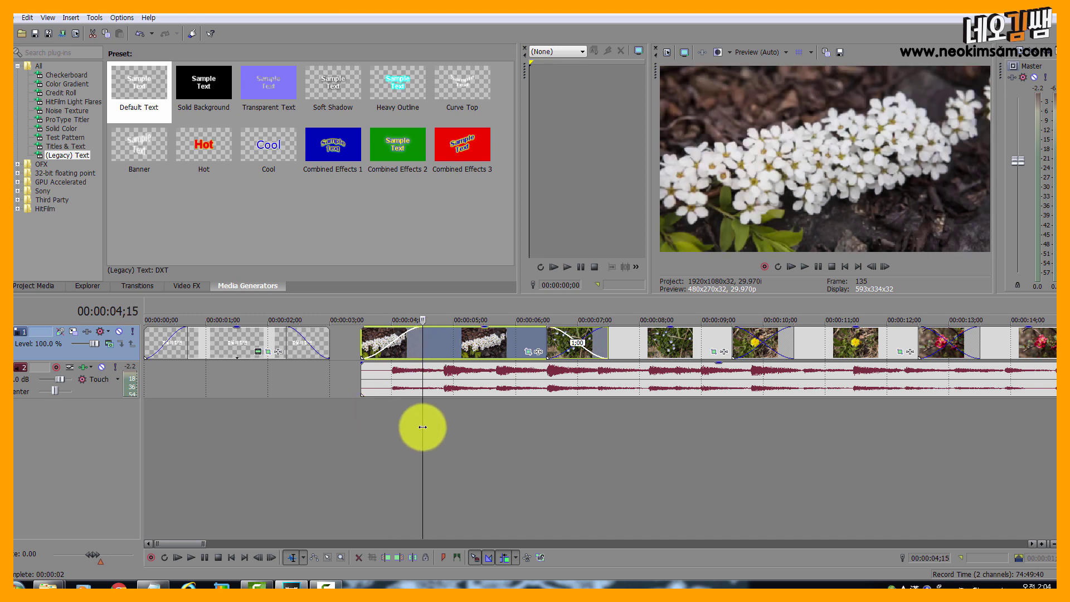
key(Home)
key(space)
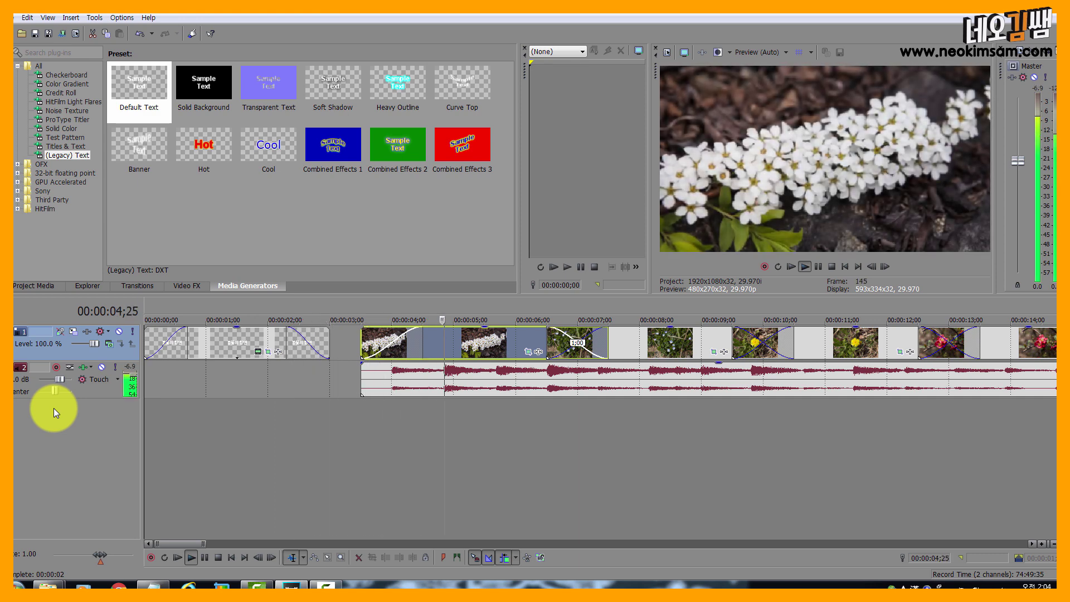
key(space)
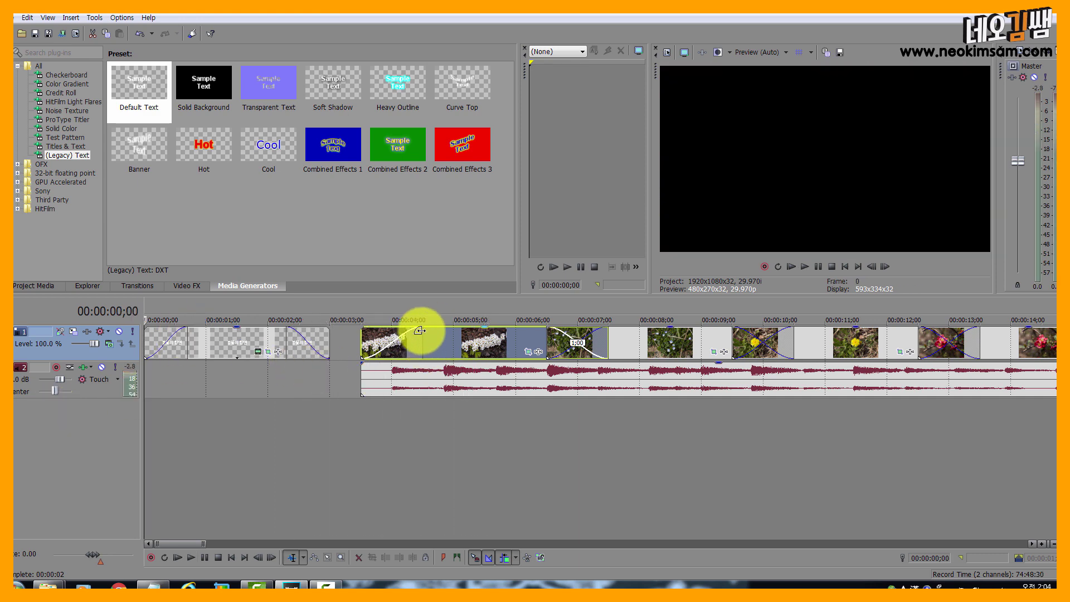
Lengthen the first photo's fade-in to about 1.6 seconds and preview it from the timeline start
drag(420, 331, 462, 332)
click(216, 408)
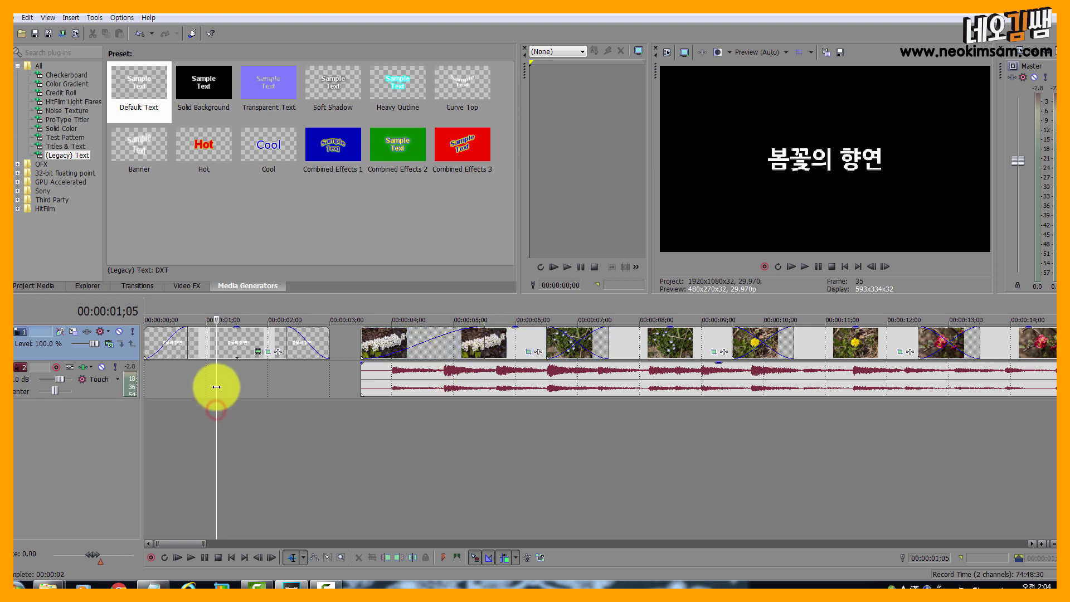
drag(215, 387, 3, 379)
key(space)
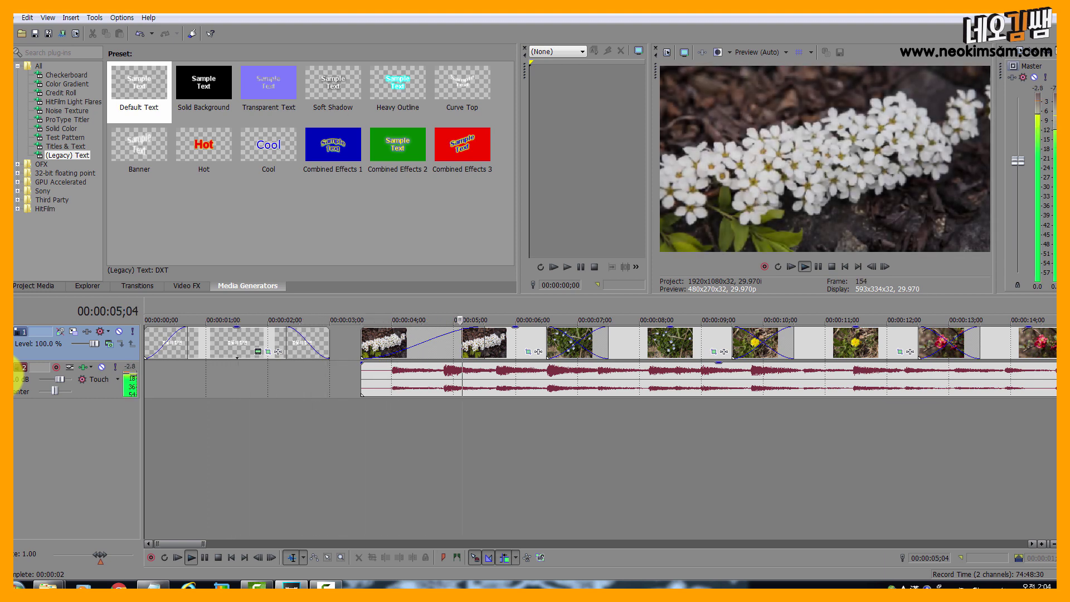
key(space)
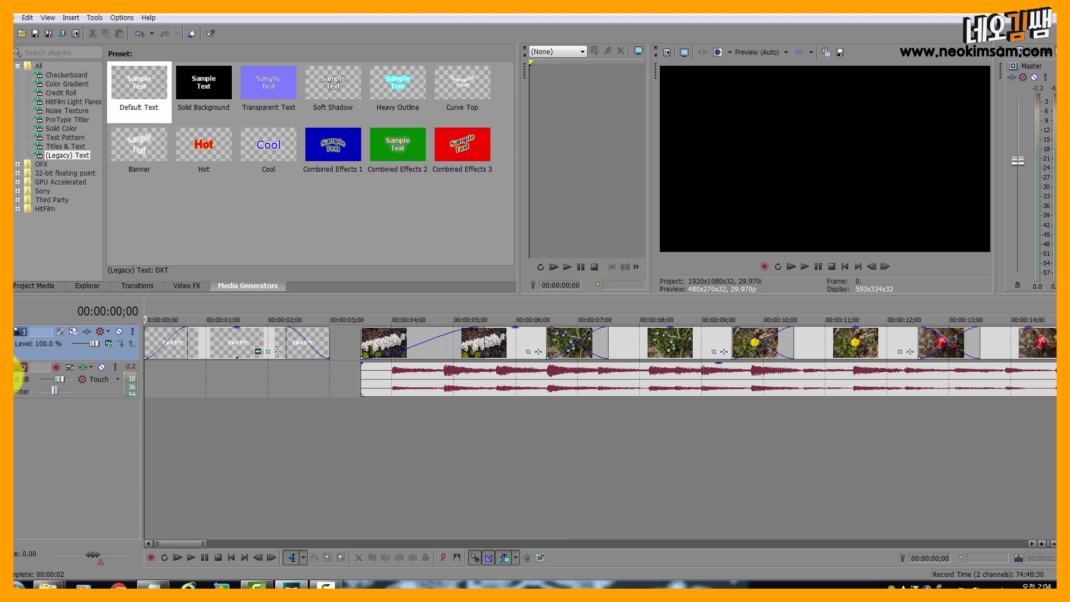
Play the slideshow from the start through about 27 seconds to check the title, transitions and music
key(space)
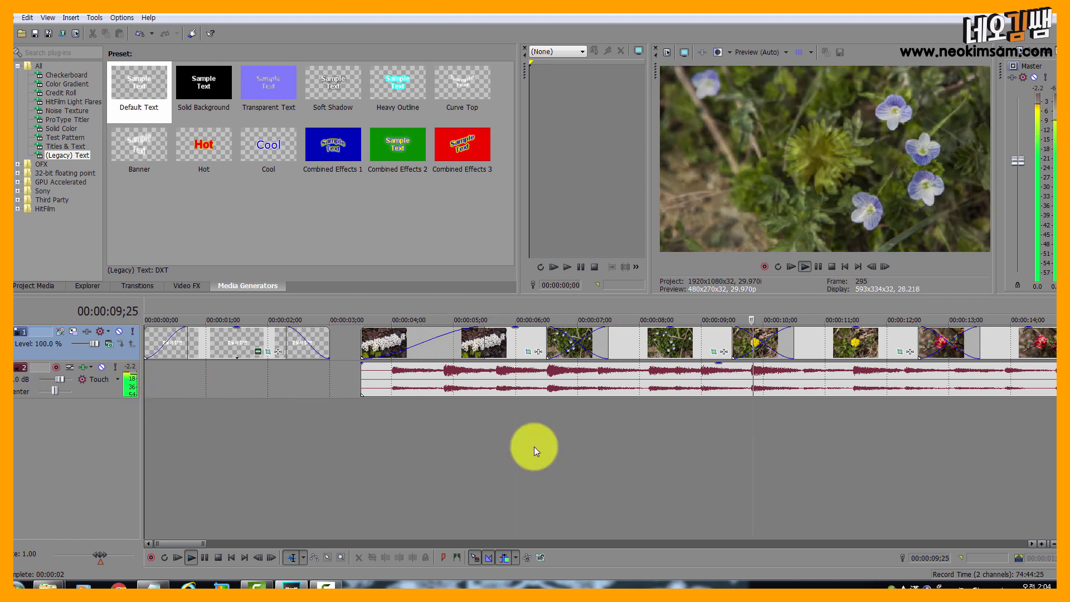
scroll(655, 443, down, 2)
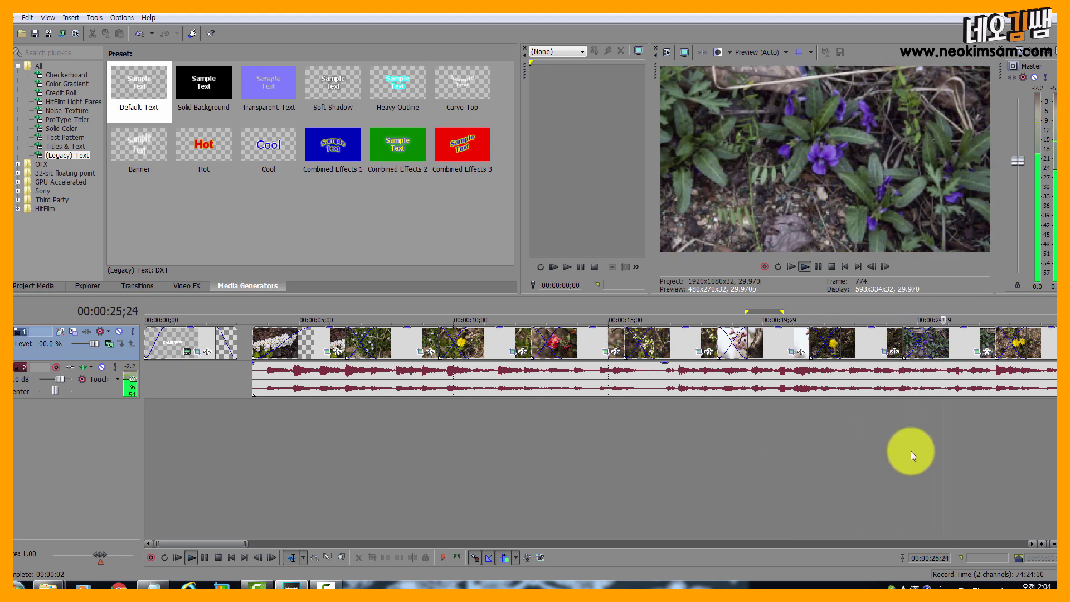
key(space)
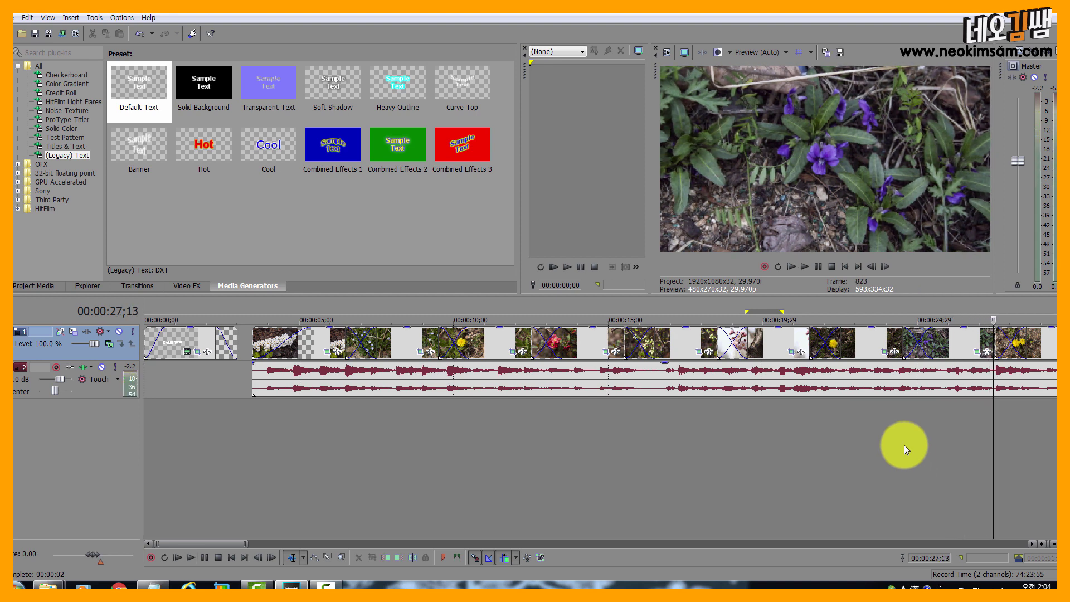
Examine the first and last Pan/Crop keyframes of the pink blossom photo IMG_9273, and close the window
click(793, 354)
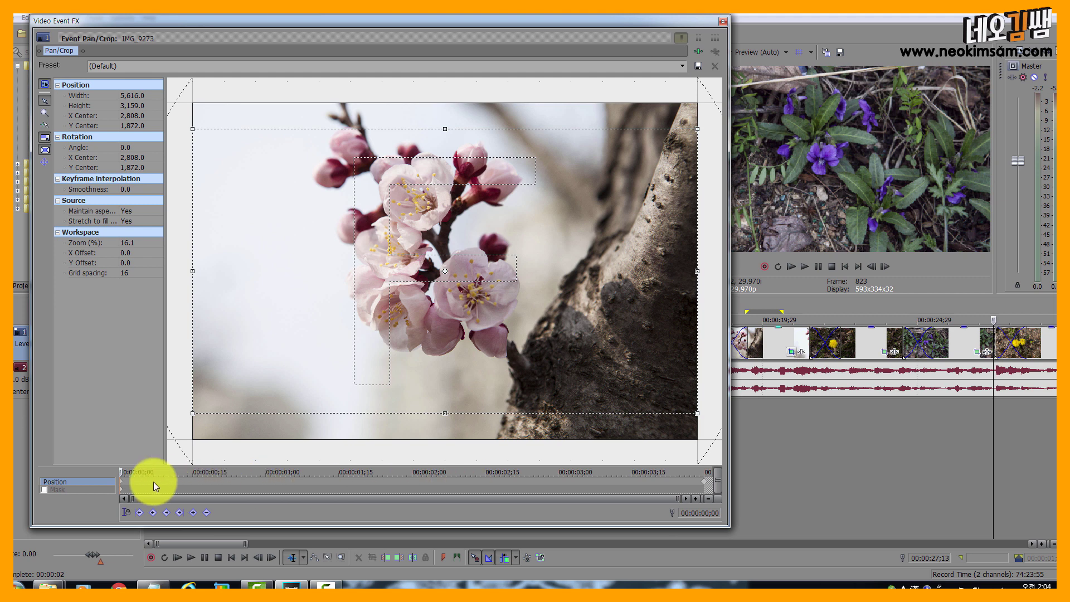
click(705, 484)
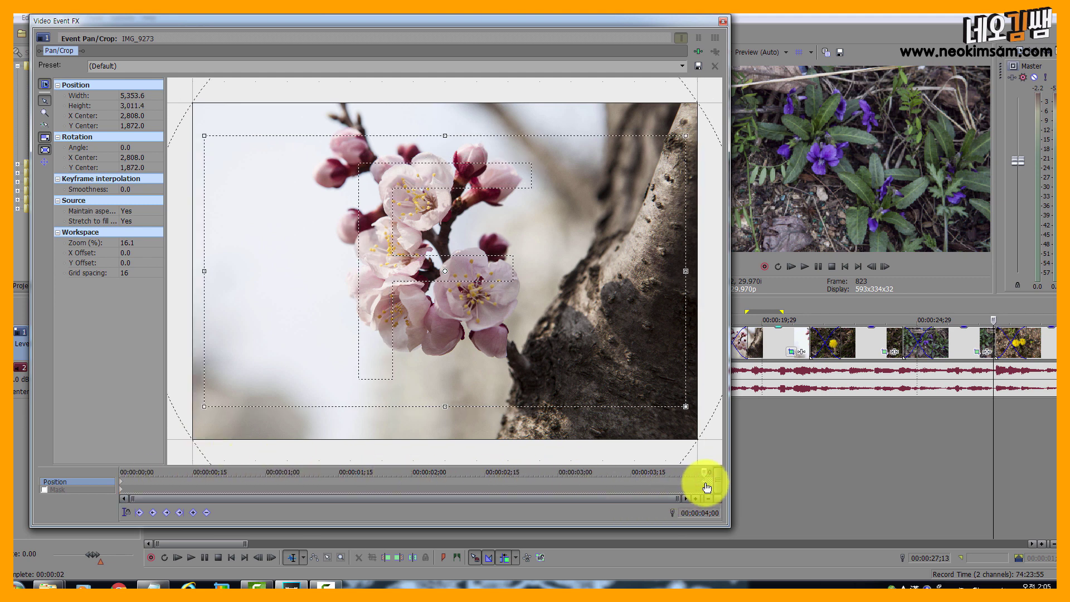
click(724, 21)
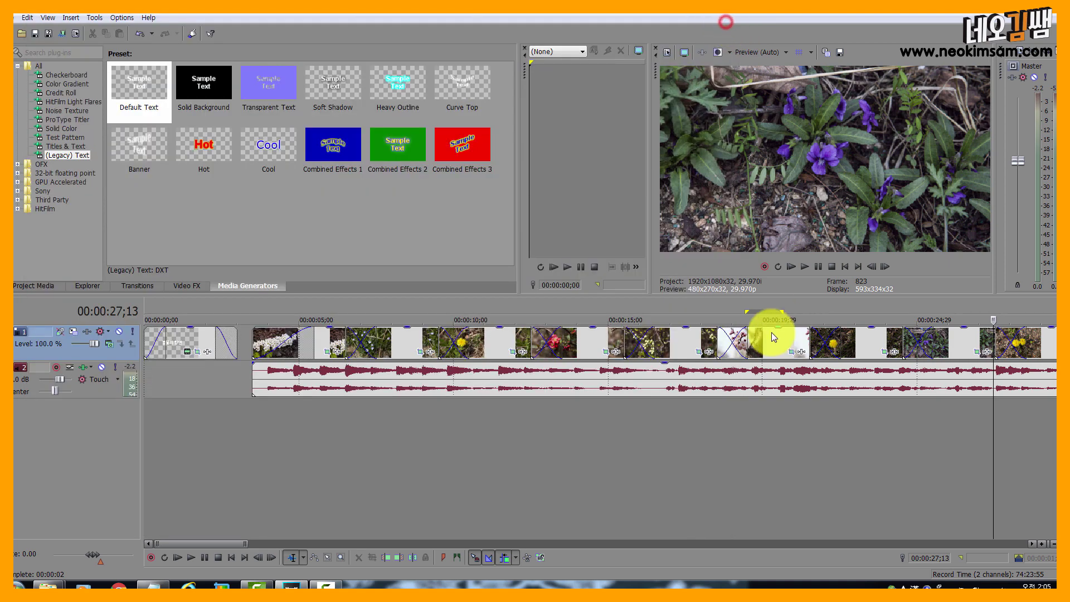
Play the slideshow's ending from about 1:02;26 to check how the last photo and the music finish
click(779, 407)
scroll(780, 407, down, 5)
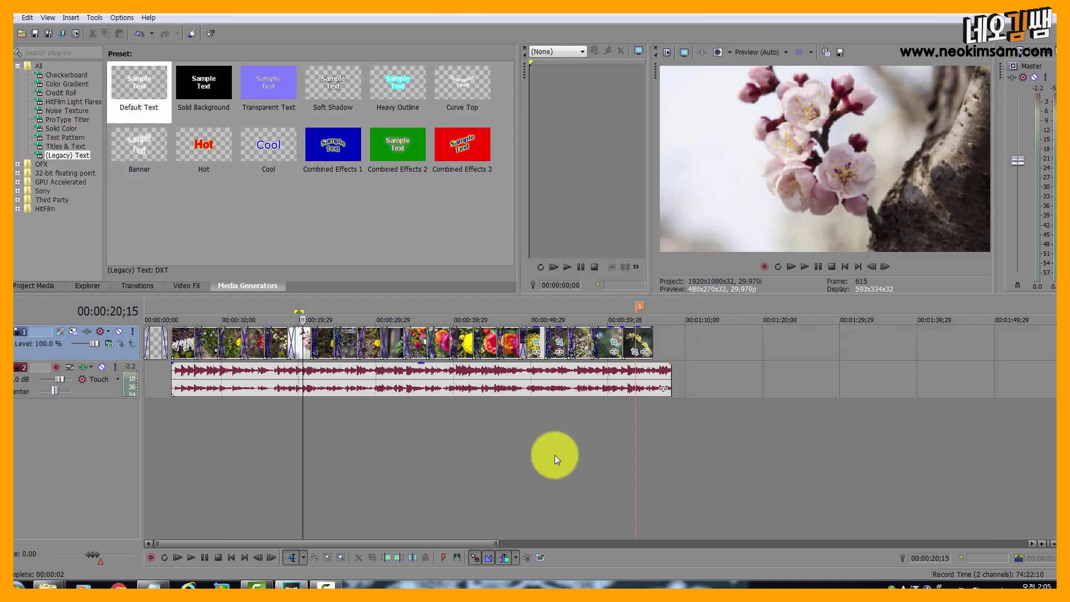
drag(302, 416, 628, 426)
scroll(628, 426, up, 4)
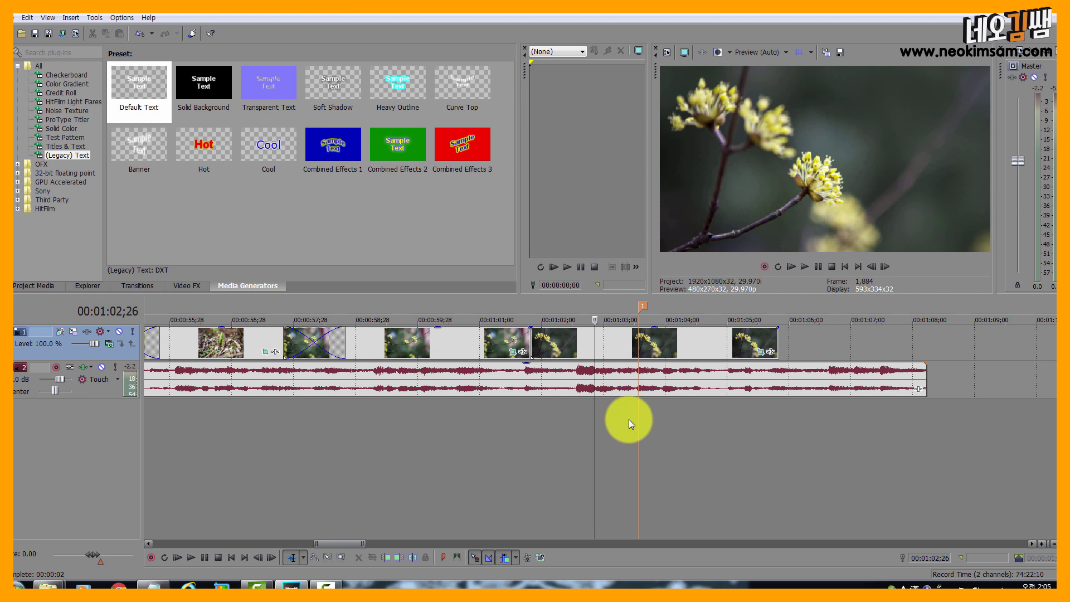
key(space)
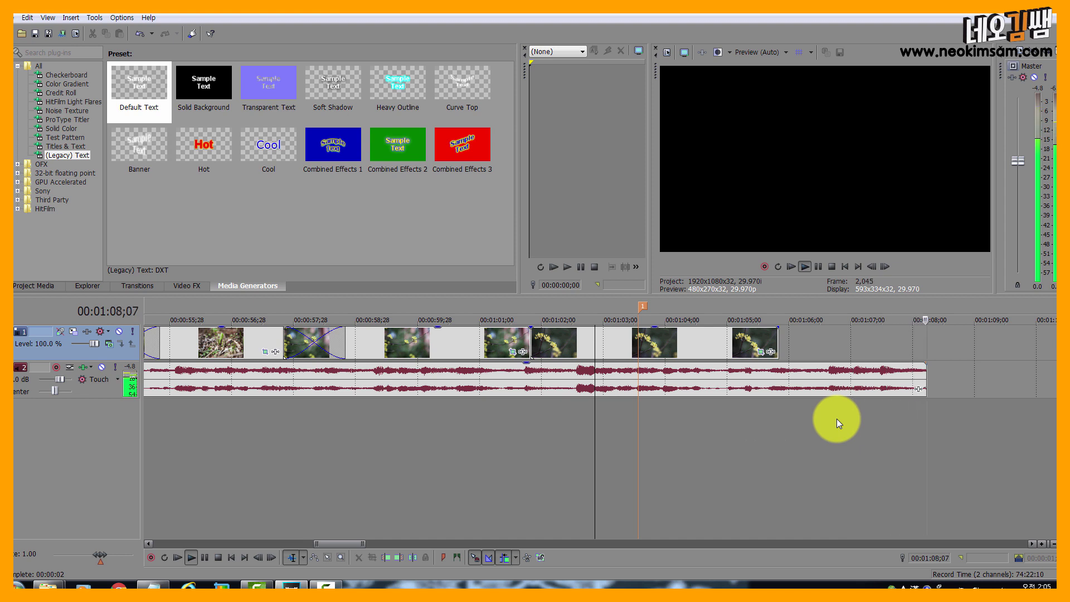
key(space)
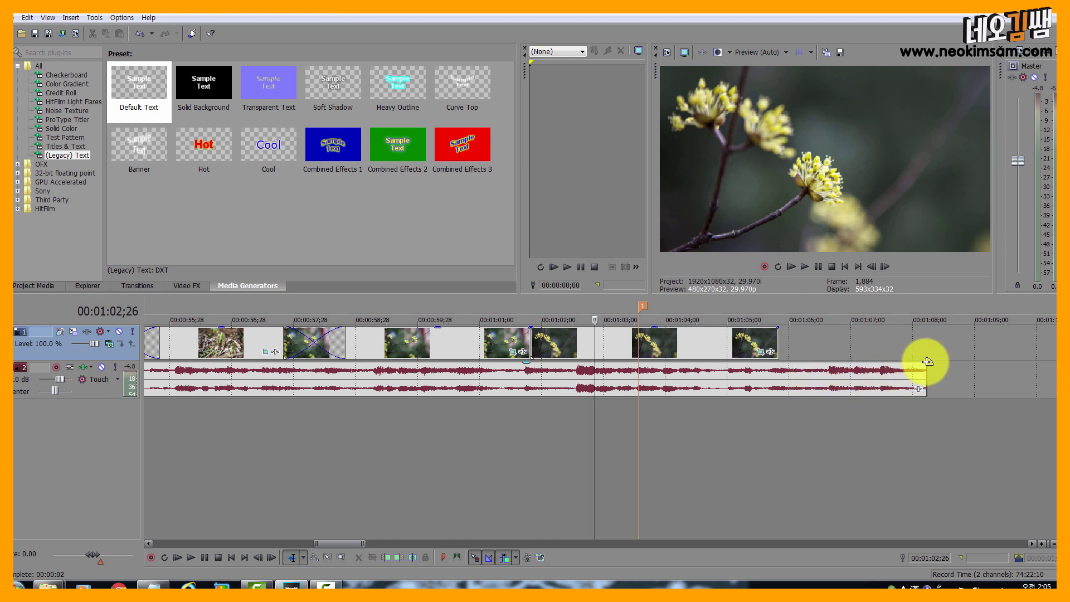
Add a fade-out of about 1.6 seconds to the end of the music and preview it
drag(927, 362, 827, 363)
click(828, 426)
click(818, 438)
key(space)
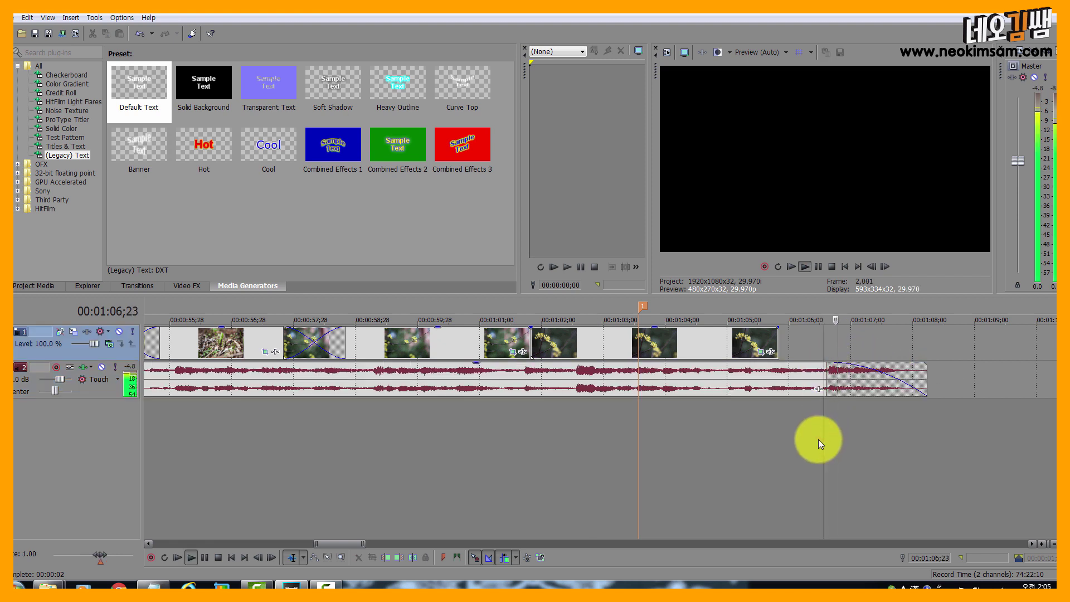
key(space)
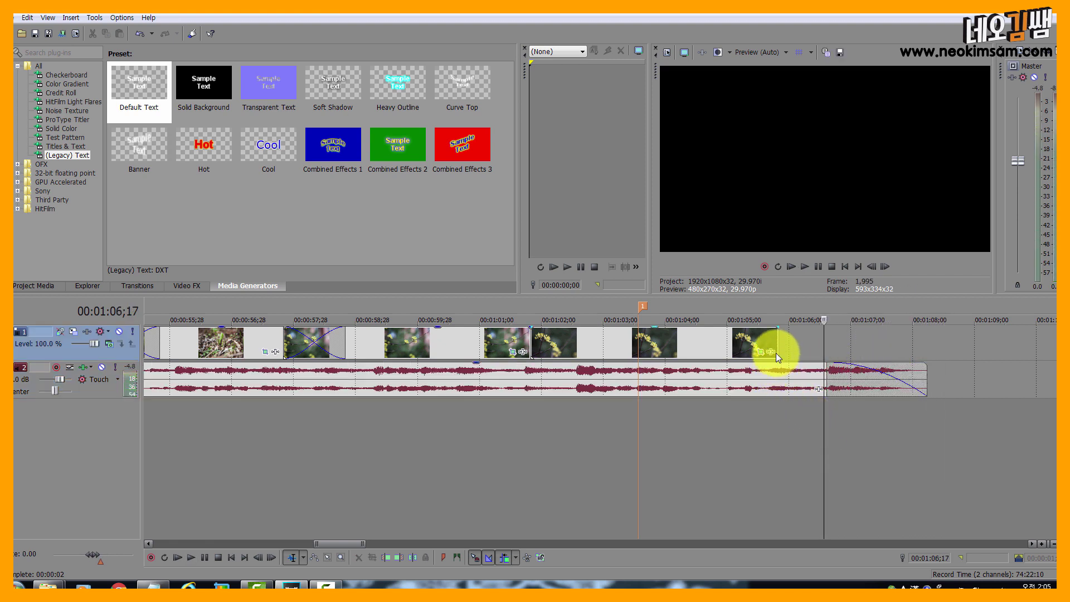
click(655, 417)
key(space)
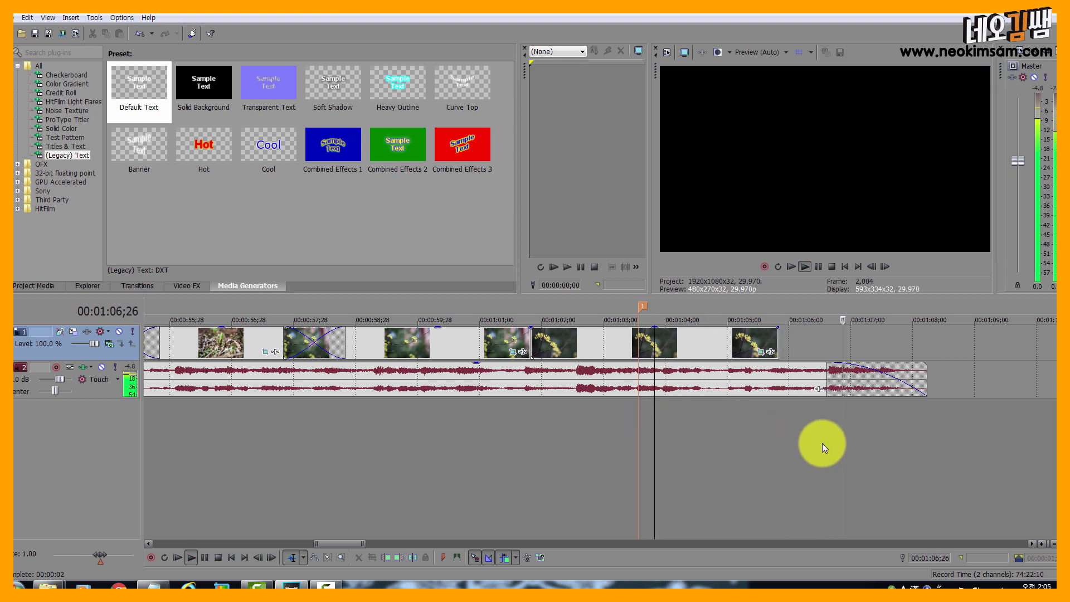
key(space)
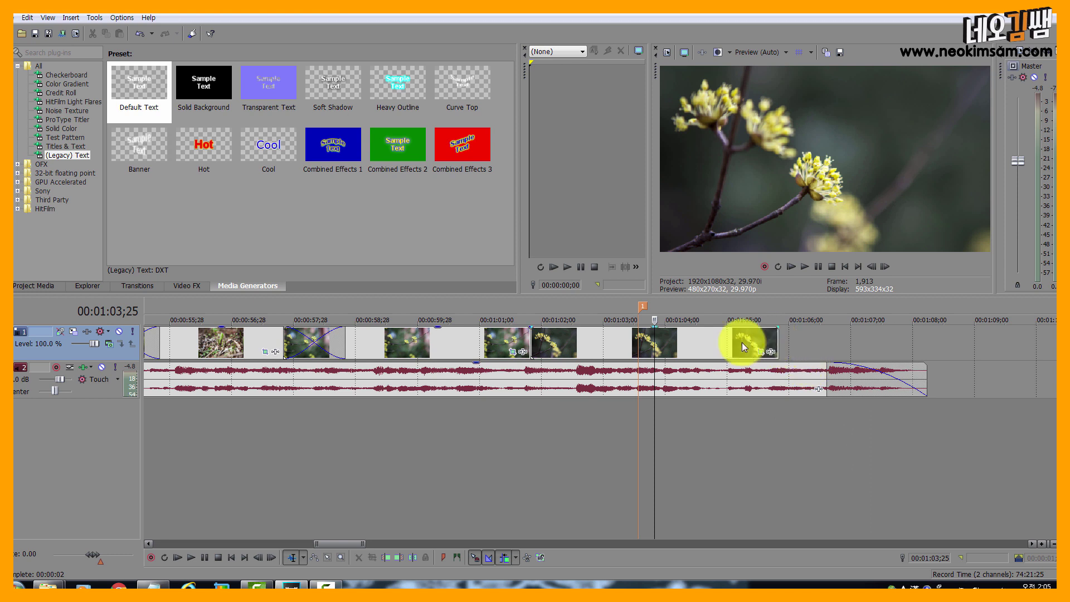
Extend the end of the last photo to about 1:08, just before the music ends, and preview the ending
click(701, 348)
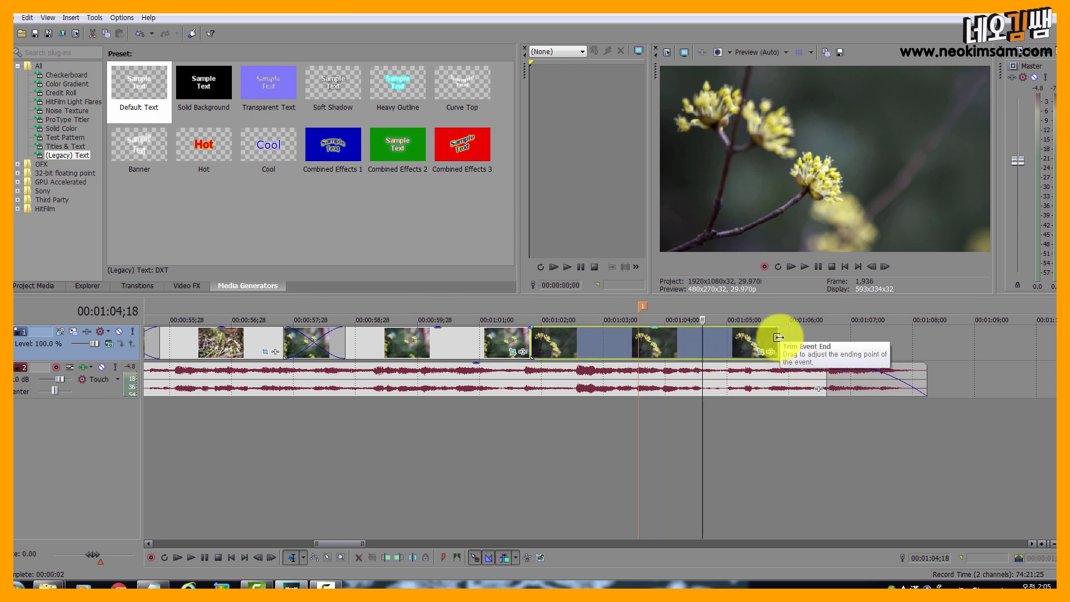
drag(778, 337, 916, 340)
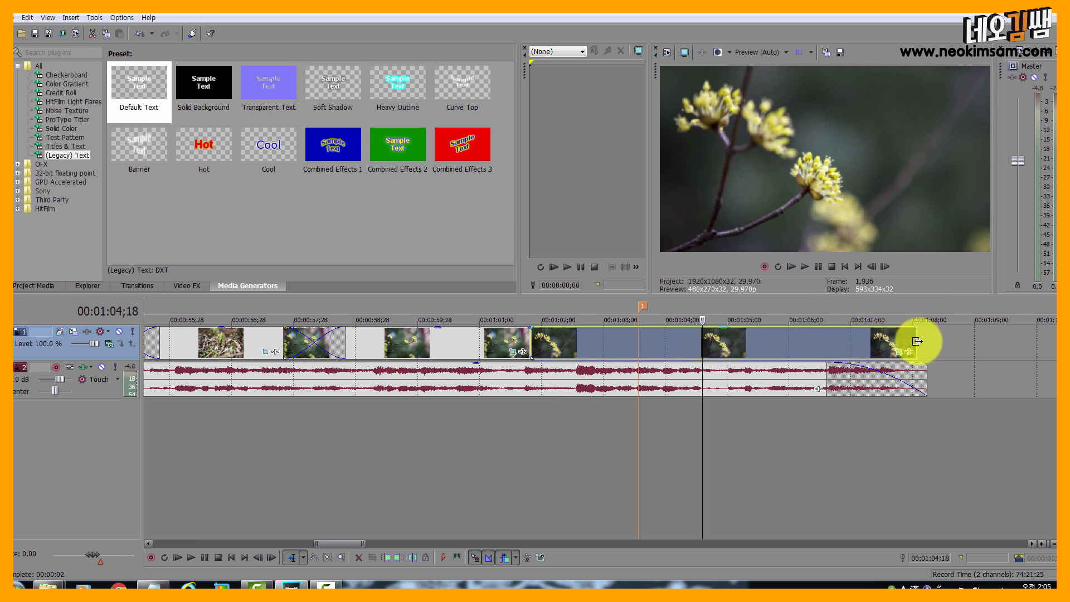
click(892, 423)
drag(892, 423, 519, 422)
key(space)
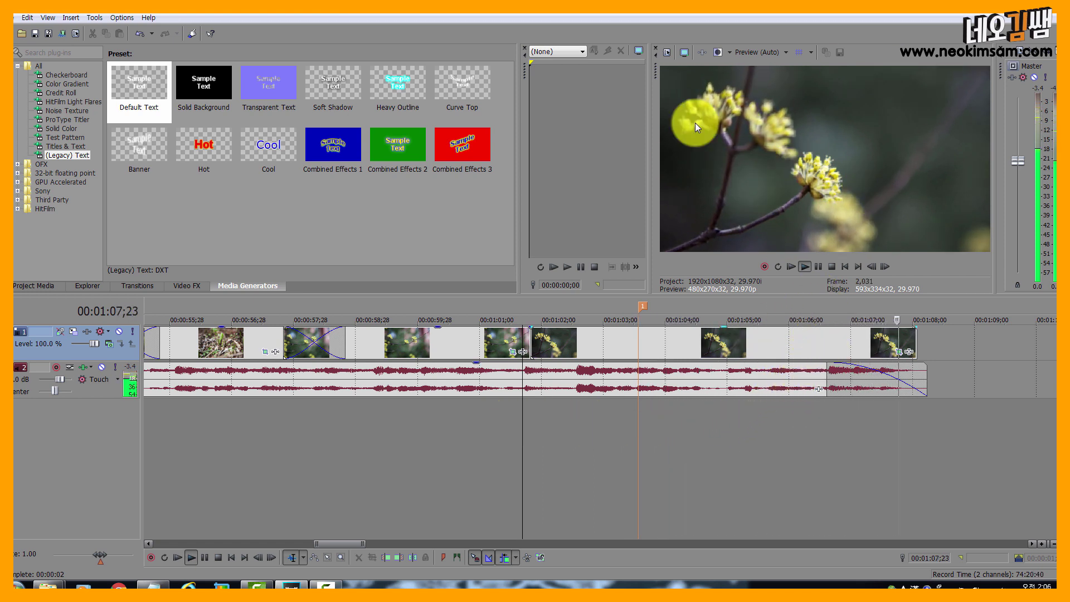
key(space)
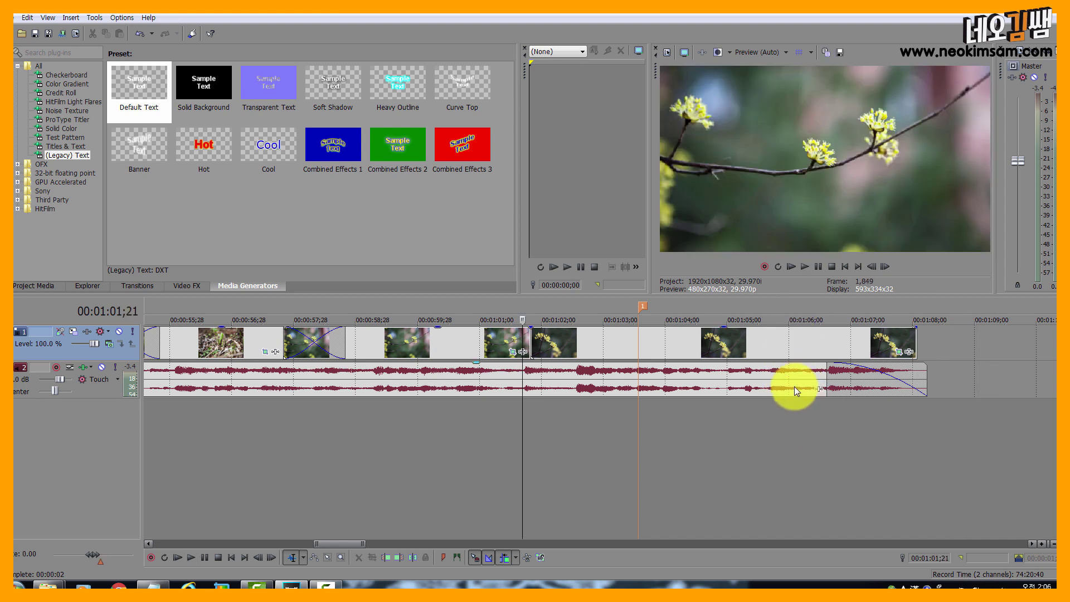
Move the last Pan/Crop keyframe of the final photo IMG_9358 to the end of the clip and preview its motion
click(763, 343)
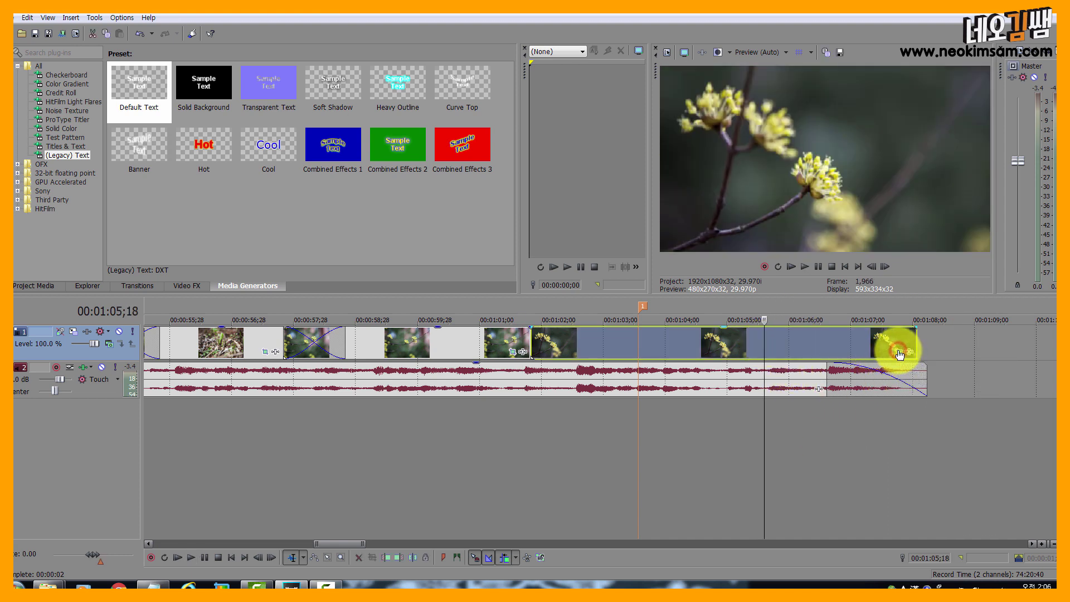
click(899, 353)
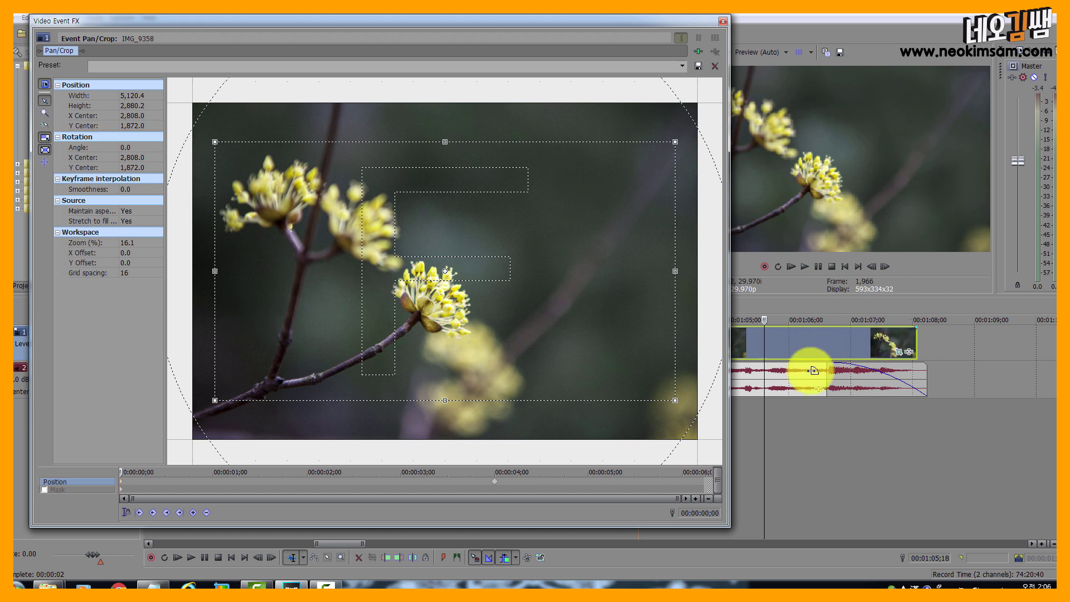
click(496, 488)
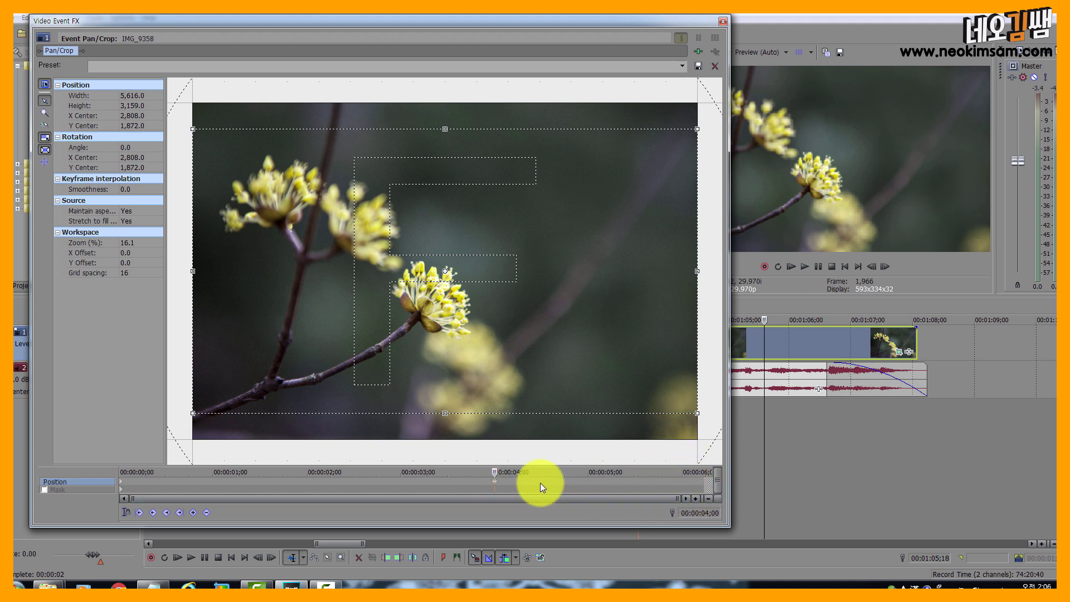
drag(496, 487, 748, 497)
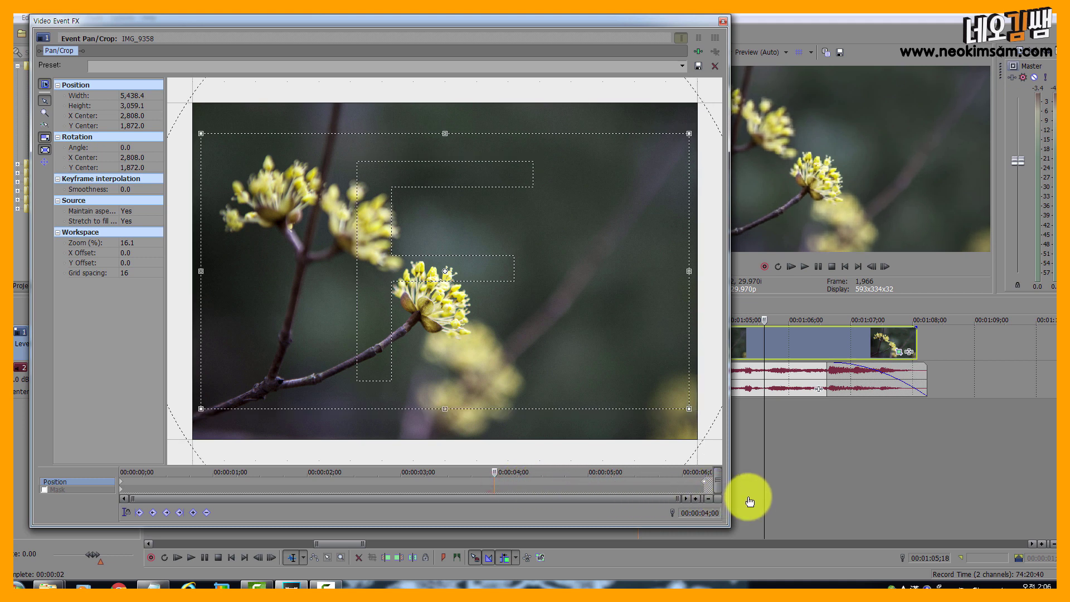
click(723, 22)
click(526, 440)
key(space)
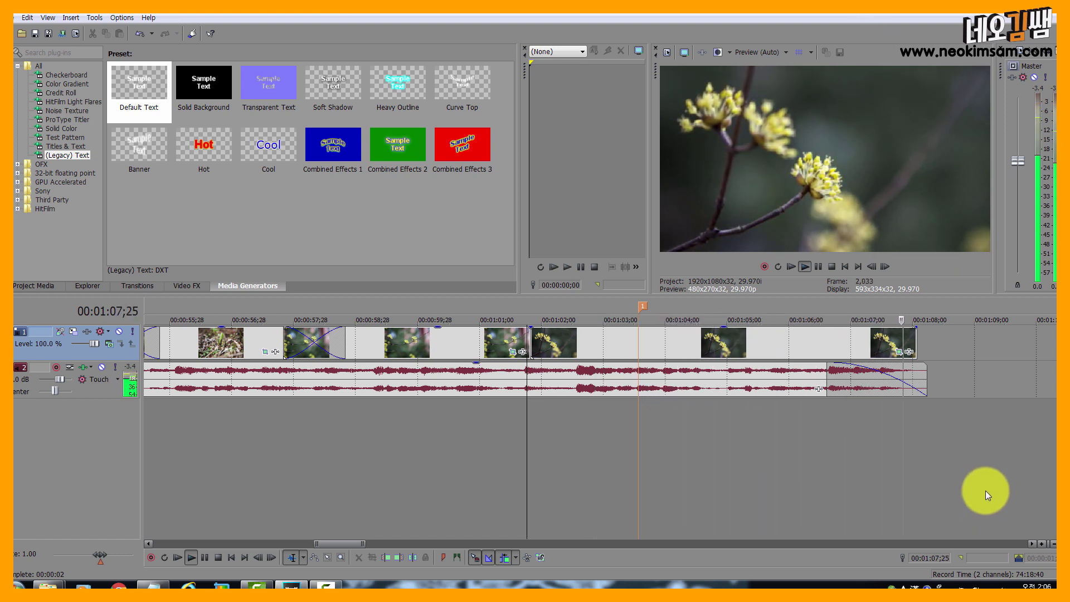
key(space)
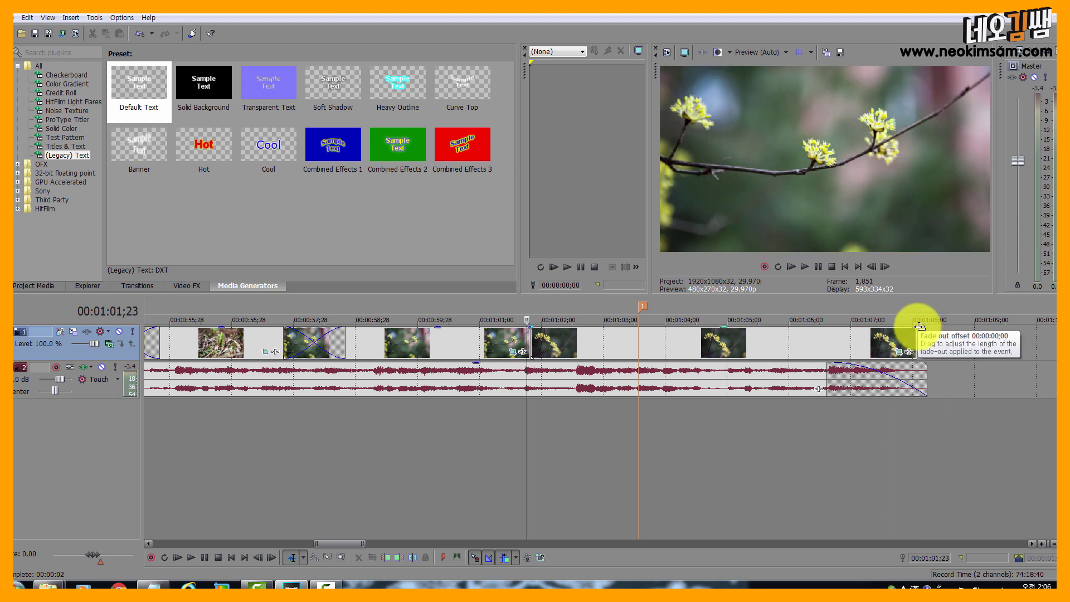
Add a fade-out of about 2.8 seconds to the last photo and preview the slideshow's ending
drag(917, 328, 815, 328)
click(798, 423)
key(space)
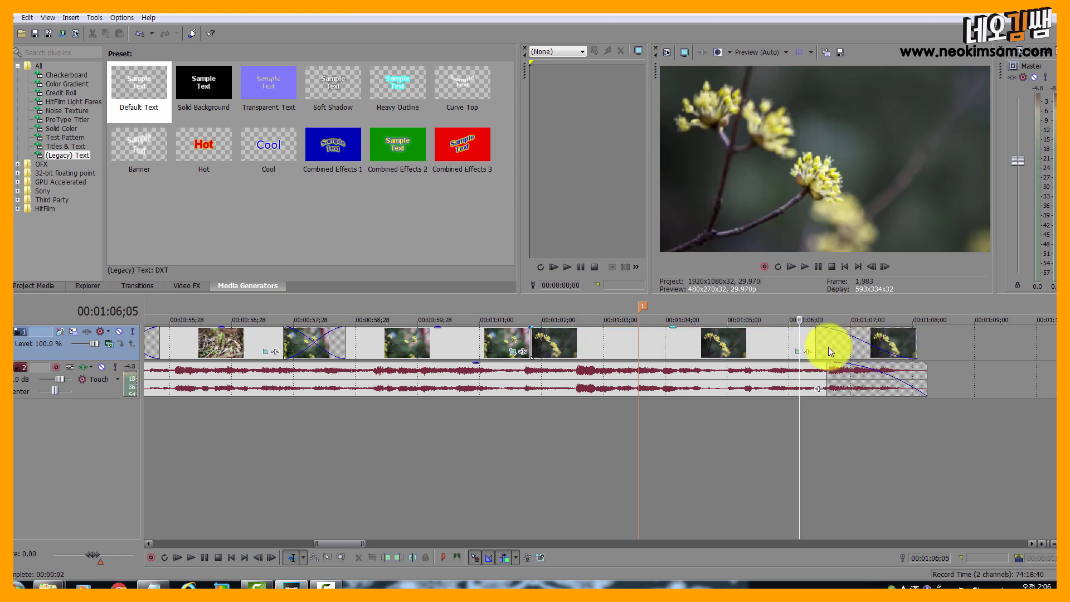
drag(817, 340, 784, 335)
click(755, 444)
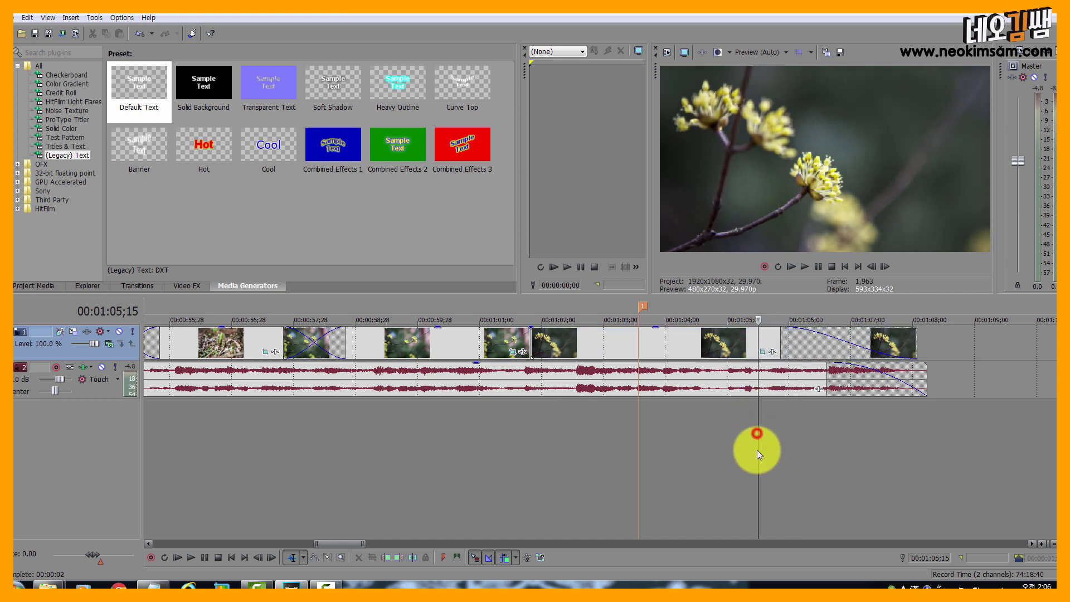
key(space)
key(space)
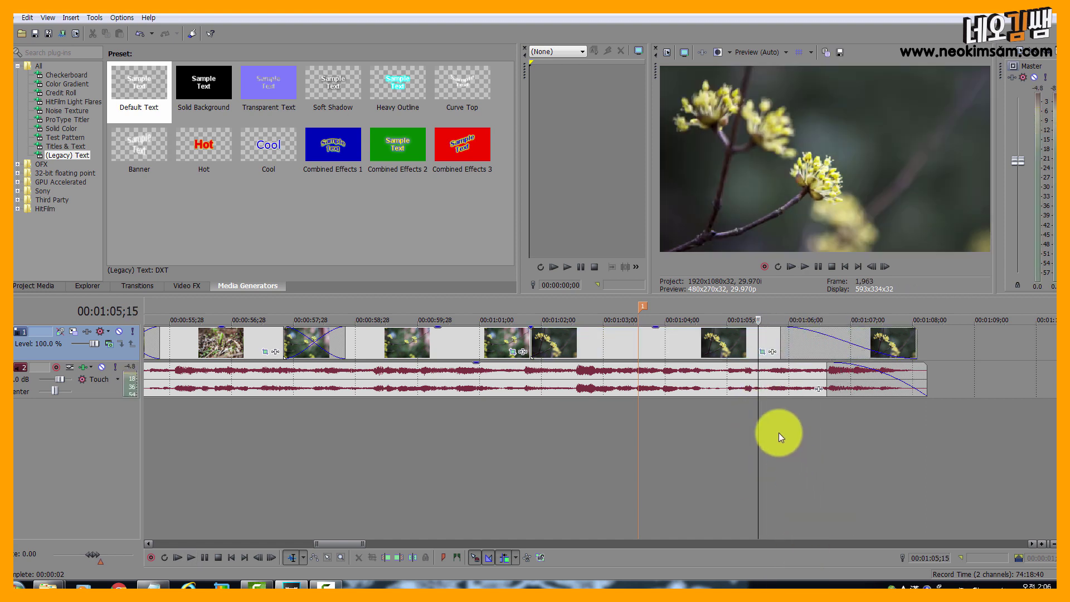
drag(784, 338, 739, 338)
click(683, 442)
key(space)
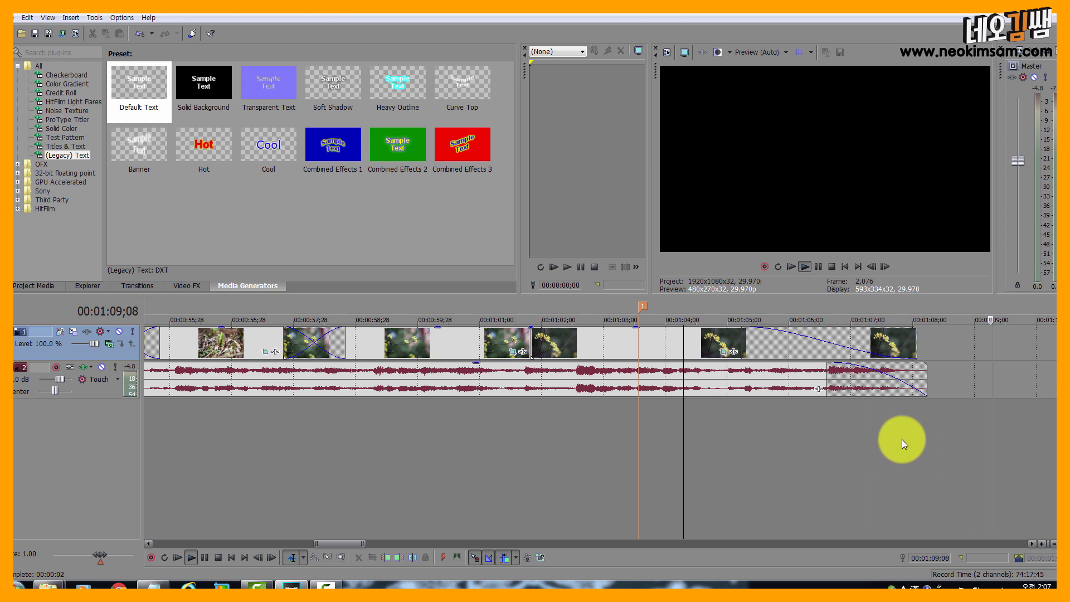
Examine the complete timeline from the opening title to the final fade-out, and scrub through the first photos
click(881, 442)
scroll(880, 442, down, 5)
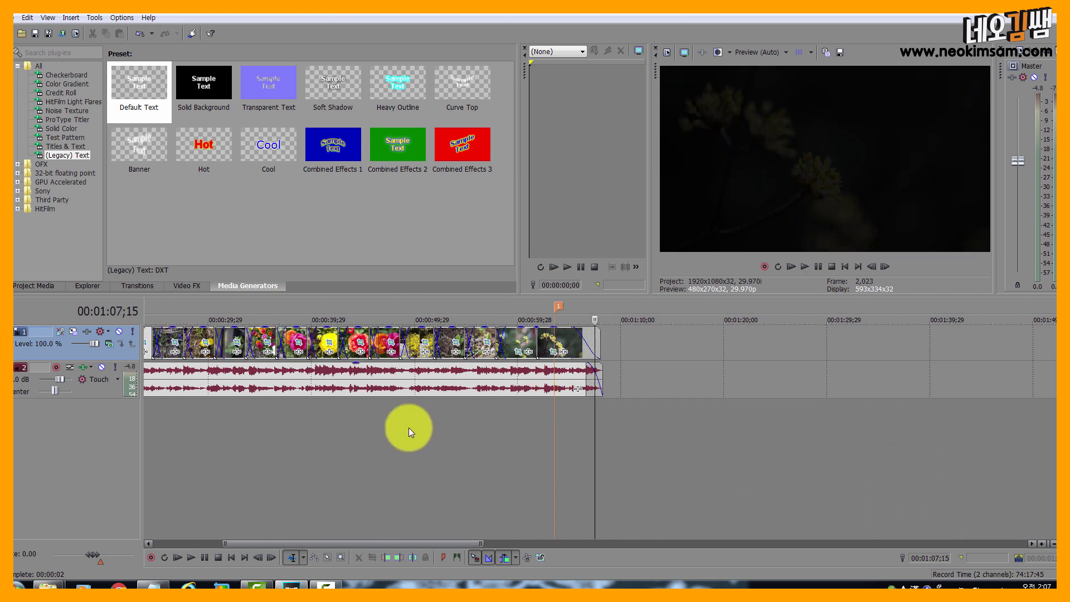
scroll(338, 435, down, 3)
click(310, 430)
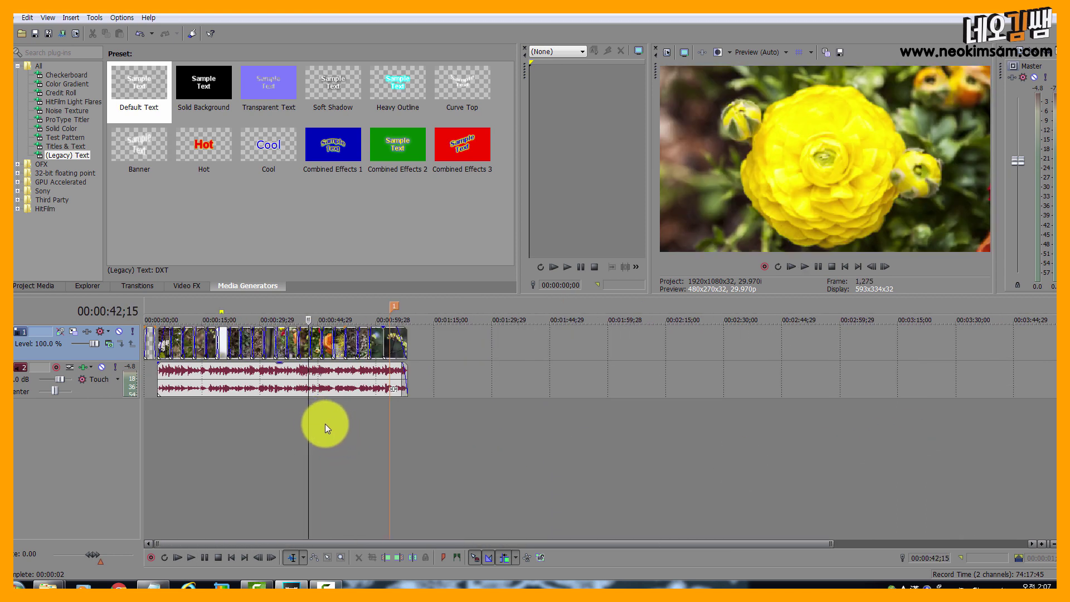
click(325, 423)
drag(325, 413, 91, 389)
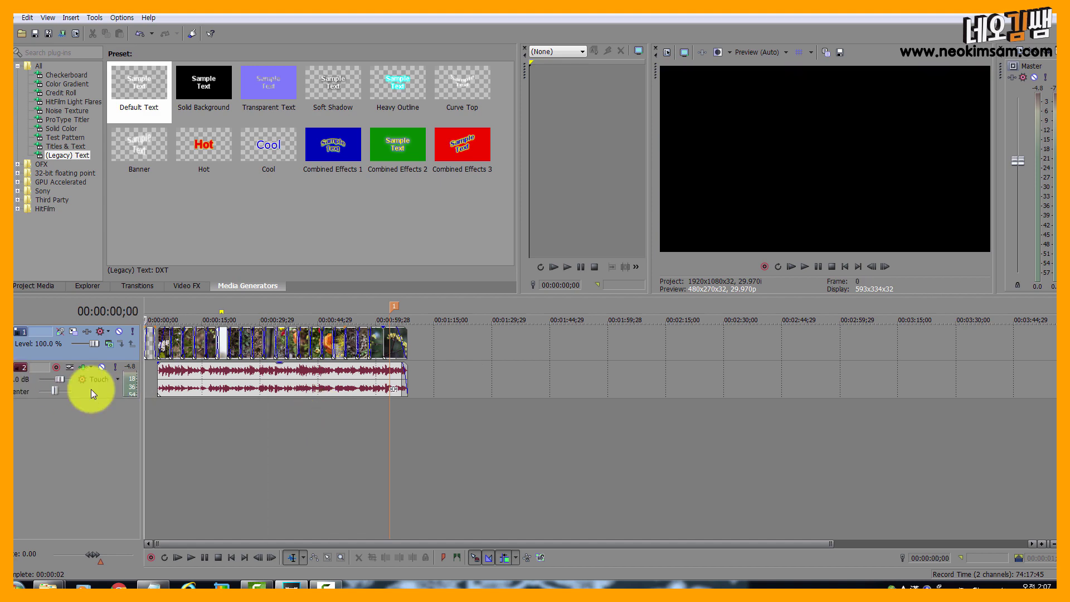
scroll(252, 411, up, 4)
scroll(252, 411, down, 1)
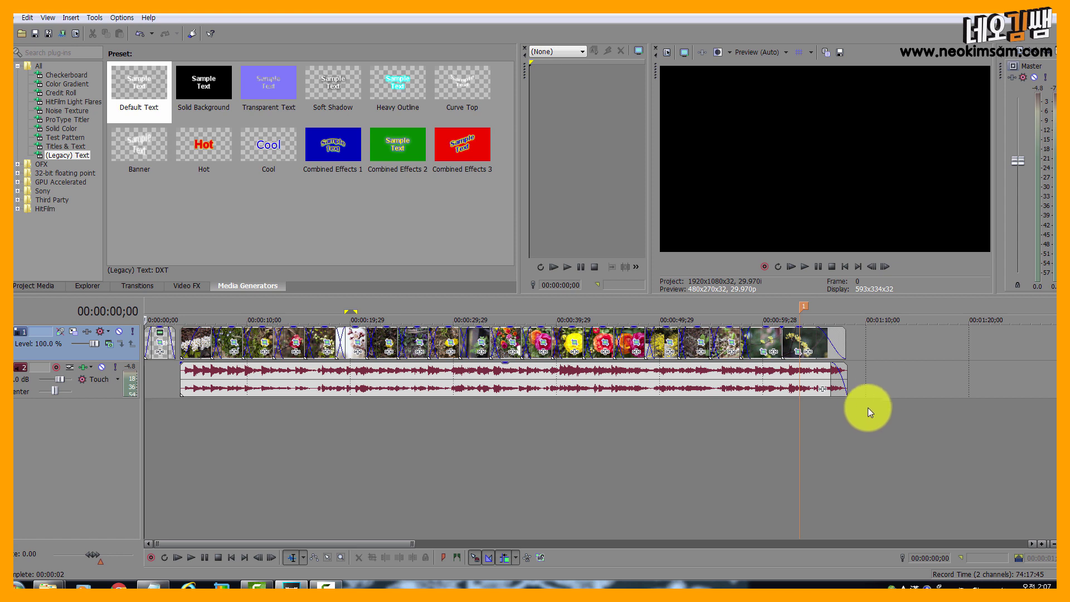
click(852, 347)
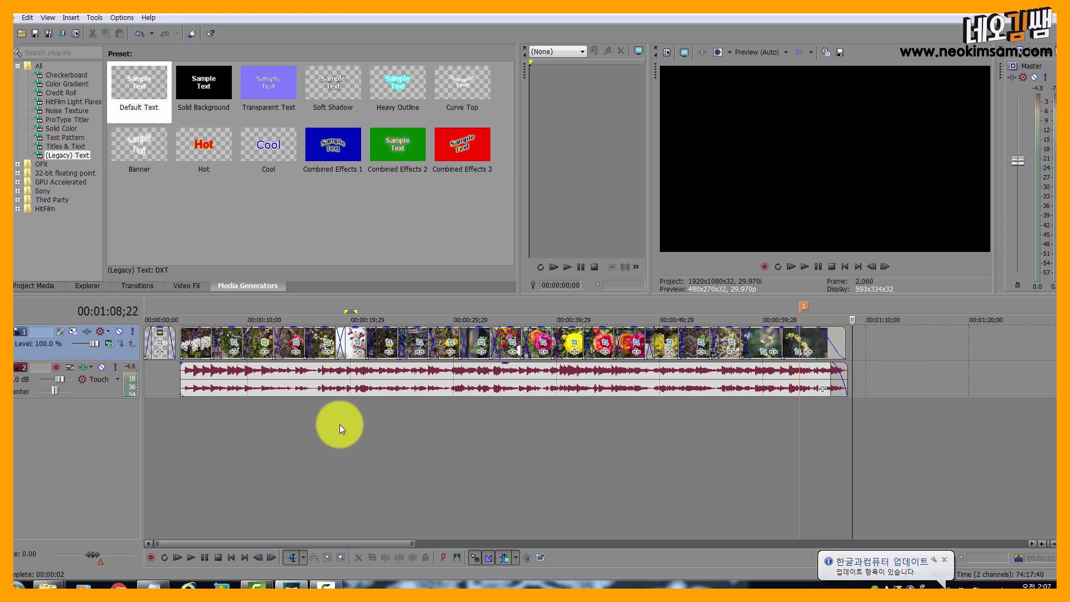
click(195, 419)
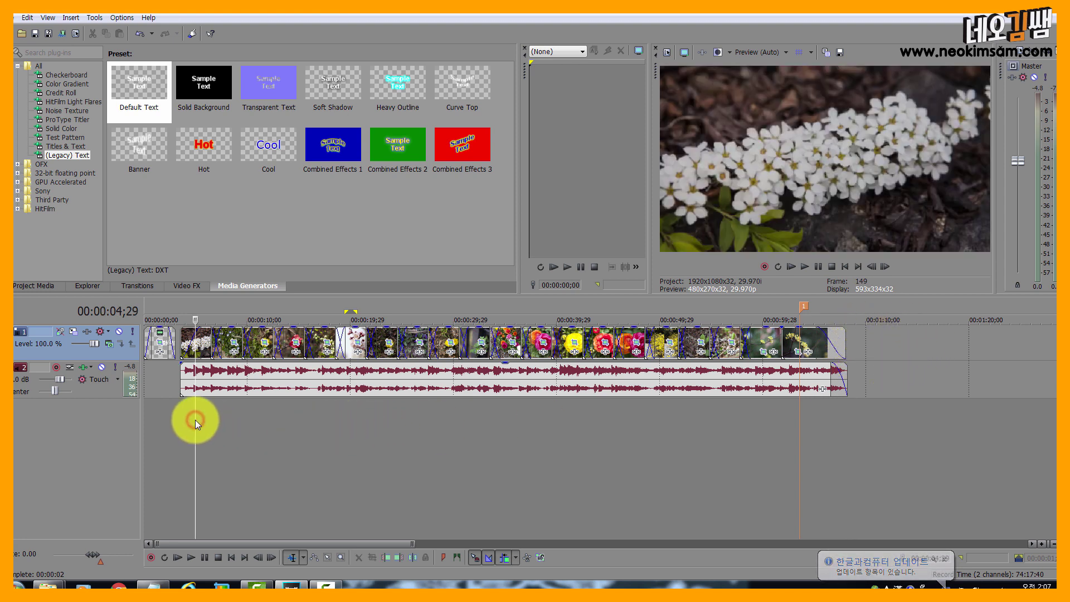
drag(195, 419, 235, 433)
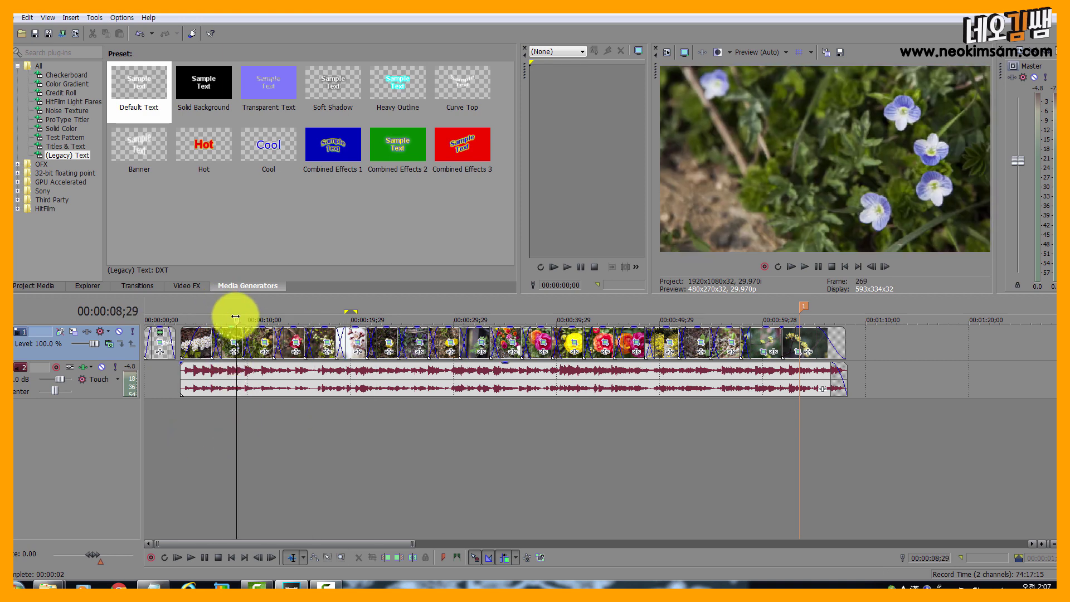